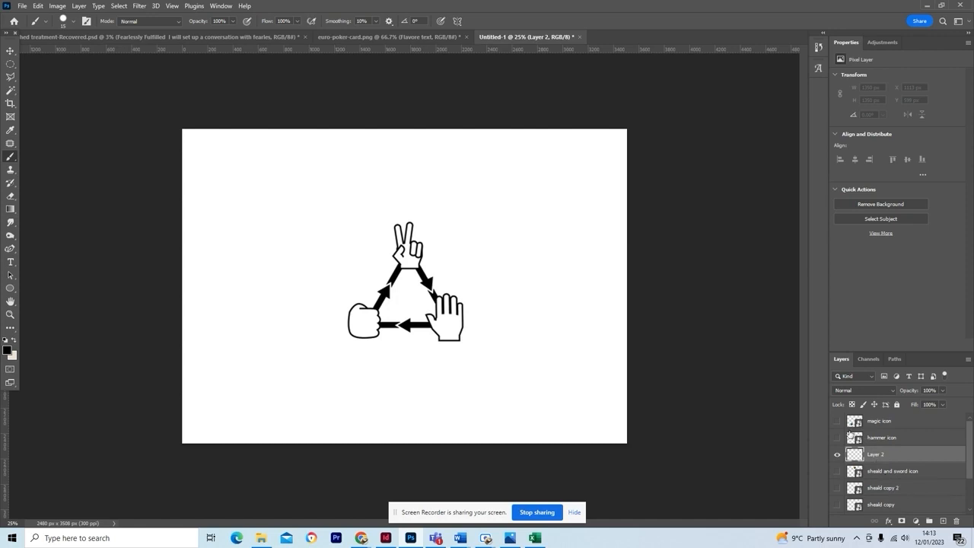
# Move Layer 2 below the sheald and sword icon layer, and show the magic, hammer, and sheald and sword icon layers
pyautogui.moveTo(877, 456); pyautogui.dragTo(877, 474)
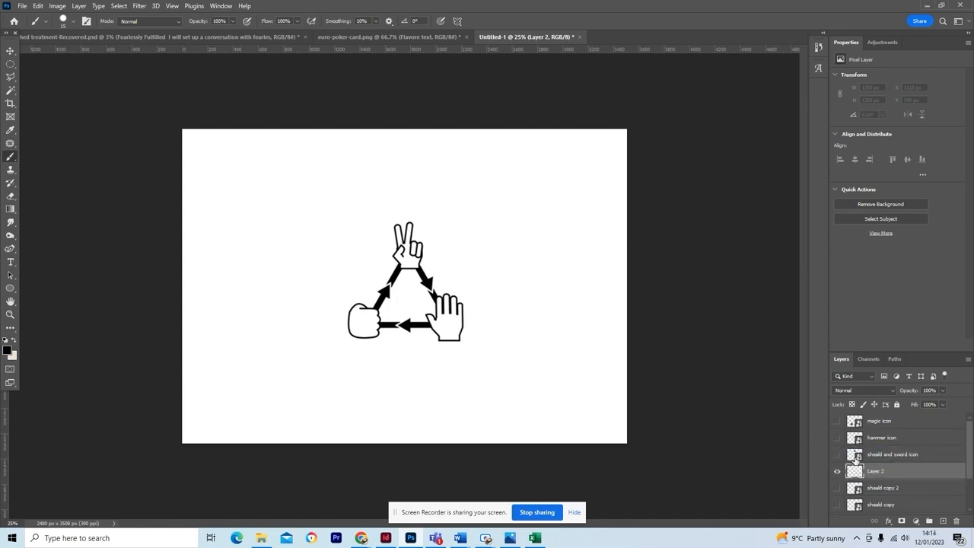
pyautogui.click(837, 421)
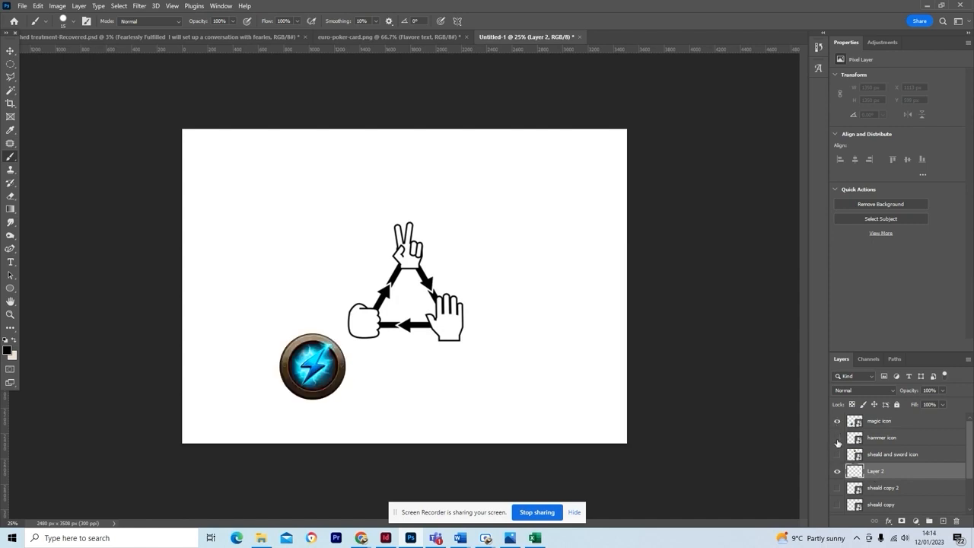
pyautogui.click(838, 438)
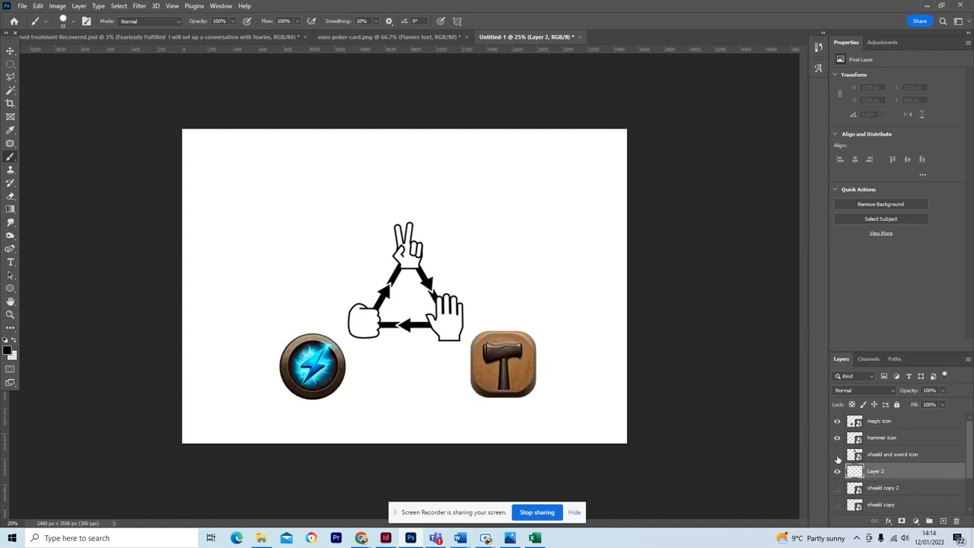
pyautogui.click(838, 455)
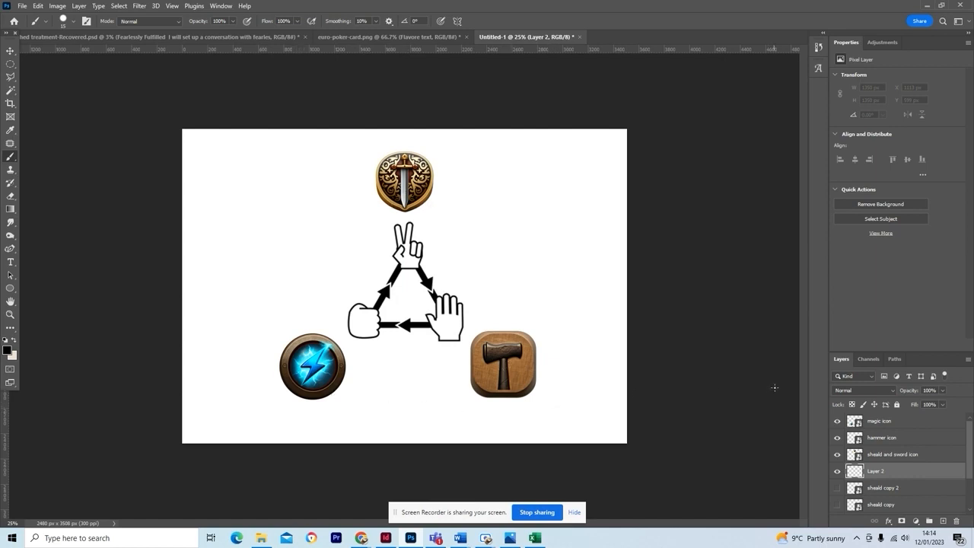
# Show the sheald copy 2, sheald copy and sheald layers
pyautogui.scroll(-1, 879, 483)
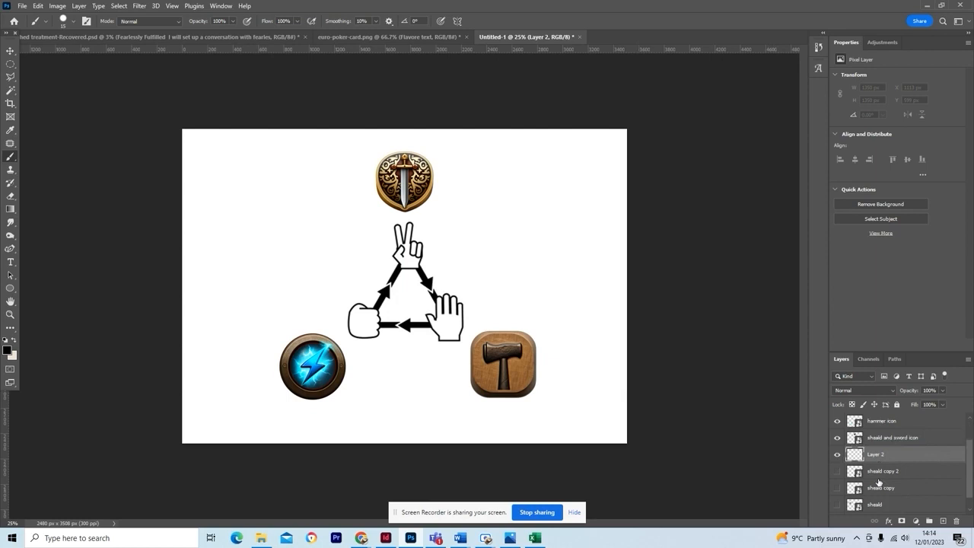
pyautogui.scroll(-1, 879, 482)
pyautogui.click(838, 454)
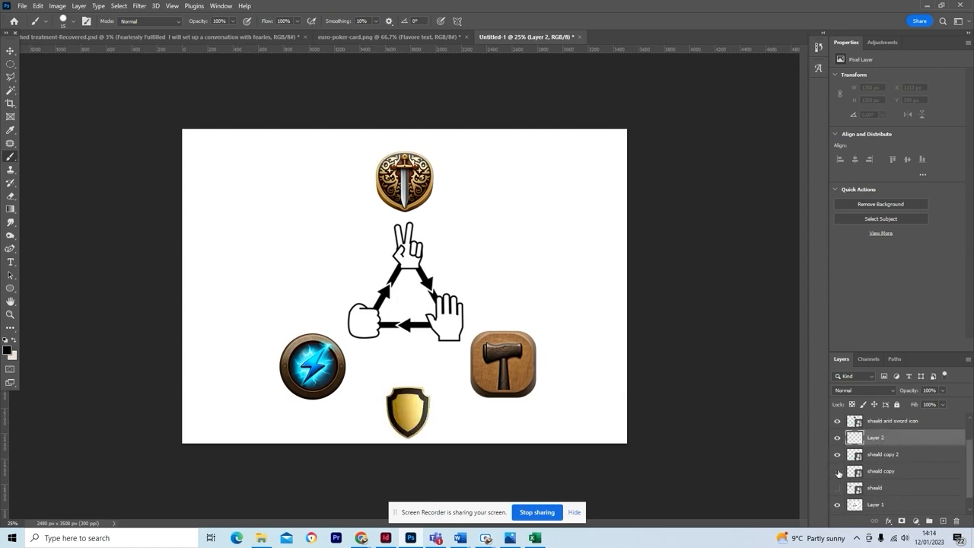
pyautogui.click(838, 471)
pyautogui.click(838, 488)
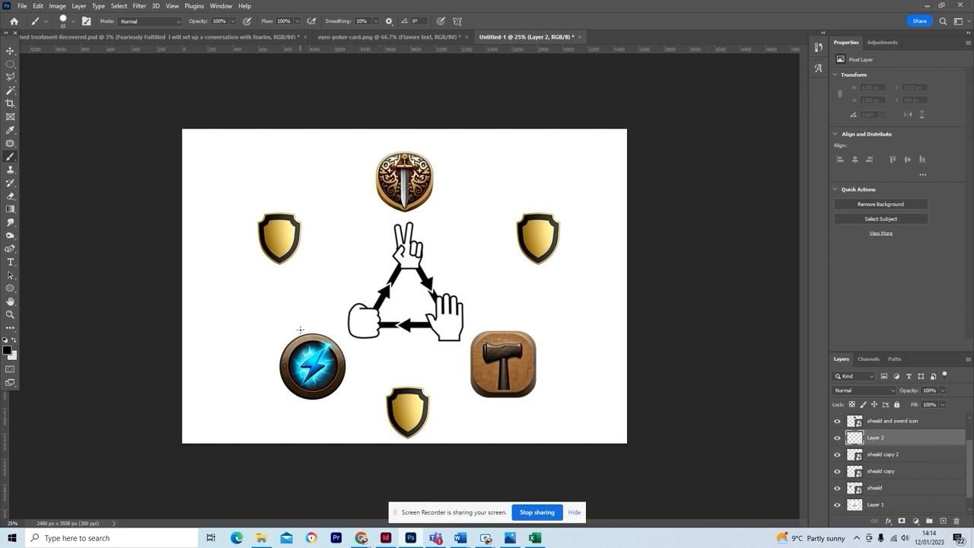
# Brush curved lines and arrows on Layer 2 linking the magic, sword and hammer icons each with a neighbouring shield
pyautogui.moveTo(304, 328)
pyautogui.mouseDown()
pyautogui.moveTo(279, 274)
pyautogui.moveTo(307, 316)
pyautogui.moveTo(312, 303)
pyautogui.mouseUp()
pyautogui.moveTo(428, 199); pyautogui.dragTo(492, 215)
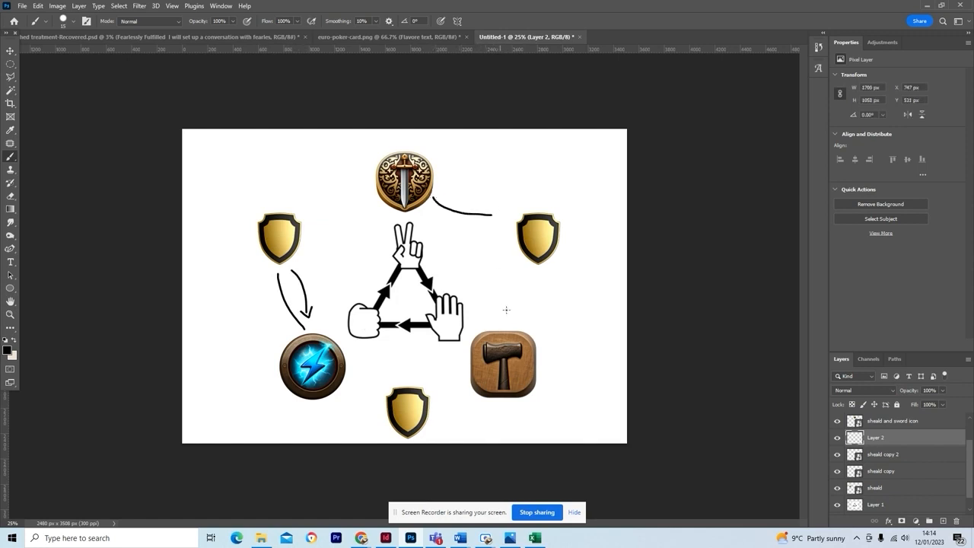
pyautogui.moveTo(502, 208)
pyautogui.mouseDown()
pyautogui.moveTo(460, 183)
pyautogui.moveTo(470, 184)
pyautogui.mouseUp()
pyautogui.moveTo(472, 404)
pyautogui.mouseDown()
pyautogui.moveTo(443, 416)
pyautogui.moveTo(460, 404)
pyautogui.mouseUp()
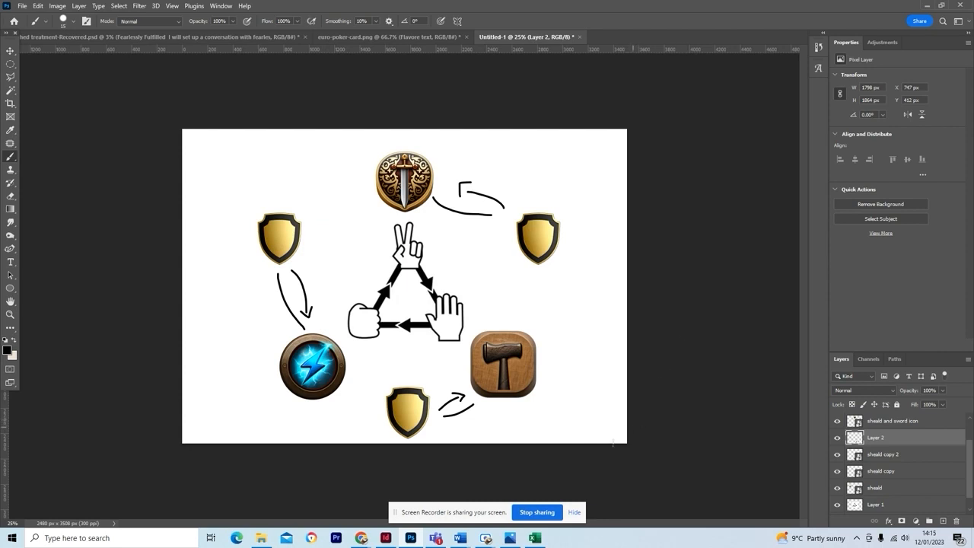
# Switch to Excel and review the card types and image paths in the example card game spreadsheet
pyautogui.moveTo(538, 539)
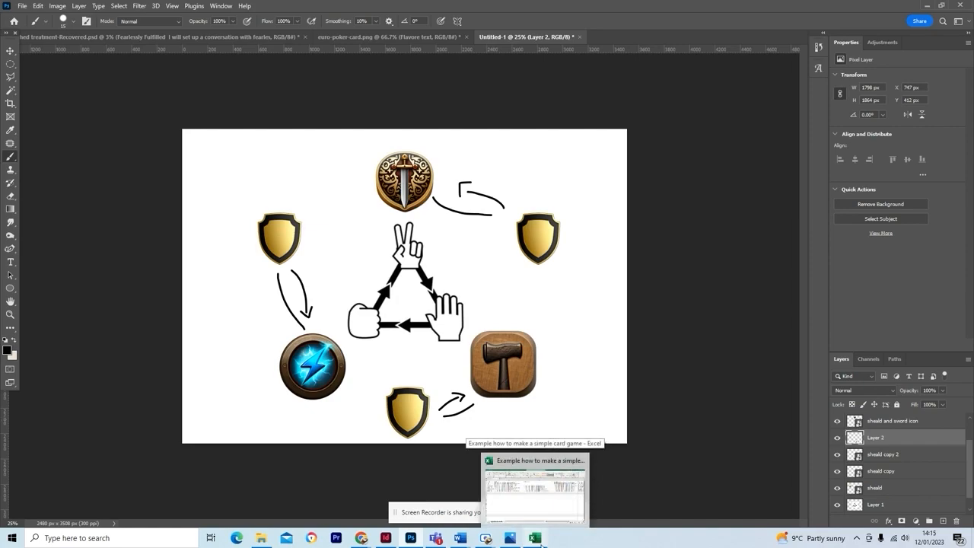
pyautogui.click(541, 542)
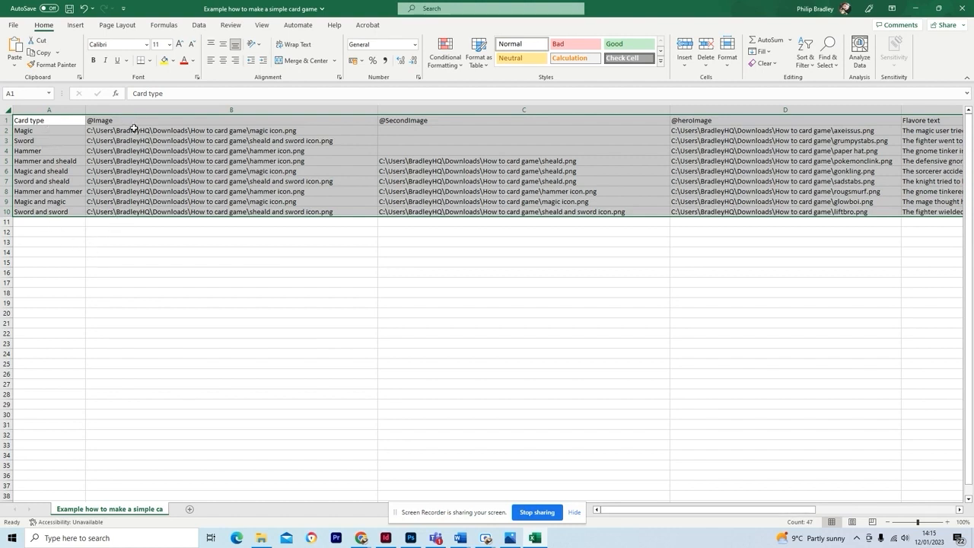
pyautogui.moveTo(664, 510); pyautogui.dragTo(617, 519)
# Switch to InDesign, enable the Data Merge preview on the card template and browse the records up to record 7
pyautogui.click(385, 538)
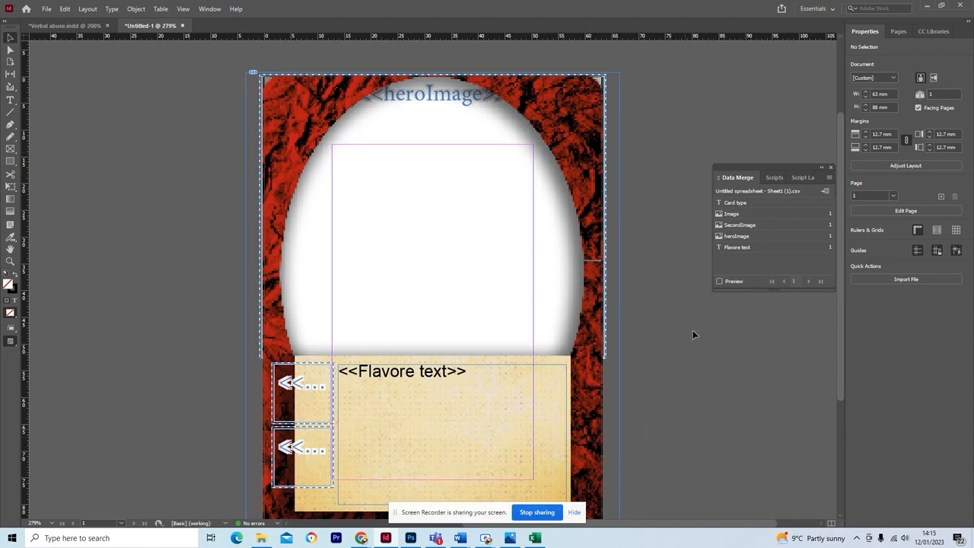
pyautogui.click(721, 281)
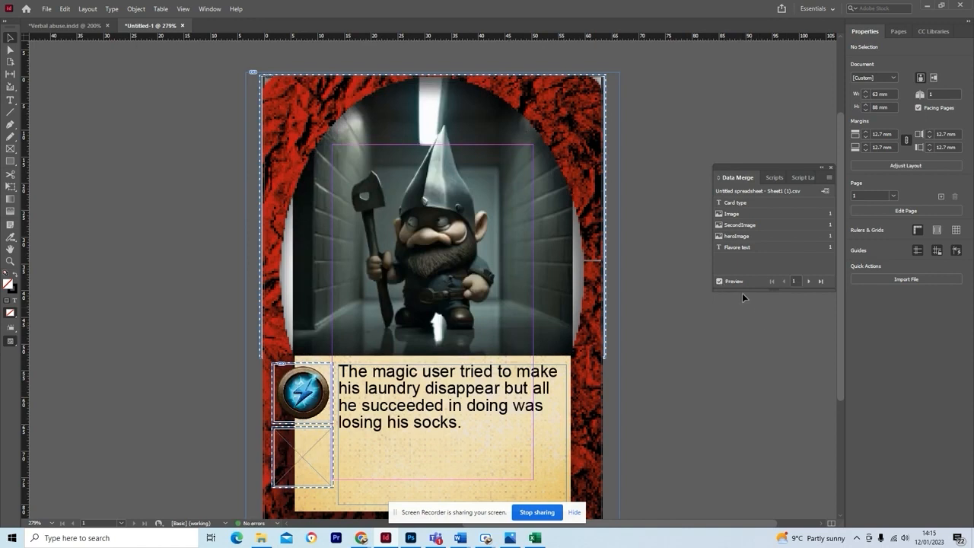
pyautogui.click(809, 282)
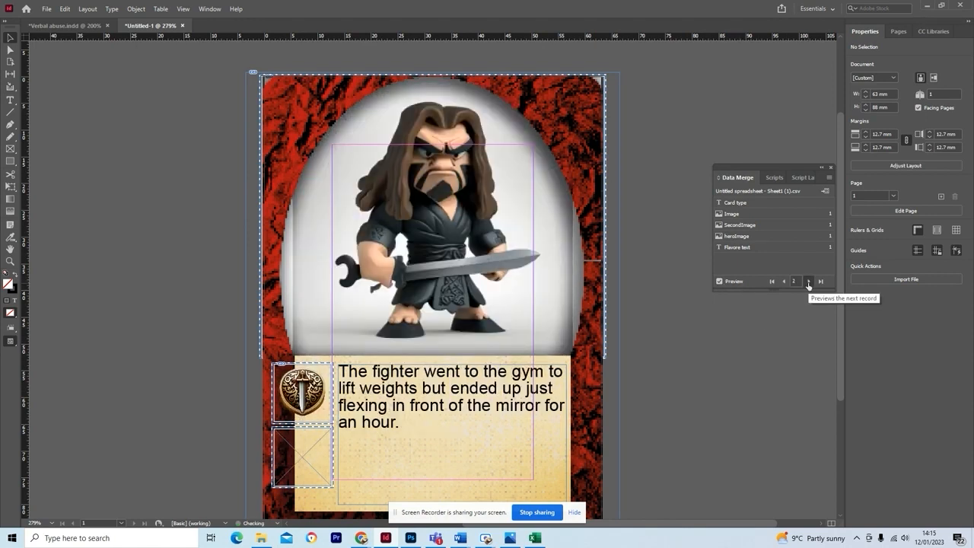
pyautogui.click(809, 282)
pyautogui.click(809, 282)
pyautogui.click(808, 282)
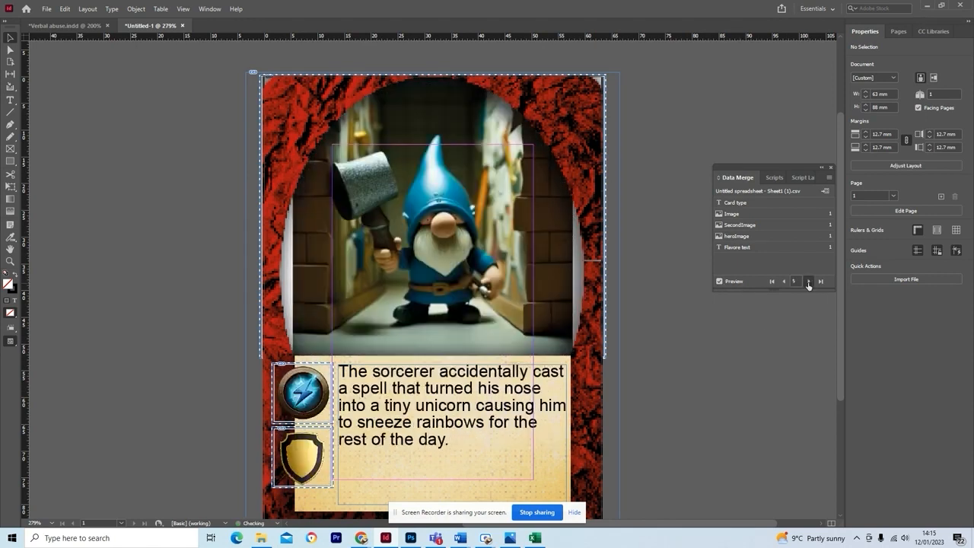
pyautogui.click(809, 282)
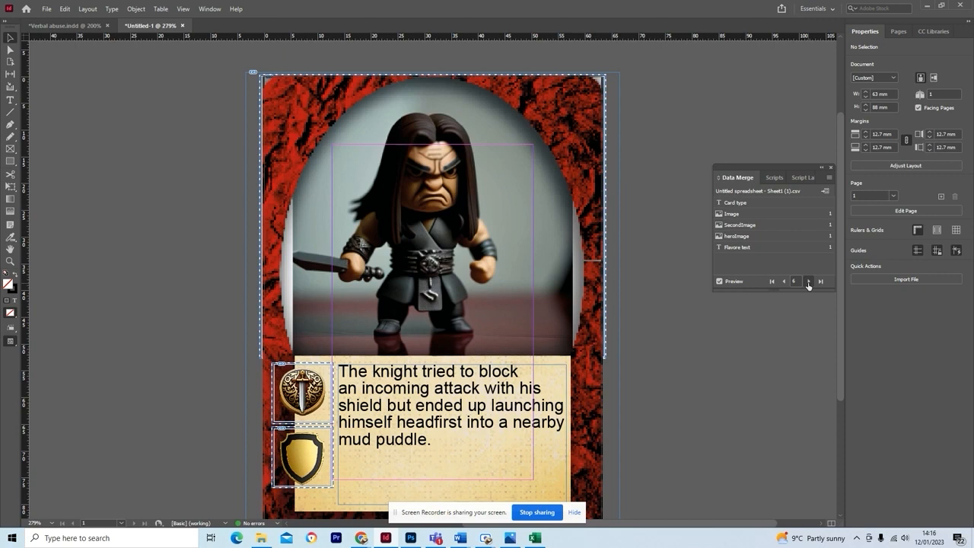
pyautogui.click(808, 281)
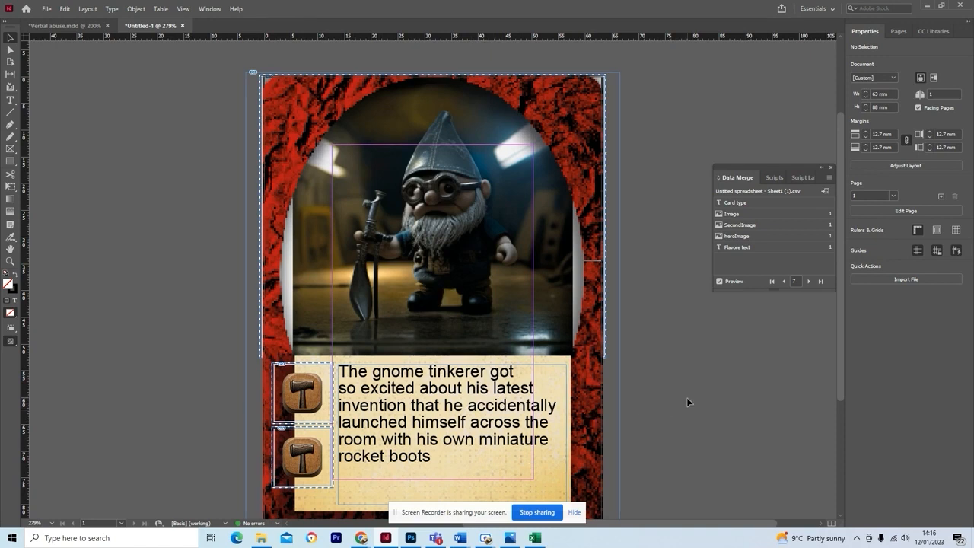
# Return to Excel and examine the image, second image, hero image and Flavore text columns of the card spreadsheet
pyautogui.click(537, 539)
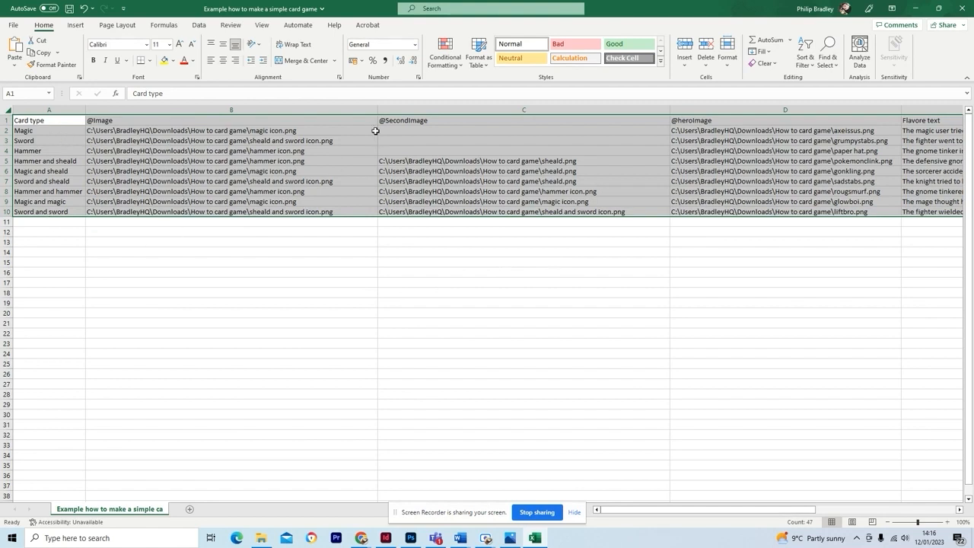
pyautogui.moveTo(613, 510); pyautogui.dragTo(715, 511)
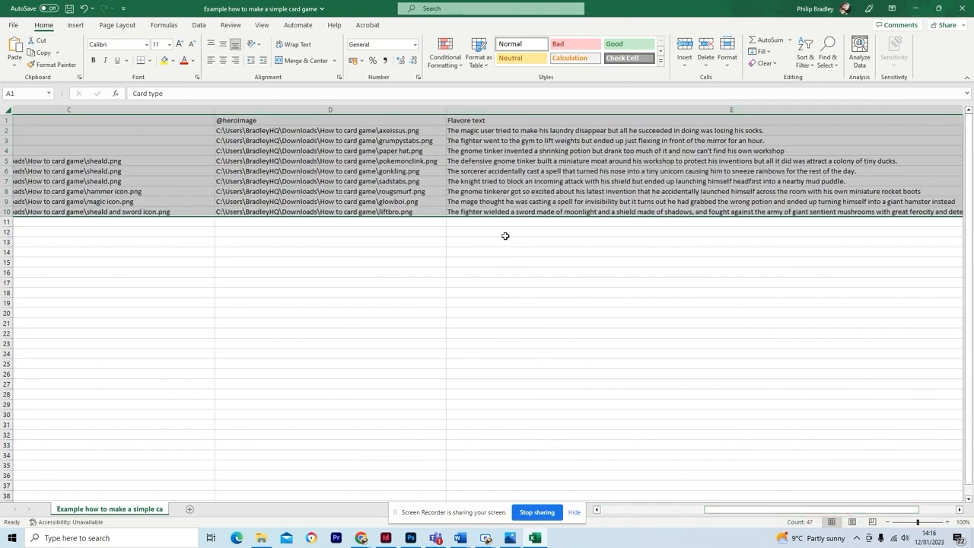
pyautogui.moveTo(752, 513); pyautogui.dragTo(609, 510)
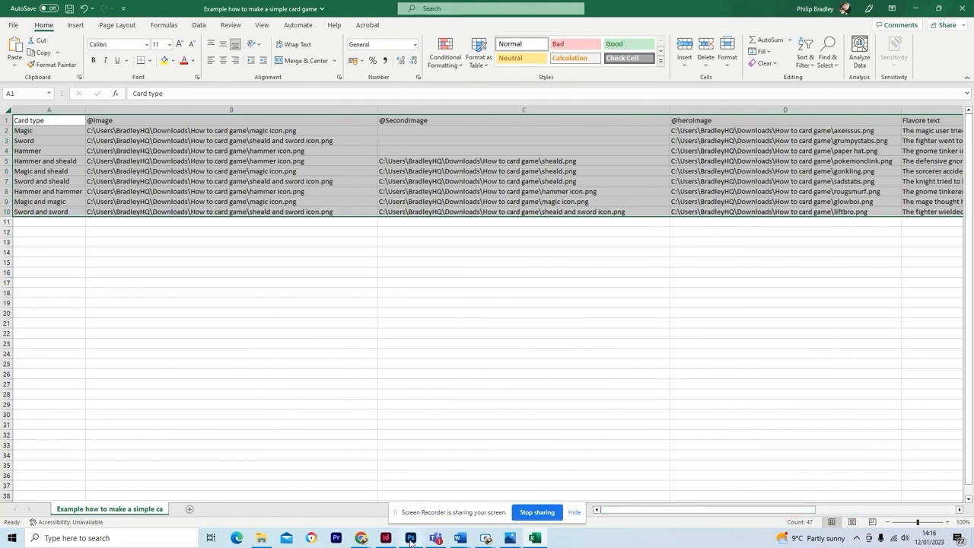
pyautogui.moveTo(411, 541)
pyautogui.moveTo(537, 542)
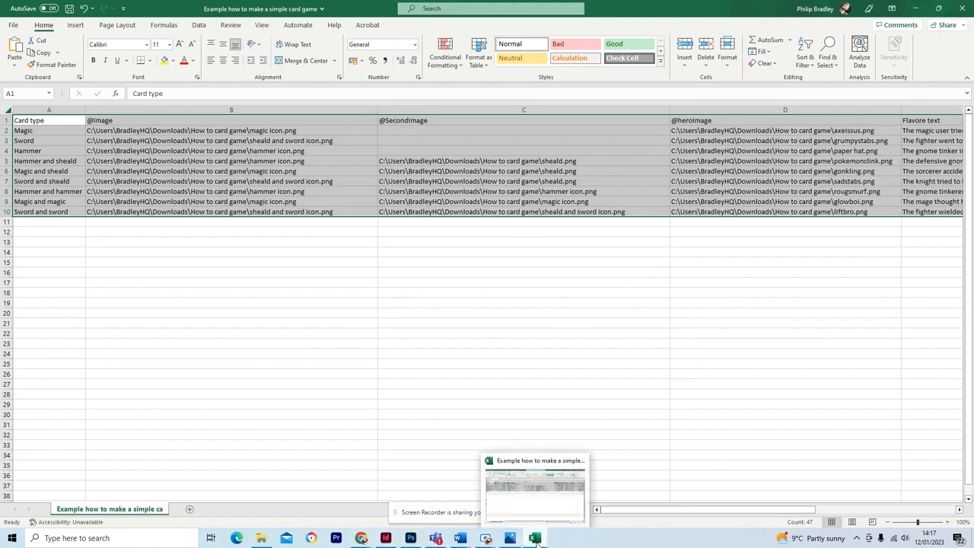
pyautogui.moveTo(487, 541)
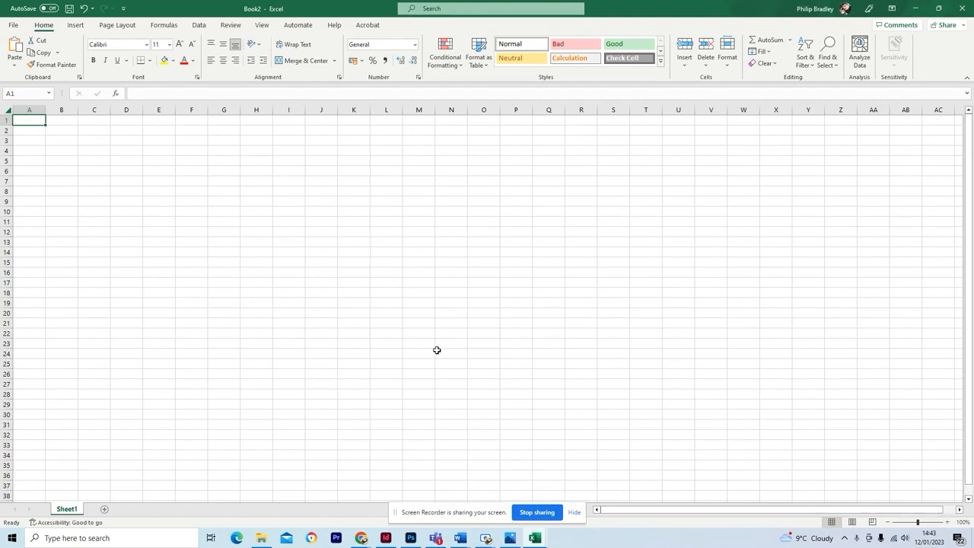
# In the blank workbook, enter the heading Cards in A1, followed by Maker, Sword and Magic in A2:A4
pyautogui.write('Cards')
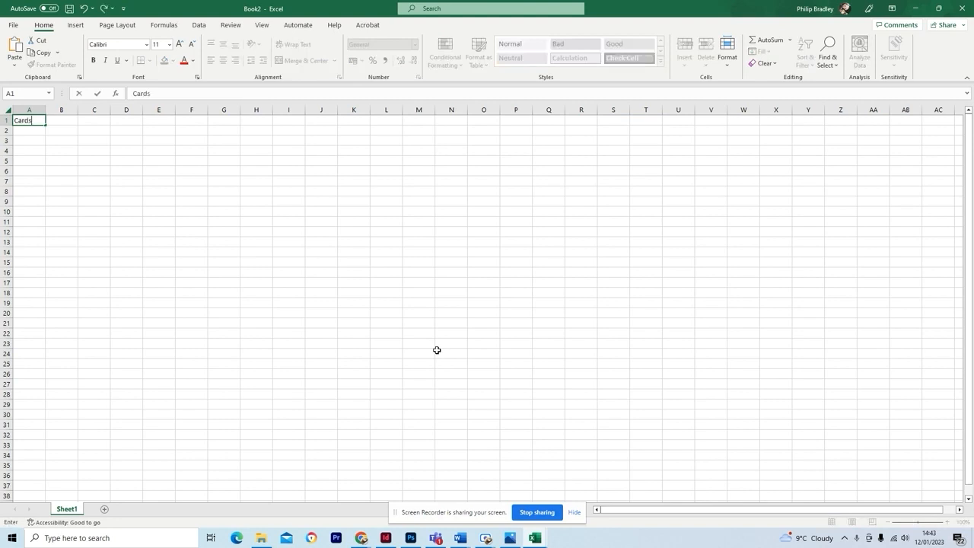
pyautogui.press('Return')
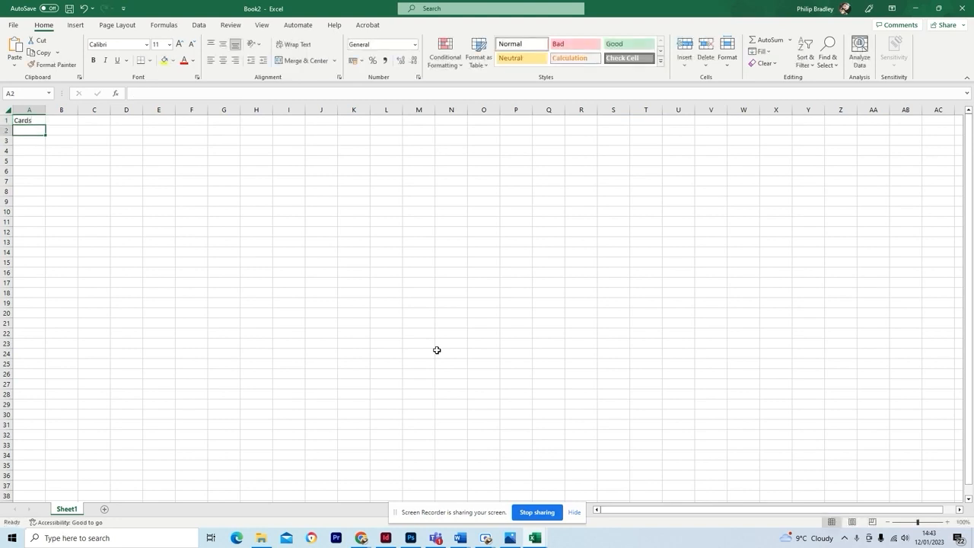
pyautogui.write('Maker')
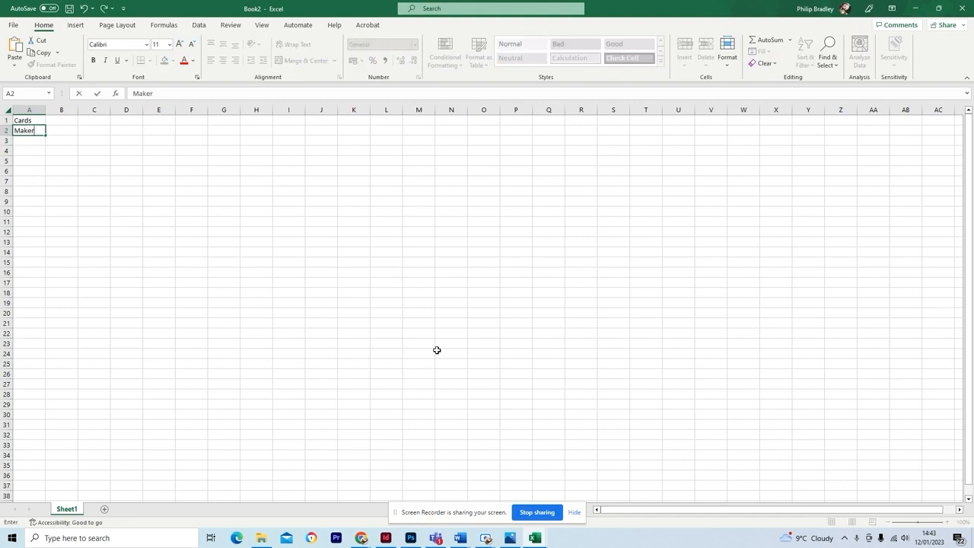
pyautogui.press('Return')
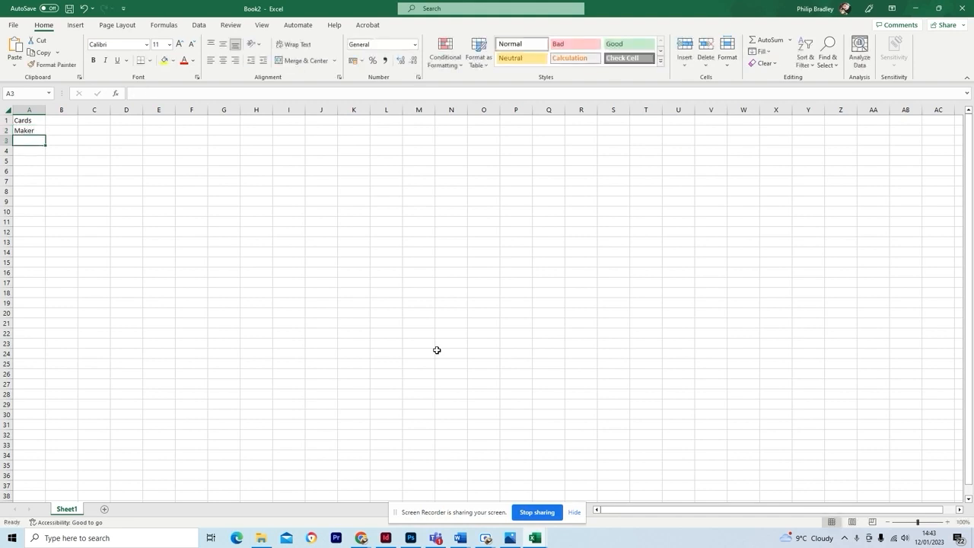
pyautogui.write('Sword')
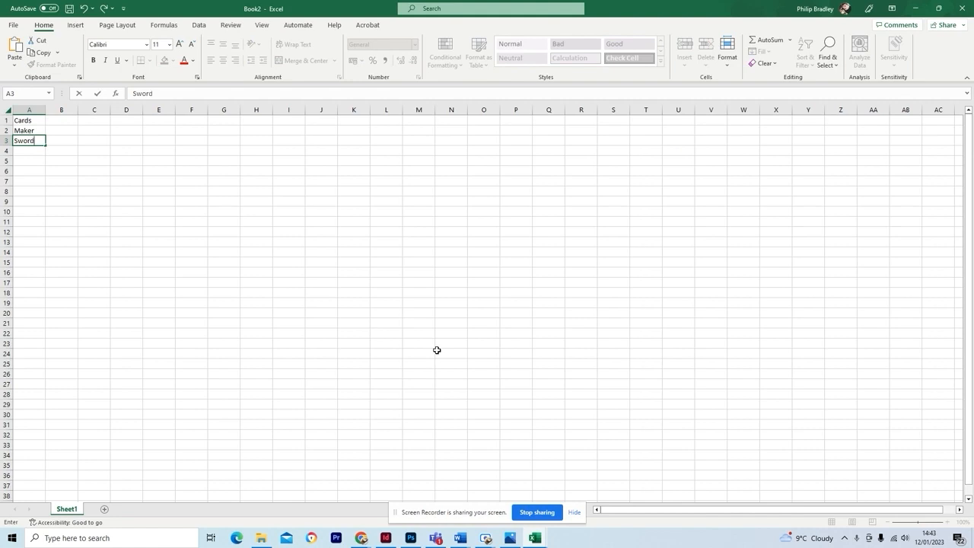
pyautogui.press('Return')
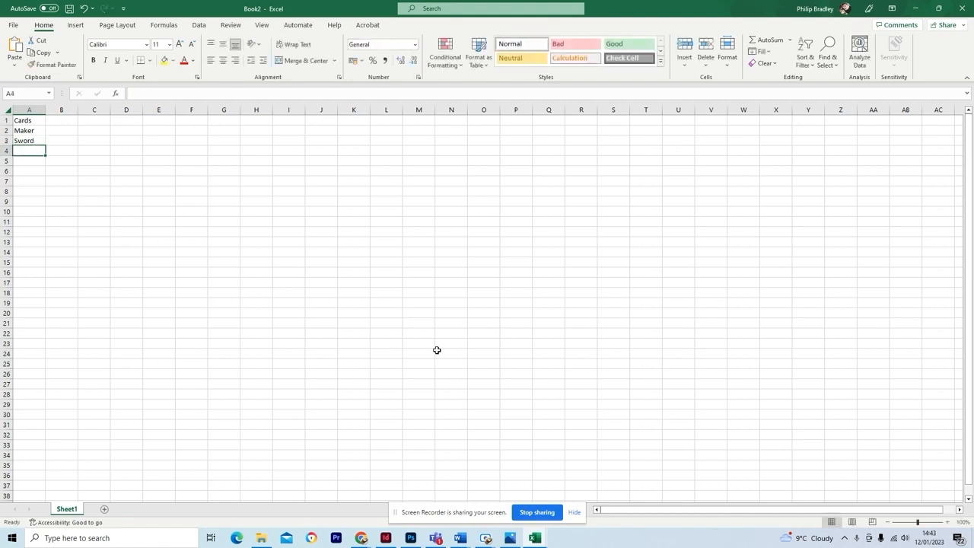
pyautogui.write('Magic')
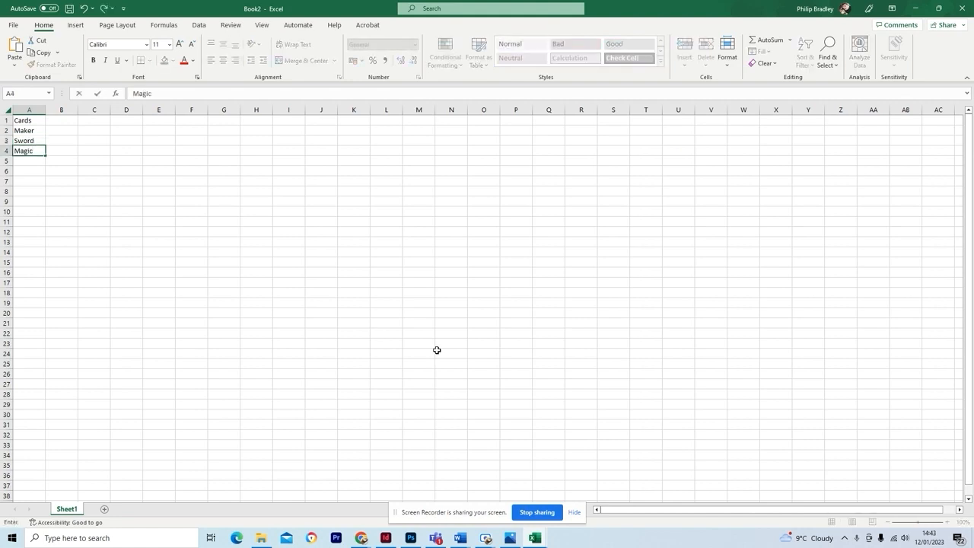
pyautogui.press('Return')
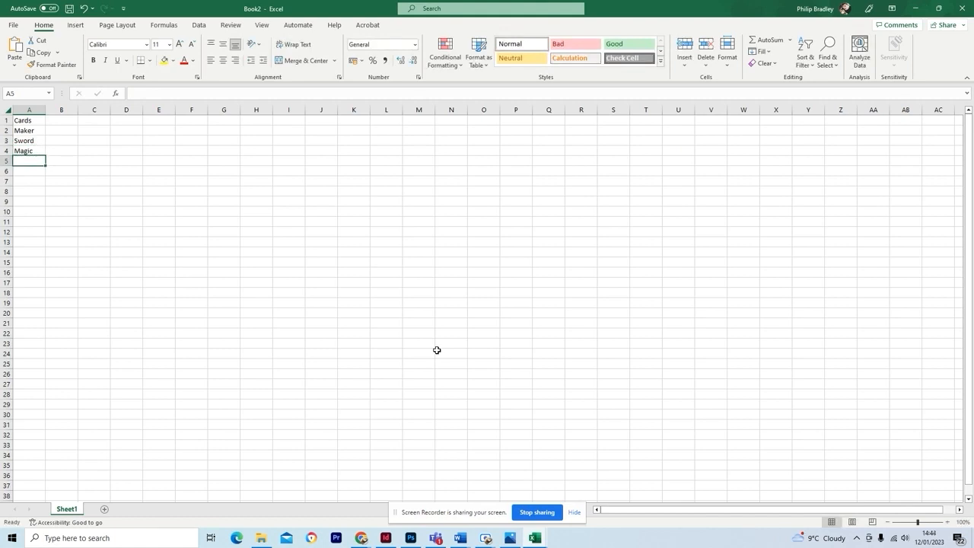
pyautogui.write('Magic')
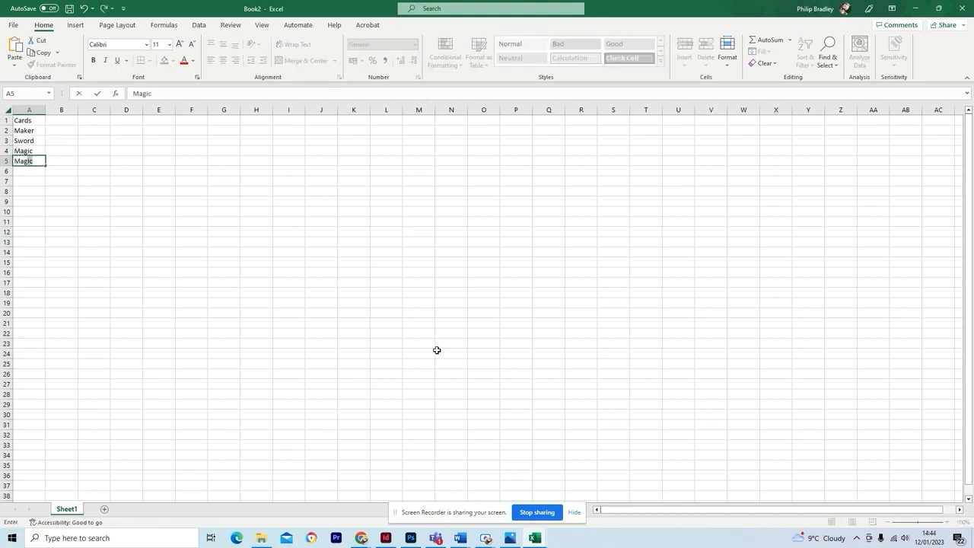
pyautogui.press('BackSpace')
pyautogui.press('BackSpace')
pyautogui.press('BackSpace')
pyautogui.press('BackSpace')
pyautogui.click(73, 222)
# Repeat the Maker, Sword, Magic sequence down to A10, and fill A8:A10 across into column B
pyautogui.moveTo(32, 131); pyautogui.dragTo(29, 151)
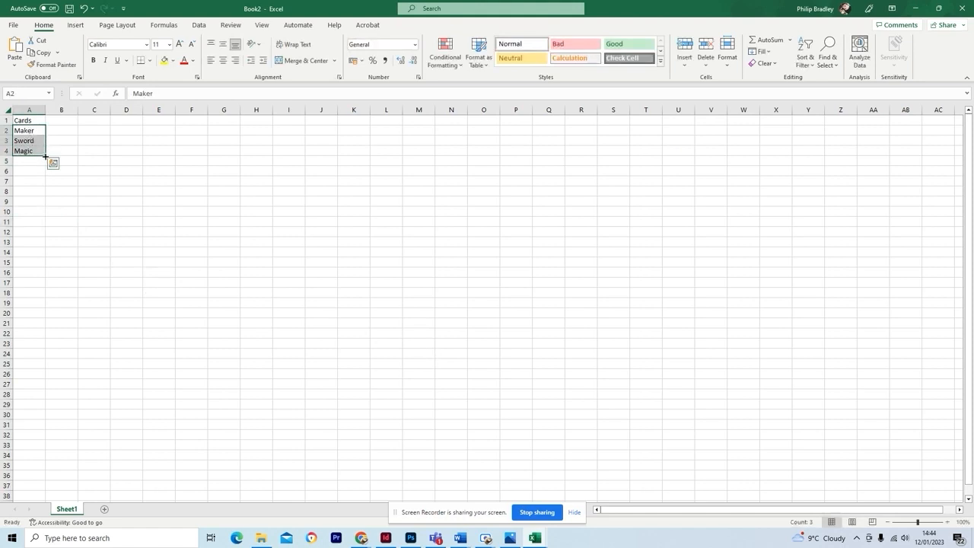
pyautogui.moveTo(46, 156); pyautogui.dragTo(45, 215)
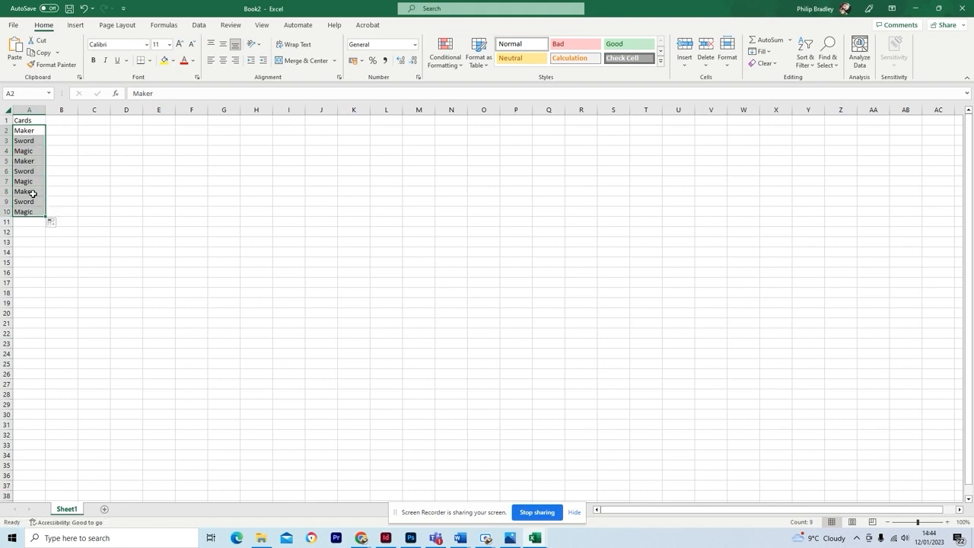
pyautogui.click(80, 214)
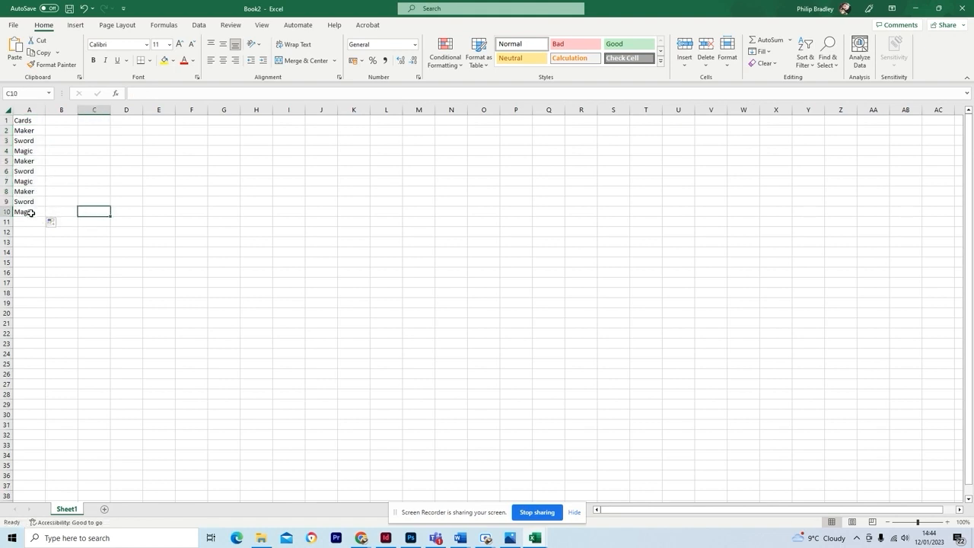
pyautogui.moveTo(30, 212); pyautogui.dragTo(76, 217)
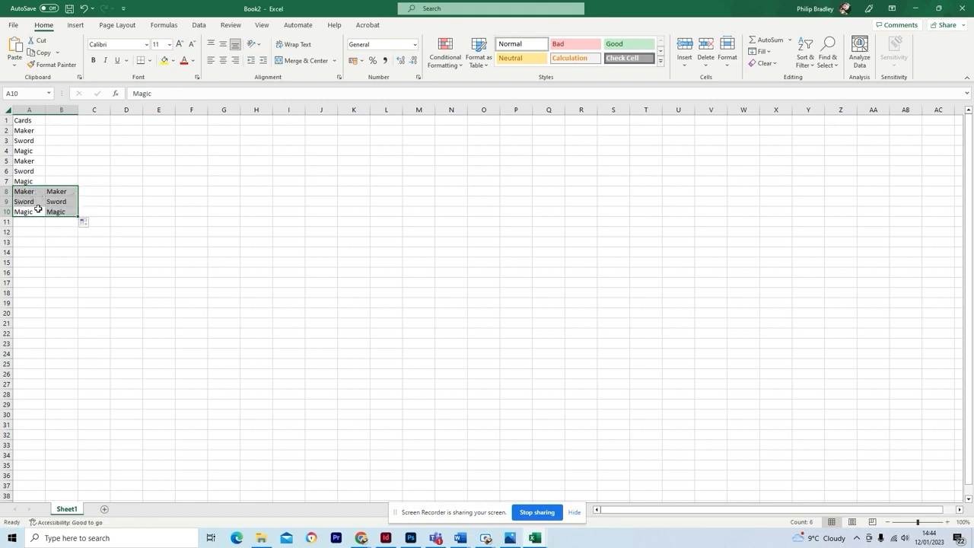
# Enter sheald in B7 and fill it up through B5, beside the second Maker, Sword, Magic group
pyautogui.click(69, 244)
pyautogui.click(54, 184)
pyautogui.write('sheald')
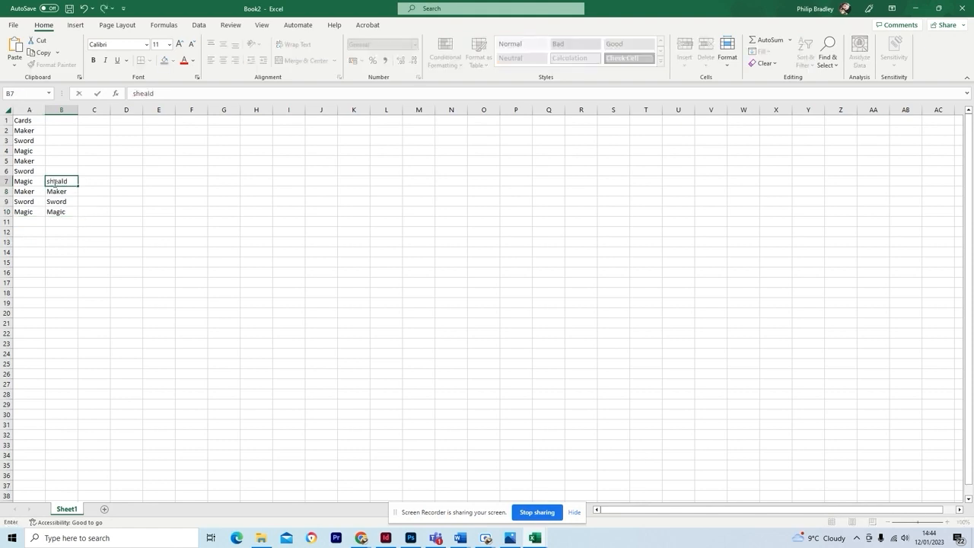
pyautogui.click(58, 172)
pyautogui.click(73, 182)
pyautogui.moveTo(78, 185); pyautogui.dragTo(77, 161)
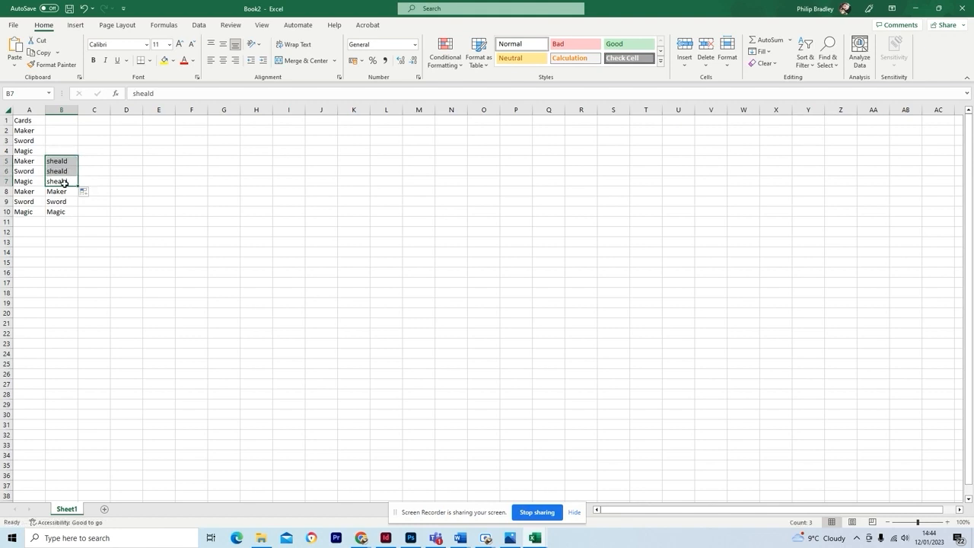
# Enter the headings Hero image in C1 and Atribue image 1 in D1, and fill across to give Atribue image 2 in E1
pyautogui.click(64, 129)
pyautogui.click(90, 121)
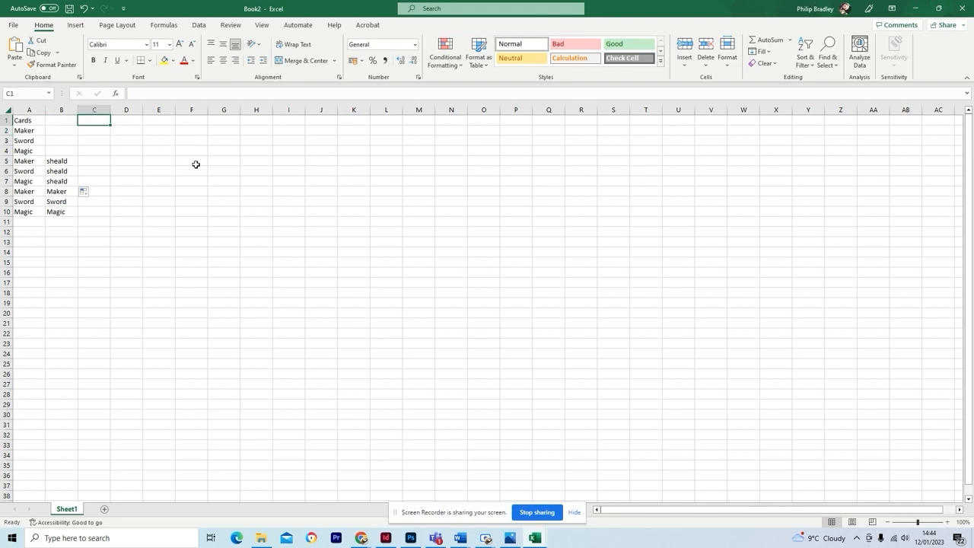
pyautogui.write('H')
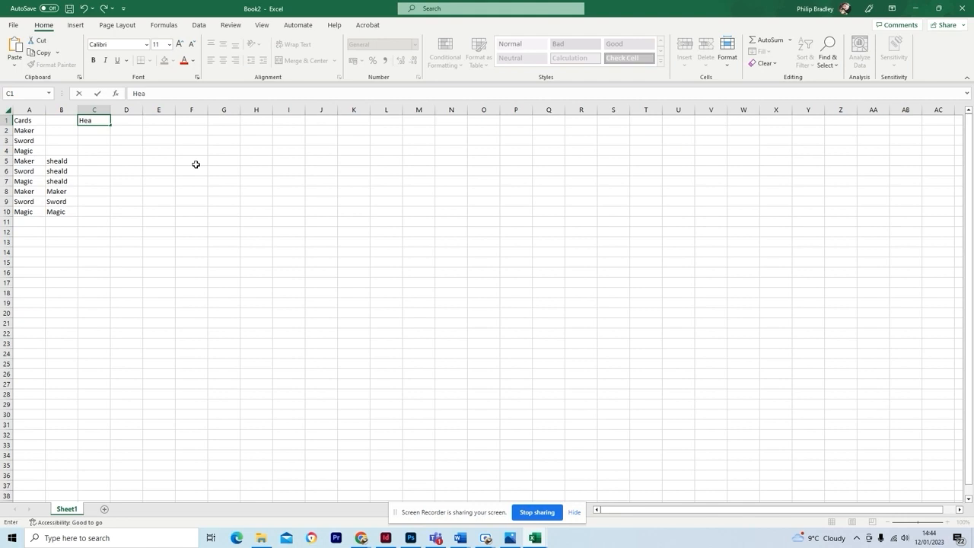
pyautogui.write('ero image')
pyautogui.press('Tab')
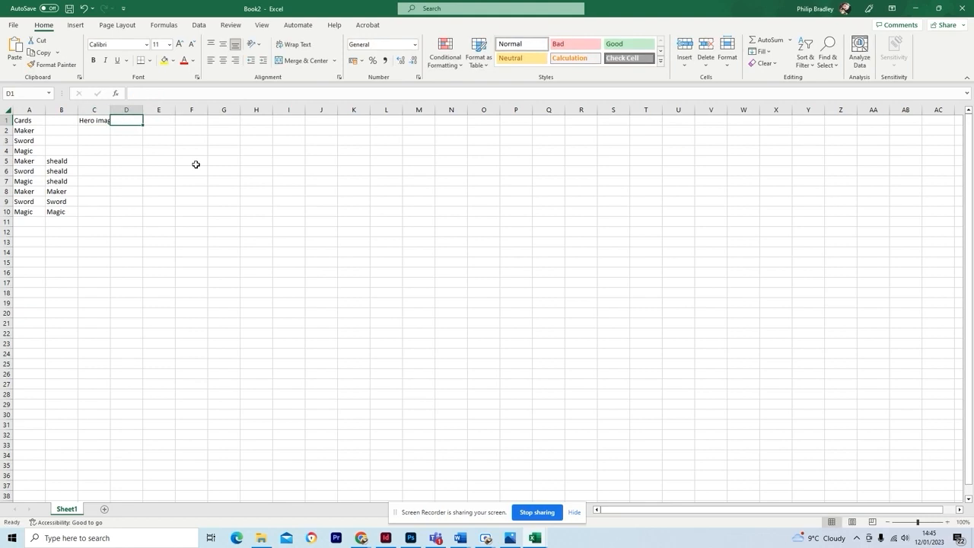
pyautogui.write('Atribue image 1')
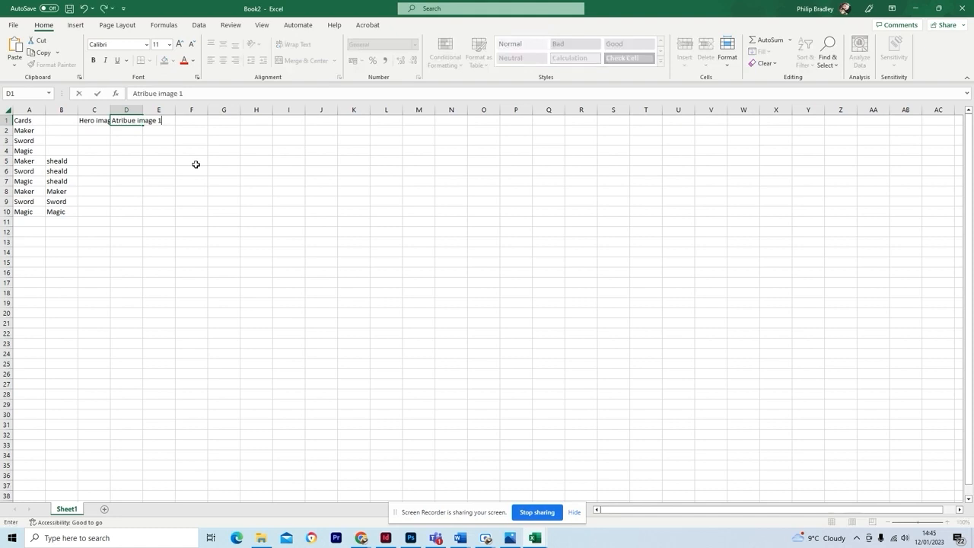
pyautogui.hotkey('ctrl', 'Return')
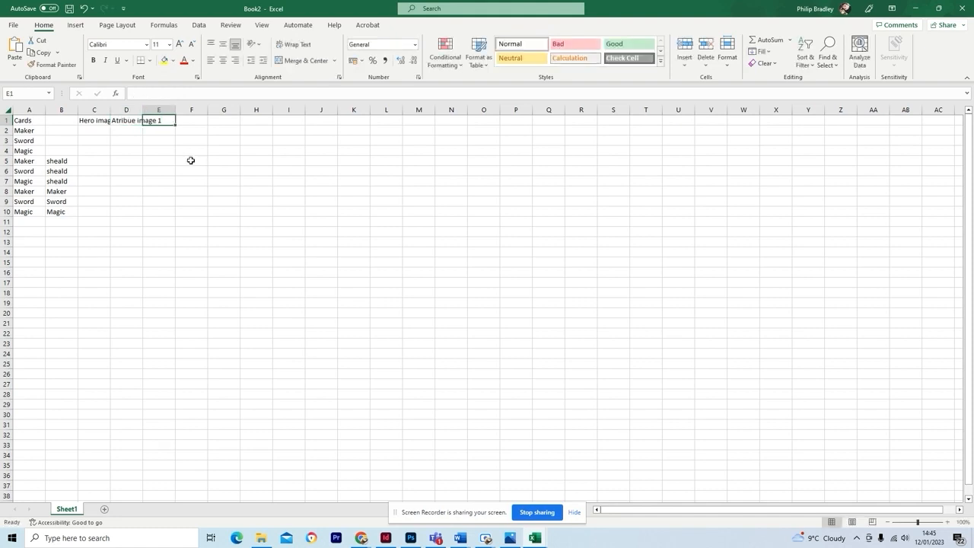
pyautogui.moveTo(145, 124); pyautogui.dragTo(174, 125)
pyautogui.click(168, 139)
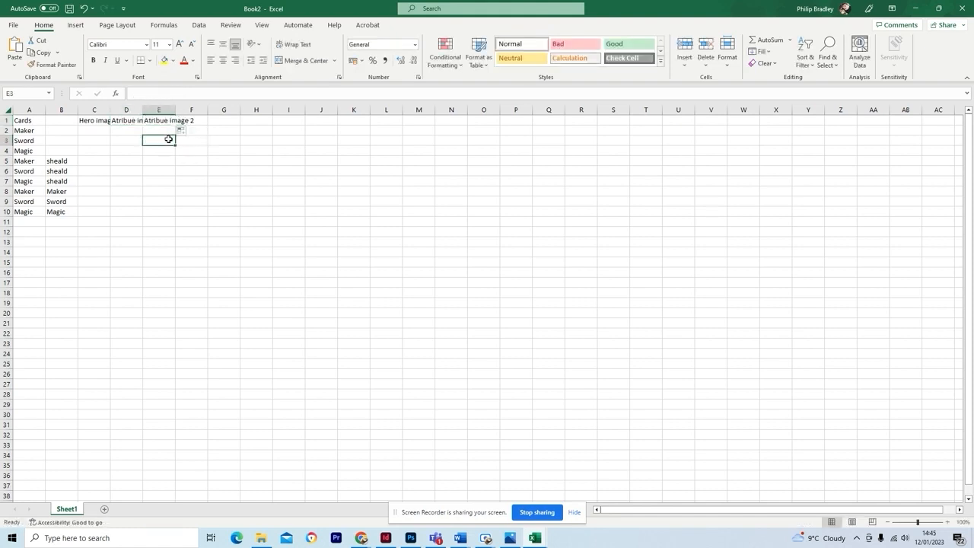
# Widen columns C, D and E to fit the hero and attribute image headings
pyautogui.doubleClick(143, 110)
pyautogui.moveTo(111, 110); pyautogui.dragTo(115, 111)
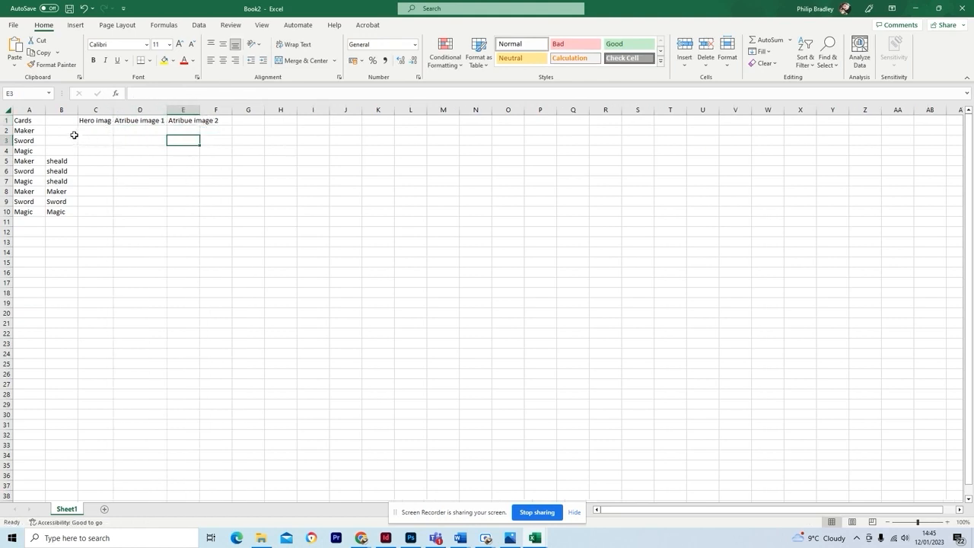
pyautogui.click(101, 130)
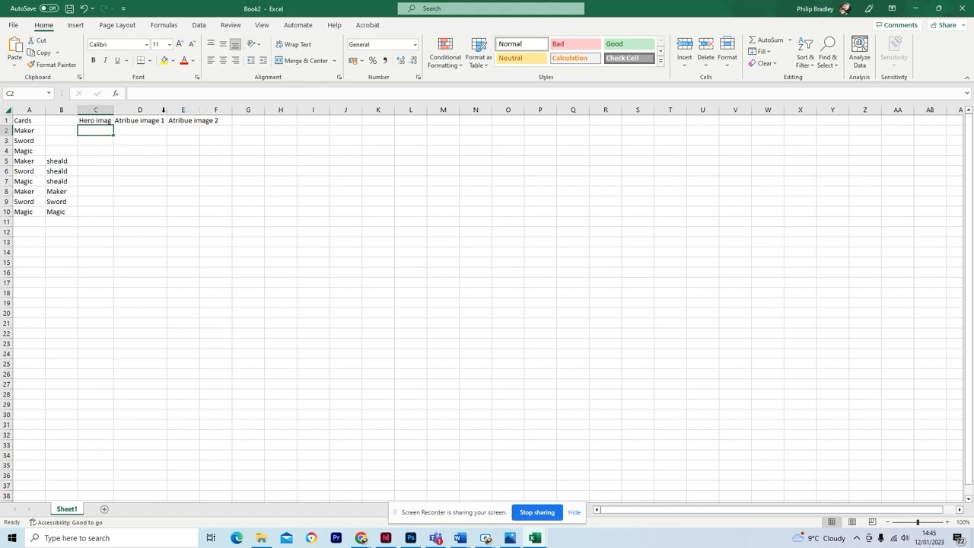
pyautogui.moveTo(201, 110); pyautogui.dragTo(222, 110)
# Enter the heading Flavore text in F1 and fit column F to it
pyautogui.click(244, 120)
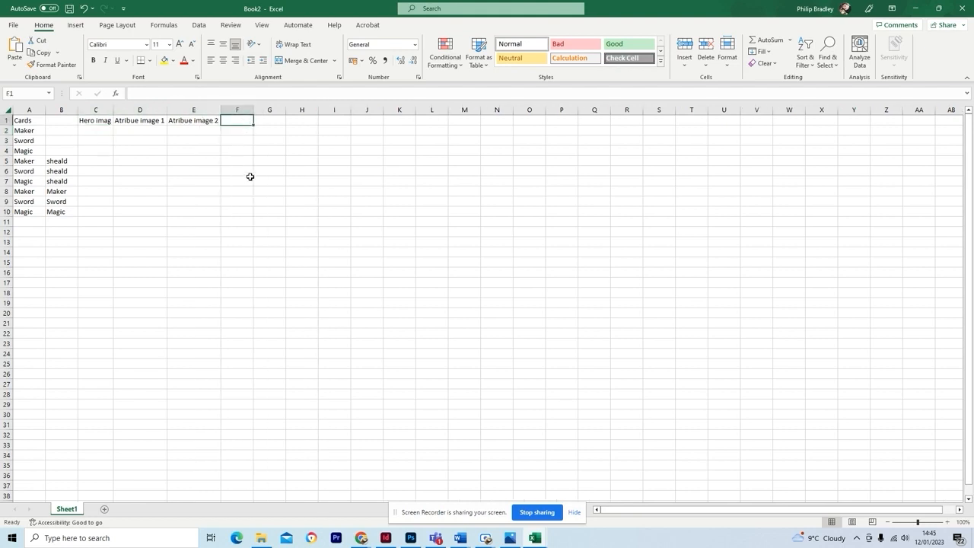
pyautogui.write('F')
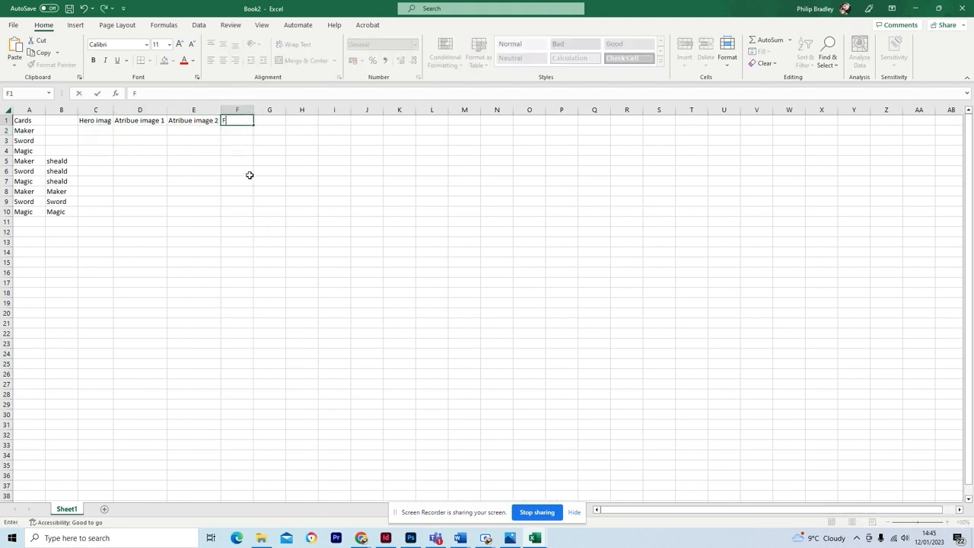
pyautogui.write('lavore text')
pyautogui.click(257, 142)
pyautogui.doubleClick(253, 110)
pyautogui.click(246, 150)
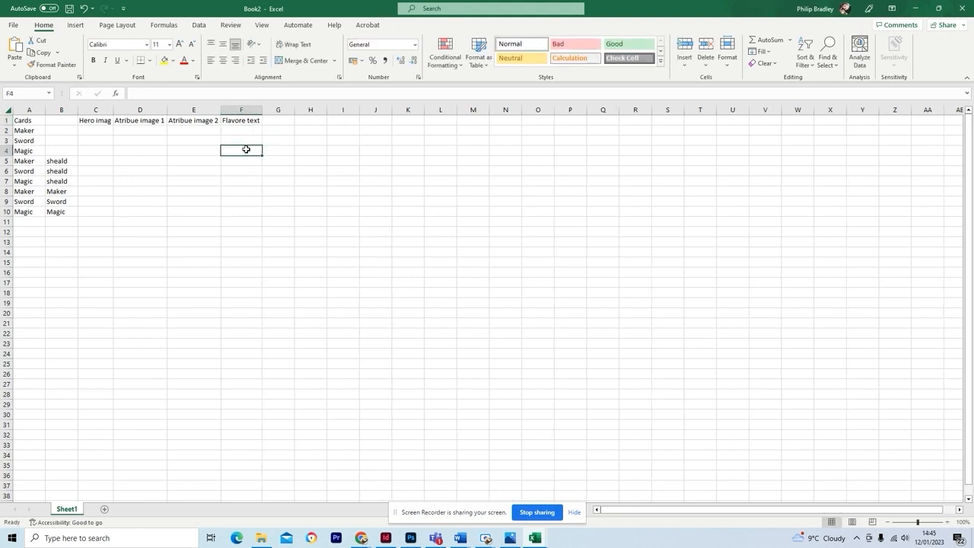
# Switch to ChatGPT in Chrome and reload its page address to start a new chat
pyautogui.click(244, 131)
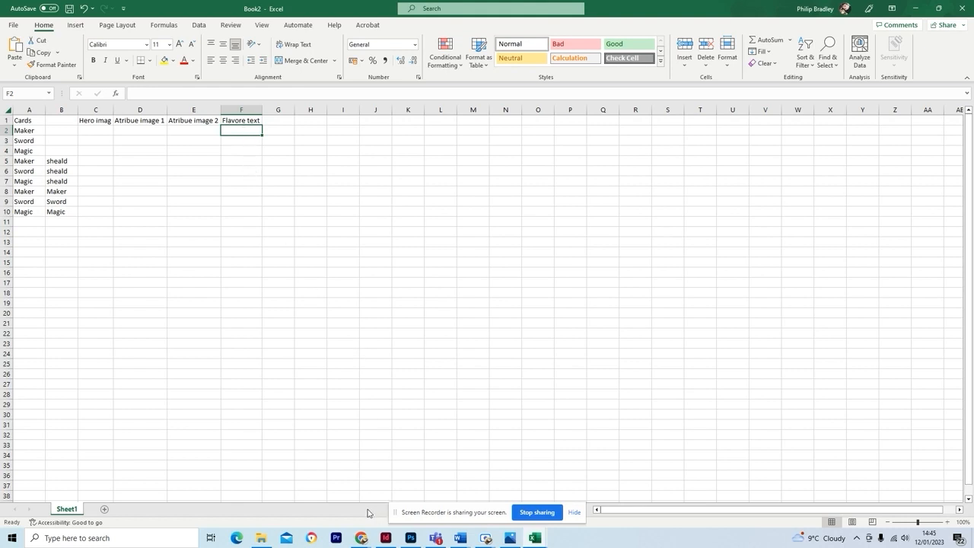
pyautogui.moveTo(365, 540)
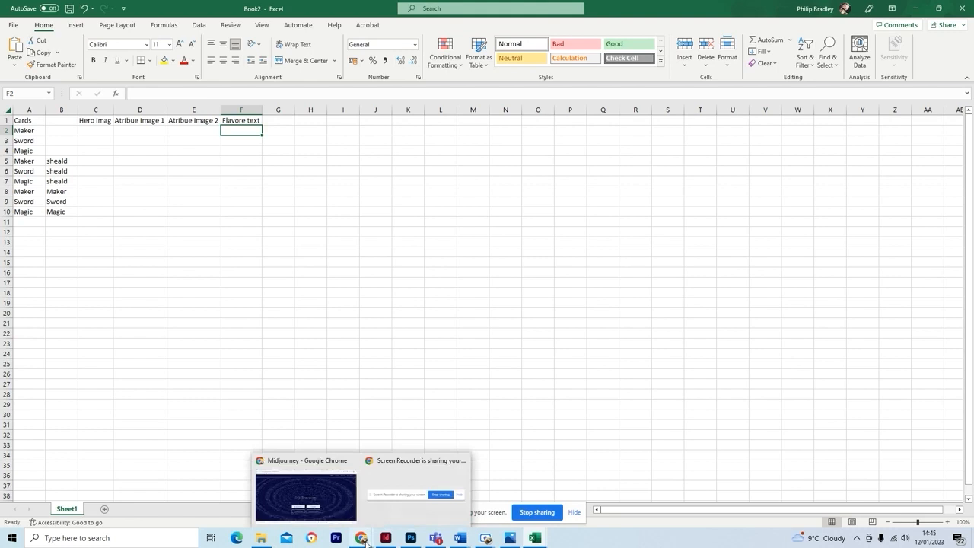
pyautogui.click(279, 461)
pyautogui.click(119, 11)
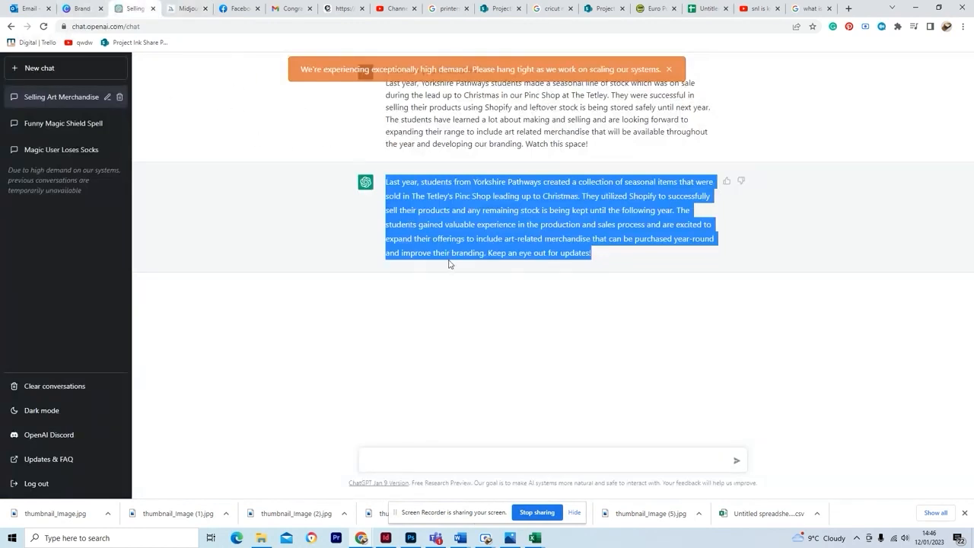
pyautogui.click(181, 28)
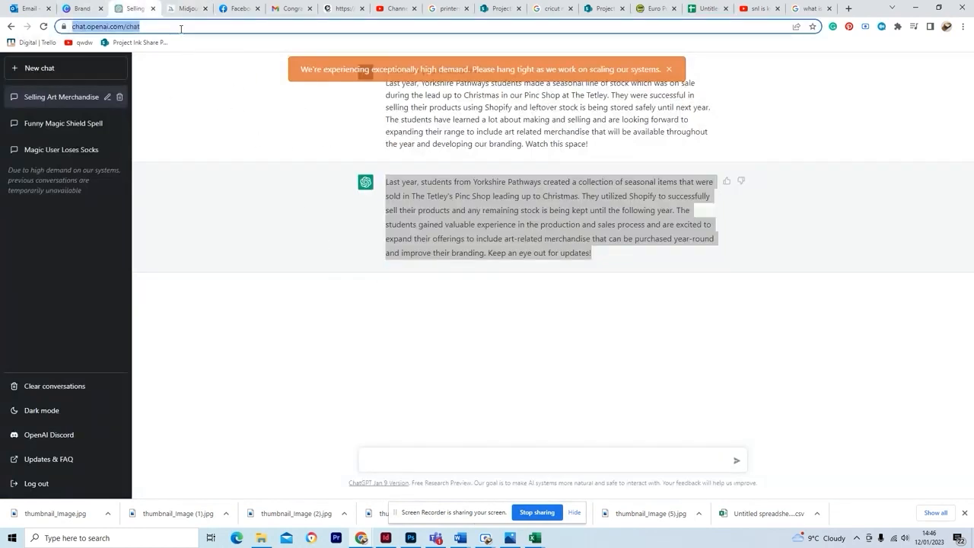
pyautogui.press('Return')
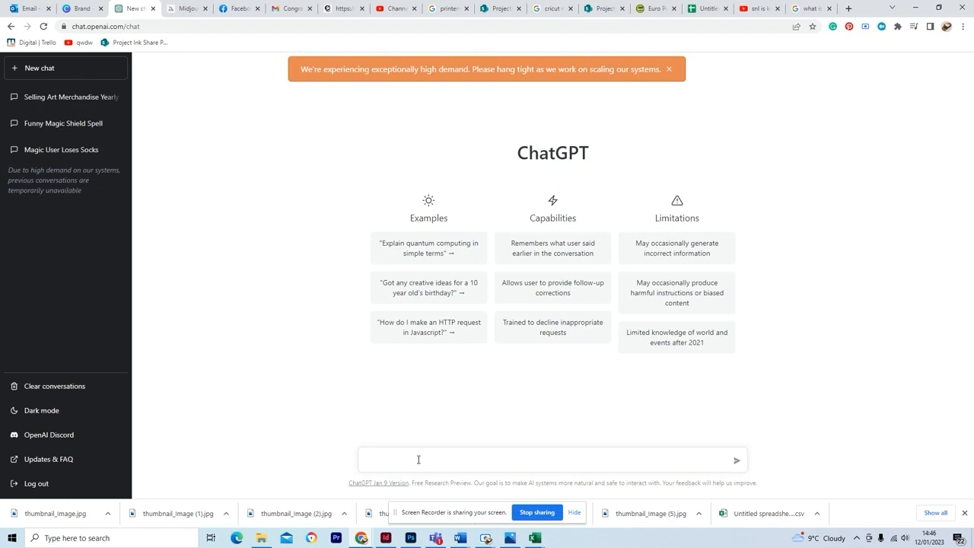
# Ask ChatGPT "can you create a funny sentence about a magic user?", correcting the misspelled words before sending
pyautogui.write('can you creat a funny sentace about a magic')
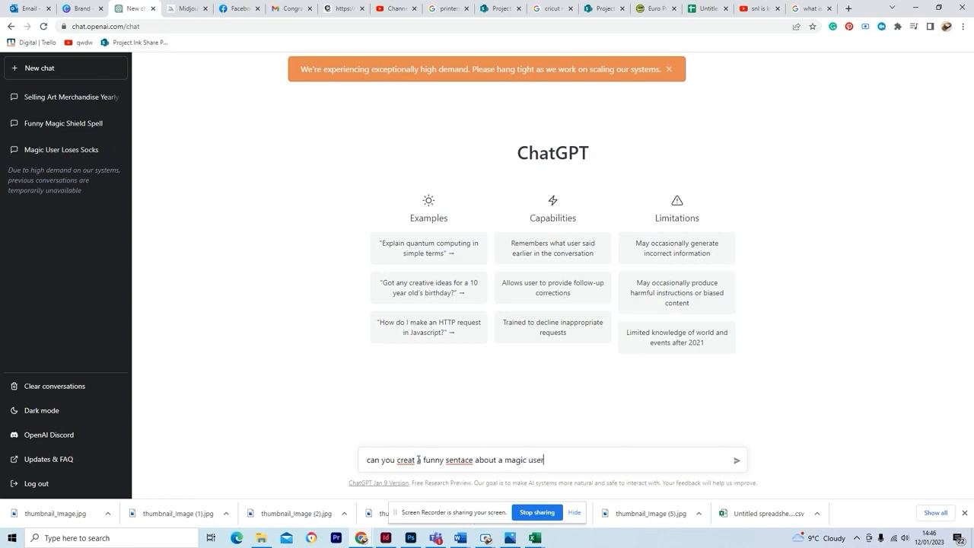
pyautogui.rightClick(464, 460)
pyautogui.click(506, 318)
pyautogui.rightClick(407, 459)
pyautogui.click(462, 301)
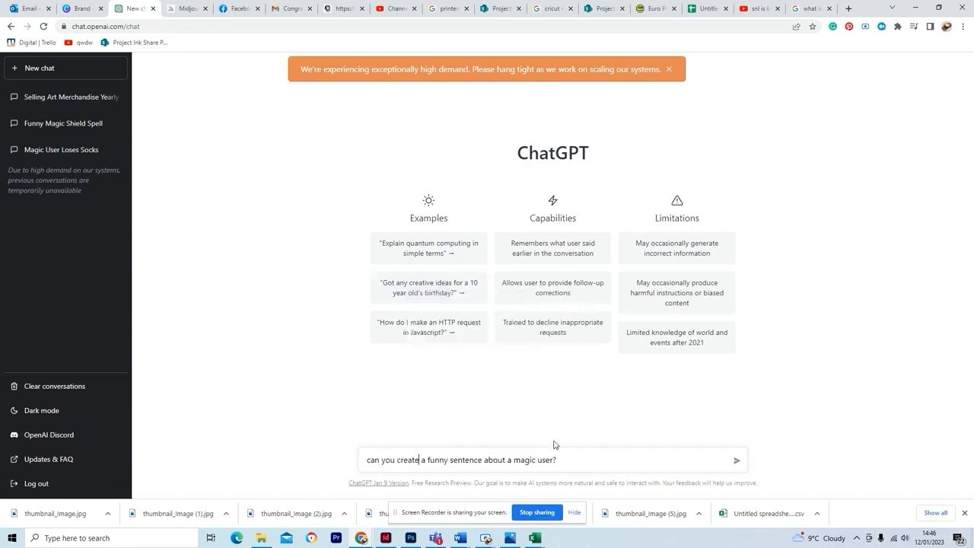
pyautogui.click(736, 460)
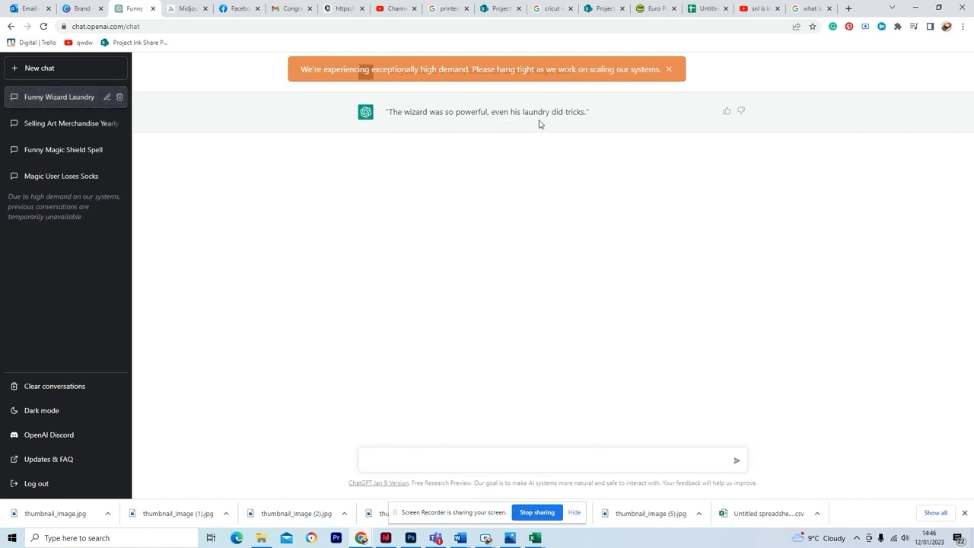
# Copy the wizard laundry sentence without its quotation marks and switch to the Book2 workbook in Excel
pyautogui.moveTo(586, 112); pyautogui.dragTo(390, 112)
pyautogui.rightClick(402, 114)
pyautogui.click(425, 123)
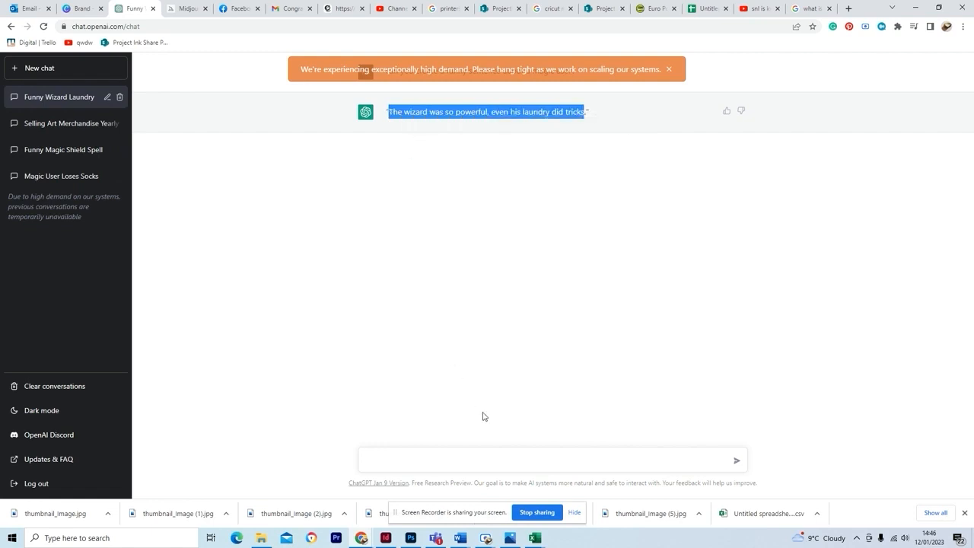
pyautogui.click(533, 537)
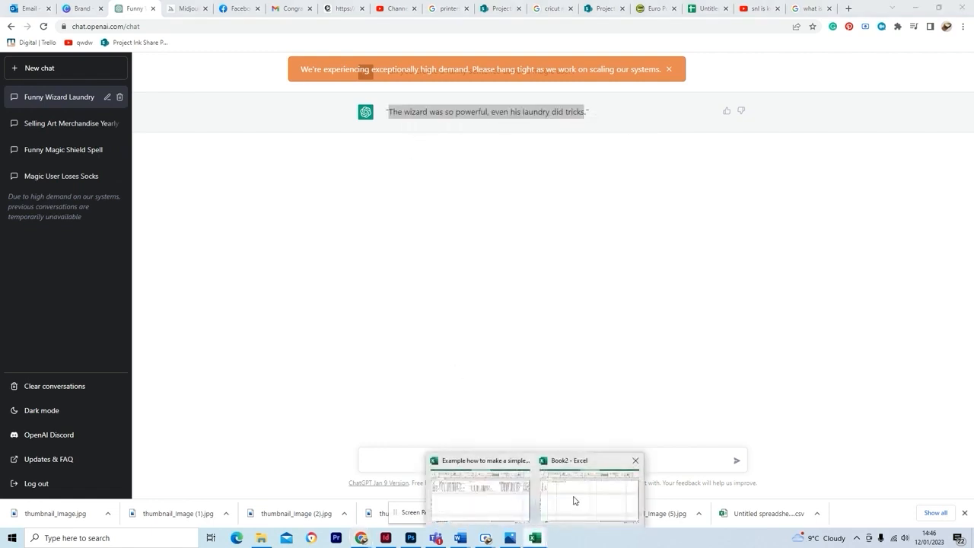
pyautogui.click(571, 496)
# Paste the wizard sentence as plain text into F4 on the first Magic row and fit column F to it
pyautogui.rightClick(252, 134)
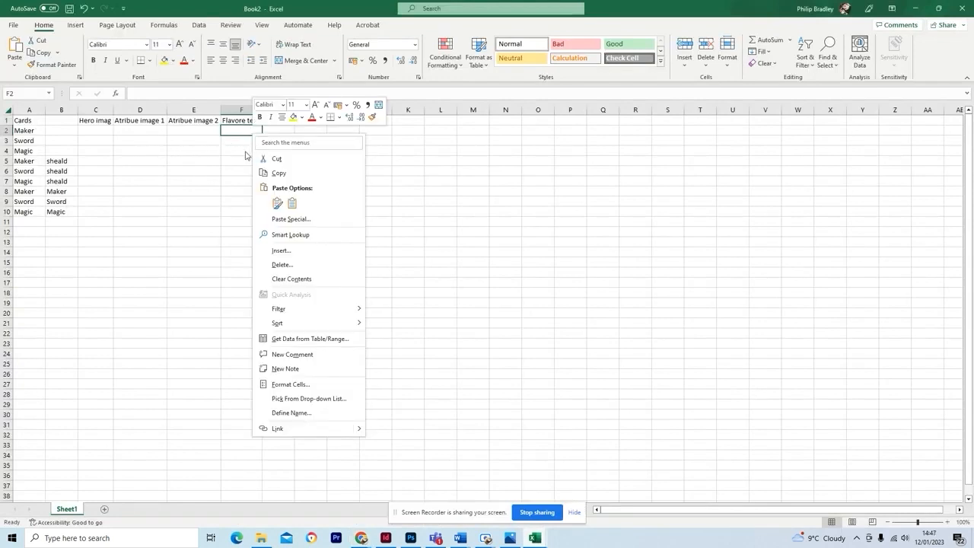
pyautogui.click(246, 156)
pyautogui.click(242, 150)
pyautogui.rightClick(242, 151)
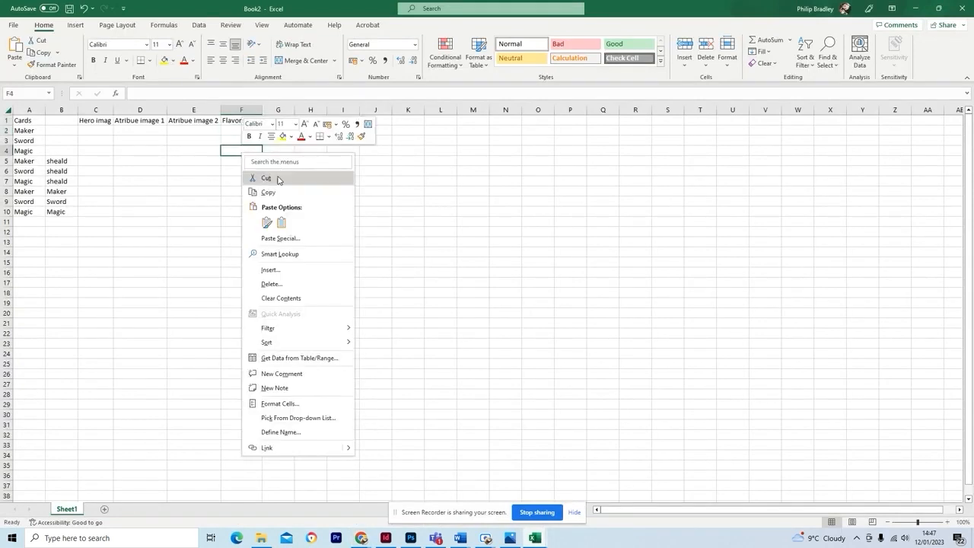
pyautogui.click(281, 222)
pyautogui.moveTo(265, 110); pyautogui.dragTo(264, 110)
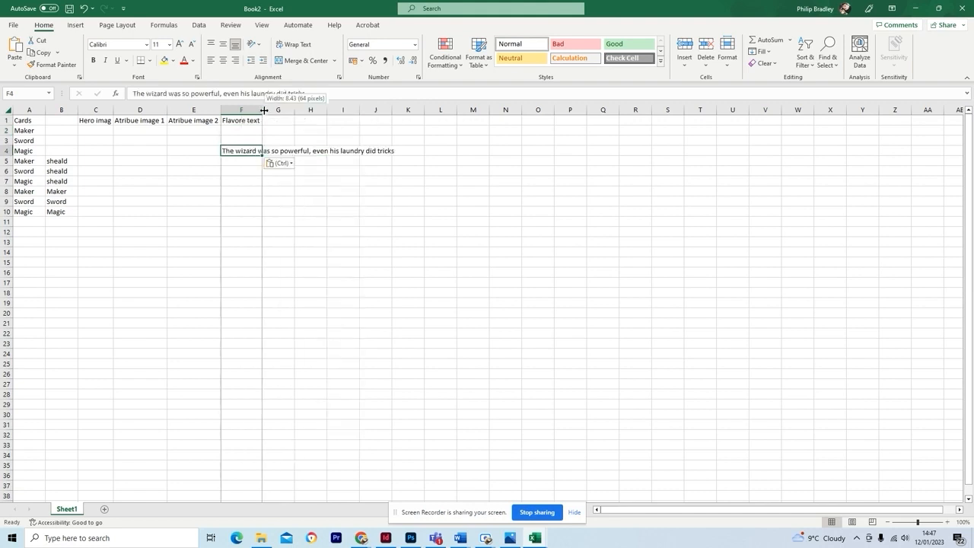
pyautogui.doubleClick(264, 110)
pyautogui.click(269, 188)
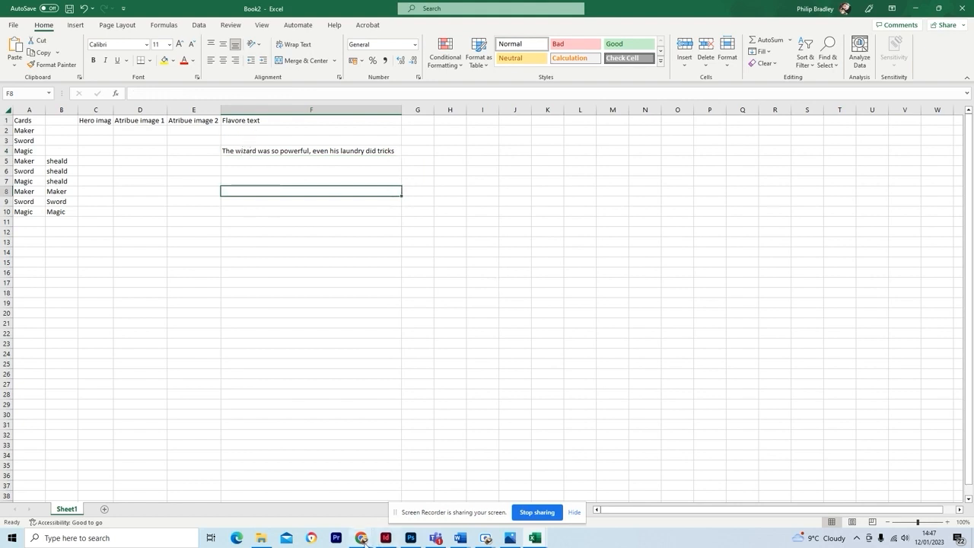
# Switch back to ChatGPT and ask "can you put together a very funny sentence about a maker gnomb", correcting the spelling of sentence
pyautogui.moveTo(365, 541)
pyautogui.click(333, 506)
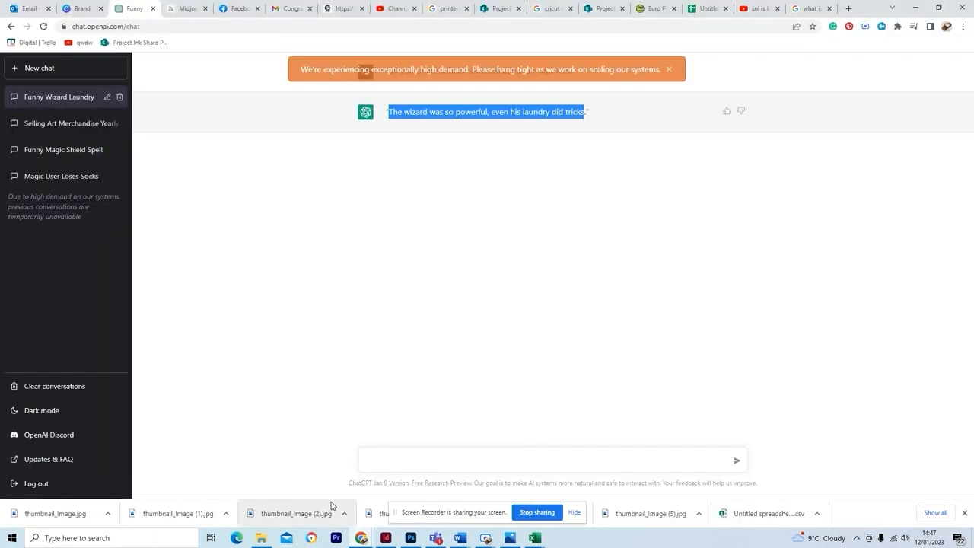
pyautogui.click(389, 460)
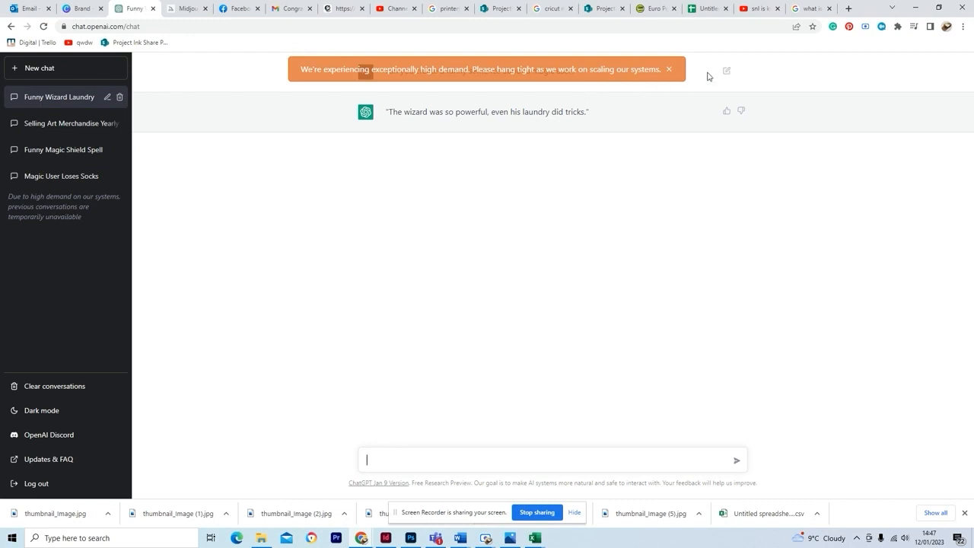
pyautogui.moveTo(705, 75); pyautogui.dragTo(641, 169)
pyautogui.click(590, 242)
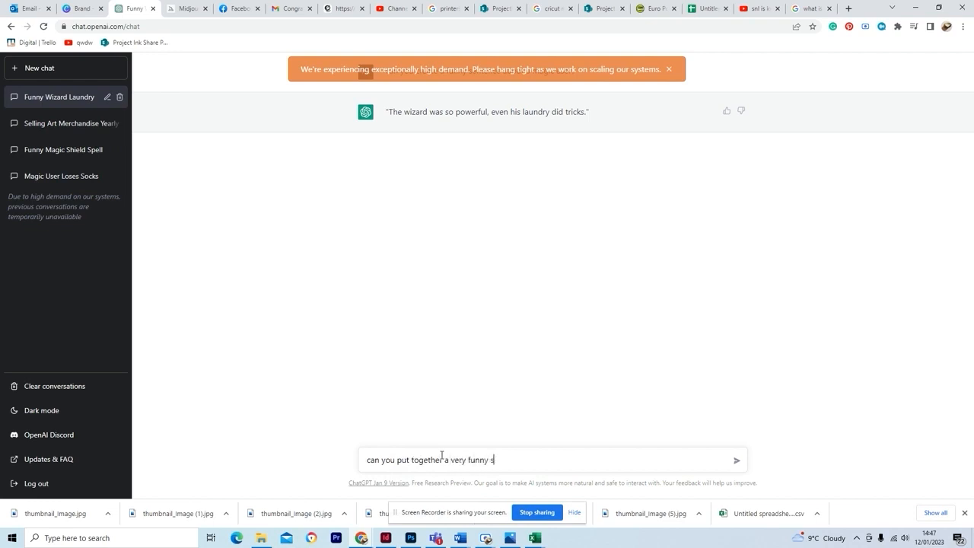
pyautogui.write('ab')
pyautogui.rightClick(503, 460)
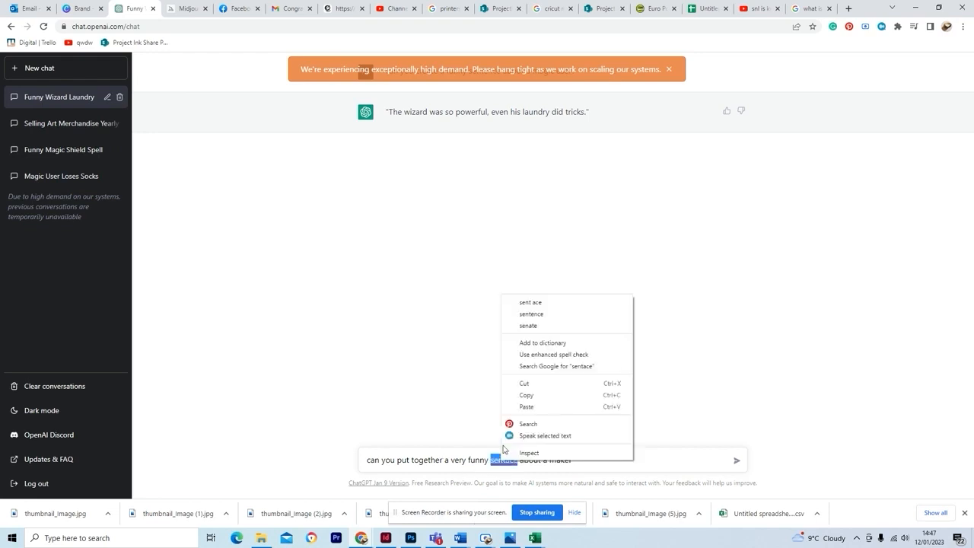
pyautogui.click(545, 320)
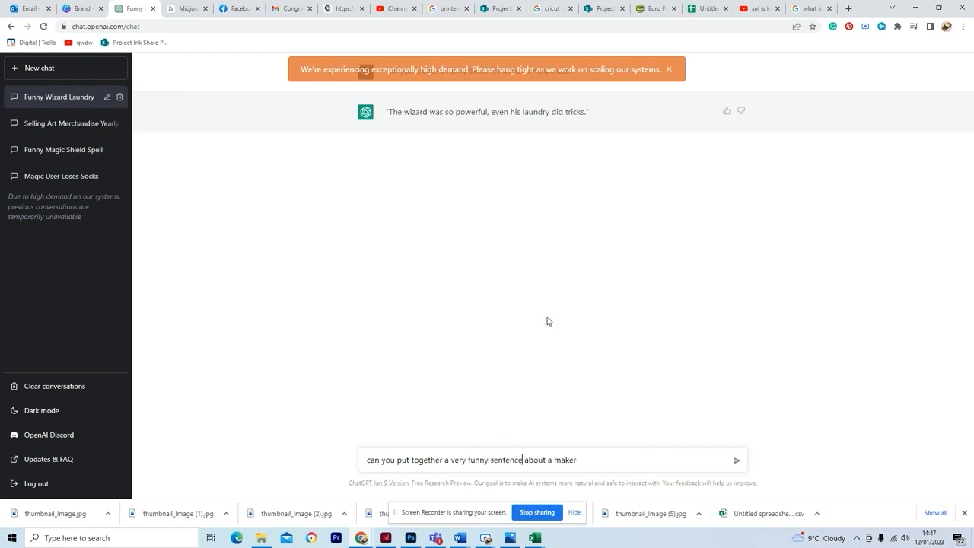
pyautogui.click(590, 461)
pyautogui.write('o')
pyautogui.press('Return')
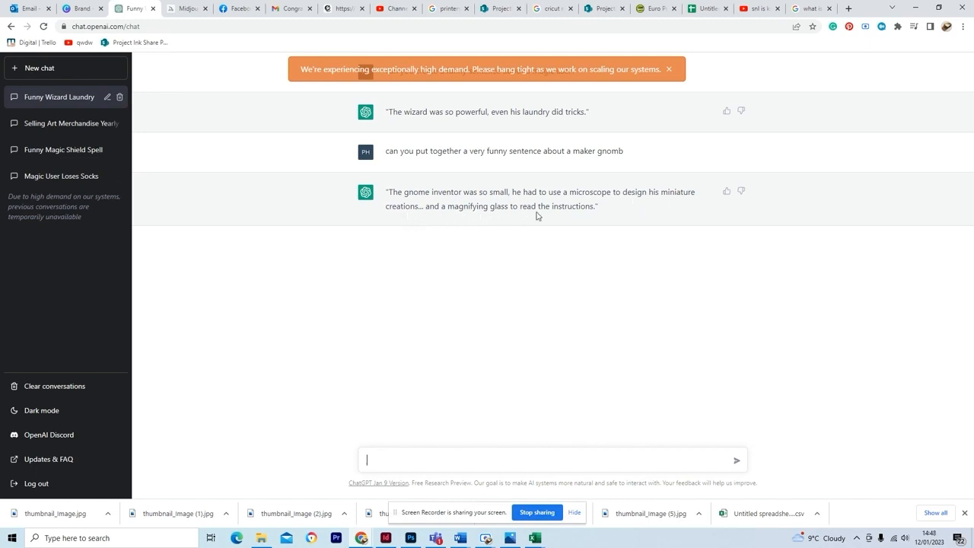
# Copy the gnome inventor sentence without its quotation marks and switch to the Book2 workbook in Excel
pyautogui.moveTo(595, 208); pyautogui.dragTo(393, 192)
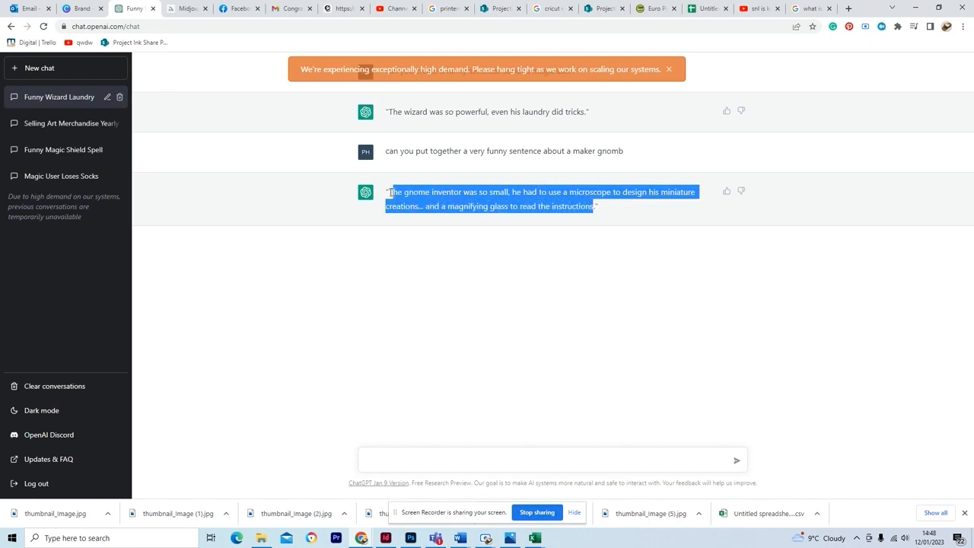
pyautogui.rightClick(424, 195)
pyautogui.click(449, 209)
pyautogui.click(535, 538)
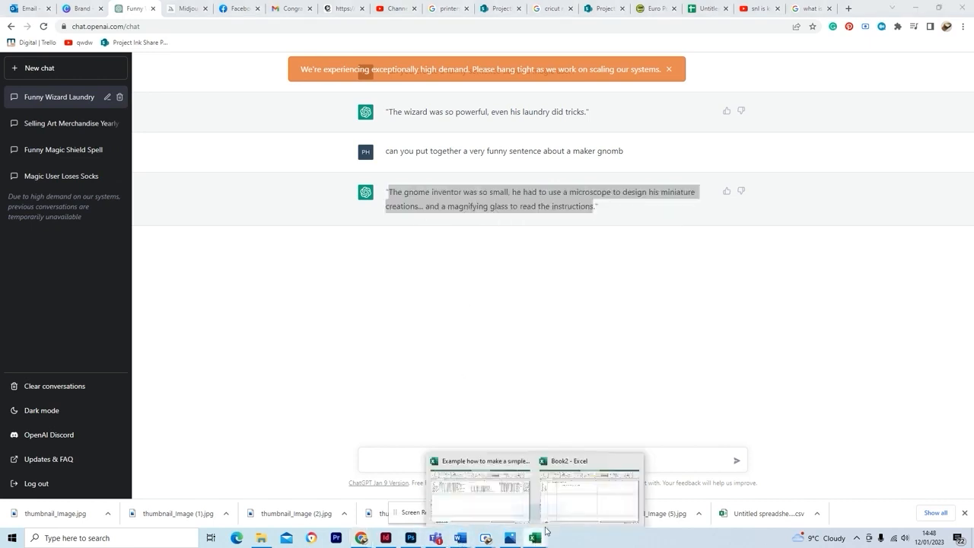
pyautogui.click(583, 494)
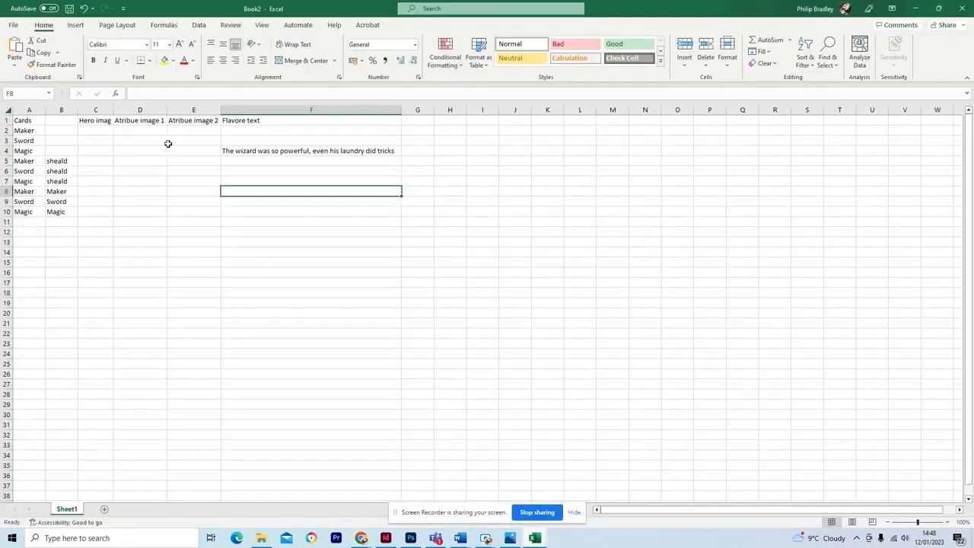
# Paste the gnome inventor sentence as plain text into F2 on the first Maker row and fit column F to it
pyautogui.click(268, 130)
pyautogui.rightClick(268, 130)
pyautogui.click(308, 200)
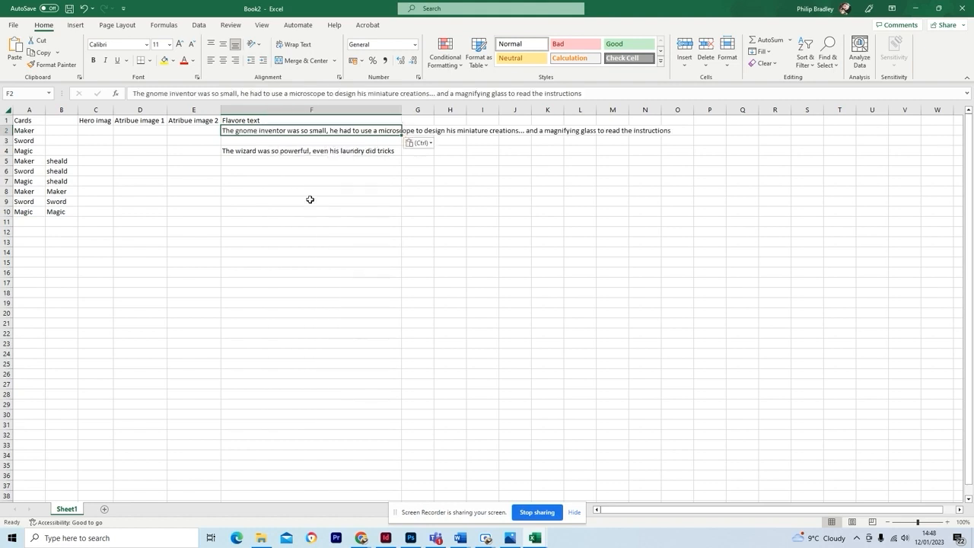
pyautogui.click(300, 192)
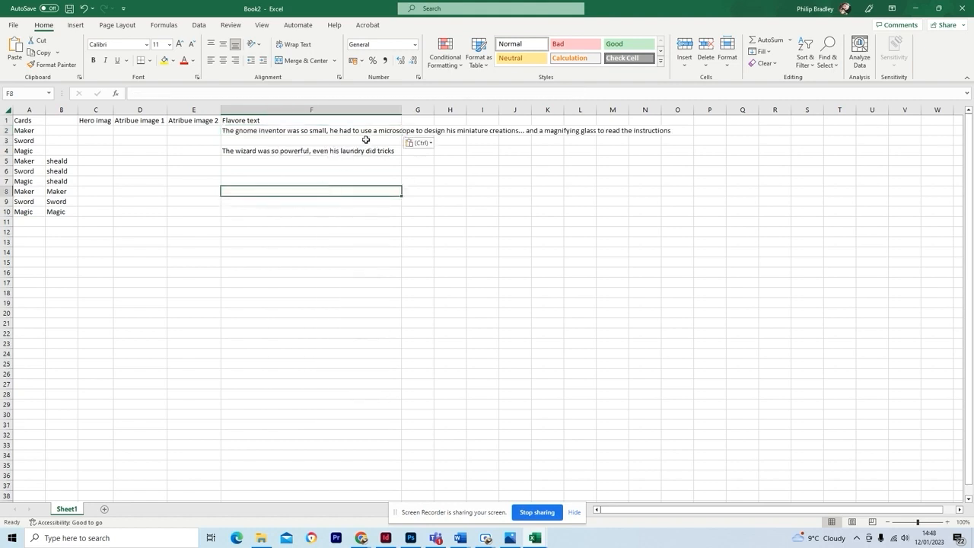
pyautogui.doubleClick(402, 109)
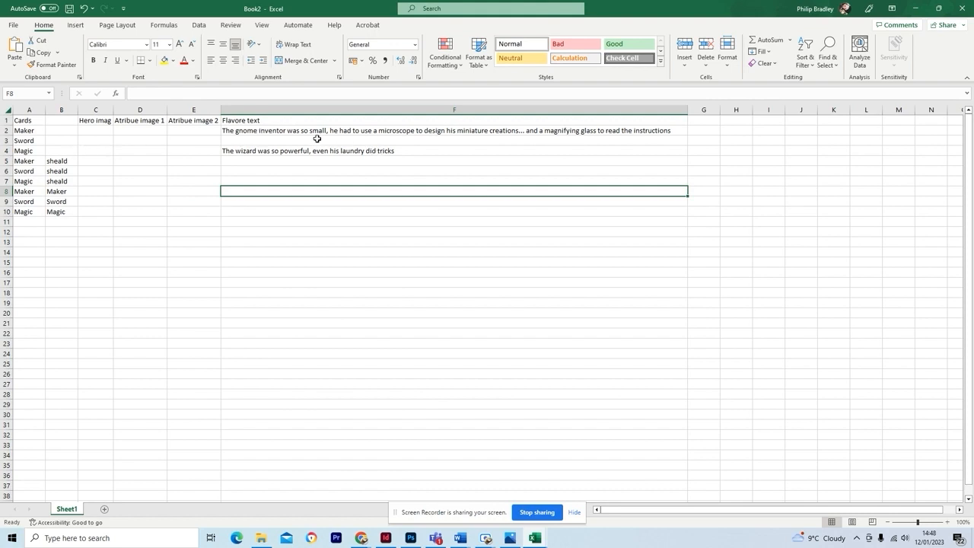
pyautogui.click(318, 211)
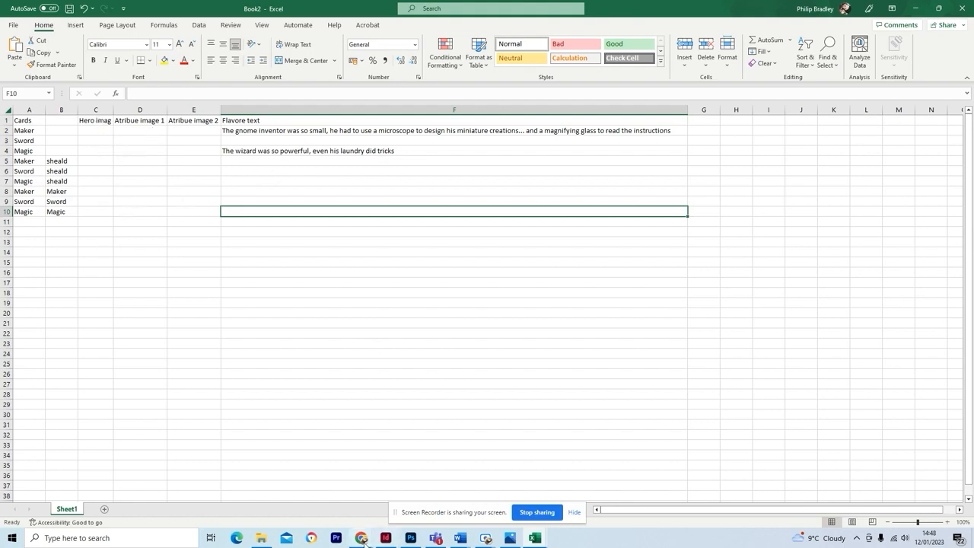
# Switch to the Midjourney site in Chrome, join the beta by accepting the Discord invite, and dismiss the Student Hubs dialog
pyautogui.click(362, 539)
pyautogui.click(345, 505)
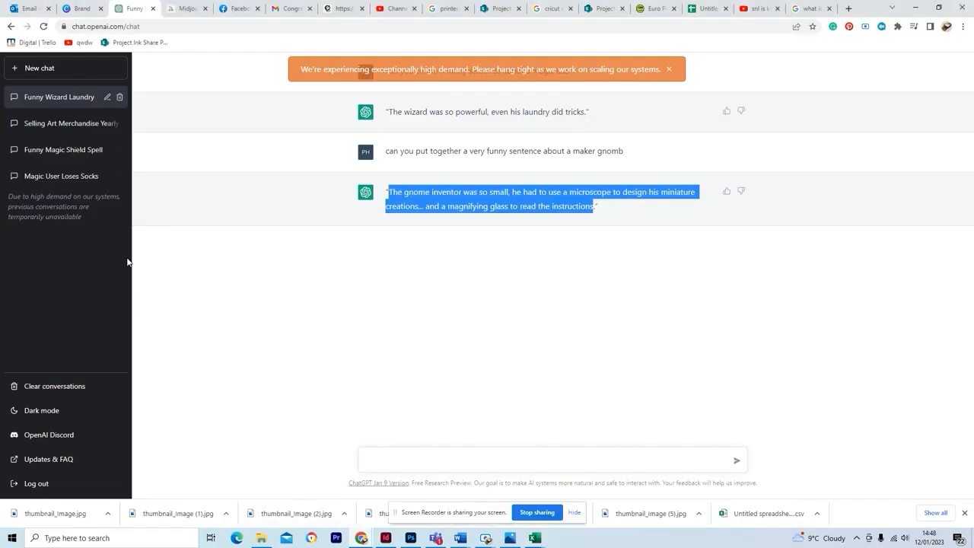
pyautogui.click(185, 8)
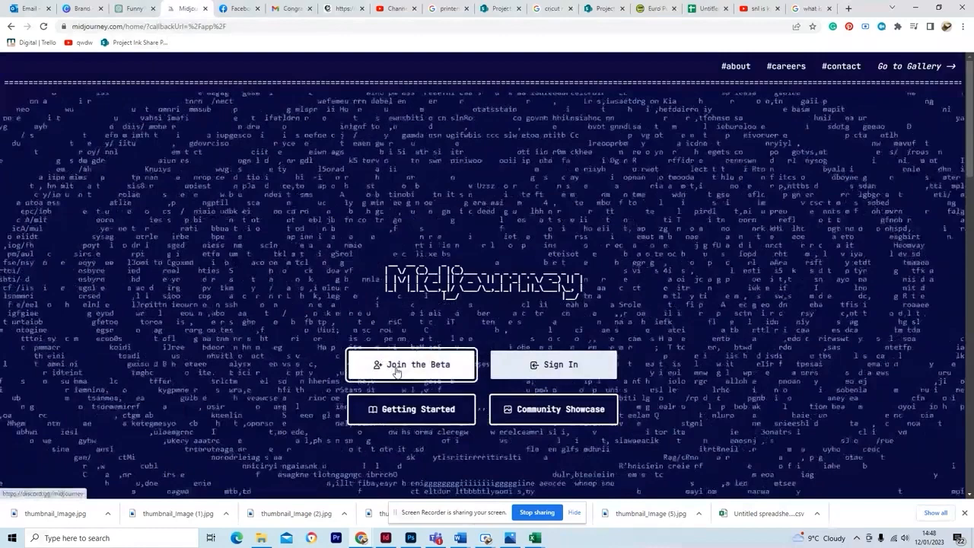
pyautogui.click(397, 367)
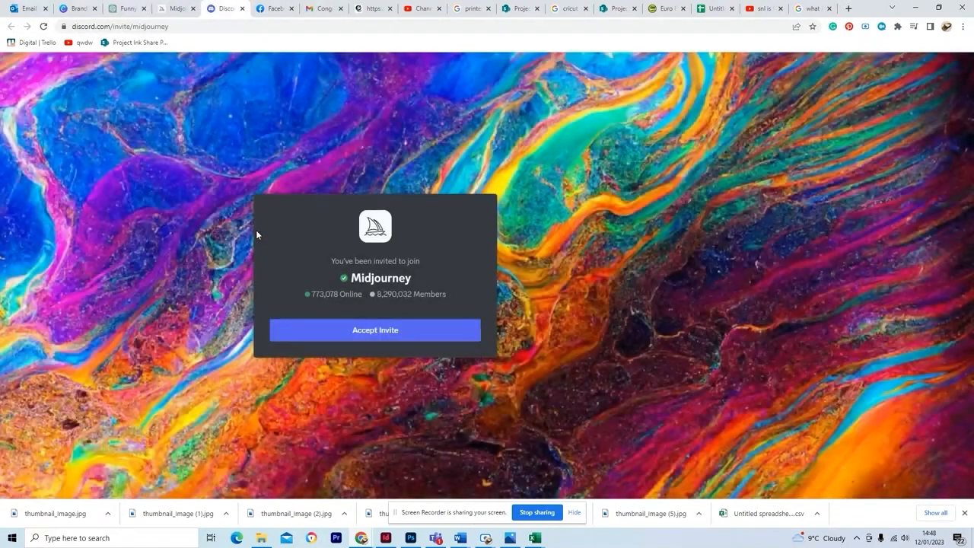
pyautogui.click(409, 335)
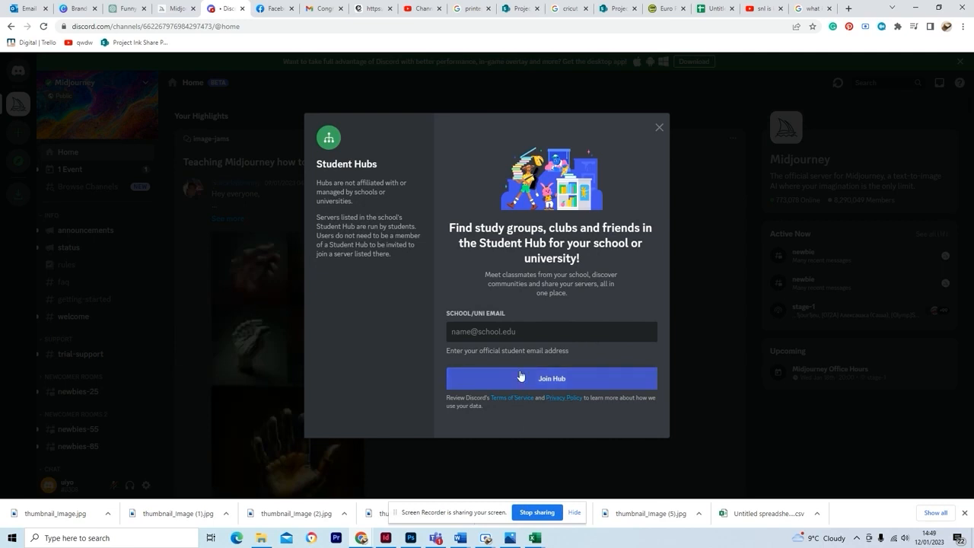
pyautogui.click(659, 128)
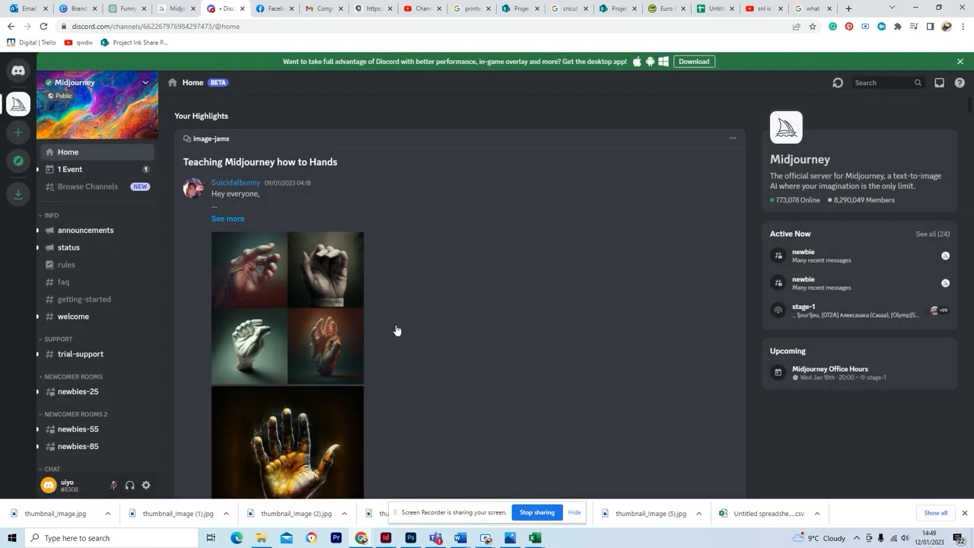
# Open the newbies-25 channel, look through its generated images, and start an /imagine command in the message field
pyautogui.scroll(-5, 397, 330)
pyautogui.scroll(-10, 396, 329)
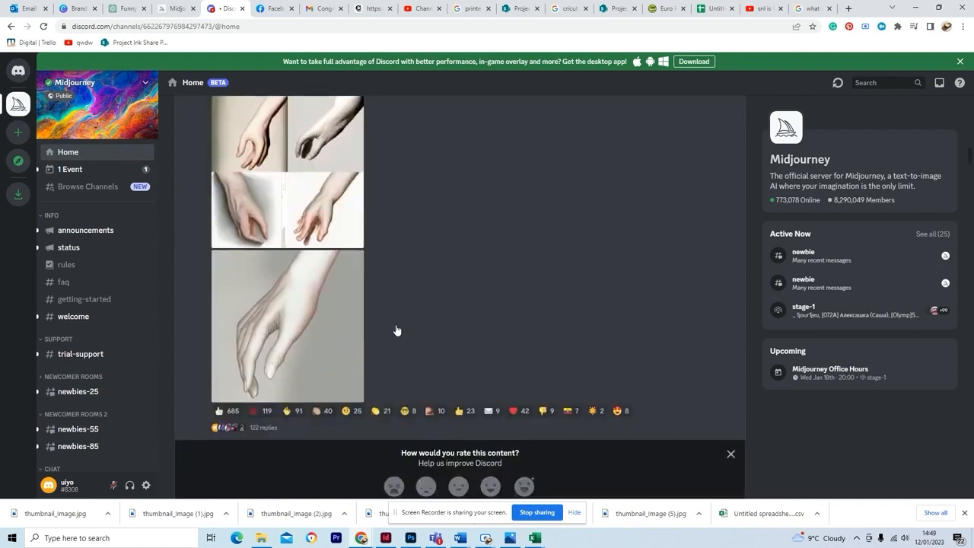
pyautogui.click(76, 393)
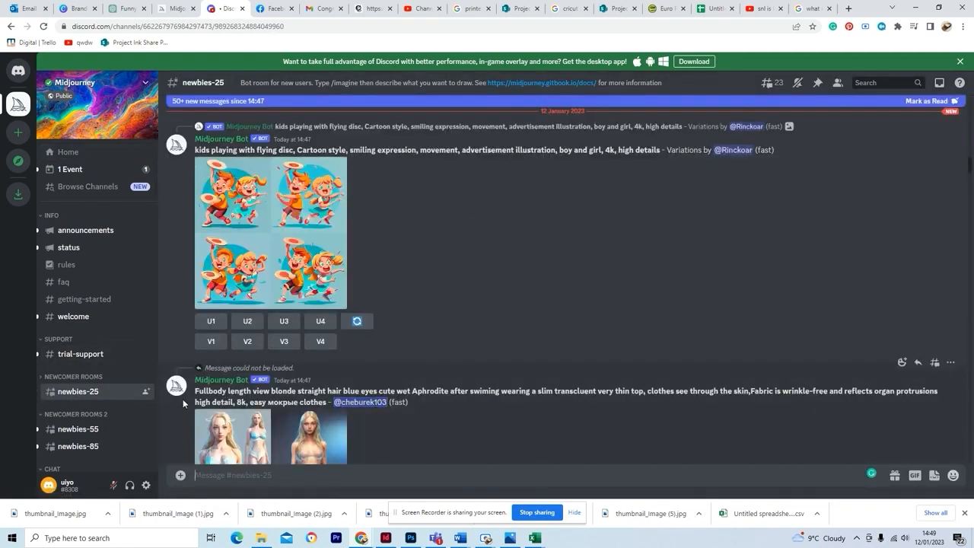
pyautogui.scroll(-5, 434, 359)
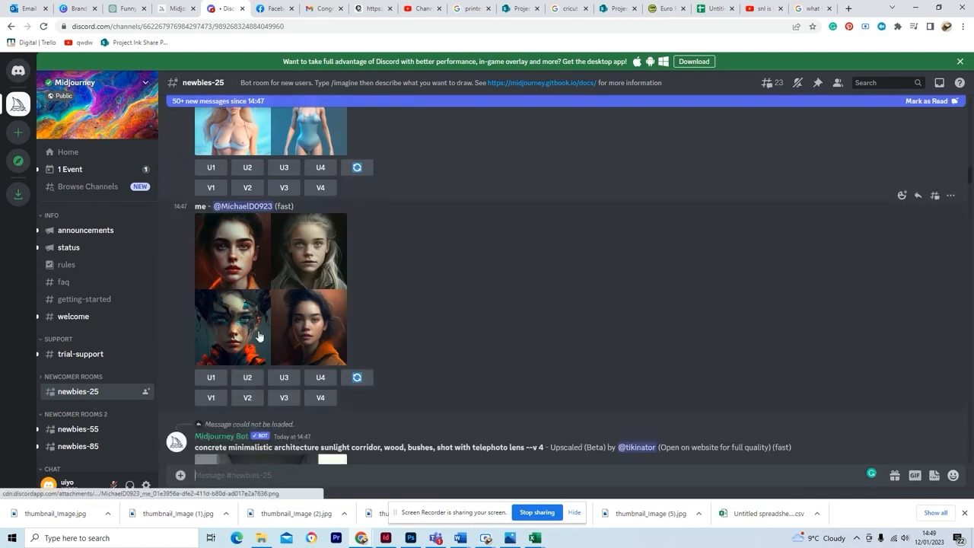
pyautogui.scroll(-3, 419, 320)
pyautogui.scroll(-10, 419, 318)
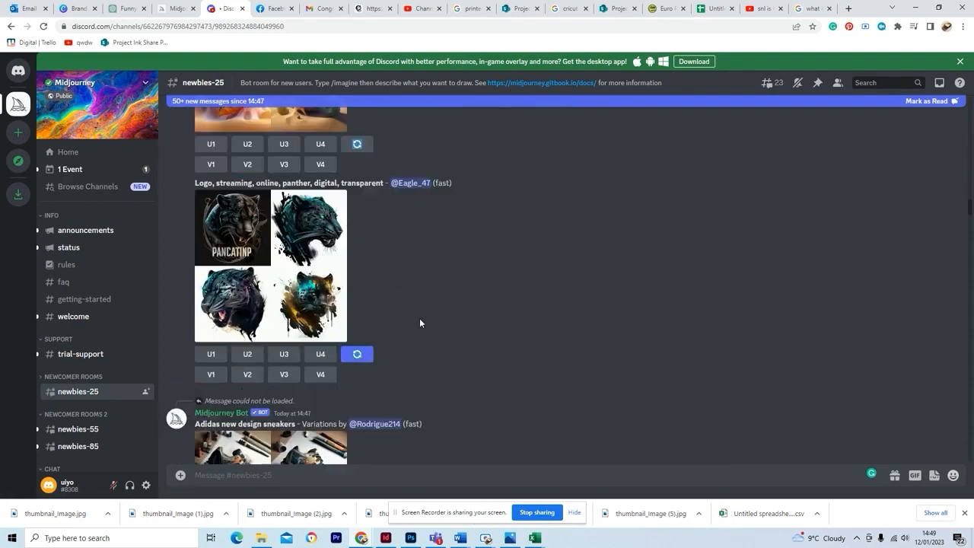
pyautogui.scroll(-8, 419, 318)
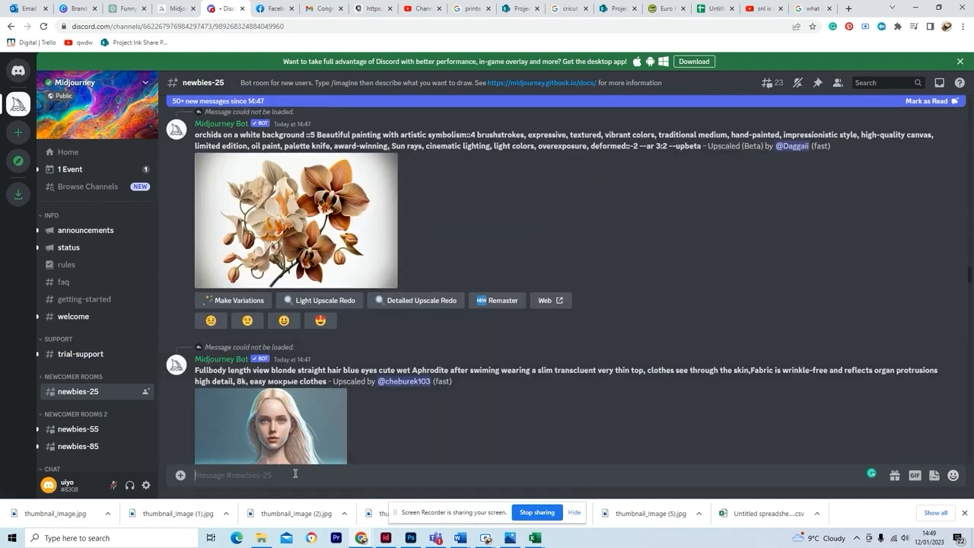
pyautogui.write('/')
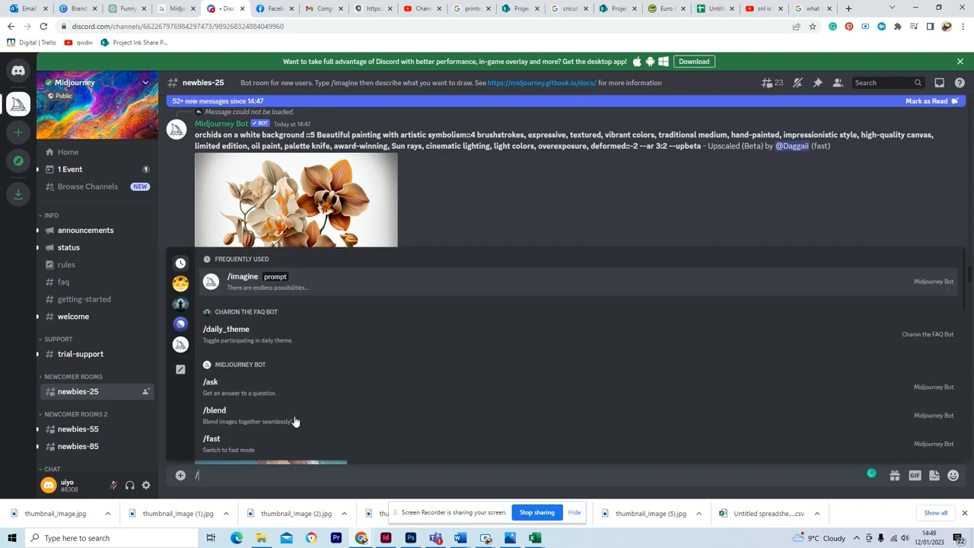
pyautogui.click(238, 286)
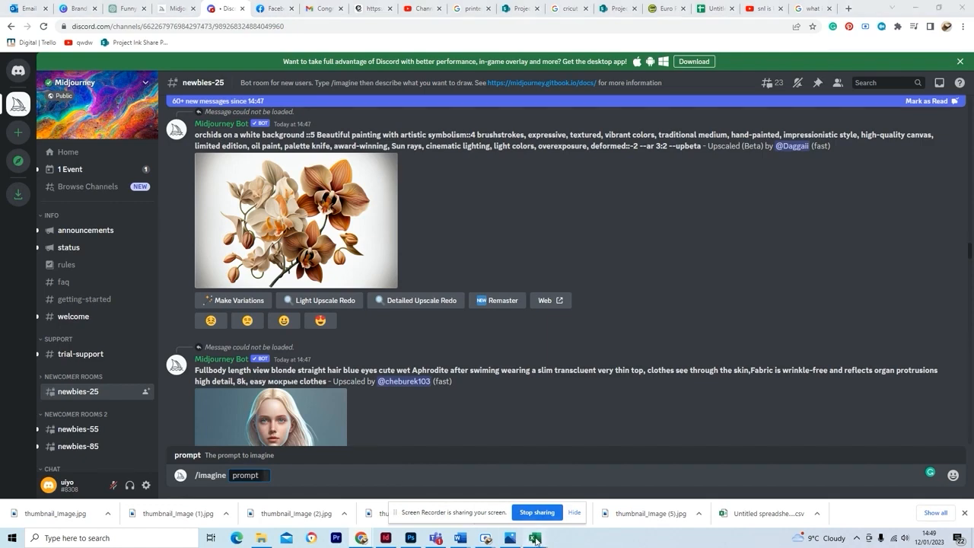
# Switch to Book2 in Excel and copy "gnome inventor was so small, he had to use a microscope to design his miniature creations" from F2
pyautogui.moveTo(535, 538)
pyautogui.click(587, 487)
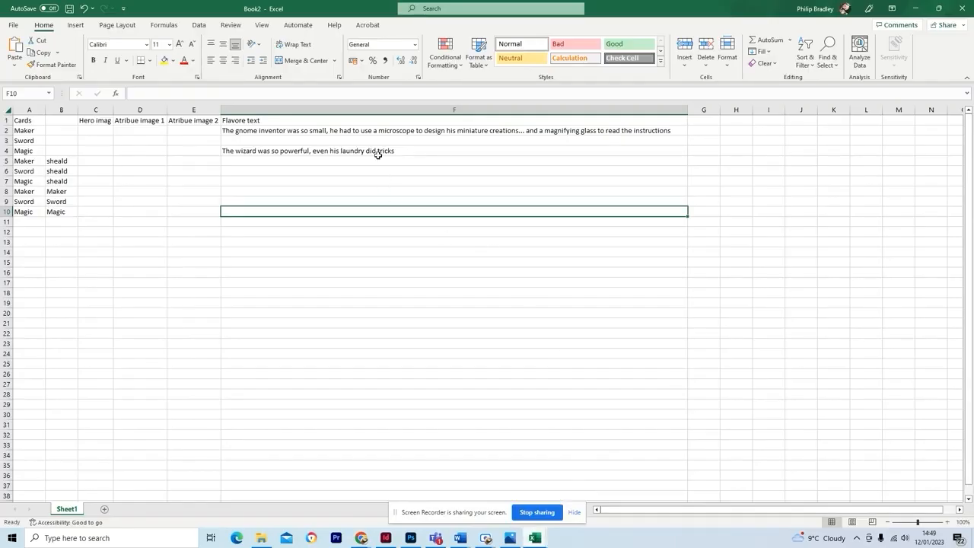
pyautogui.click(343, 132)
pyautogui.doubleClick(343, 132)
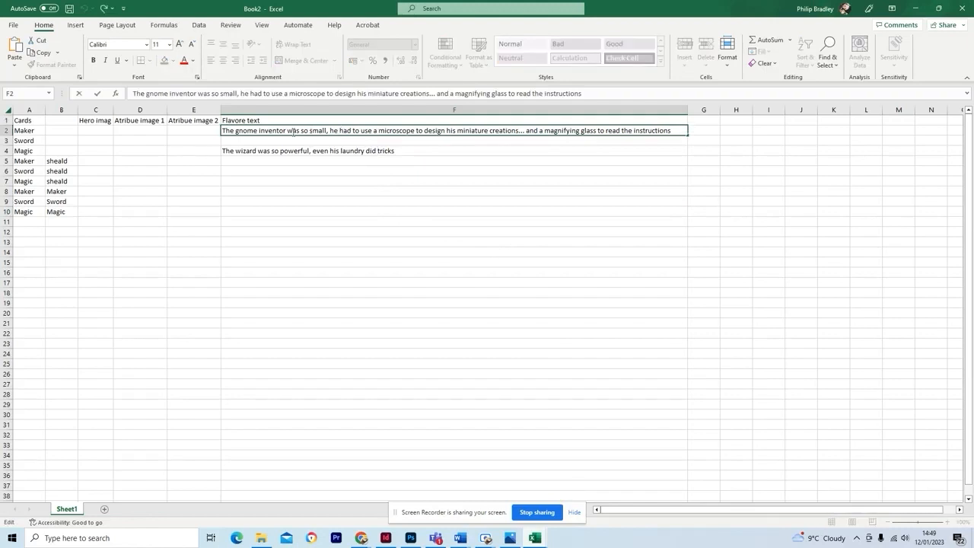
pyautogui.moveTo(224, 132); pyautogui.dragTo(424, 126)
pyautogui.click(236, 131)
pyautogui.moveTo(434, 130); pyautogui.dragTo(522, 130)
pyautogui.rightClick(507, 130)
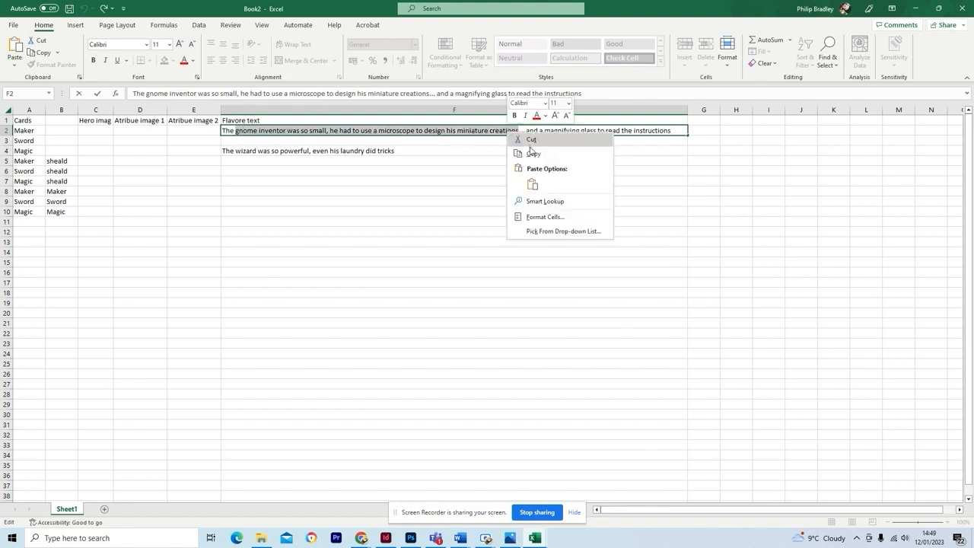
pyautogui.click(530, 152)
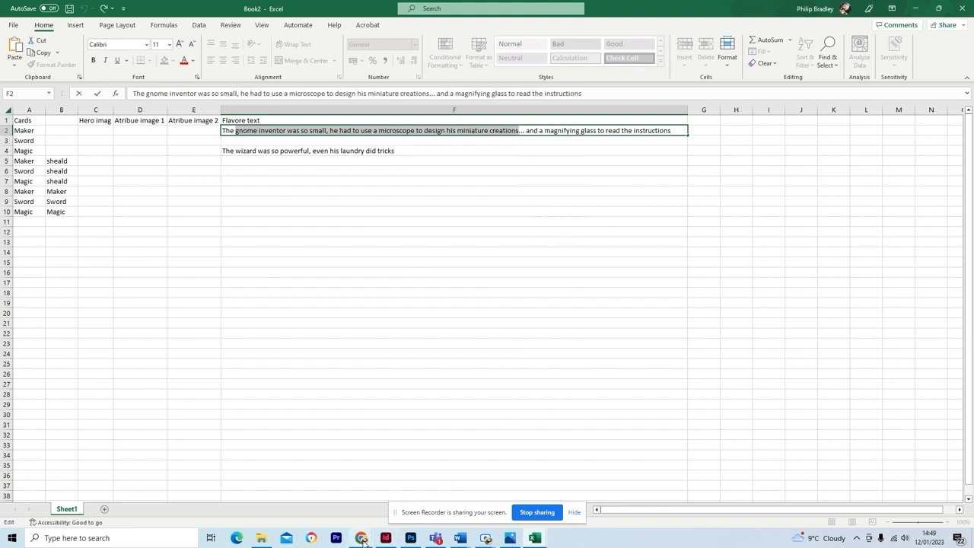
# Switch back to Discord in Chrome and paste the copied gnome phrase into the /imagine prompt
pyautogui.click(361, 538)
pyautogui.click(303, 517)
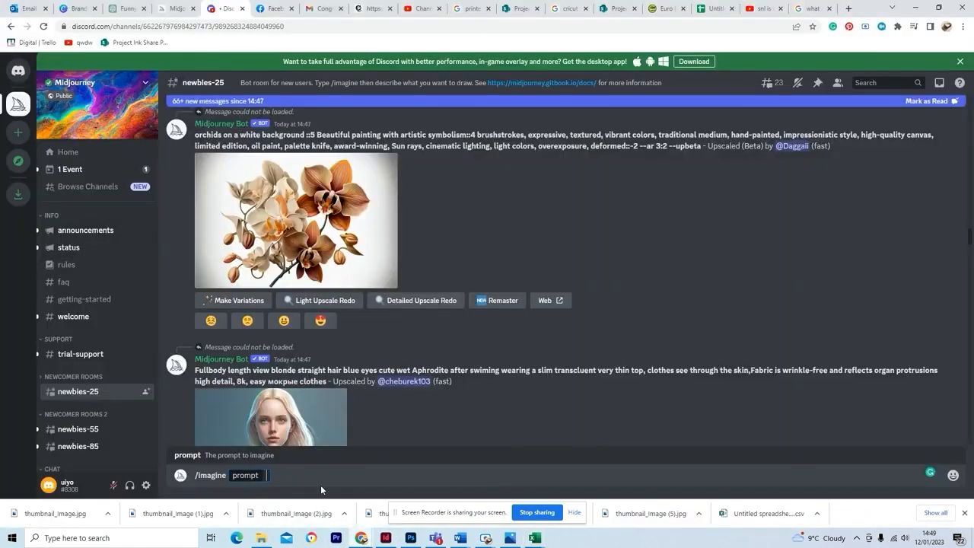
pyautogui.rightClick(267, 475)
pyautogui.click(294, 370)
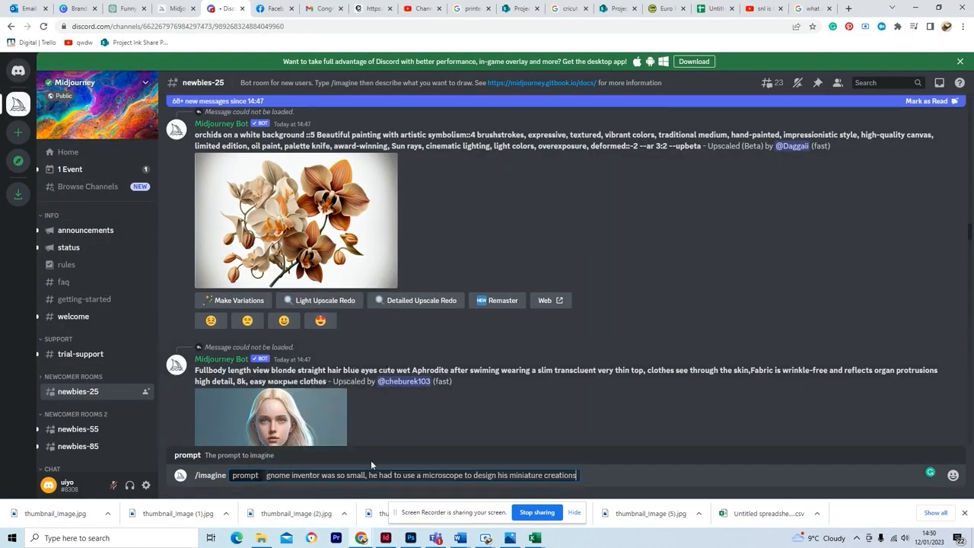
# Reword the pasted prompt to "a gnome inventor useing a microscope to design his creations,"
pyautogui.click(269, 476)
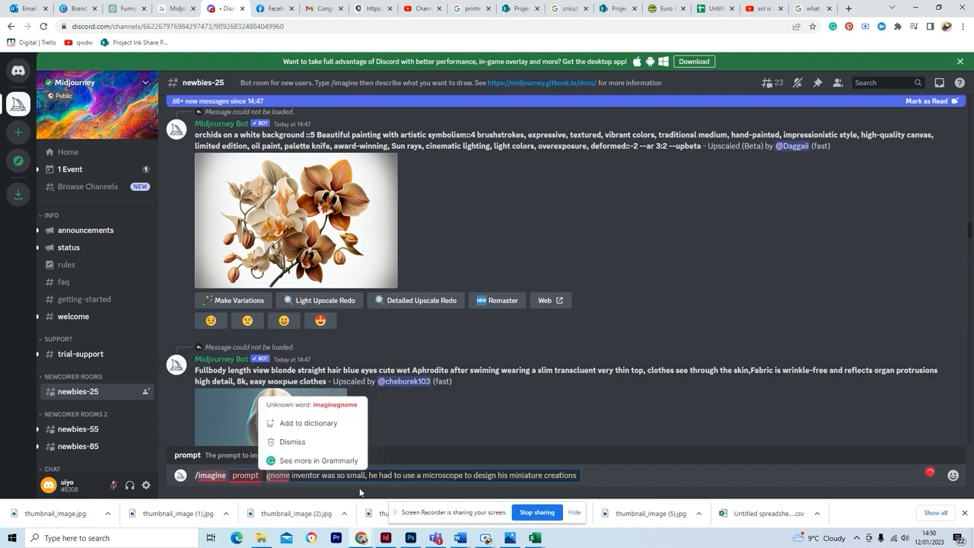
pyautogui.write('a')
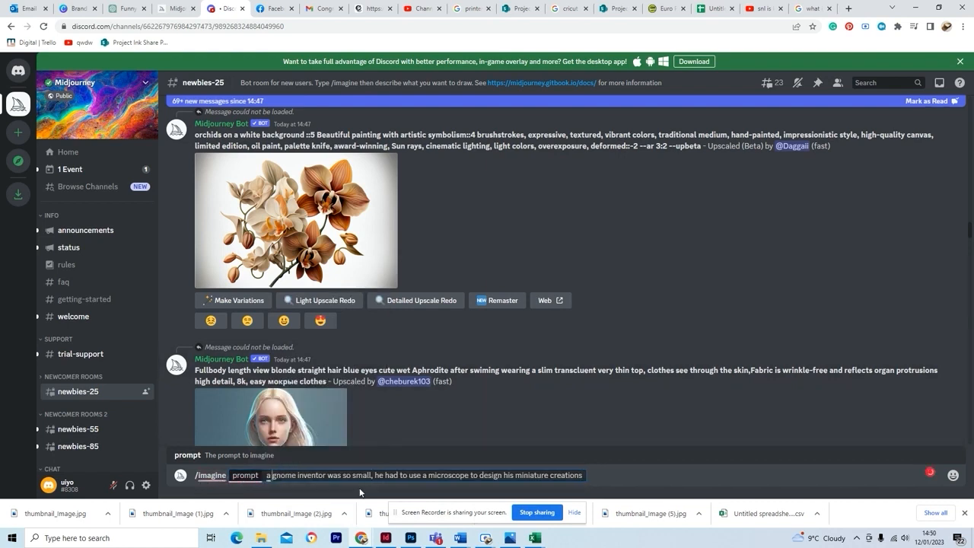
pyautogui.moveTo(329, 475); pyautogui.dragTo(407, 474)
pyautogui.press('BackSpace')
pyautogui.press('Delete')
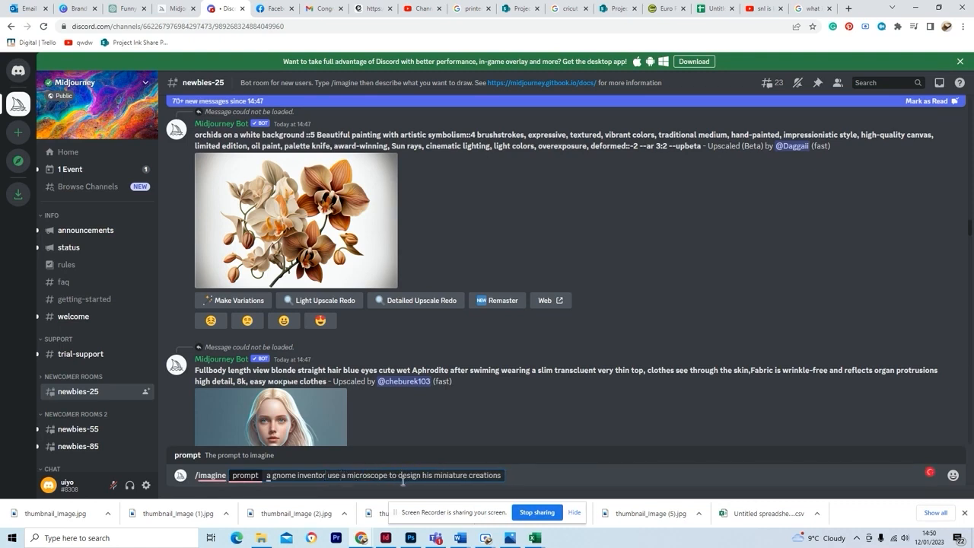
pyautogui.write('ing')
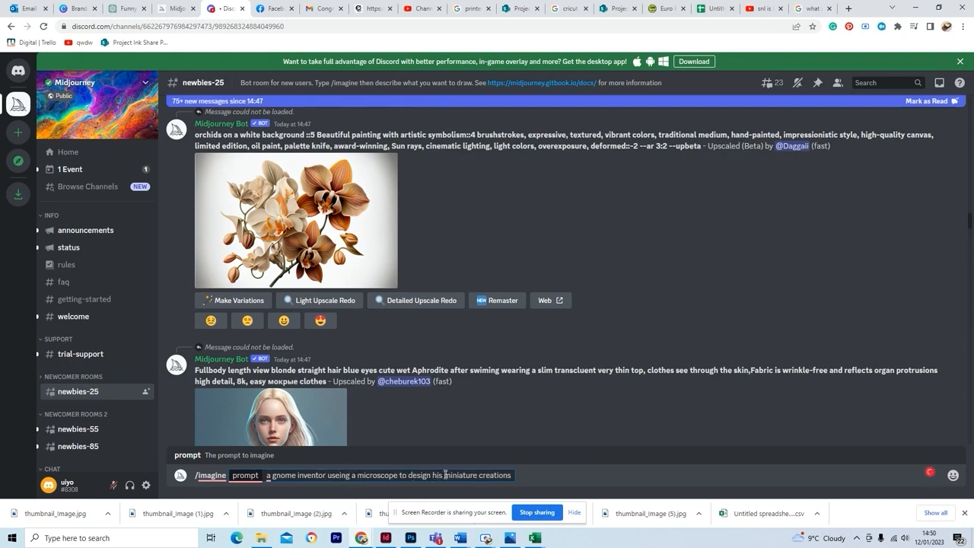
pyautogui.moveTo(444, 475); pyautogui.dragTo(478, 475)
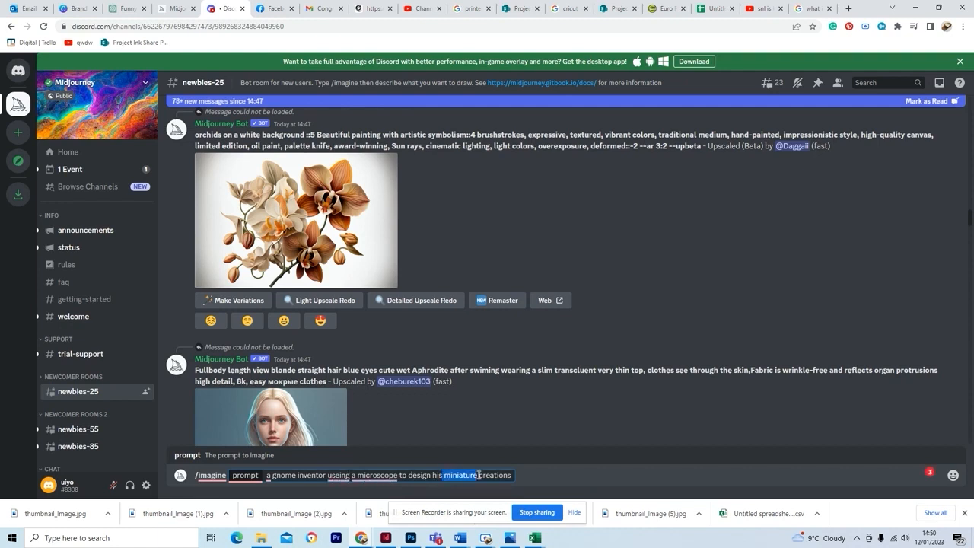
pyautogui.press('BackSpace')
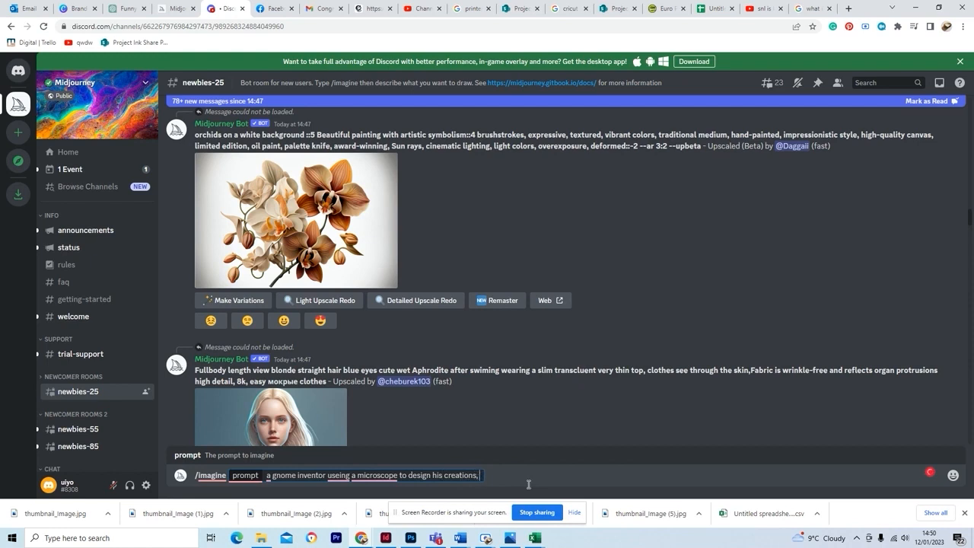
# Append "with cinematic lighting" to the gnome inventor prompt and submit it to Midjourney
pyautogui.write('withjcine')
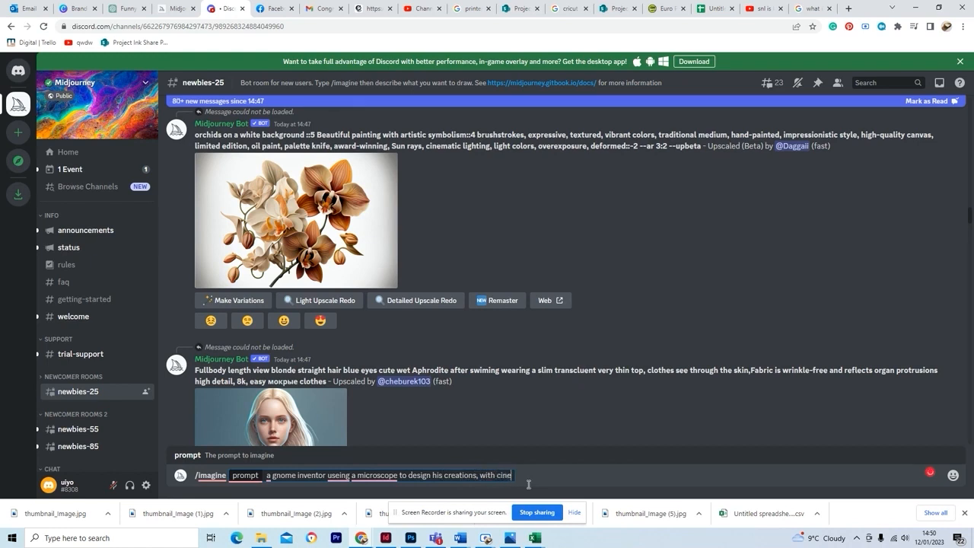
pyautogui.write('matic lighting')
pyautogui.press('Return')
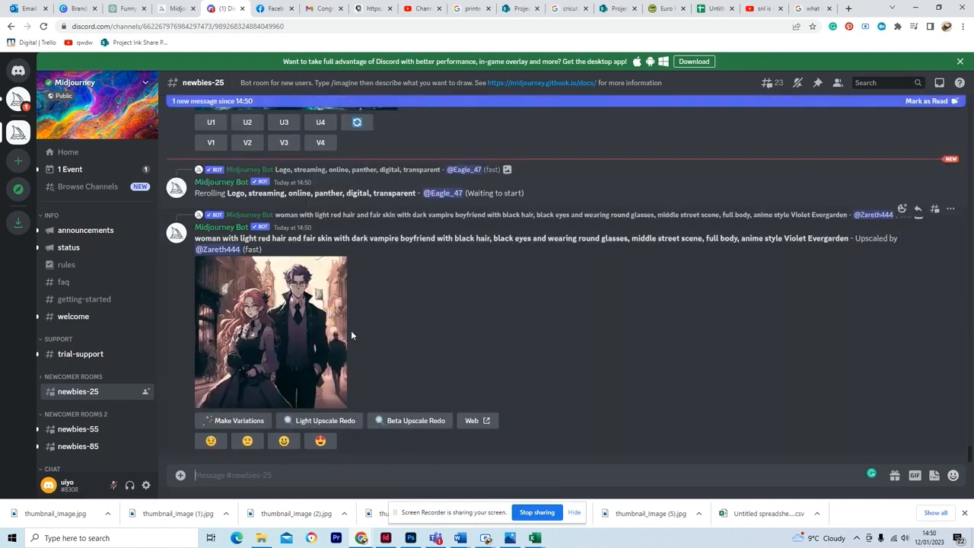
# Go back through the newbies-25 messages and enlarge the image grid of the man in the flooded home office
pyautogui.scroll(5, 351, 330)
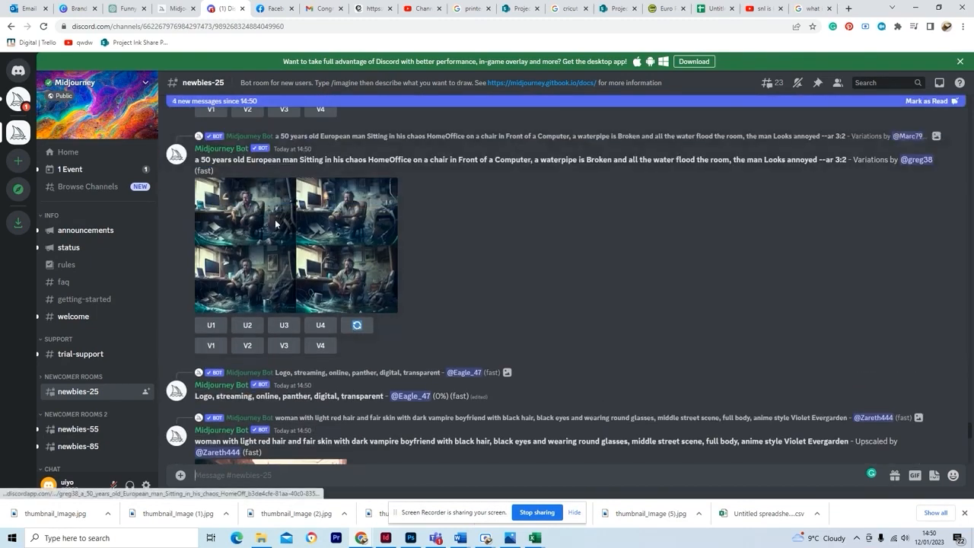
pyautogui.click(276, 223)
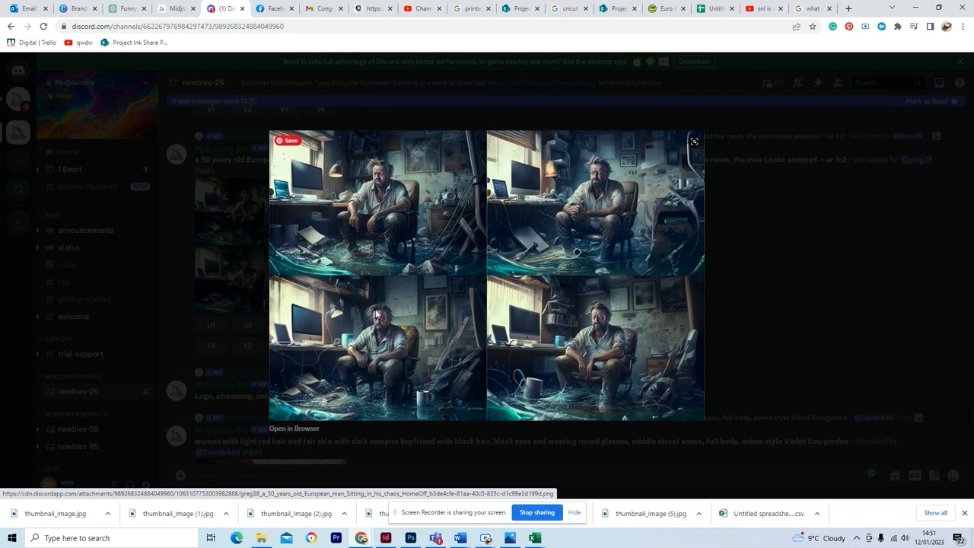
# Close the enlarged image grid, switch to the How to card game folder and open axeissus.png
pyautogui.click(724, 220)
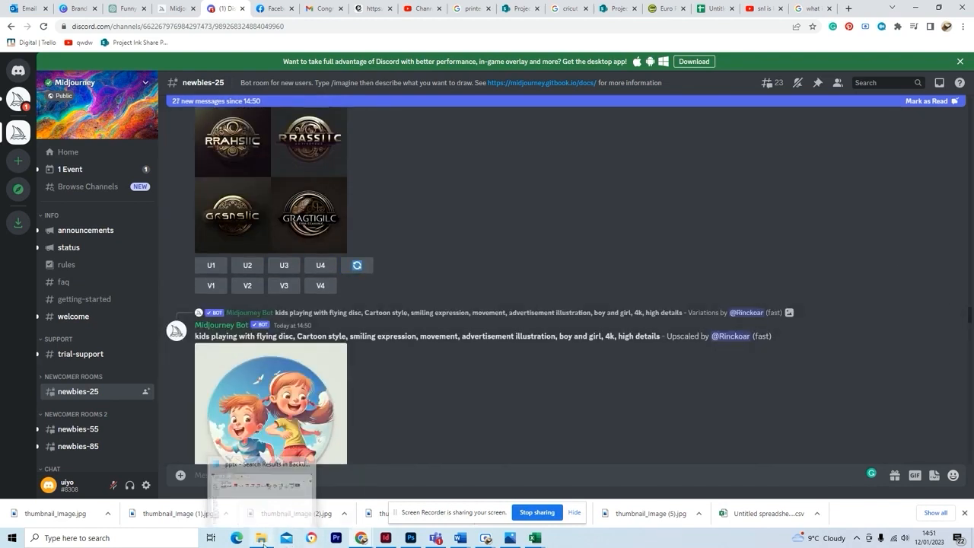
pyautogui.click(259, 491)
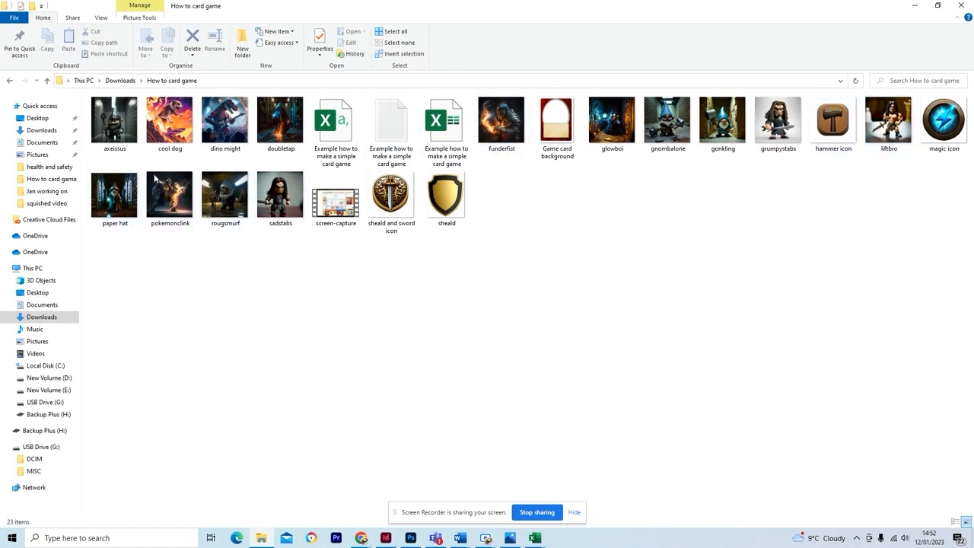
pyautogui.doubleClick(114, 122)
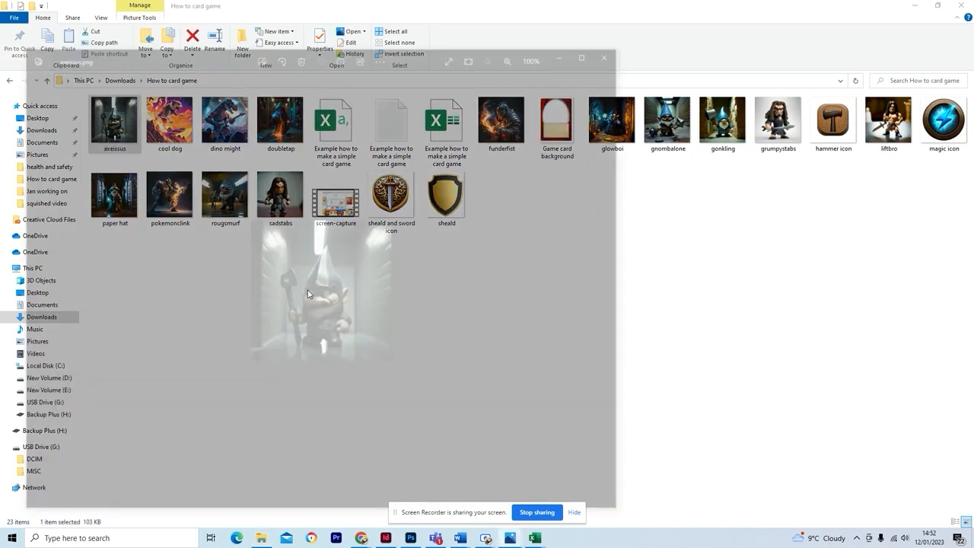
pyautogui.click(514, 54)
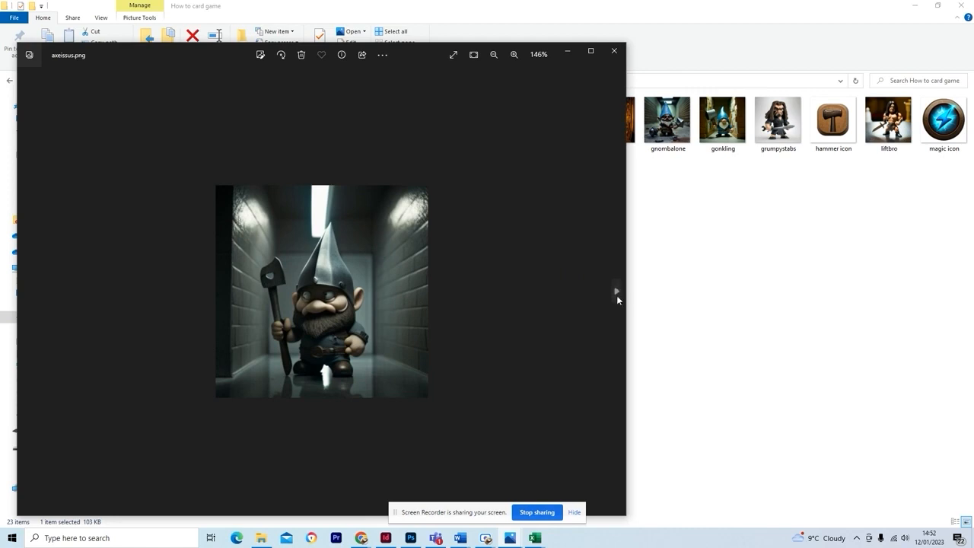
# Page through the hero images from cool dog.png to pokemonclink.png and close the image viewer
pyautogui.click(617, 292)
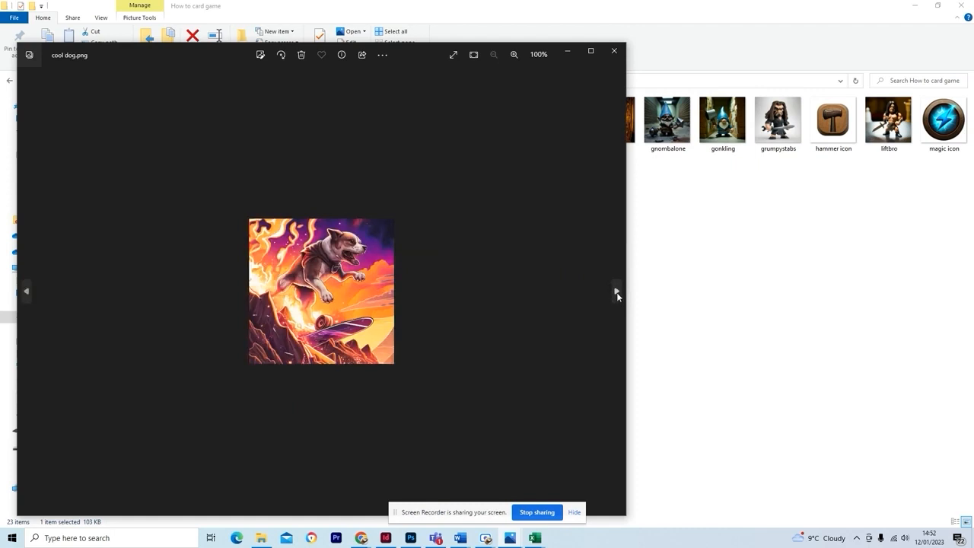
pyautogui.click(617, 292)
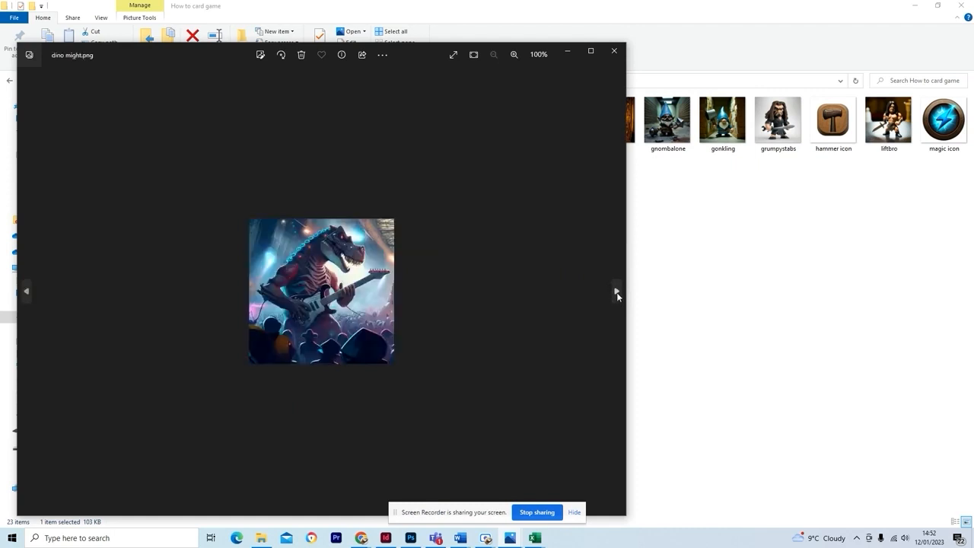
pyautogui.click(616, 292)
pyautogui.click(617, 292)
pyautogui.click(617, 292)
pyautogui.click(617, 292)
pyautogui.click(617, 293)
pyautogui.click(616, 293)
pyautogui.click(617, 292)
pyautogui.click(617, 292)
pyautogui.click(617, 292)
pyautogui.click(617, 292)
pyautogui.click(616, 293)
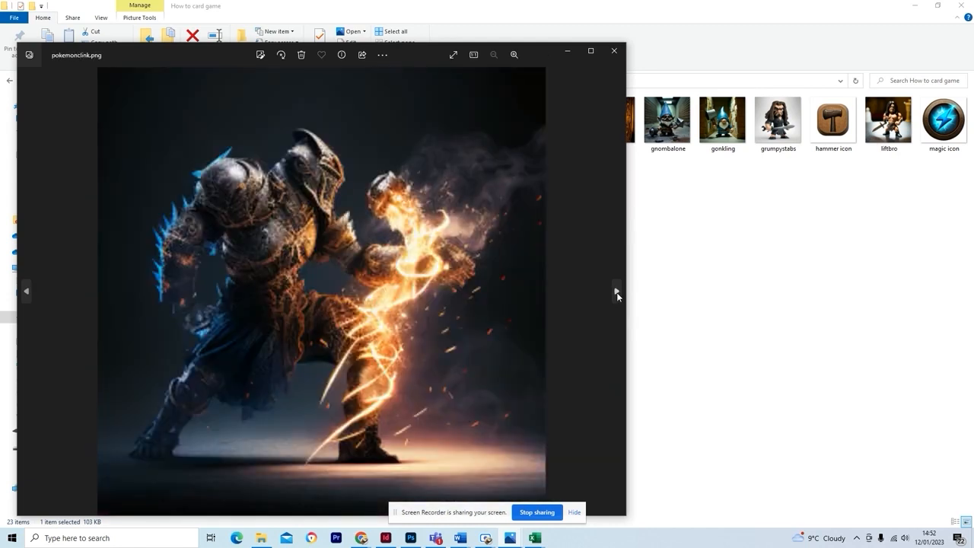
pyautogui.click(614, 51)
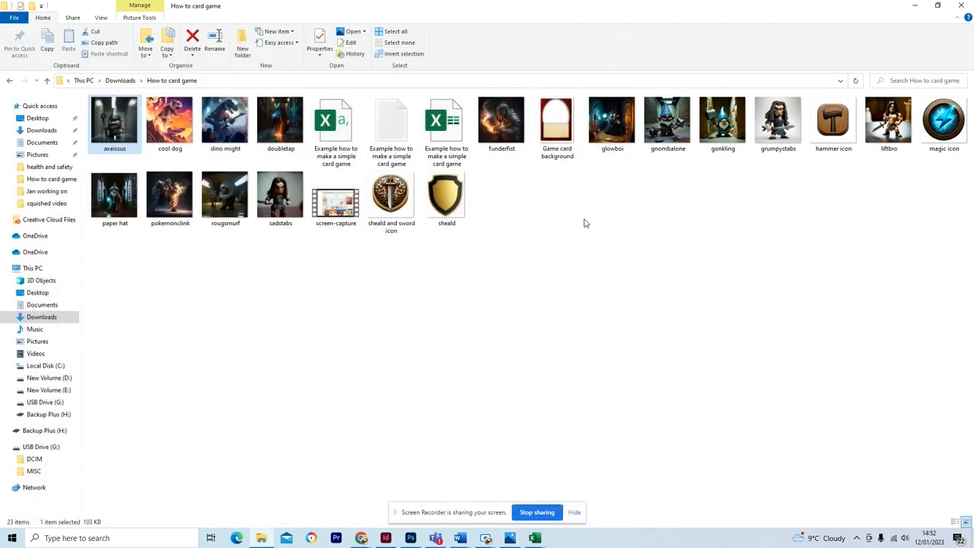
# View the sheald and sword icon and sheald images, and open the Game card background image
pyautogui.doubleClick(382, 207)
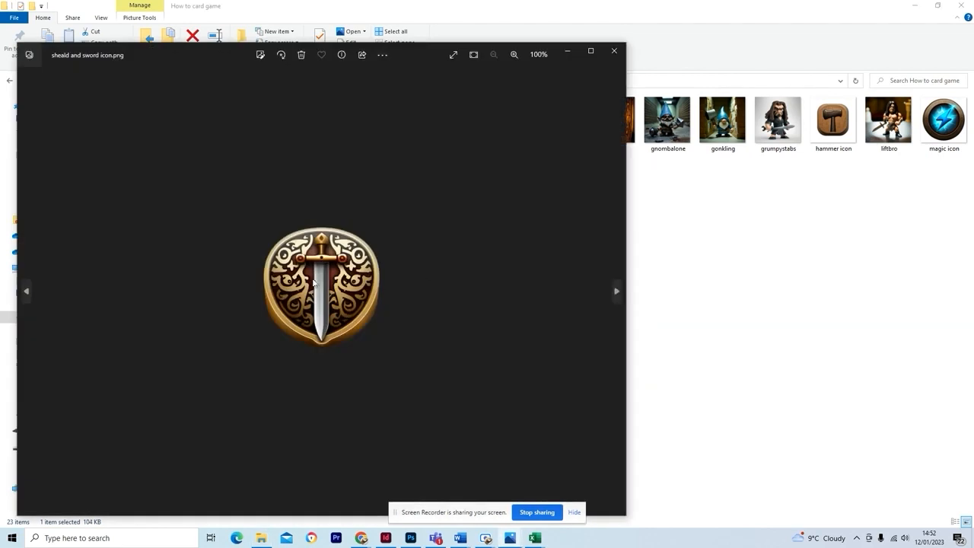
pyautogui.click(617, 293)
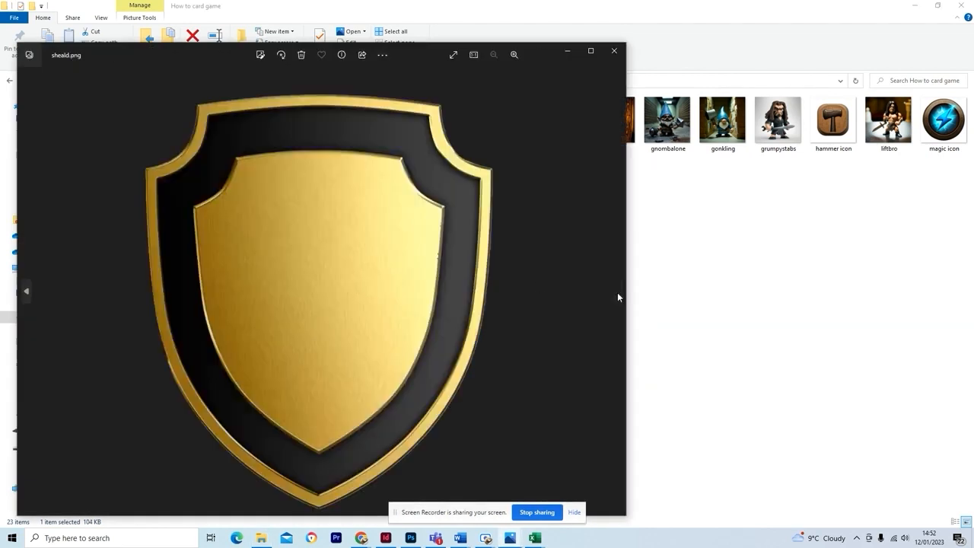
pyautogui.click(615, 50)
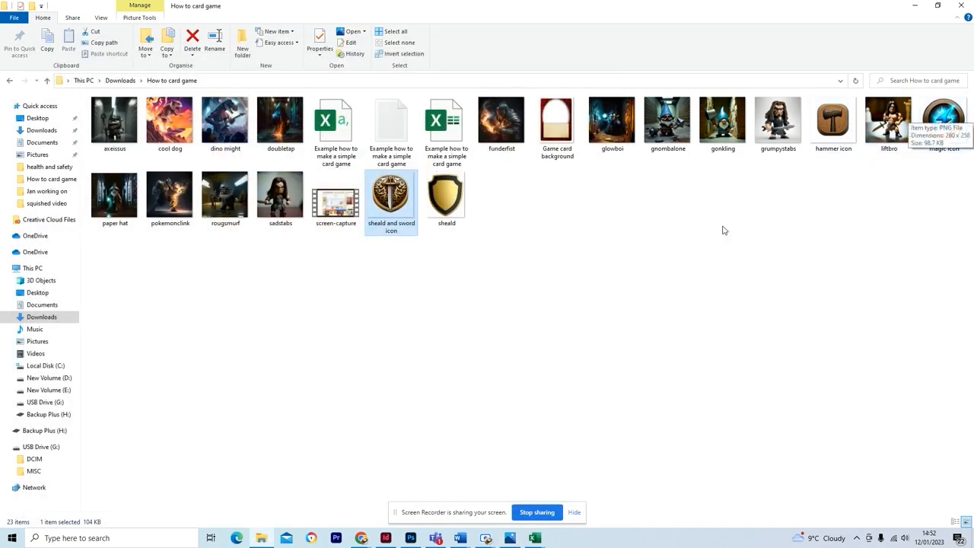
pyautogui.click(697, 203)
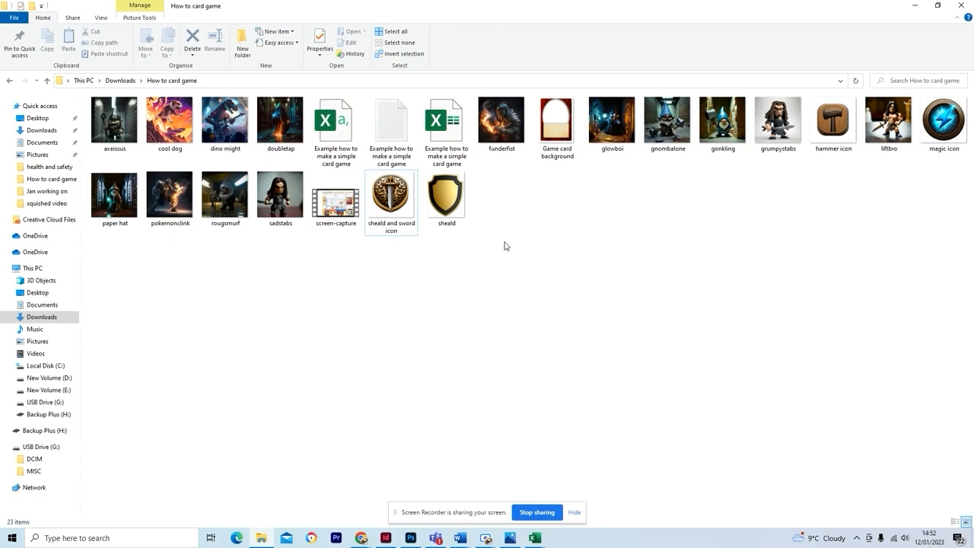
pyautogui.doubleClick(563, 136)
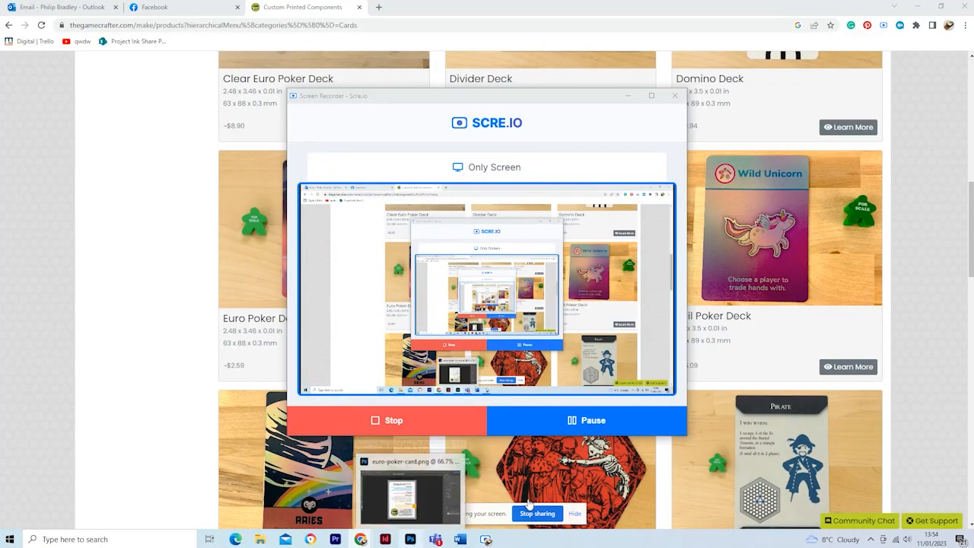
# Open the Euro Poker Deck product page and its PNG card template
pyautogui.click(915, 237)
pyautogui.click(274, 326)
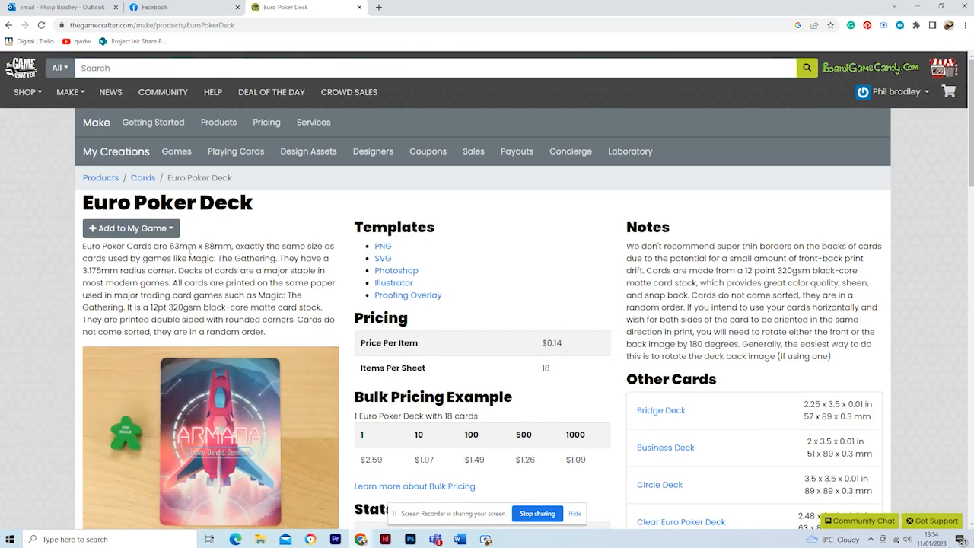
pyautogui.click(383, 247)
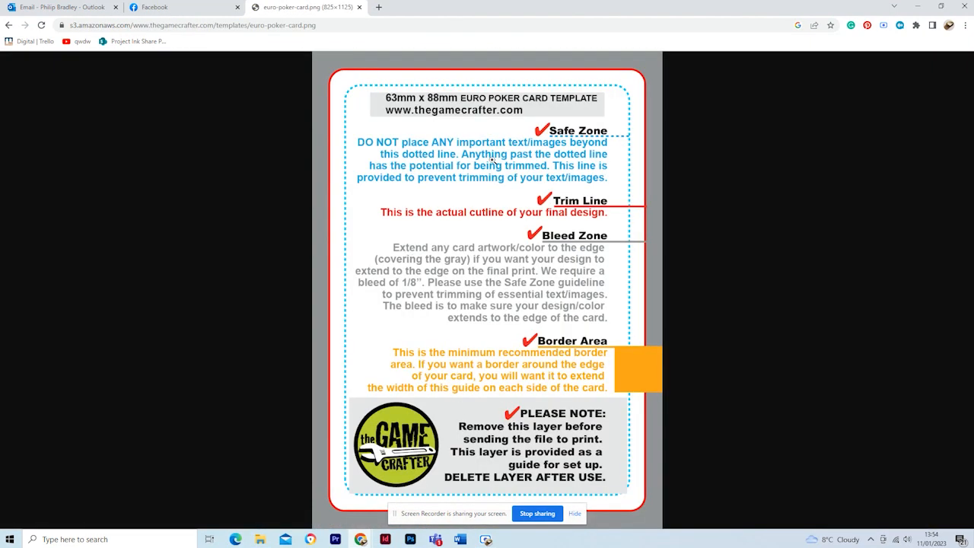
# Switch to Photoshop and place the uiyo_game_card_fantasy image from the Jan working on folder onto the euro-poker-card template
pyautogui.click(410, 539)
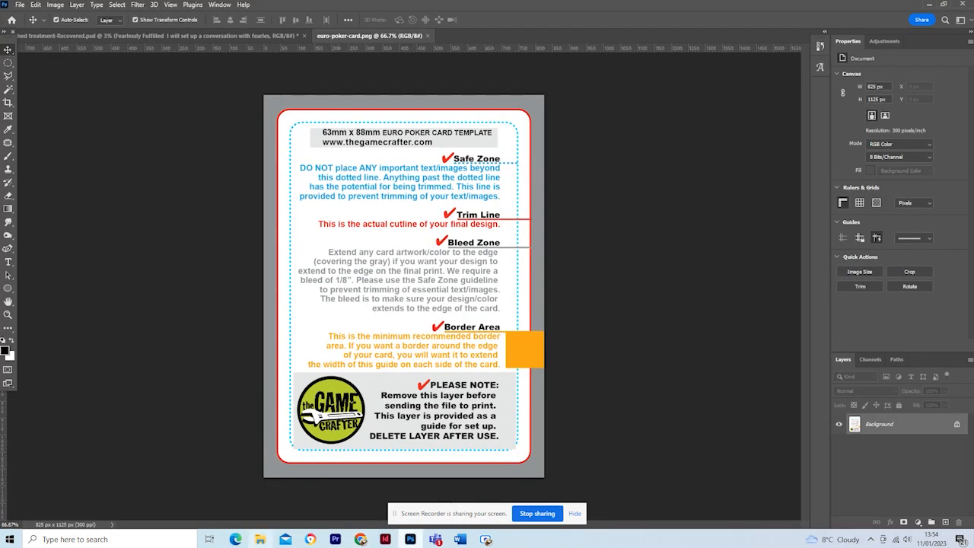
pyautogui.click(260, 539)
pyautogui.click(47, 431)
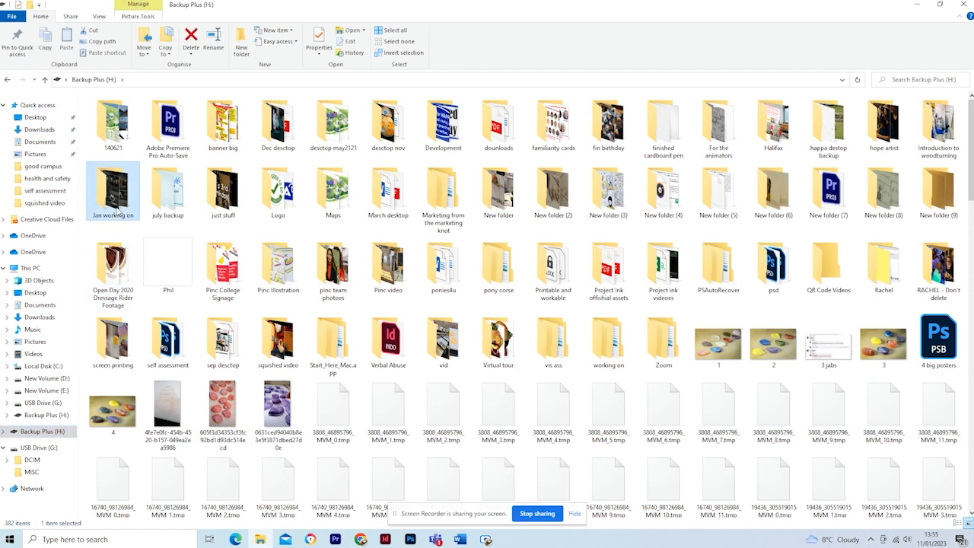
pyautogui.doubleClick(113, 191)
pyautogui.scroll(-1, 369, 449)
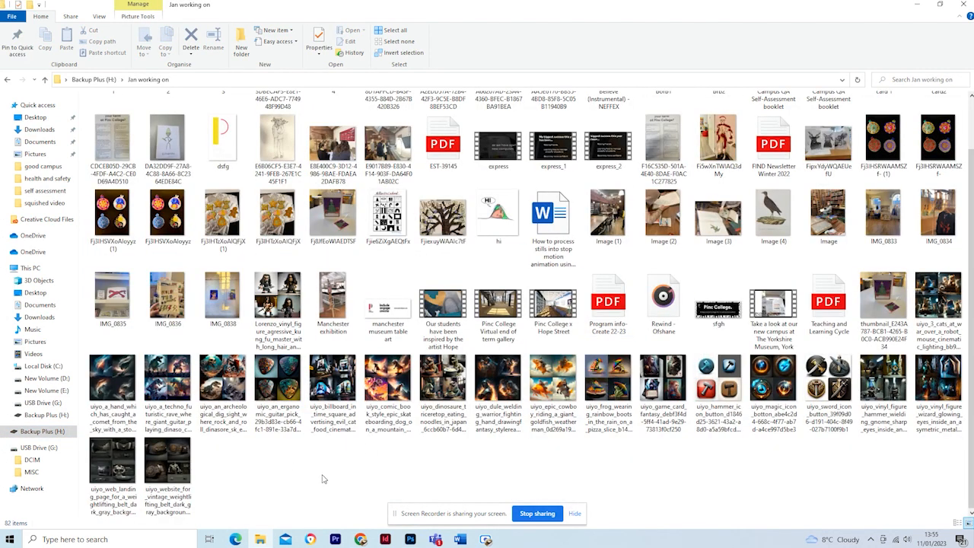
pyautogui.moveTo(663, 376); pyautogui.dragTo(430, 363)
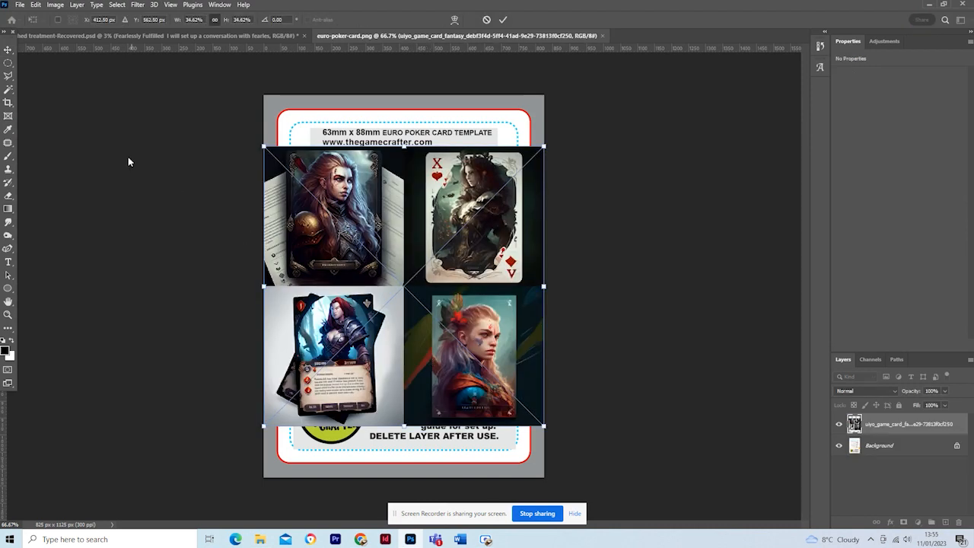
# Commit the placed image grid and draw a rectangular marquee around its lower-left card
pyautogui.click(8, 63)
pyautogui.click(39, 63)
pyautogui.moveTo(285, 290); pyautogui.dragTo(388, 409)
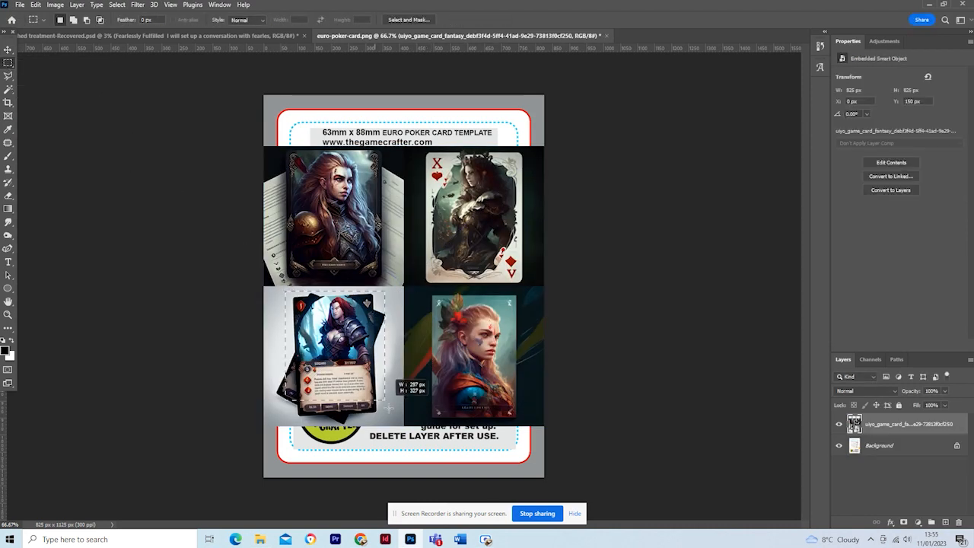
# Reduce the grid layer's fill to 43% and move the grid to about X 102 px, Y 82 px
pyautogui.click(945, 405)
pyautogui.moveTo(952, 418); pyautogui.dragTo(920, 419)
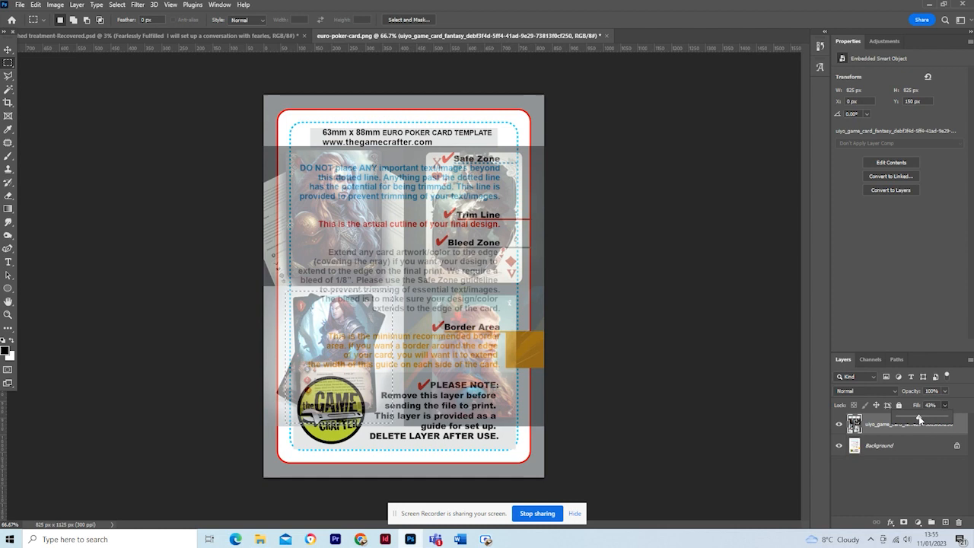
pyautogui.click(8, 49)
pyautogui.moveTo(318, 325); pyautogui.dragTo(353, 303)
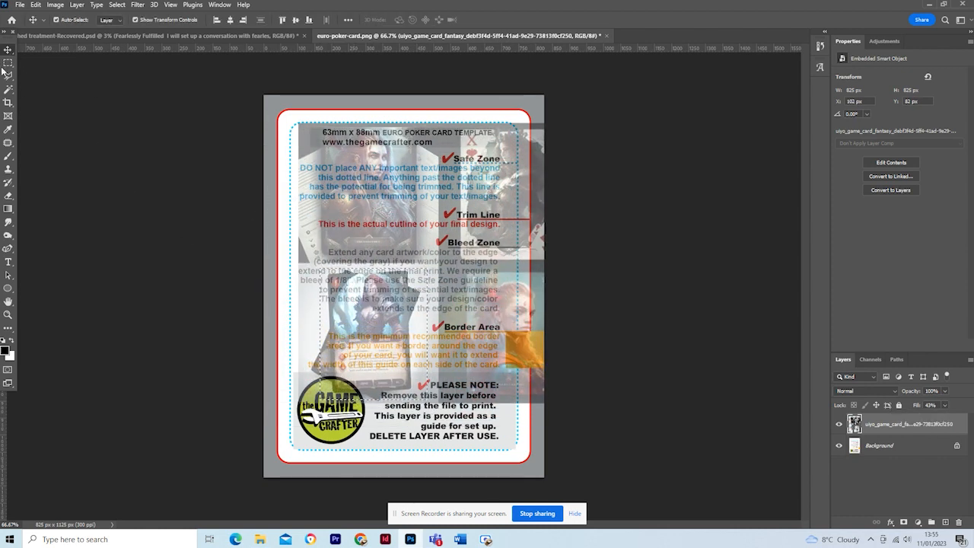
# Select the lower-left card with a rectangular marquee about 287 × 392 px and rasterize the grid layer
pyautogui.click(7, 64)
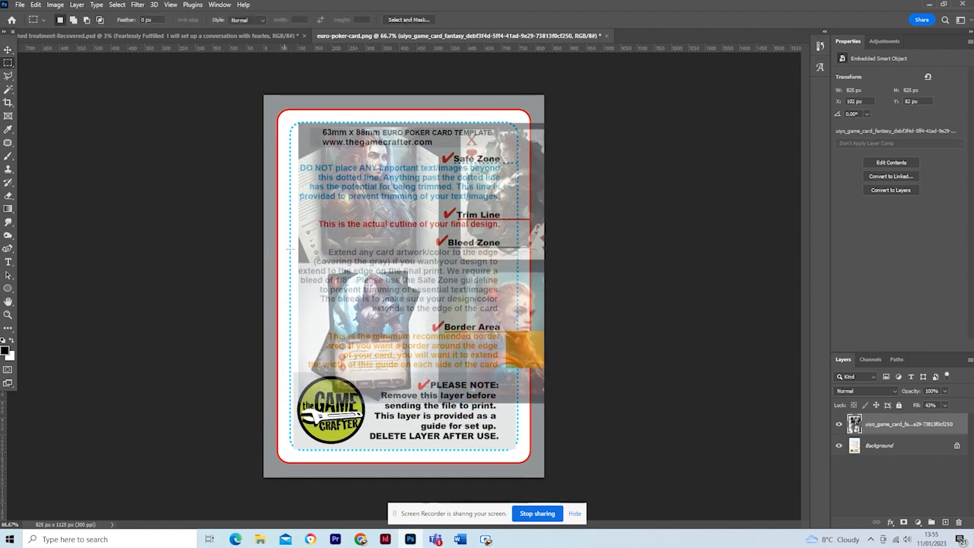
pyautogui.click(7, 50)
pyautogui.rightClick(868, 424)
pyautogui.click(761, 278)
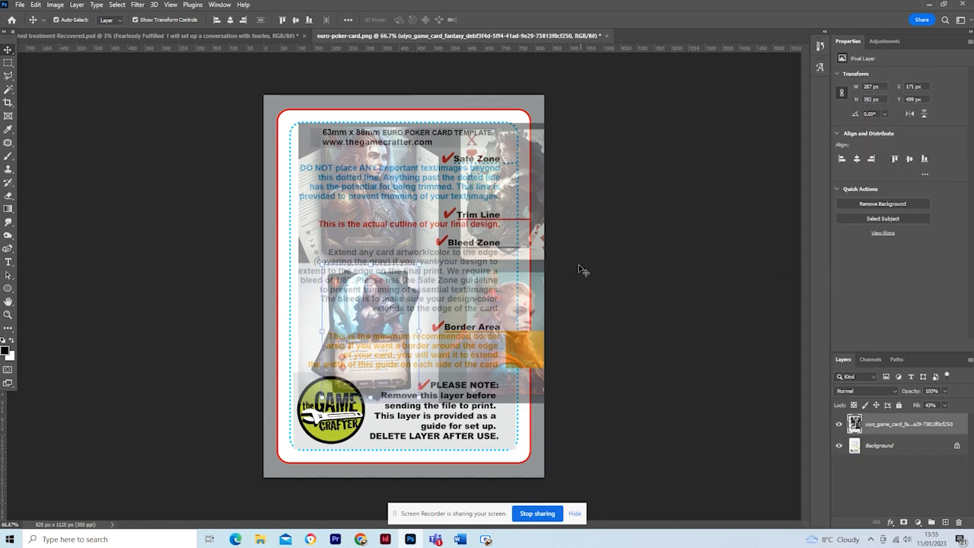
# Scale the selected card to about 281%, rotate it about 2.91° and position it over the template
pyautogui.moveTo(420, 264); pyautogui.dragTo(538, 102)
pyautogui.moveTo(322, 398); pyautogui.dragTo(250, 458)
pyautogui.moveTo(553, 282); pyautogui.dragTo(557, 289)
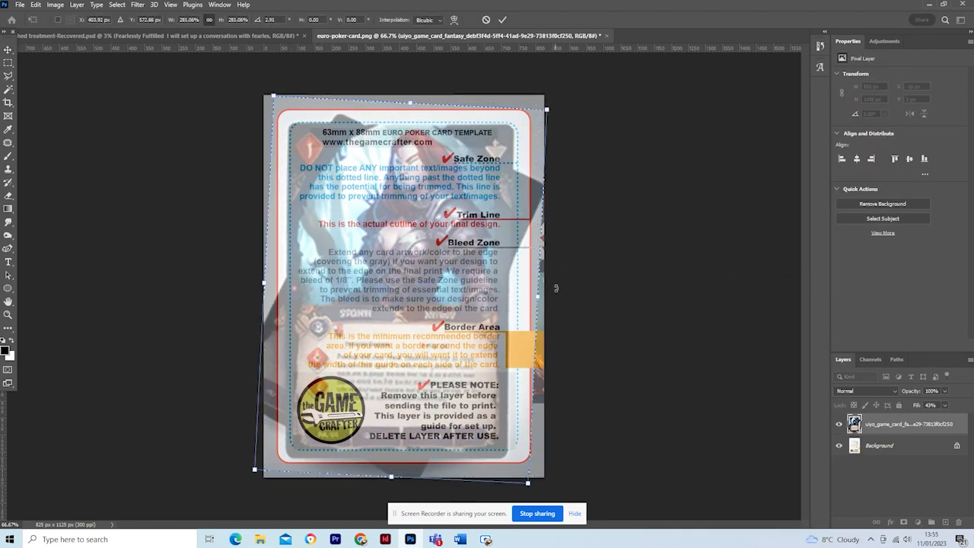
pyautogui.moveTo(462, 326); pyautogui.dragTo(470, 320)
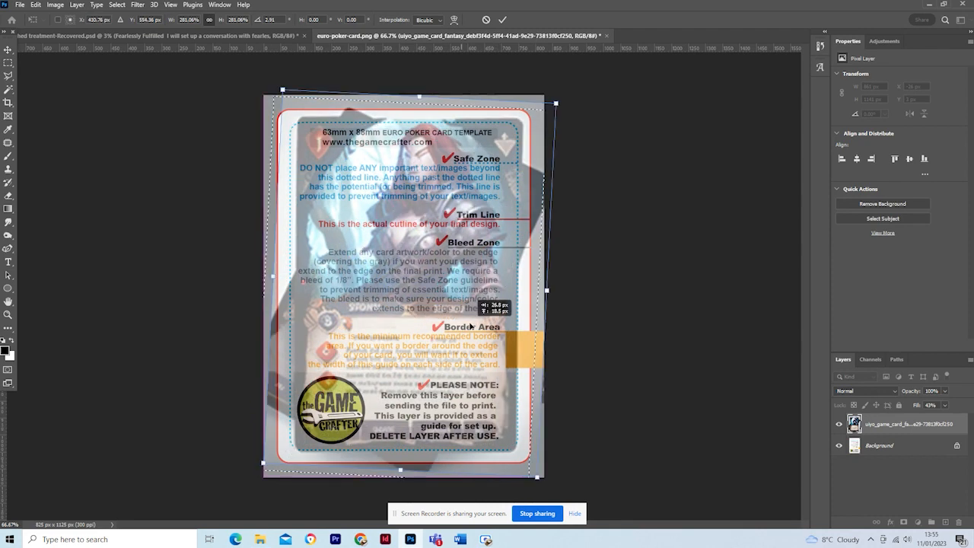
# Marquee the card face, about 711 × 1031 px, and stretch it to about 112% width and 104% height over the trim line
pyautogui.click(8, 64)
pyautogui.moveTo(287, 106); pyautogui.dragTo(529, 430)
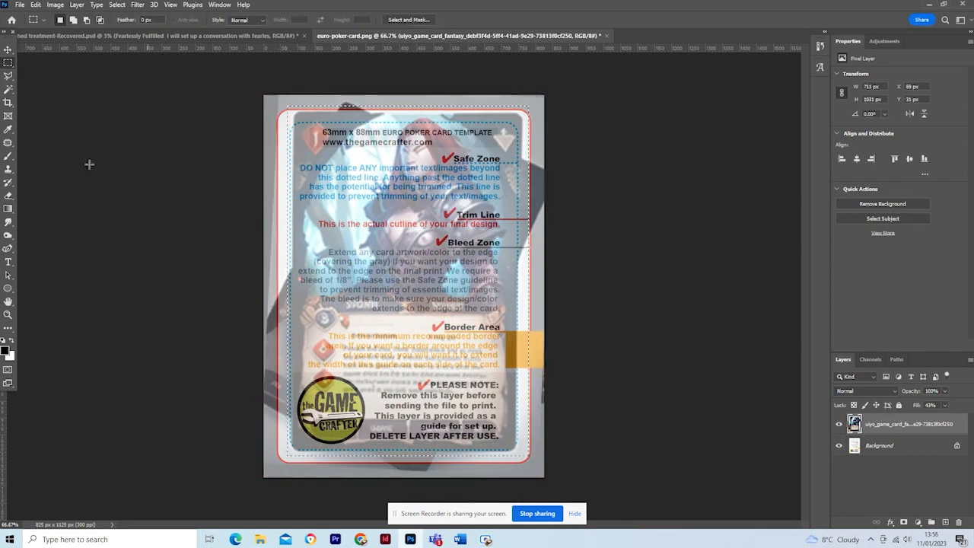
pyautogui.press('v')
pyautogui.moveTo(289, 455); pyautogui.dragTo(281, 466)
pyautogui.moveTo(531, 105); pyautogui.dragTo(535, 103)
pyautogui.moveTo(531, 284); pyautogui.dragTo(544, 274)
pyautogui.moveTo(280, 284); pyautogui.dragTo(272, 276)
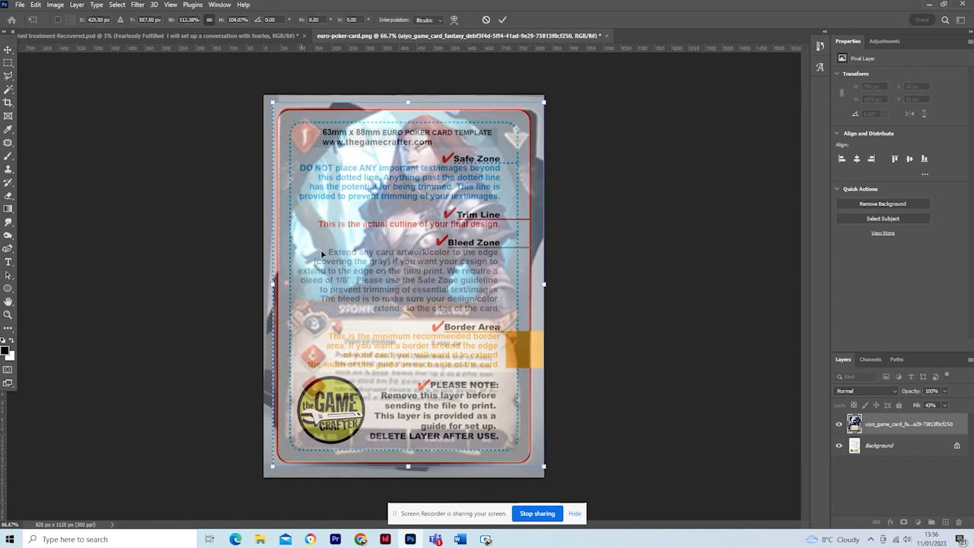
# Try an elliptical marquee selection across the whole card
pyautogui.click(8, 63)
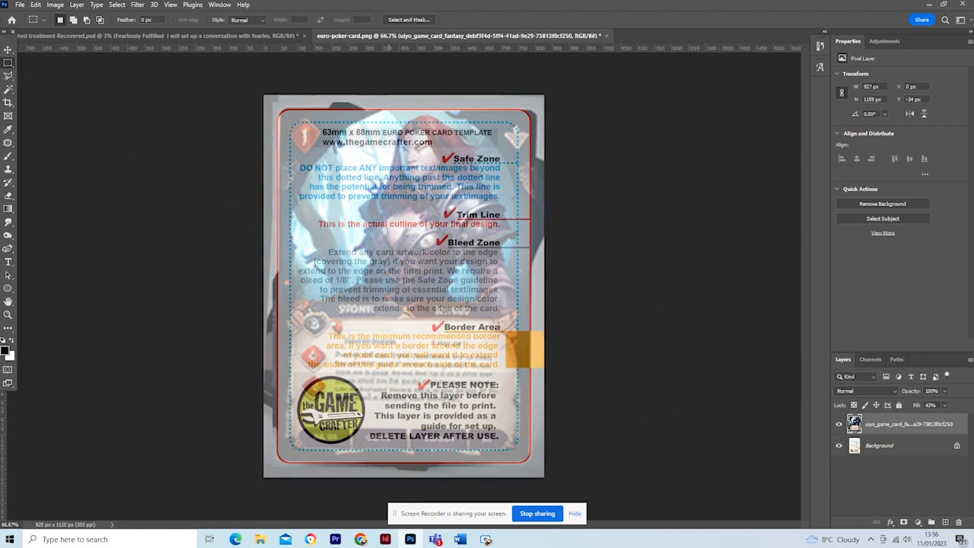
pyautogui.rightClick(7, 63)
pyautogui.click(45, 72)
pyautogui.moveTo(640, 502); pyautogui.dragTo(220, 88)
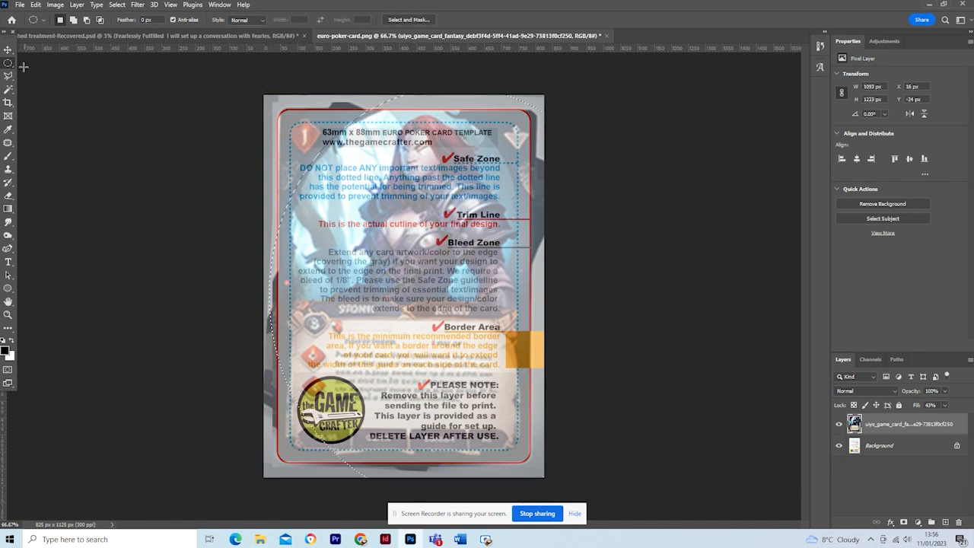
# Add a new blank layer above the card artwork
pyautogui.click(970, 361)
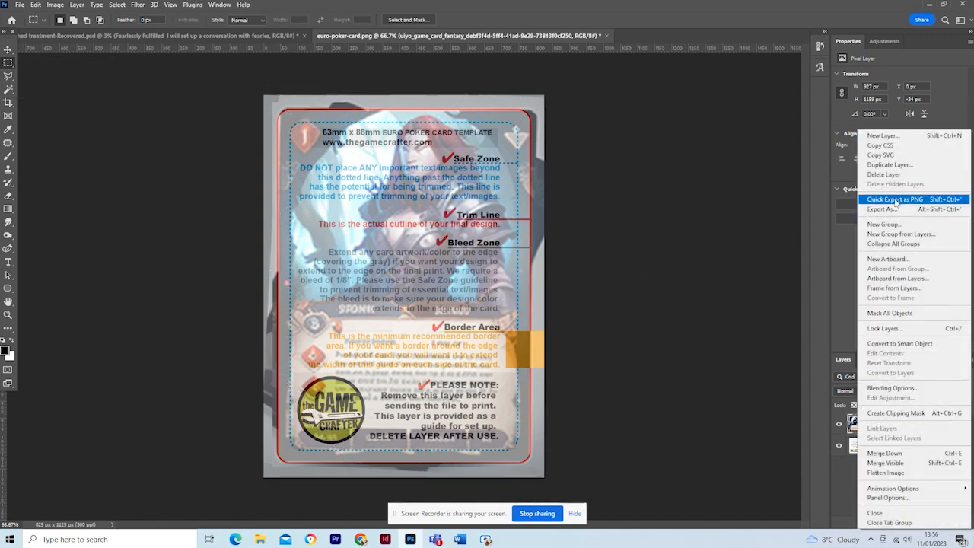
pyautogui.click(883, 137)
pyautogui.click(569, 153)
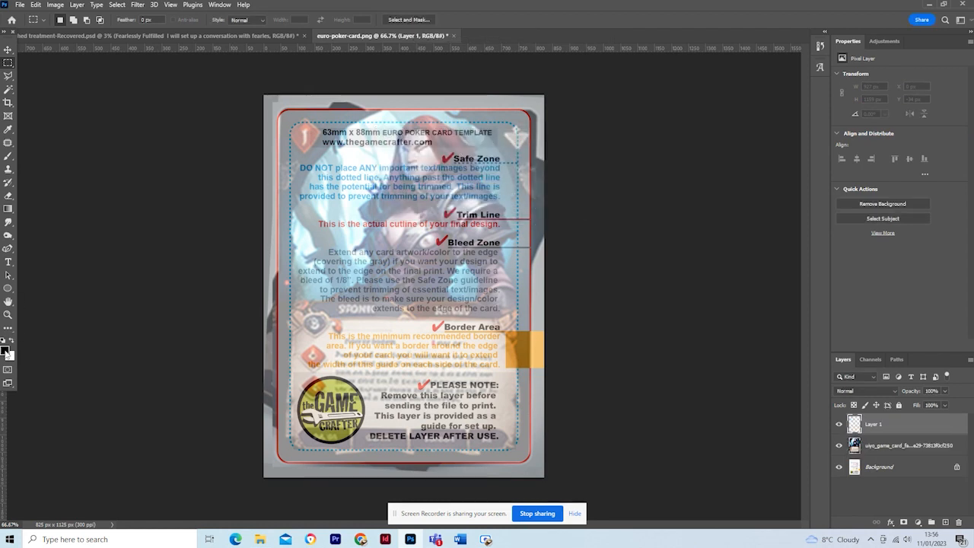
# Switch to Chrome and search Google Images for "testure"
pyautogui.click(361, 539)
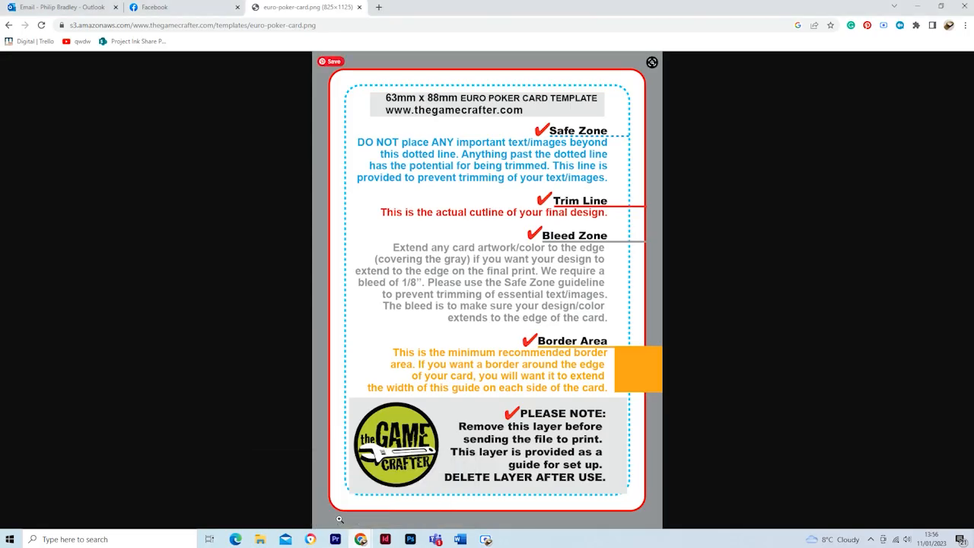
pyautogui.click(318, 25)
pyautogui.write('testure')
pyautogui.press('Return')
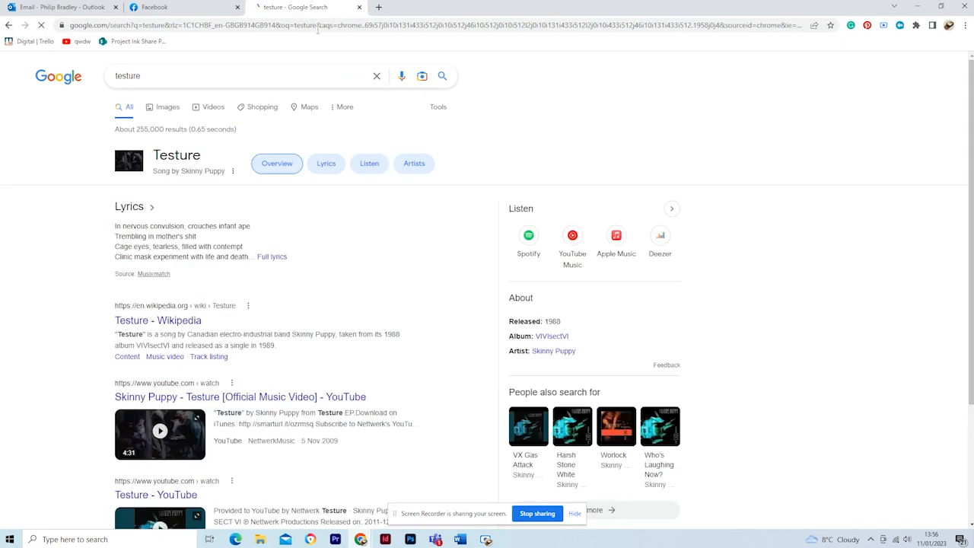
pyautogui.click(168, 108)
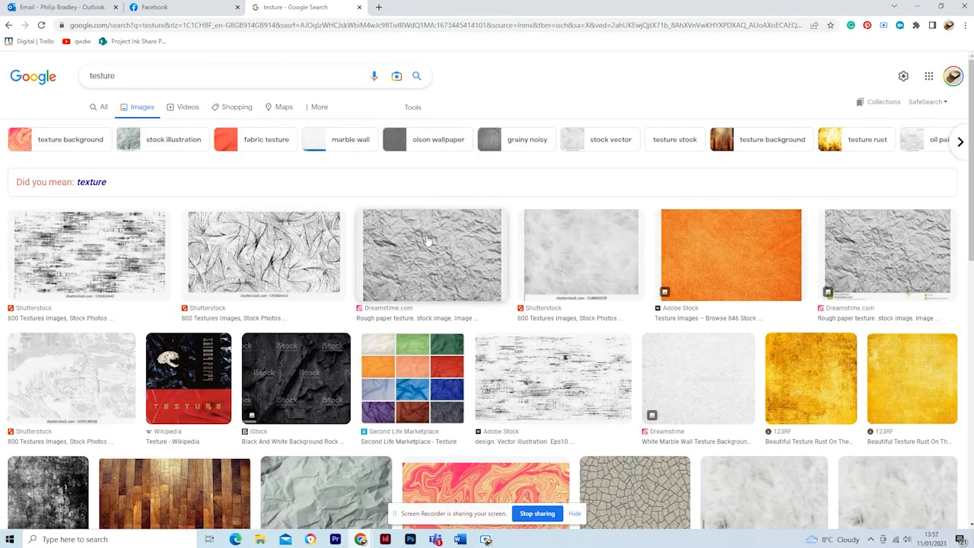
# Copy the large preview of the grey crumpled rough paper image from Dreamstime and switch back to Photoshop
pyautogui.click(429, 242)
pyautogui.rightClick(669, 262)
pyautogui.click(731, 384)
pyautogui.click(410, 539)
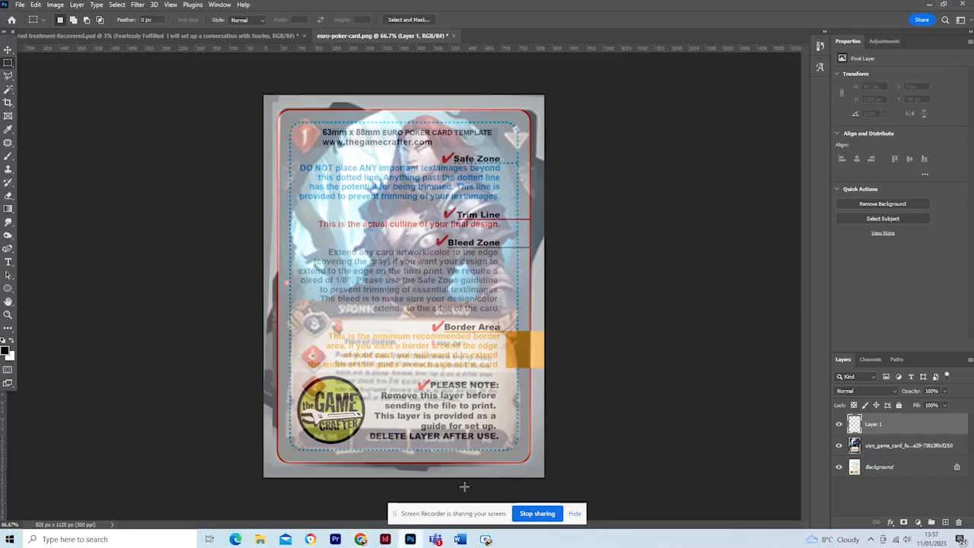
# Paste the crumpled paper over the card, rotate it about 90° and scale it to about 776 × 1164 px
pyautogui.click(37, 6)
pyautogui.click(46, 74)
pyautogui.click(35, 6)
pyautogui.click(45, 95)
pyautogui.moveTo(546, 192); pyautogui.dragTo(288, 113)
pyautogui.moveTo(313, 150); pyautogui.dragTo(265, 98)
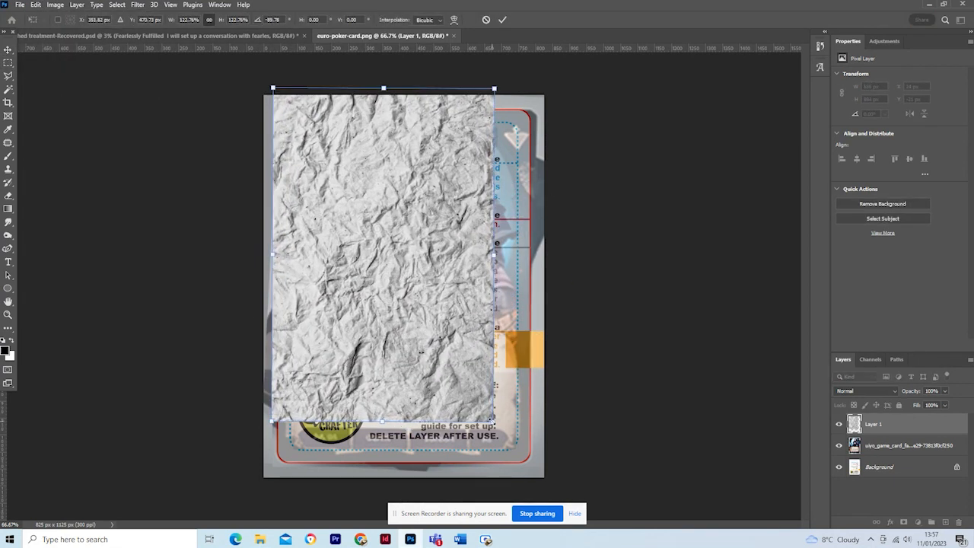
pyautogui.moveTo(493, 421); pyautogui.dragTo(539, 480)
pyautogui.click(9, 61)
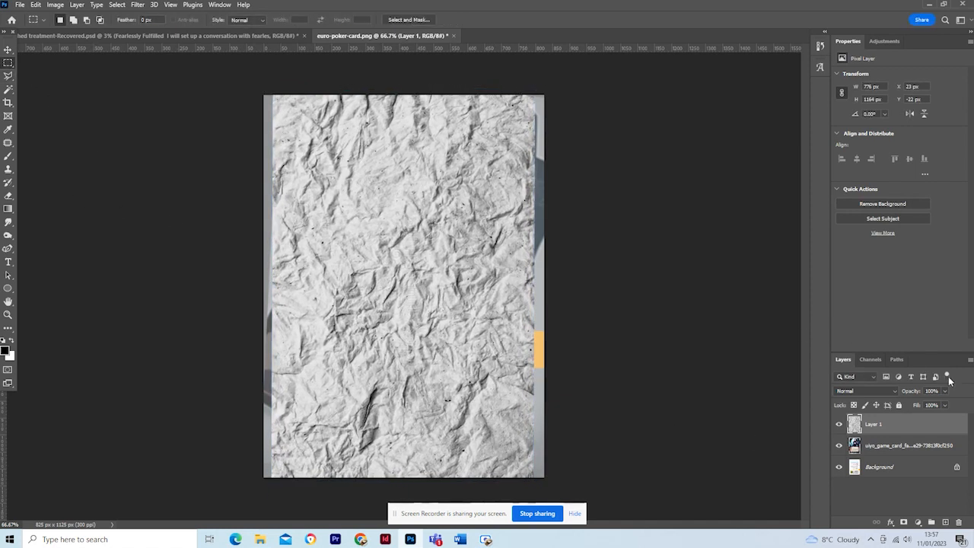
# Add a new layer above the paper texture and paint it entirely dark red with the Brush tool
pyautogui.click(970, 360)
pyautogui.click(880, 136)
pyautogui.press('Return')
pyautogui.click(5, 350)
pyautogui.click(299, 354)
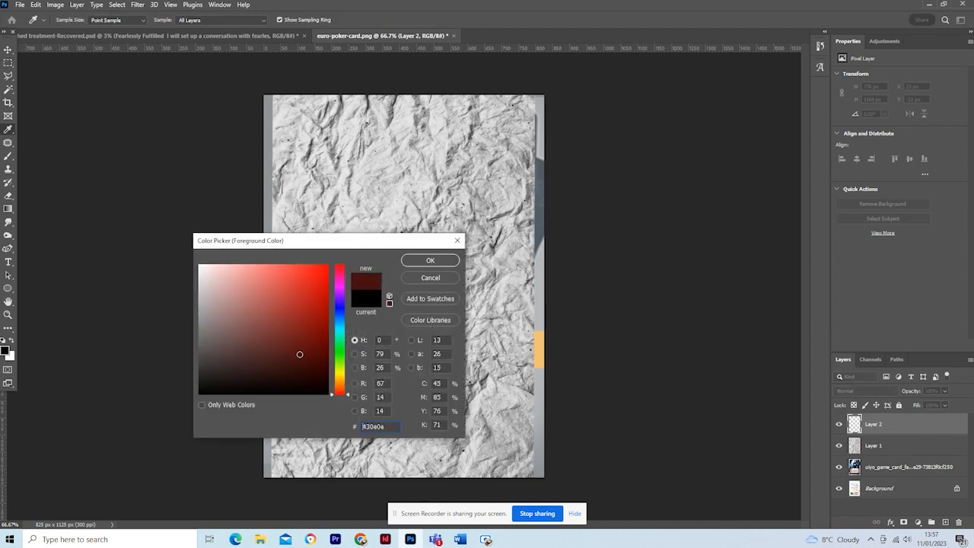
pyautogui.click(411, 264)
pyautogui.press('b')
pyautogui.moveTo(244, 152)
pyautogui.mouseDown()
pyautogui.moveTo(298, 147)
pyautogui.moveTo(442, 390)
pyautogui.moveTo(258, 398)
pyautogui.mouseUp()
pyautogui.click(8, 62)
# Set the red layer's blend mode to Color Burn
pyautogui.rightClick(868, 430)
pyautogui.click(774, 98)
pyautogui.click(788, 104)
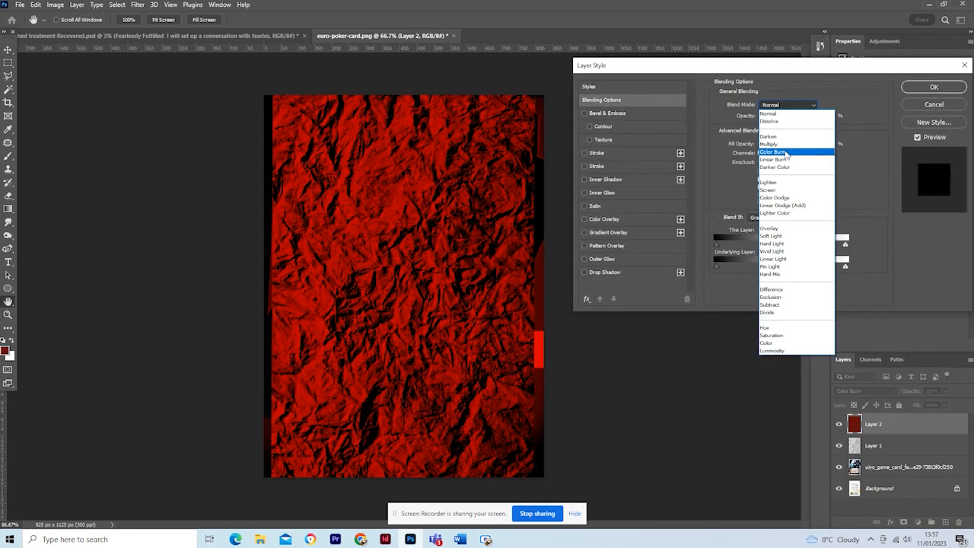
pyautogui.click(787, 154)
pyautogui.click(934, 87)
# Merge the red layer down into the paper texture and reduce the merged layer's fill to 73%
pyautogui.rightClick(876, 424)
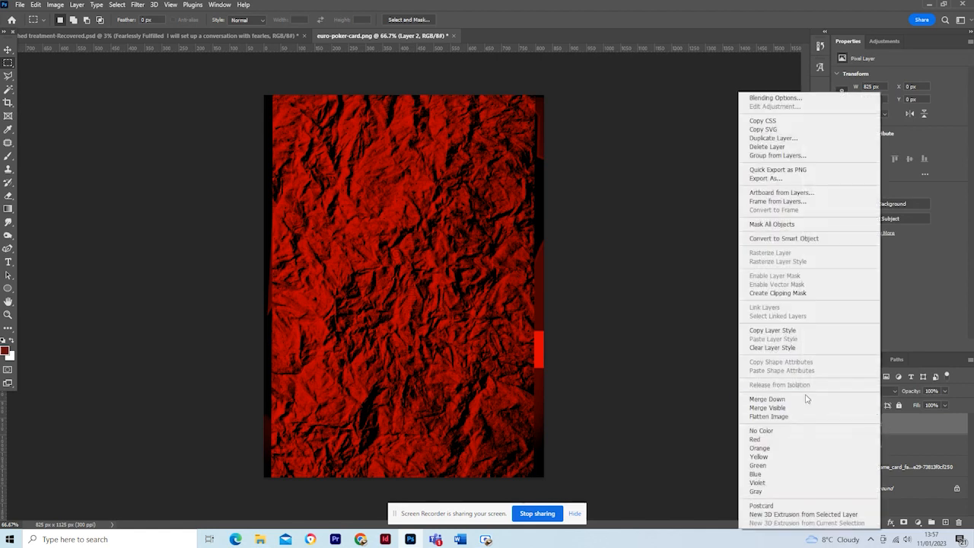
pyautogui.click(795, 392)
pyautogui.moveTo(945, 405)
pyautogui.mouseDown()
pyautogui.moveTo(910, 418)
pyautogui.moveTo(924, 420)
pyautogui.moveTo(873, 419)
pyautogui.moveTo(934, 416)
pyautogui.mouseUp()
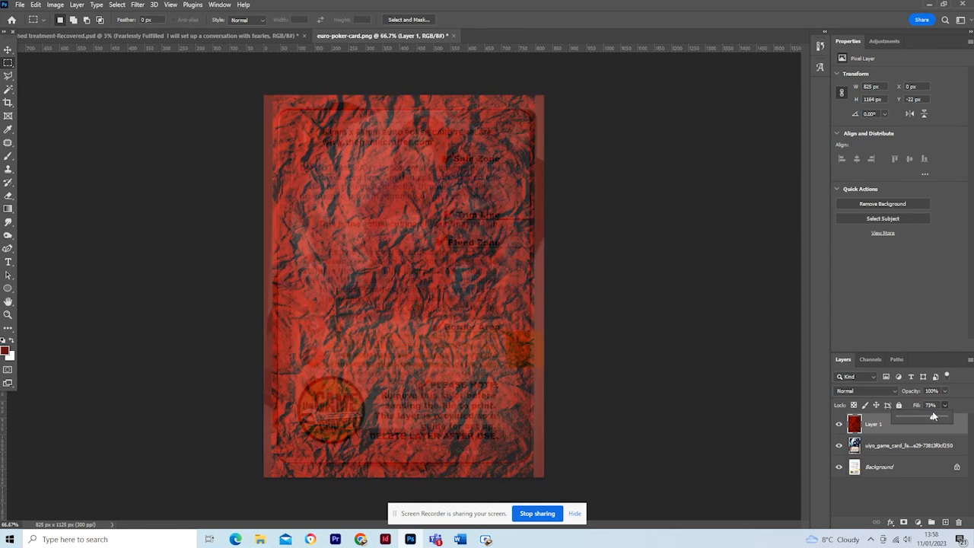
# Add a new blank layer above the red paper texture
pyautogui.click(970, 359)
pyautogui.click(876, 134)
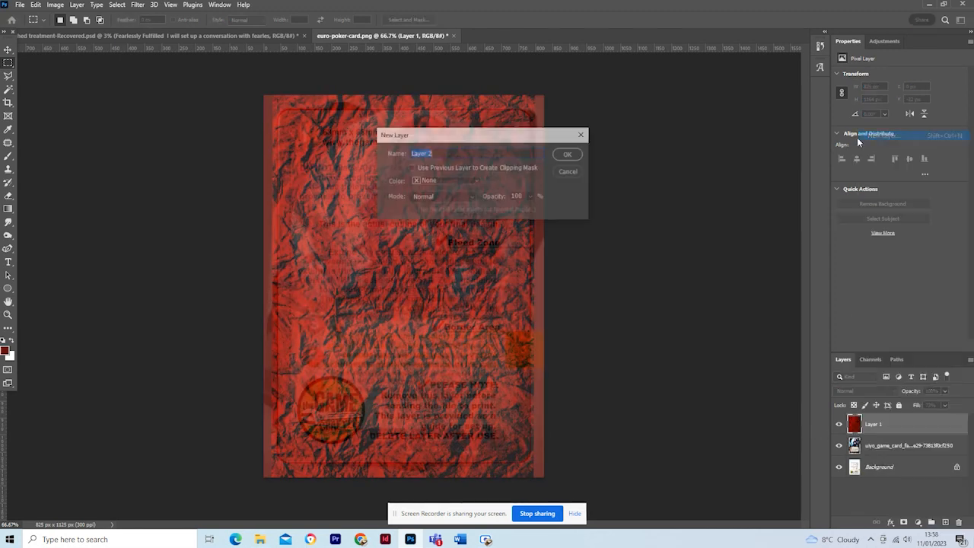
pyautogui.press('Return')
# Cut an elliptical window of about 671 × 872 px out of the red texture layer and clear the selection
pyautogui.rightClick(8, 64)
pyautogui.click(65, 70)
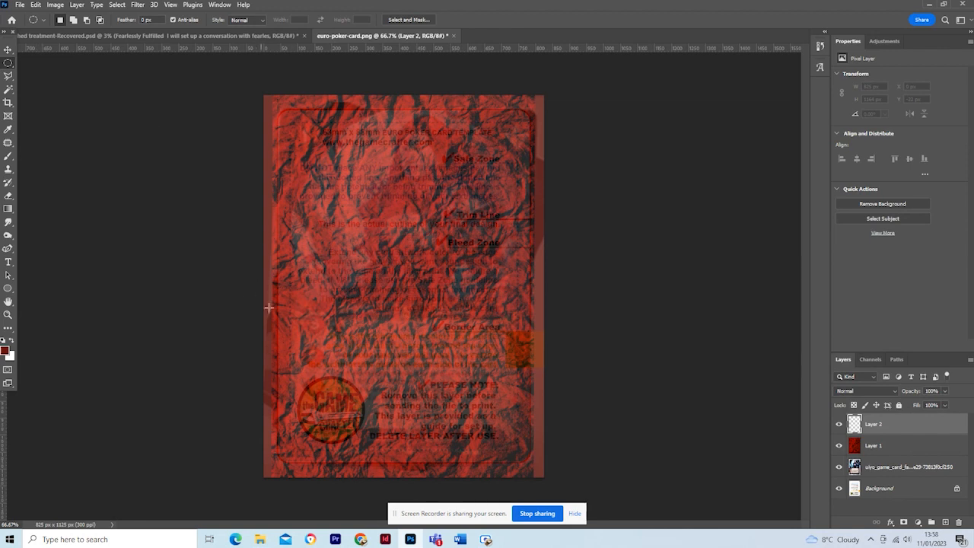
pyautogui.moveTo(289, 405); pyautogui.dragTo(517, 110)
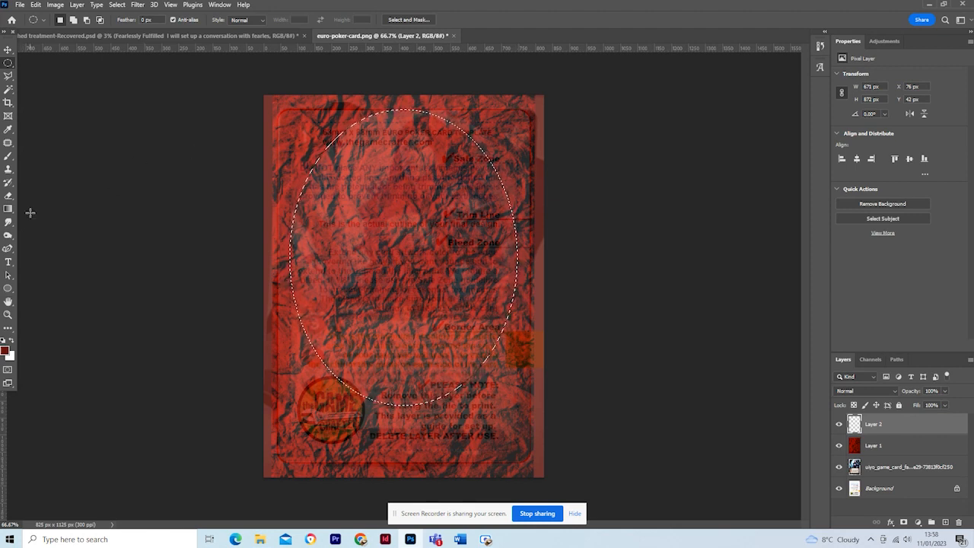
pyautogui.click(848, 441)
pyautogui.press('Delete')
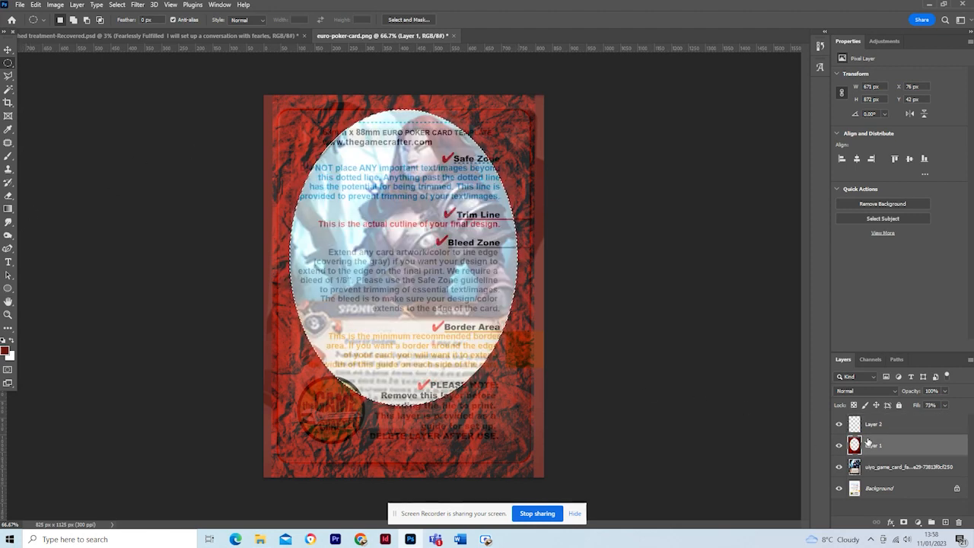
pyautogui.click(882, 426)
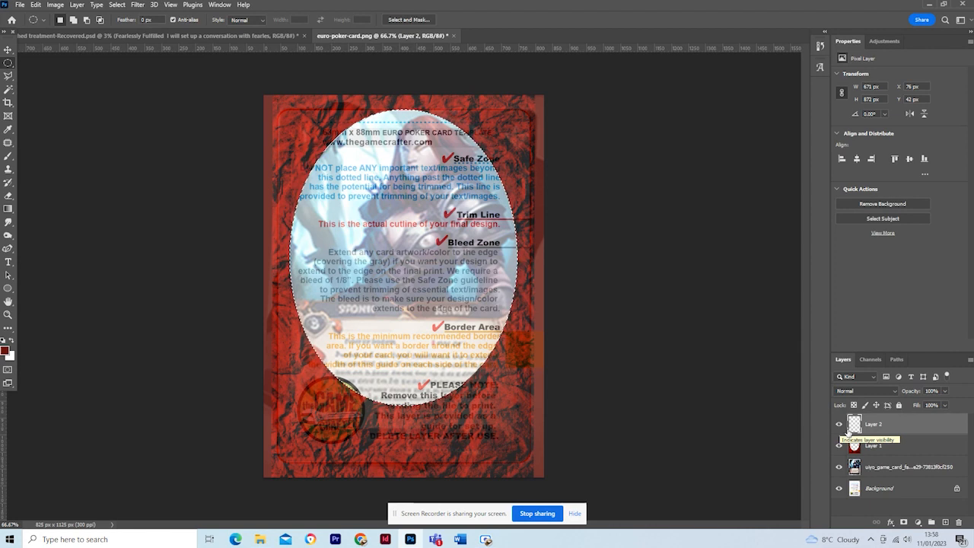
pyautogui.hotkey('ctrl', 'd')
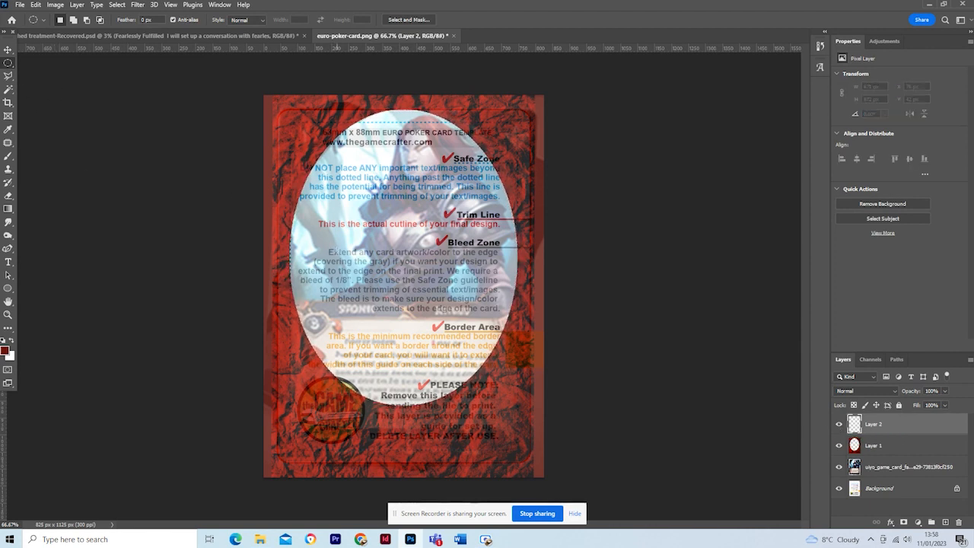
# Make a rectangular marquee selection of about 613 × 344 px across the lower part of the oval window
pyautogui.rightClick(8, 63)
pyautogui.click(53, 63)
pyautogui.moveTo(296, 316); pyautogui.dragTo(504, 432)
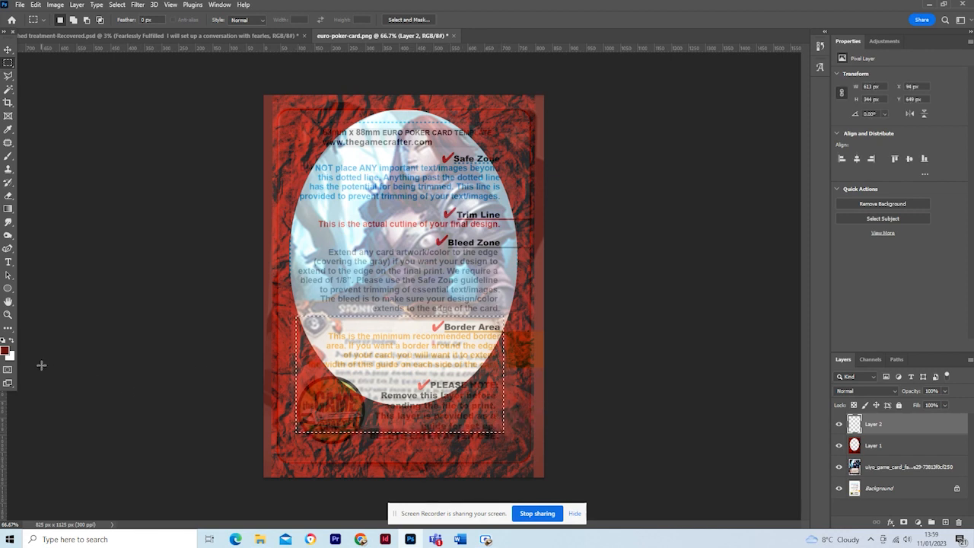
# Set the game card artwork layer's fill to 100%, sample the cream colour from its text area and hide the layer
pyautogui.click(883, 467)
pyautogui.click(945, 405)
pyautogui.moveTo(941, 416); pyautogui.dragTo(969, 416)
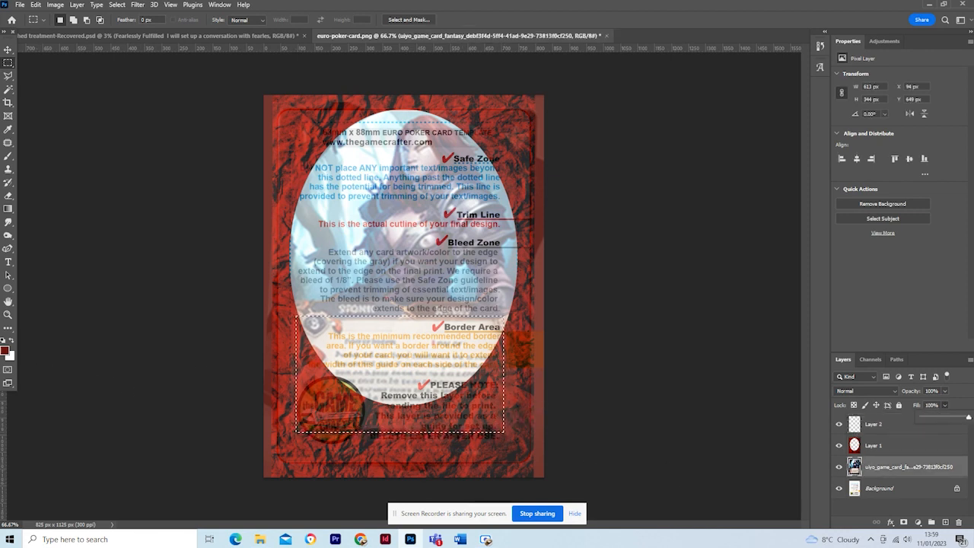
pyautogui.click(9, 129)
pyautogui.click(409, 338)
pyautogui.click(840, 466)
# Paint the marquee area cream on the blank top layer and move the box to about X 106, Y 660 px
pyautogui.click(876, 424)
pyautogui.press('b')
pyautogui.moveTo(255, 304)
pyautogui.mouseDown()
pyautogui.moveTo(324, 331)
pyautogui.moveTo(593, 359)
pyautogui.moveTo(282, 435)
pyautogui.moveTo(489, 323)
pyautogui.mouseUp()
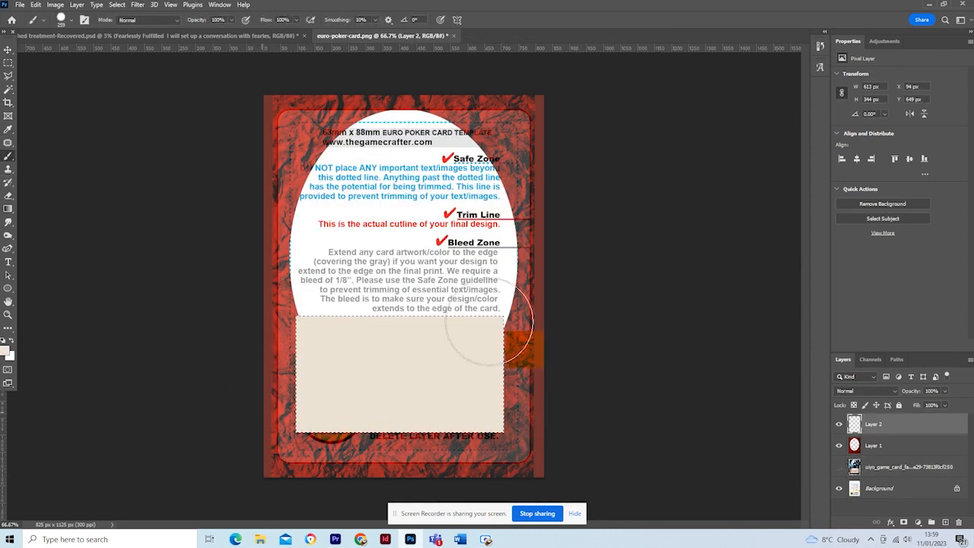
pyautogui.click(8, 64)
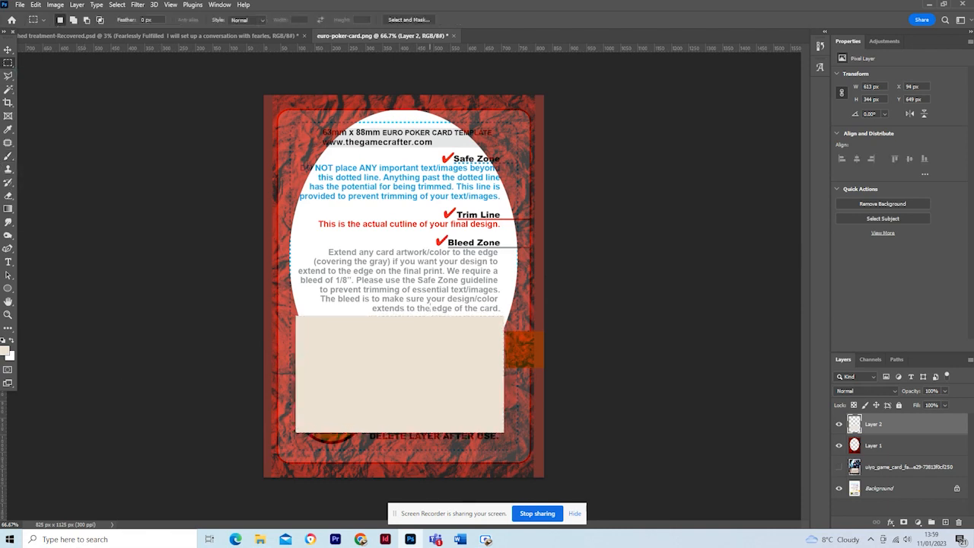
pyautogui.press('v')
pyautogui.moveTo(329, 346); pyautogui.dragTo(335, 349)
pyautogui.press('m')
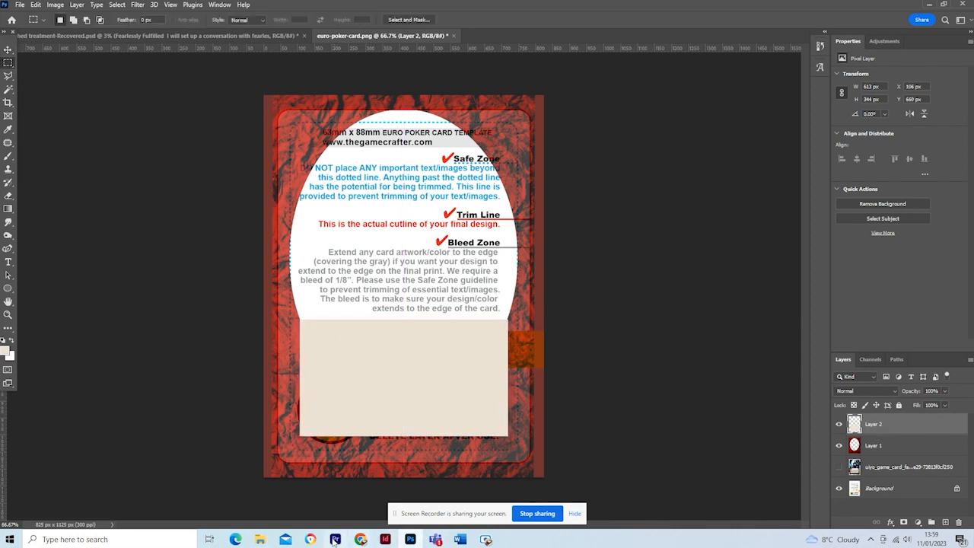
# Switch to Chrome, copy the yellow dotted rust texture image from 123RF and return to Photoshop
pyautogui.click(361, 541)
pyautogui.click(332, 503)
pyautogui.scroll(-3, 487, 313)
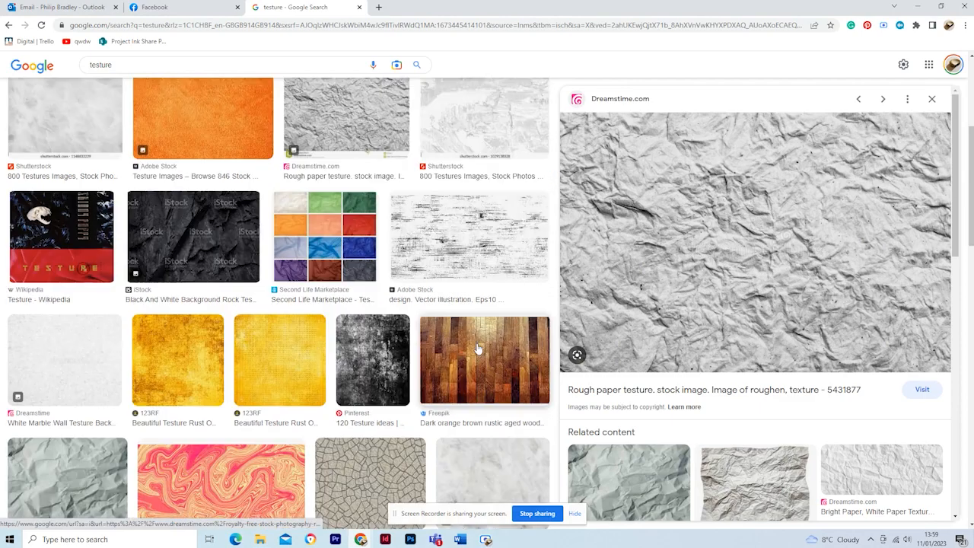
pyautogui.click(287, 351)
pyautogui.rightClick(664, 320)
pyautogui.click(685, 412)
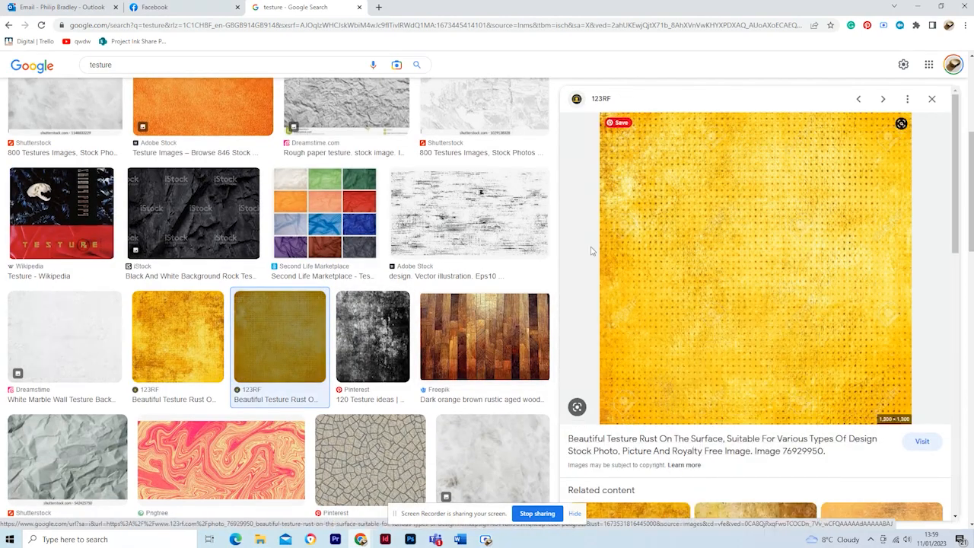
pyautogui.click(411, 539)
# Paste the yellow texture and scale it to about 625 × 625 px so it covers the cream box
pyautogui.press('Return')
pyautogui.click(35, 4)
pyautogui.click(53, 95)
pyautogui.moveTo(704, 96); pyautogui.dragTo(457, 344)
pyautogui.moveTo(405, 382); pyautogui.dragTo(441, 313)
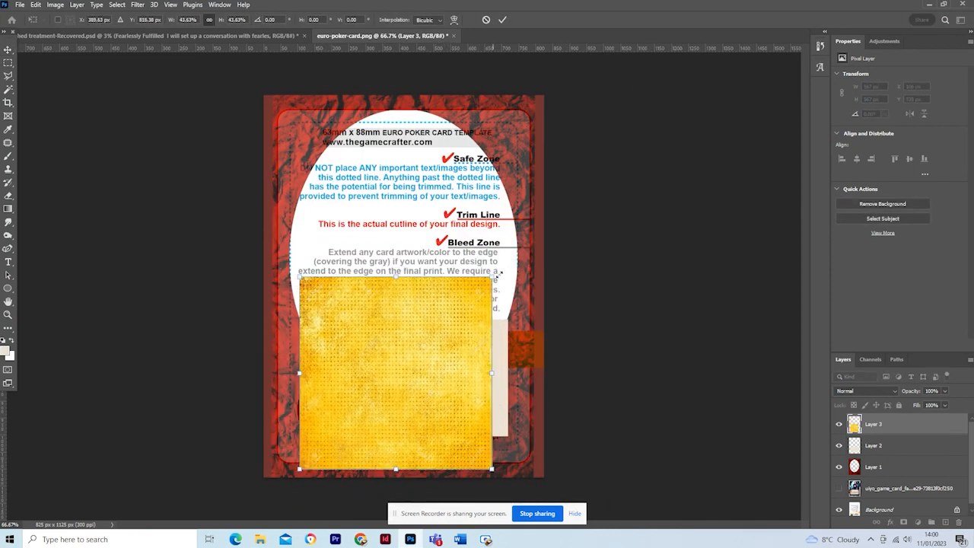
pyautogui.moveTo(501, 273); pyautogui.dragTo(521, 252)
pyautogui.press('Return')
# Set the yellow texture layer's blend mode to Darker Color with 21% opacity
pyautogui.rightClick(857, 421)
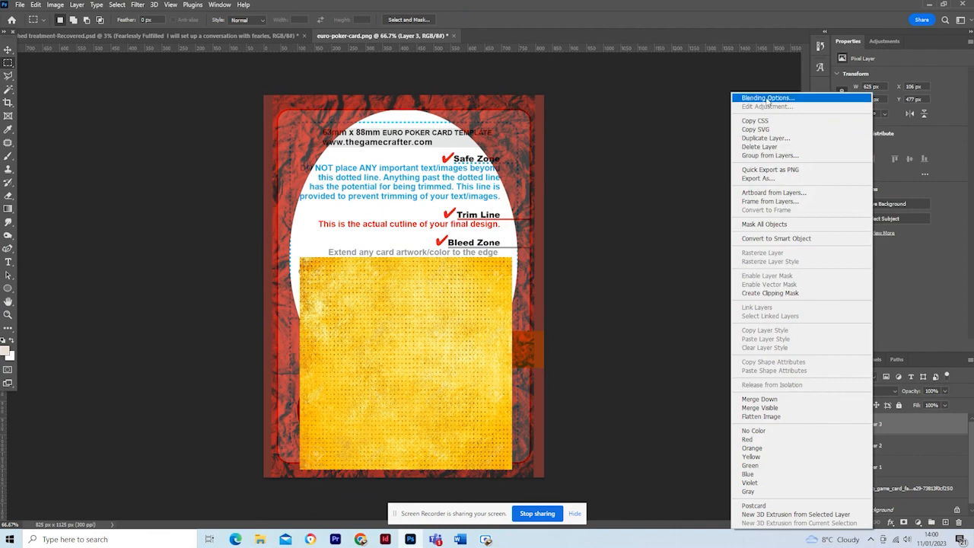
pyautogui.click(768, 98)
pyautogui.click(788, 104)
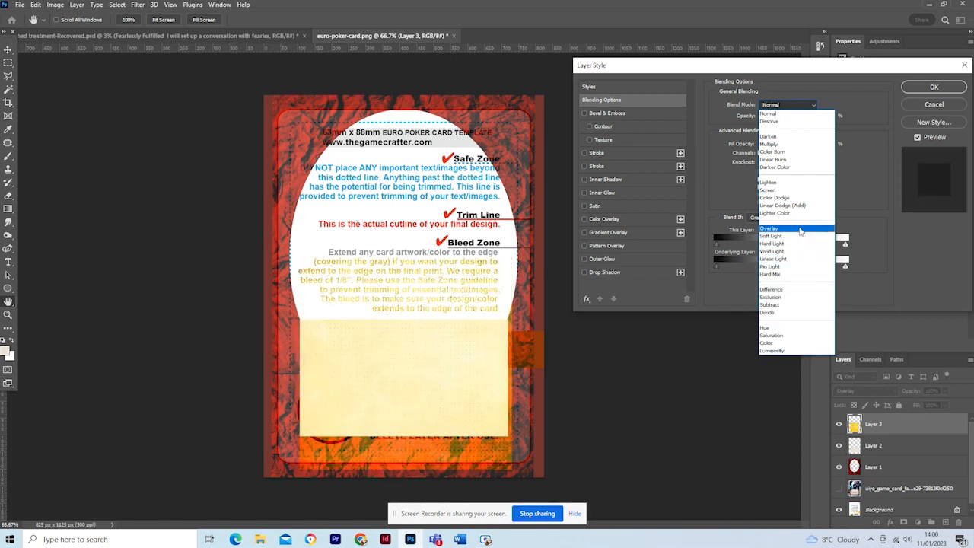
pyautogui.click(800, 167)
pyautogui.moveTo(809, 118); pyautogui.dragTo(778, 118)
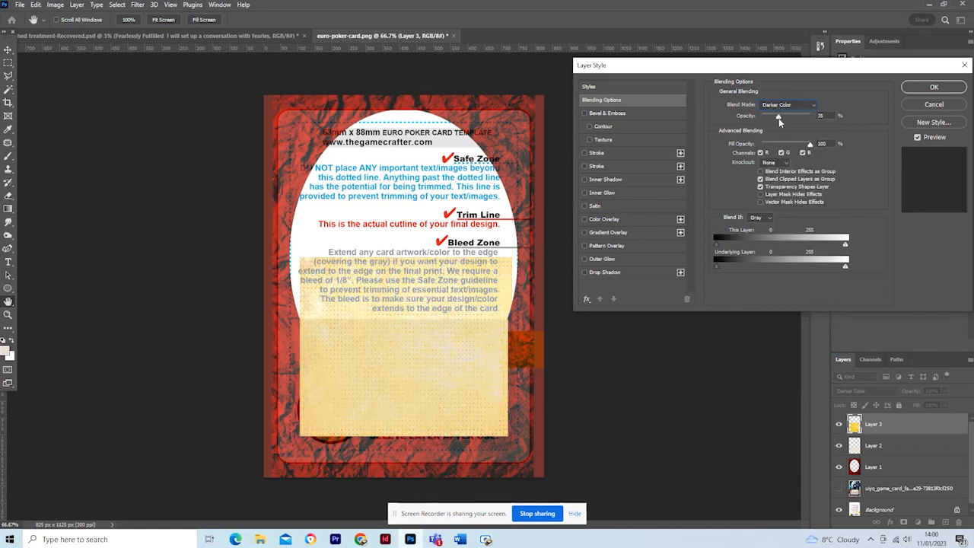
pyautogui.click(911, 90)
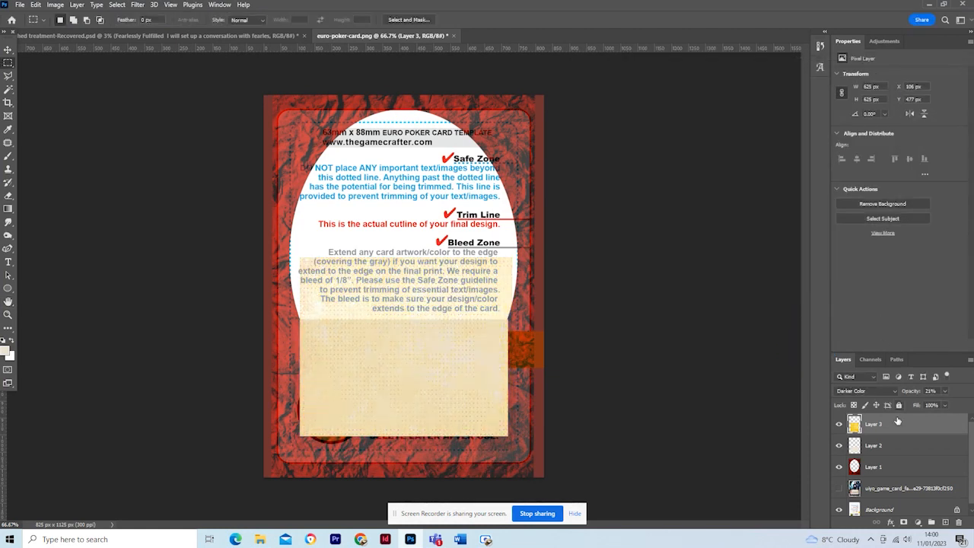
# Remove the yellow texture outside the cream box using a Magic Wand selection and merge it into the cream layer
pyautogui.click(878, 448)
pyautogui.click(9, 90)
pyautogui.click(307, 201)
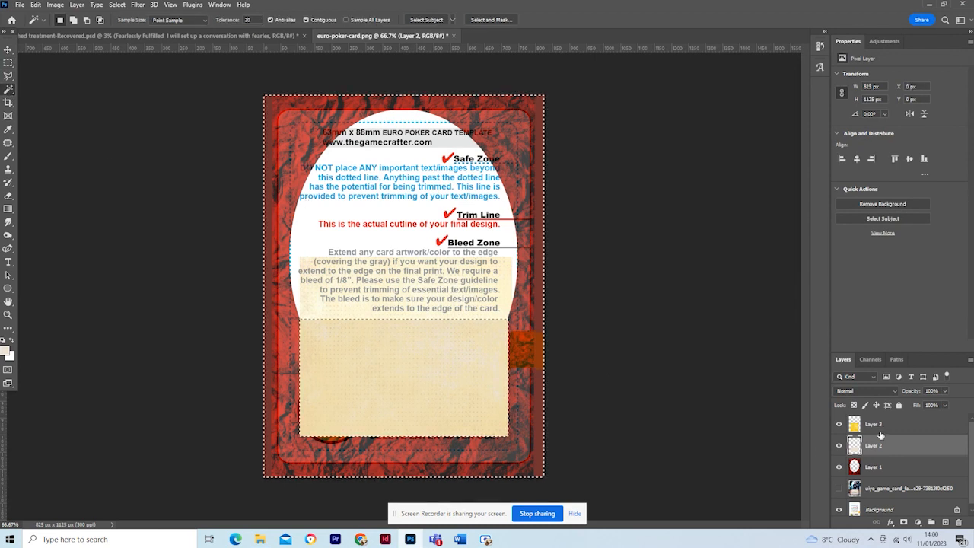
pyautogui.rightClick(888, 427)
pyautogui.click(776, 399)
pyautogui.click(467, 395)
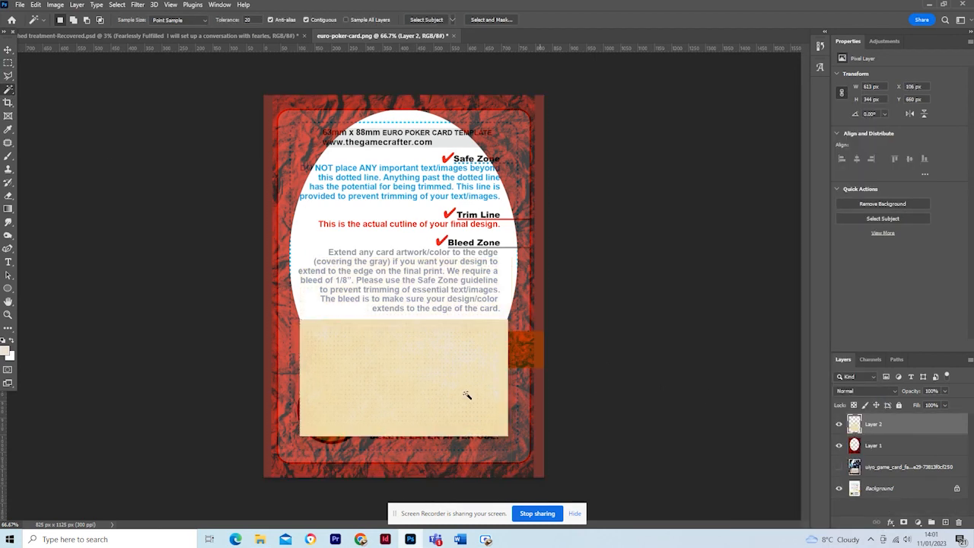
# Set the red frame layer's fill to 100% and add a new blank layer directly beneath it
pyautogui.click(892, 449)
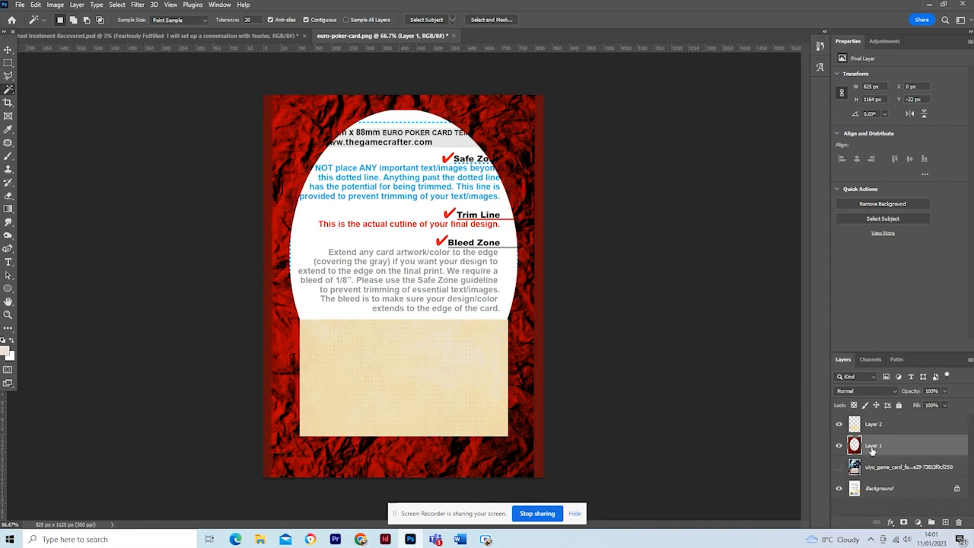
pyautogui.click(902, 467)
pyautogui.click(971, 360)
pyautogui.click(875, 138)
pyautogui.press('Return')
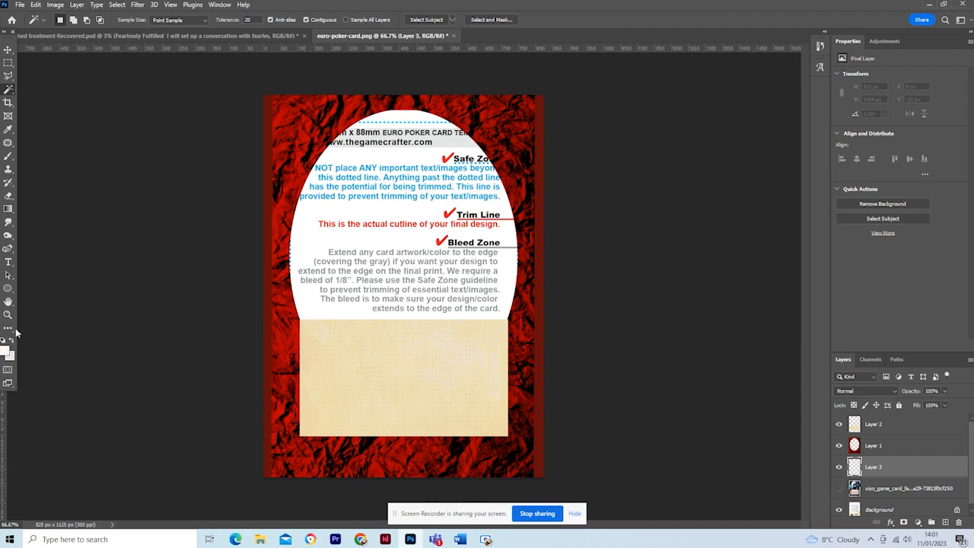
# Paint the new layer white behind the oval window to cover the template text
pyautogui.click(8, 157)
pyautogui.moveTo(246, 146)
pyautogui.mouseDown()
pyautogui.moveTo(640, 241)
pyautogui.moveTo(457, 357)
pyautogui.mouseUp()
pyautogui.click(8, 64)
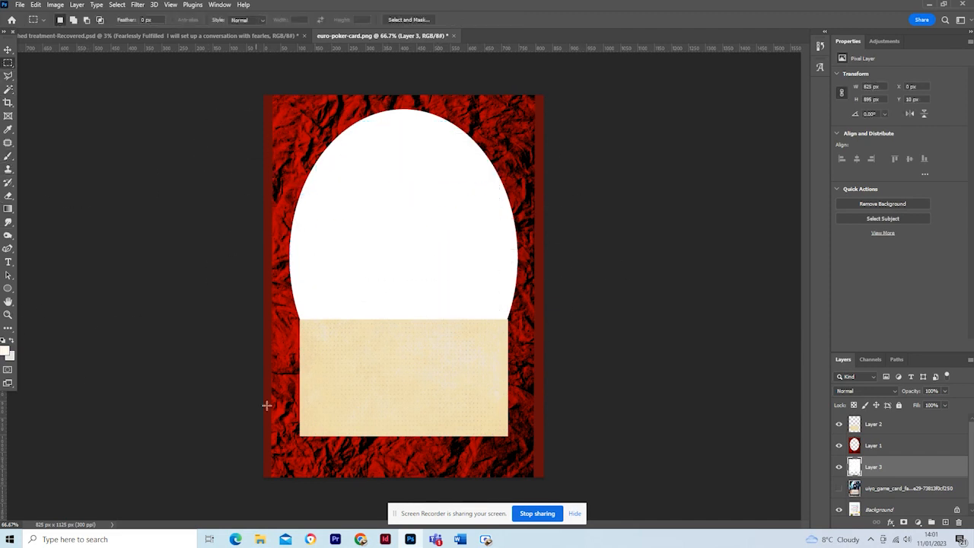
# Place the cowboy riding a giant goldfish image beneath the red frame, scaled to about 1279 × 1279 px inside the oval
pyautogui.click(261, 539)
pyautogui.moveTo(554, 383); pyautogui.dragTo(386, 326)
pyautogui.moveTo(456, 274); pyautogui.dragTo(399, 282)
pyautogui.moveTo(461, 174); pyautogui.dragTo(558, 113)
pyautogui.moveTo(487, 213); pyautogui.dragTo(442, 254)
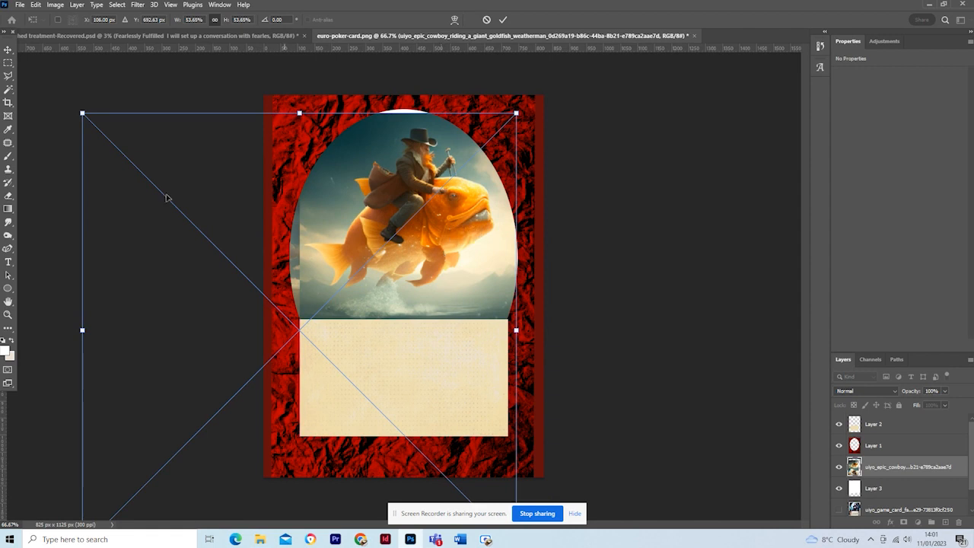
pyautogui.press('Return')
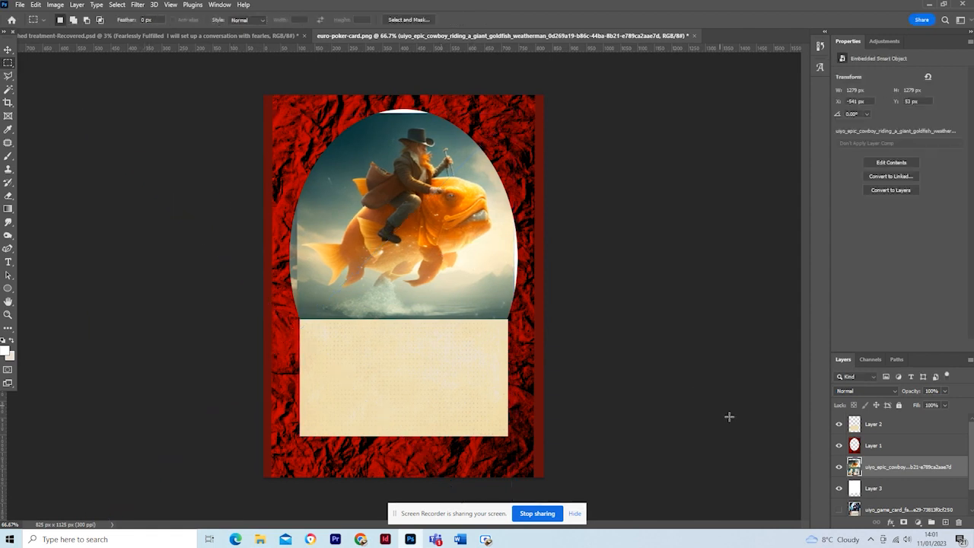
# Rasterize the cowboy image layer and clone its sky over the gaps and edge artefacts inside the oval with the Clone Stamp
pyautogui.rightClick(876, 467)
pyautogui.click(866, 214)
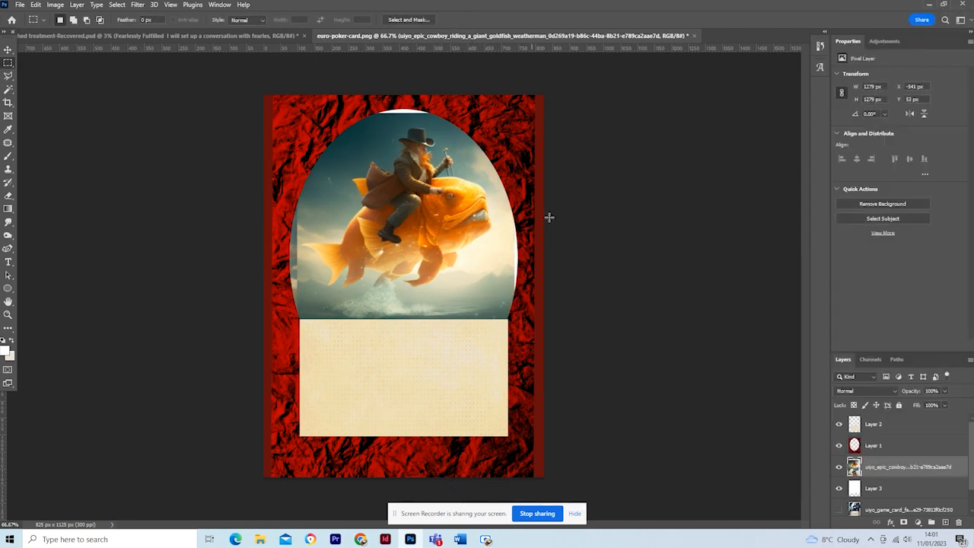
pyautogui.click(8, 169)
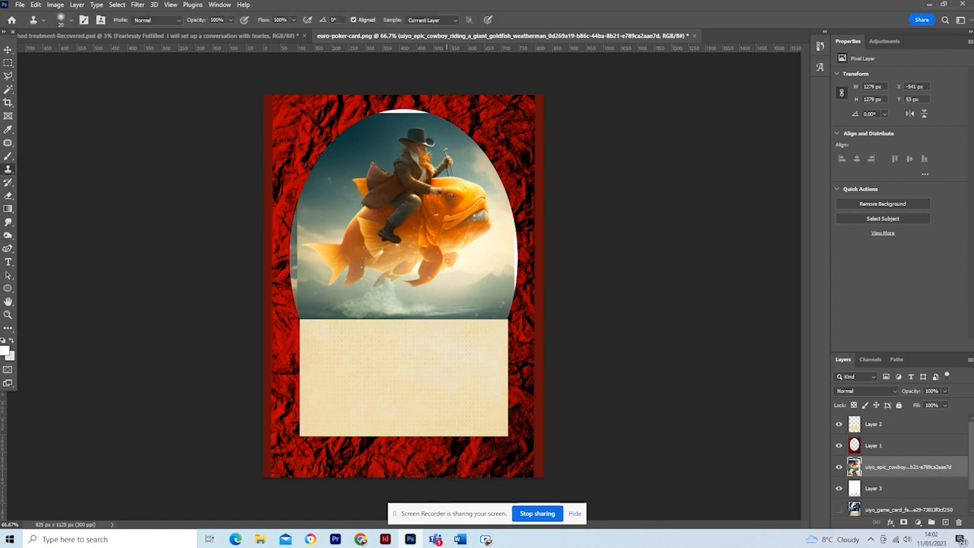
pyautogui.click(74, 20)
pyautogui.click(380, 211)
pyautogui.click(487, 205)
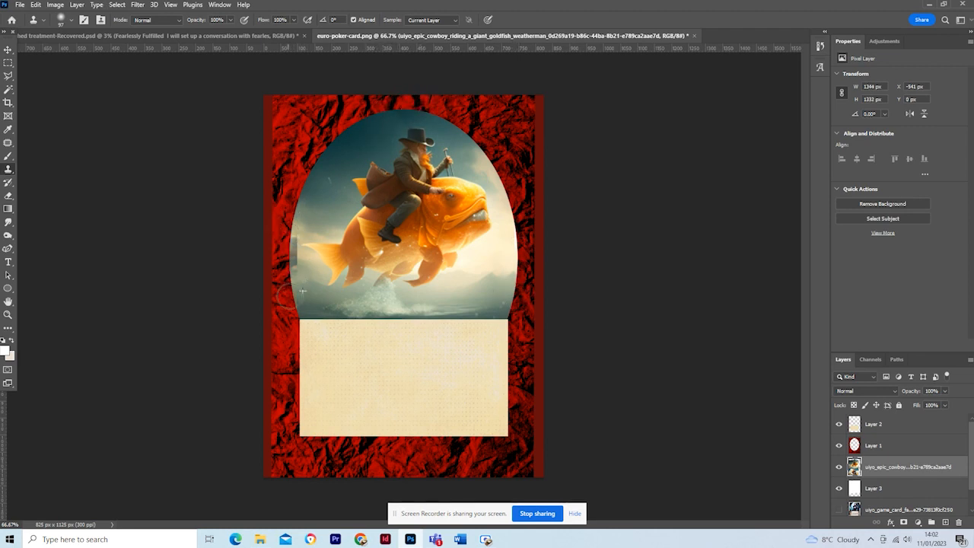
pyautogui.moveTo(289, 242); pyautogui.dragTo(263, 258)
pyautogui.press('m')
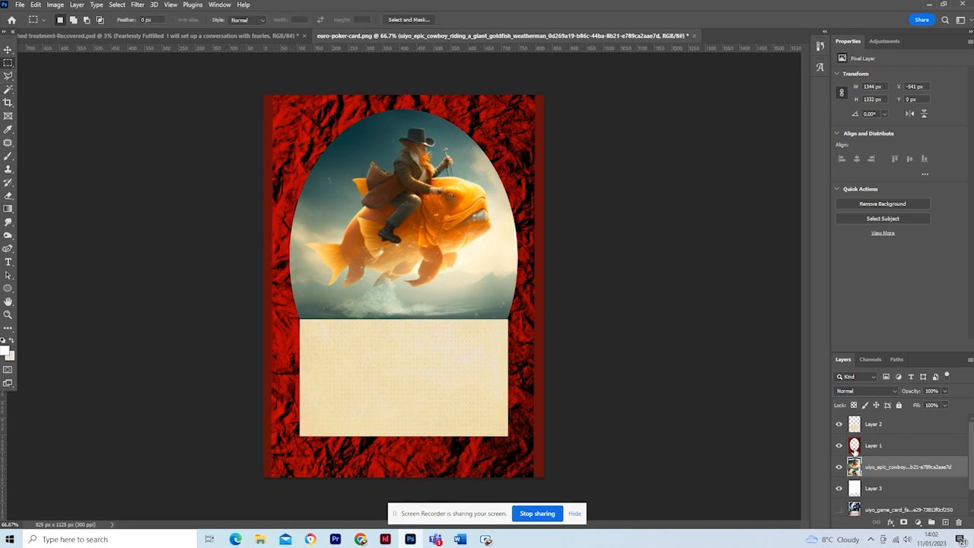
# Add a drop shadow to the red frame layer so it falls over the cowboy artwork
pyautogui.rightClick(855, 449)
pyautogui.click(860, 20)
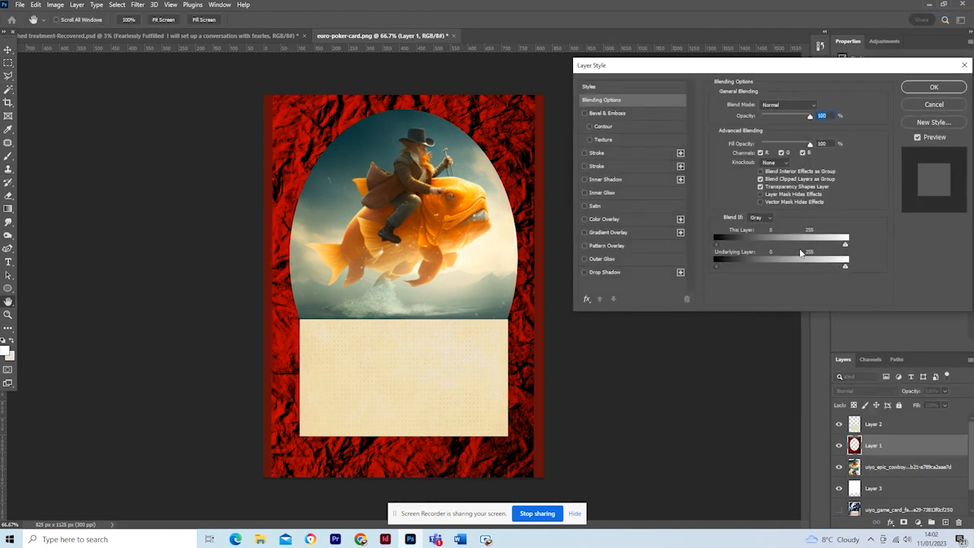
pyautogui.click(585, 272)
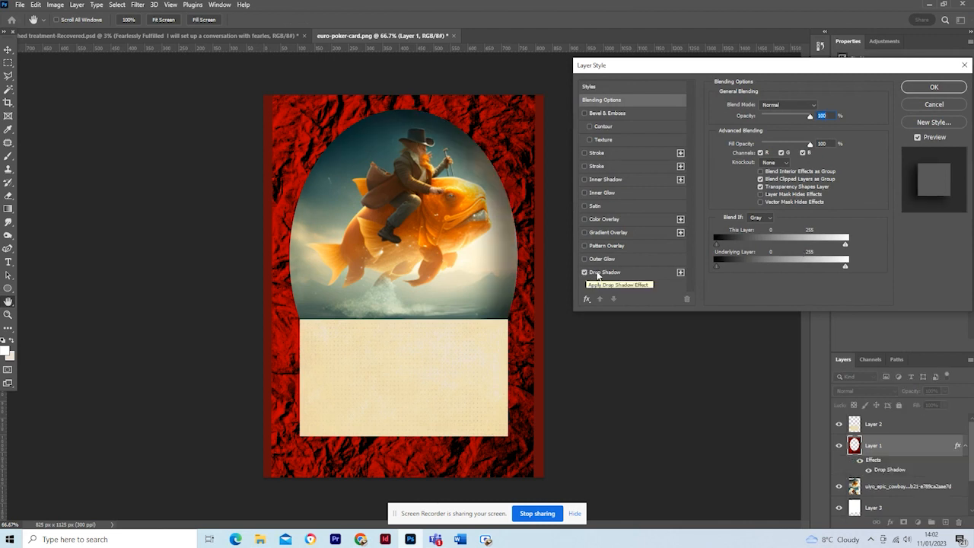
pyautogui.click(601, 272)
pyautogui.moveTo(762, 151)
pyautogui.mouseDown()
pyautogui.moveTo(754, 151)
pyautogui.moveTo(769, 174)
pyautogui.moveTo(760, 155)
pyautogui.mouseUp()
pyautogui.click(934, 87)
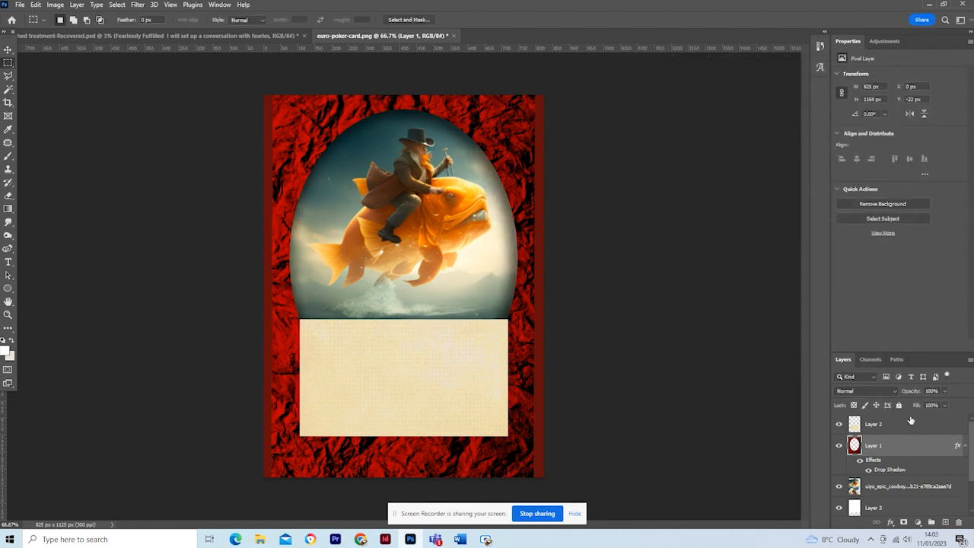
# Add a drop shadow with 29 px distance to the cream text box and darken the box's edges with the Burn tool
pyautogui.rightClick(911, 421)
pyautogui.click(834, 99)
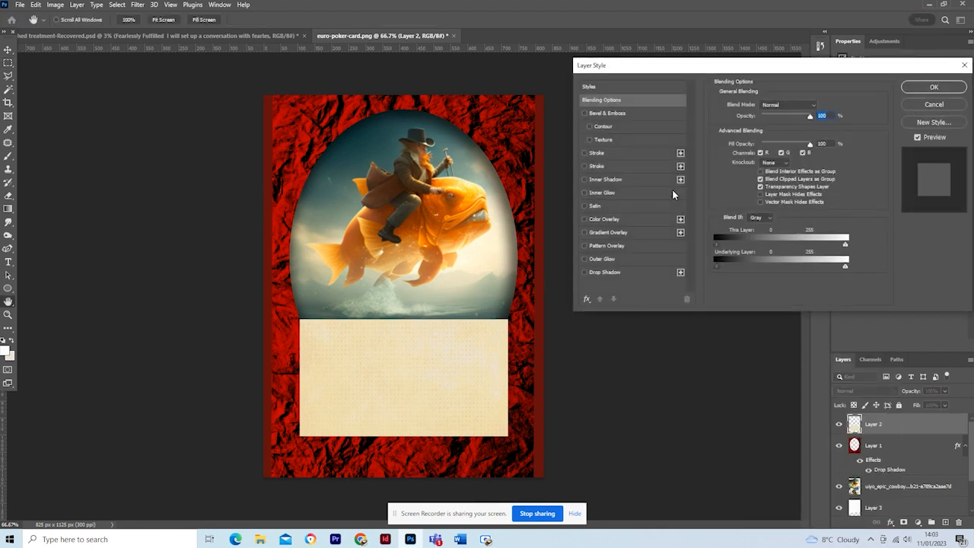
pyautogui.click(586, 272)
pyautogui.click(681, 272)
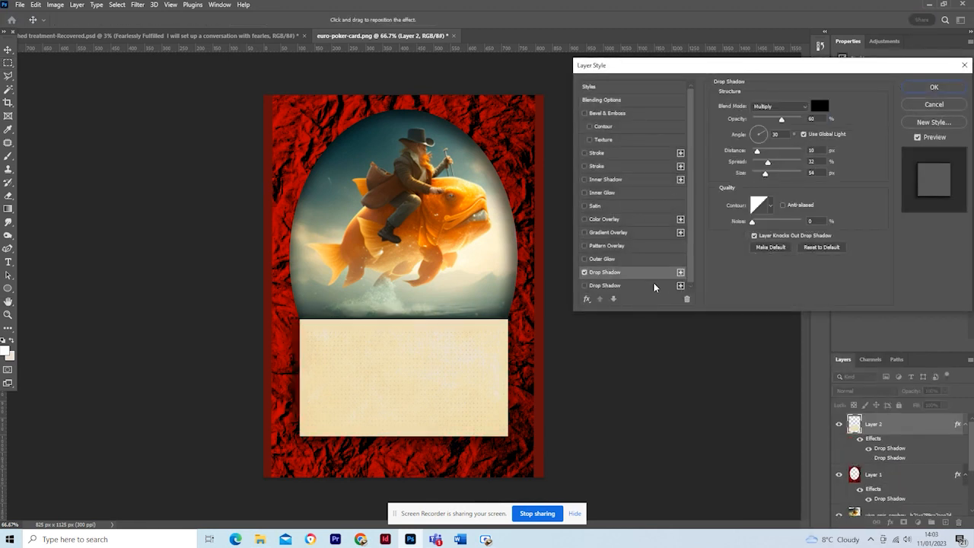
pyautogui.click(605, 286)
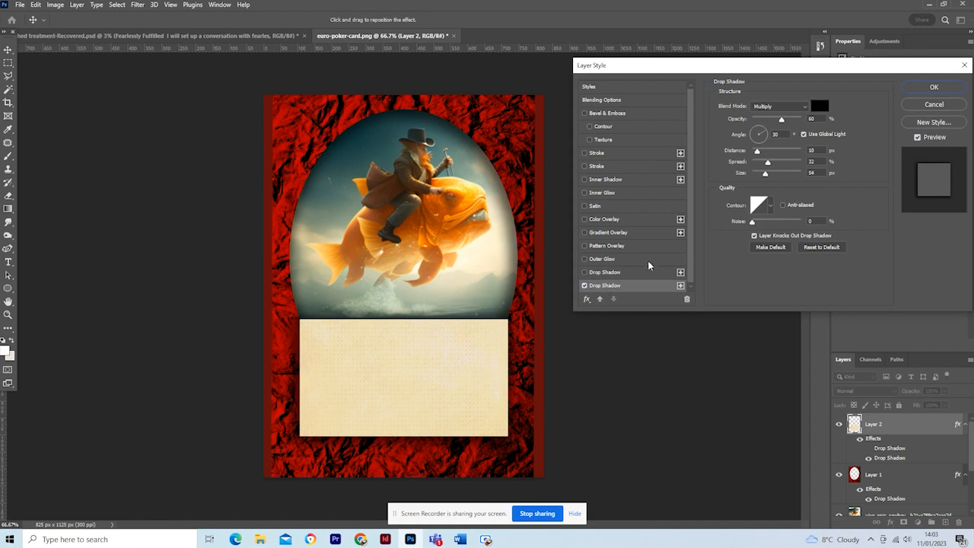
pyautogui.moveTo(758, 154); pyautogui.dragTo(767, 154)
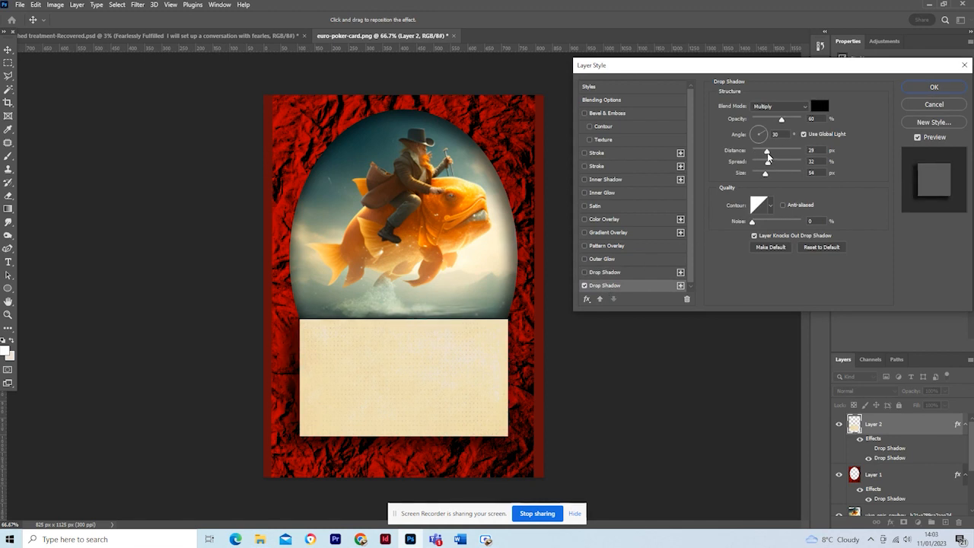
pyautogui.click(933, 89)
pyautogui.click(8, 237)
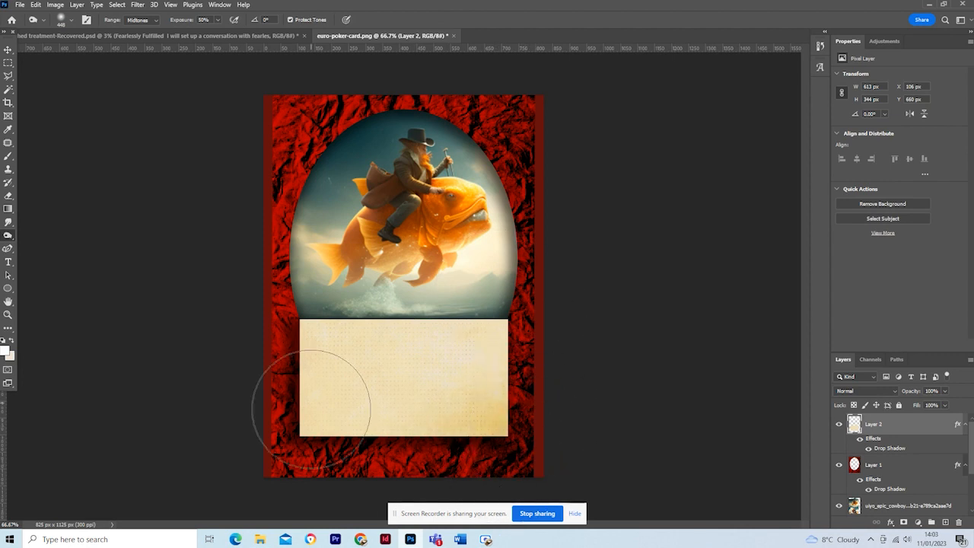
pyautogui.click(8, 61)
# Duplicate the Background card template layer and move the copy above all other layers
pyautogui.scroll(-2, 891, 472)
pyautogui.click(883, 506)
pyautogui.rightClick(885, 506)
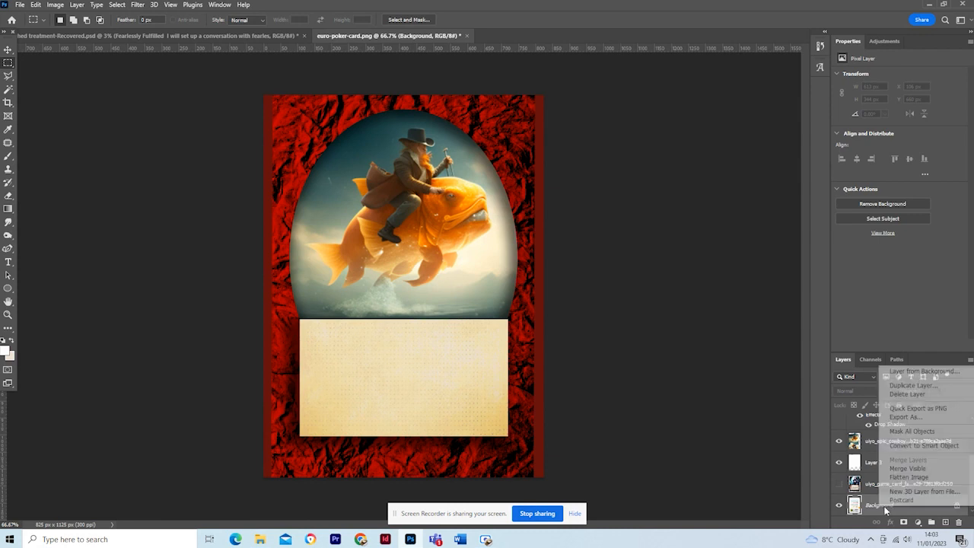
pyautogui.click(910, 382)
pyautogui.click(568, 151)
pyautogui.moveTo(878, 481); pyautogui.dragTo(873, 421)
# Select the template copy's grey bleed border, hide that copy, and delete the selected area from the red frame layer
pyautogui.click(8, 89)
pyautogui.click(271, 122)
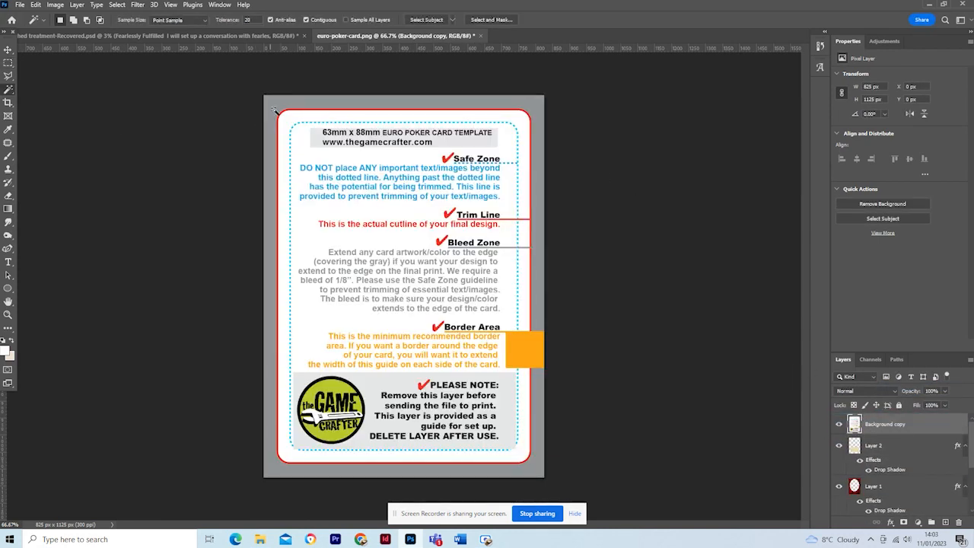
pyautogui.click(839, 424)
pyautogui.click(851, 486)
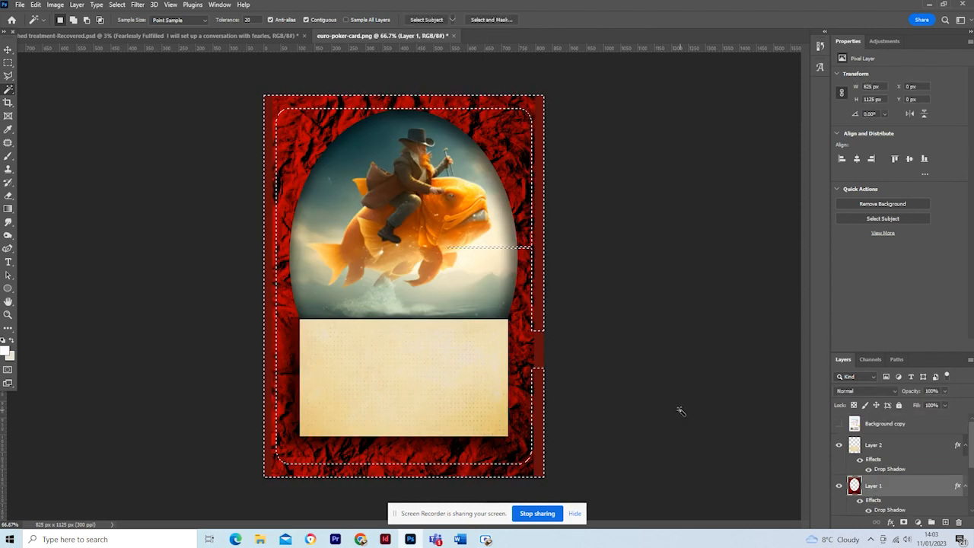
pyautogui.press('Delete')
pyautogui.hotkey('ctrl', 'd')
# Delete the leftover red strip at the right edge of the frame layer using a rectangular selection
pyautogui.click(9, 63)
pyautogui.moveTo(648, 478); pyautogui.dragTo(533, 306)
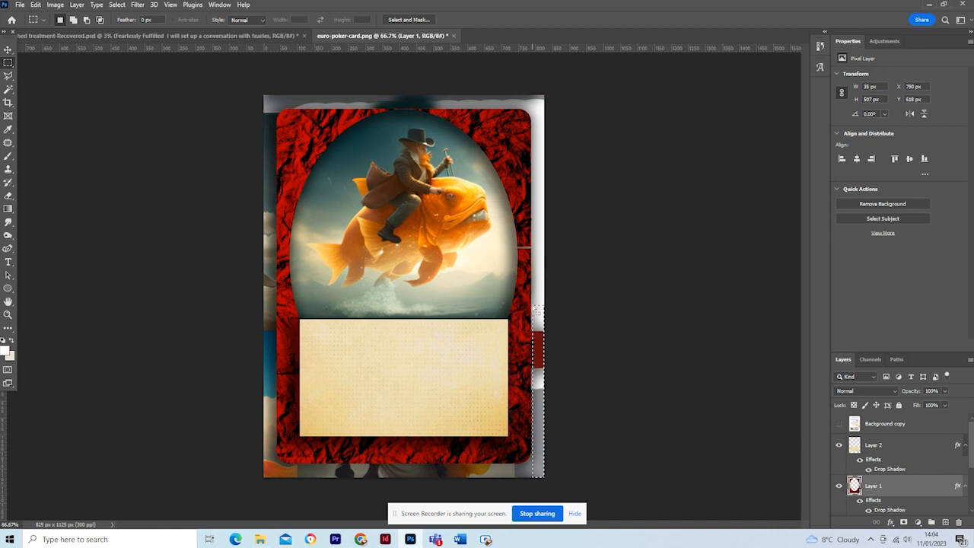
pyautogui.press('Delete')
pyautogui.hotkey('ctrl', 'd')
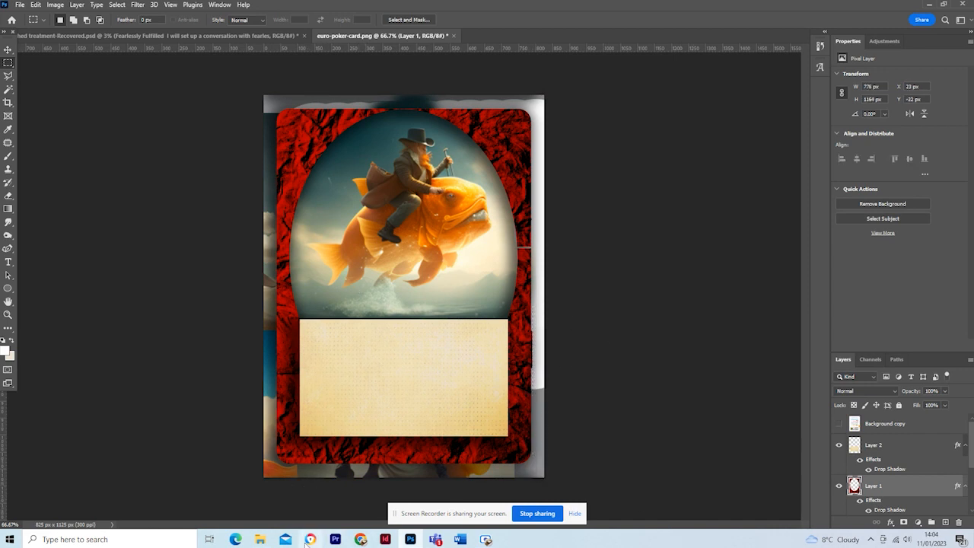
# Hide the cowboy image, the white Layer 3 and the Background layer, leaving only the frame and text box
pyautogui.click(260, 539)
pyautogui.click(259, 540)
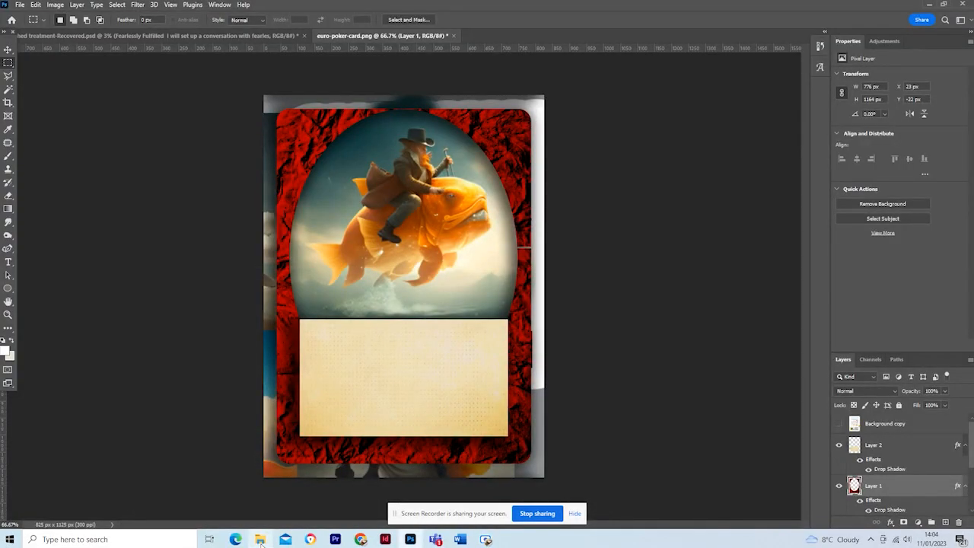
pyautogui.scroll(-5, 863, 481)
pyautogui.moveTo(840, 465); pyautogui.dragTo(839, 507)
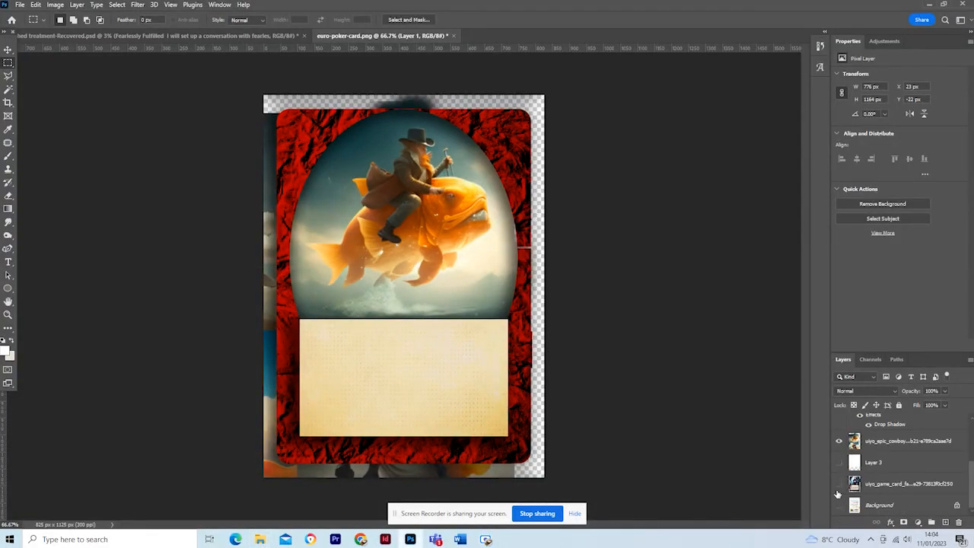
pyautogui.click(840, 441)
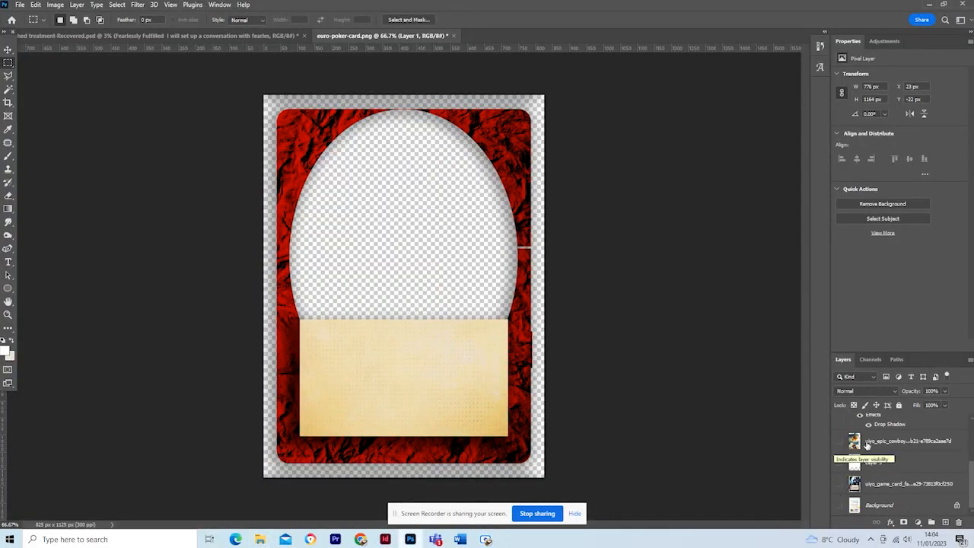
# Merge all layers above the Background, from the template copy down to the game card image, into one layer
pyautogui.scroll(5, 883, 446)
pyautogui.click(886, 426)
pyautogui.scroll(-5, 887, 449)
pyautogui.click(888, 486)
pyautogui.scroll(5, 888, 472)
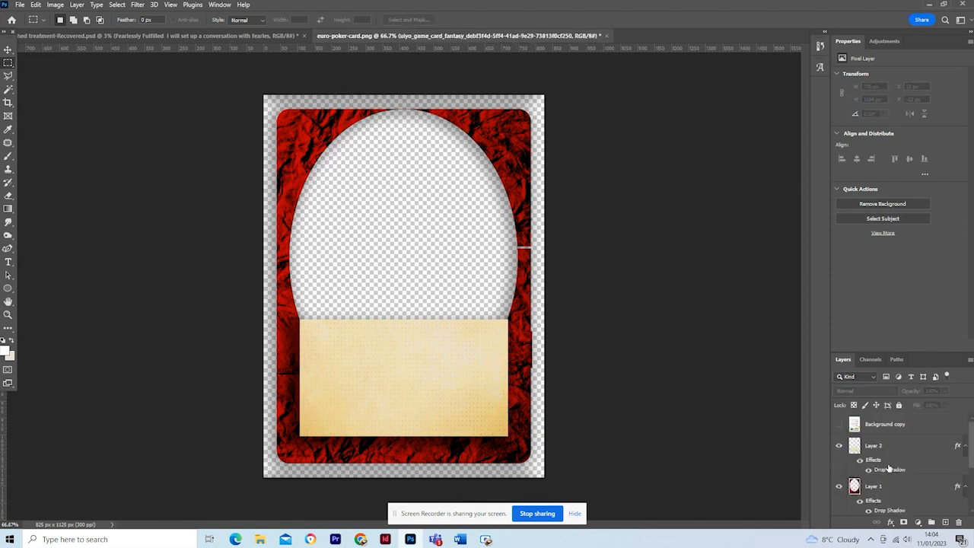
pyautogui.keyDown('shift'); pyautogui.click(889, 429); pyautogui.keyUp('shift')
pyautogui.rightClick(890, 431)
pyautogui.click(814, 399)
pyautogui.click(8, 90)
pyautogui.click(289, 143)
pyautogui.hotkey('ctrl', 'd')
# Select strips along all four sides outside the rounded card and delete the leftover shadow there from the merged layer
pyautogui.click(8, 64)
pyautogui.moveTo(547, 483); pyautogui.dragTo(233, 462)
pyautogui.moveTo(567, 82); pyautogui.dragTo(528, 483)
pyautogui.moveTo(249, 77); pyautogui.dragTo(579, 108)
pyautogui.moveTo(259, 84); pyautogui.dragTo(276, 483)
pyautogui.press('Delete')
pyautogui.click(221, 419)
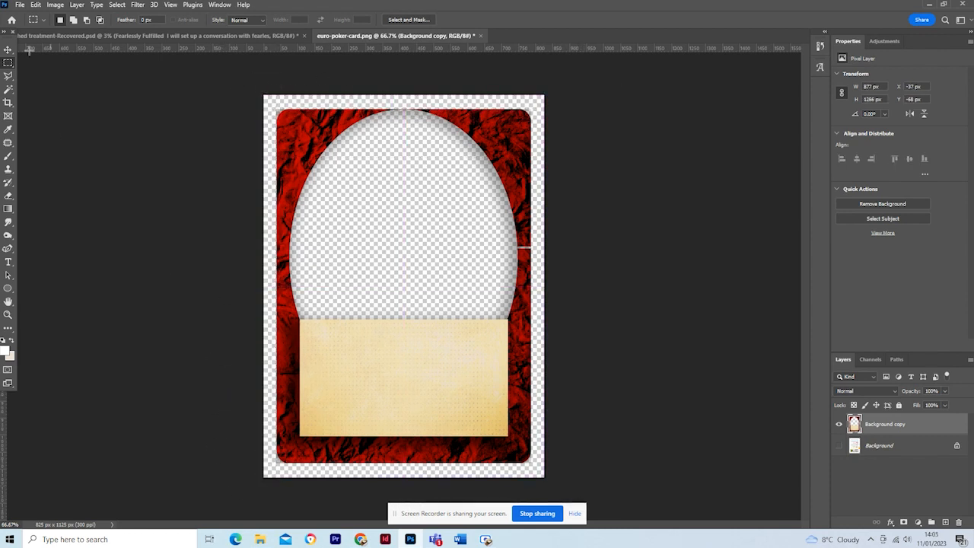
# Save a PNG copy of the card to the Downloads folder as "Game card background" with the large file size option
pyautogui.click(20, 5)
pyautogui.click(59, 138)
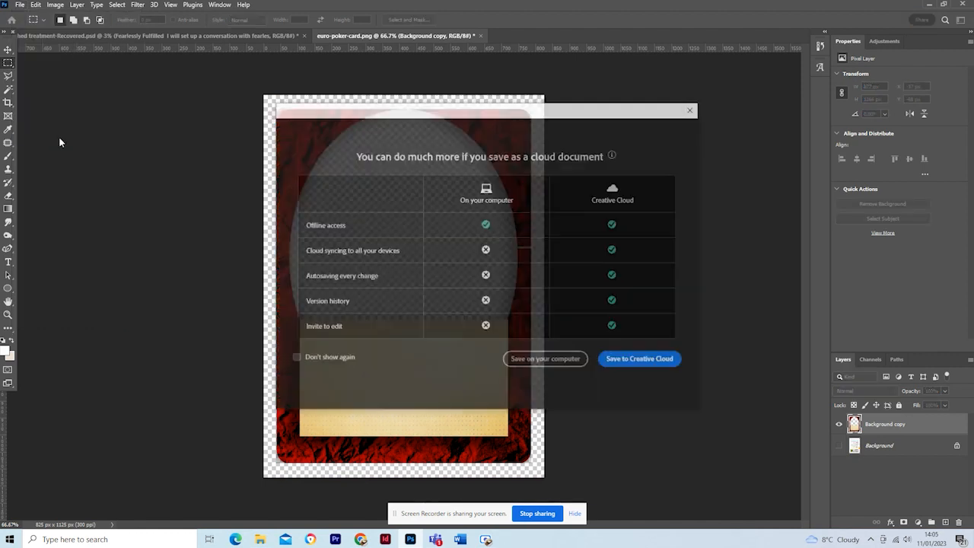
pyautogui.click(531, 367)
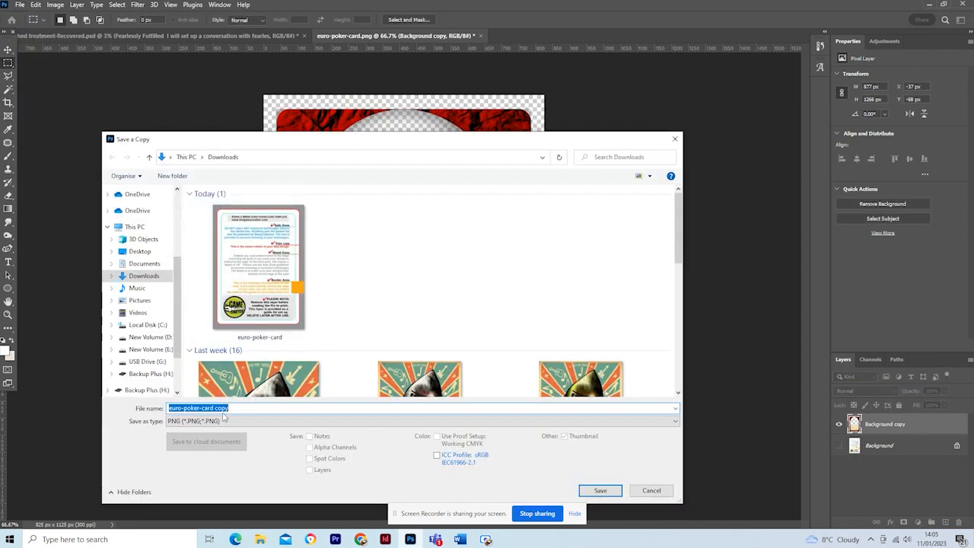
pyautogui.click(240, 408)
pyautogui.moveTo(240, 408); pyautogui.dragTo(118, 396)
pyautogui.write('Game card background')
pyautogui.click(600, 490)
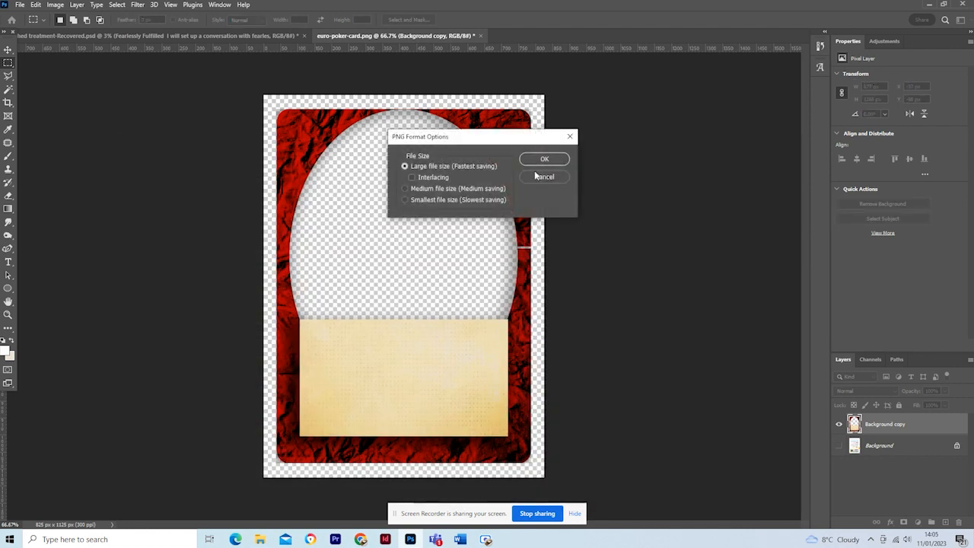
pyautogui.click(531, 160)
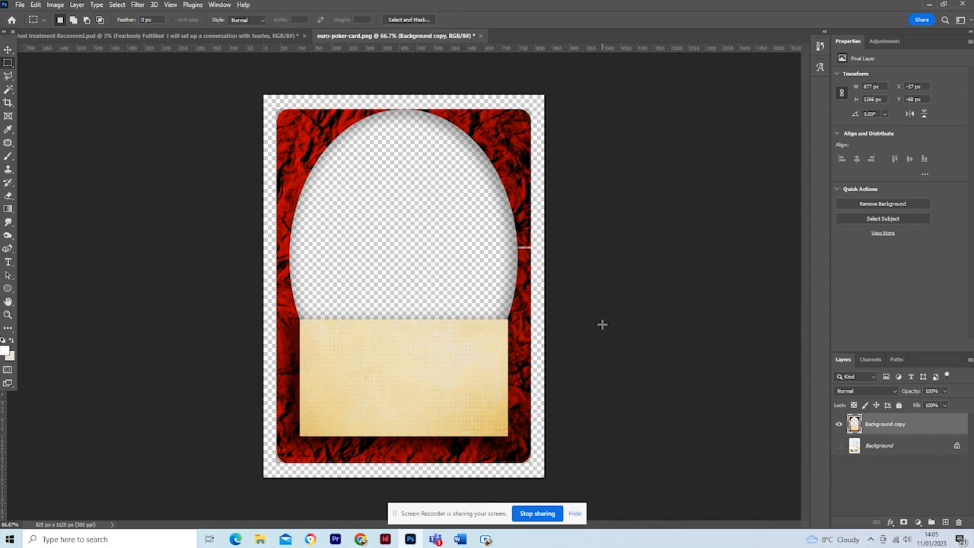
# Open the hammer, magic and sword icon button images from the "Jan working on" folder as separate Photoshop documents
pyautogui.click(259, 539)
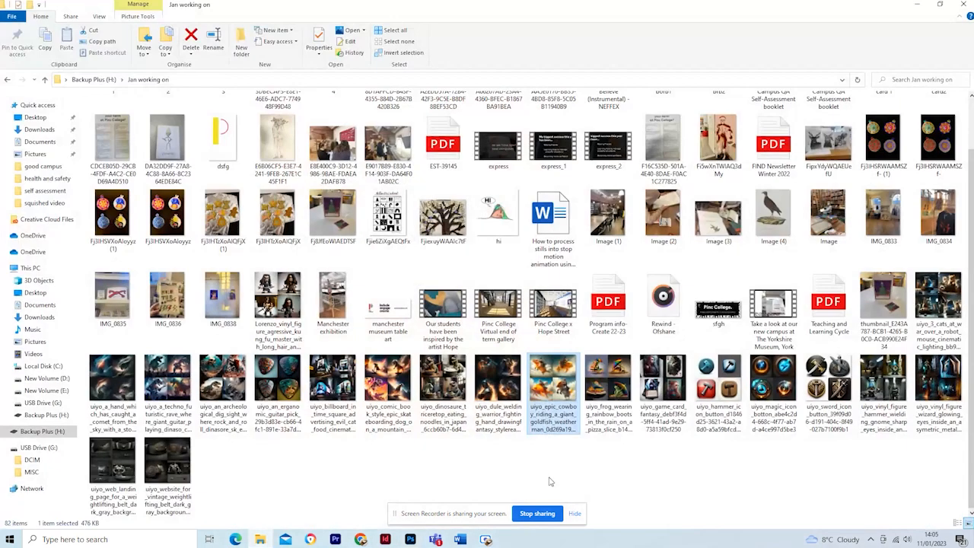
pyautogui.keyDown('ctrl'); pyautogui.click(761, 382); pyautogui.keyUp('ctrl')
pyautogui.keyDown('ctrl'); pyautogui.click(818, 382); pyautogui.keyUp('ctrl')
pyautogui.moveTo(725, 380); pyautogui.dragTo(596, 33)
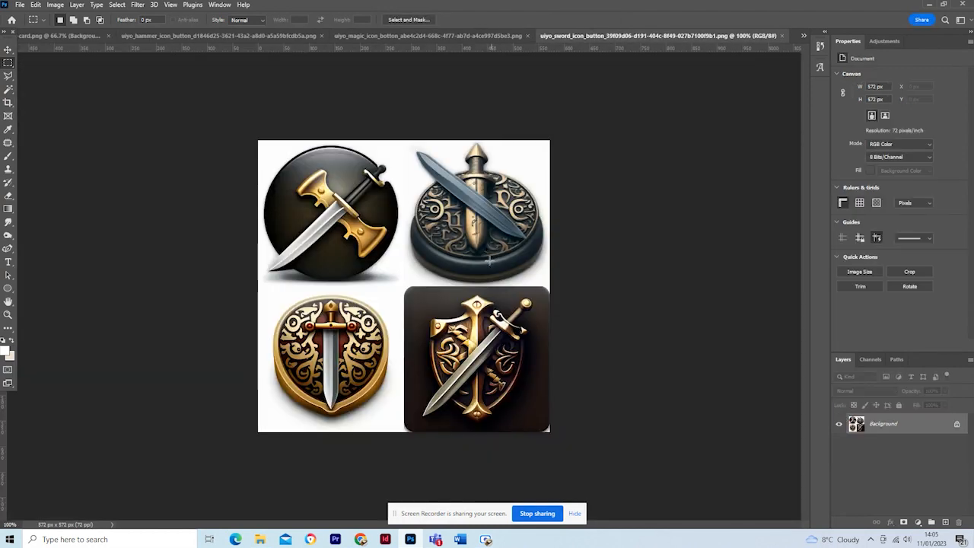
# Crop the sword icon sheet to the lower-left gold shield with the upright sword, 286 × 286 px
pyautogui.click(8, 102)
pyautogui.moveTo(548, 141); pyautogui.dragTo(474, 219)
pyautogui.press('Return')
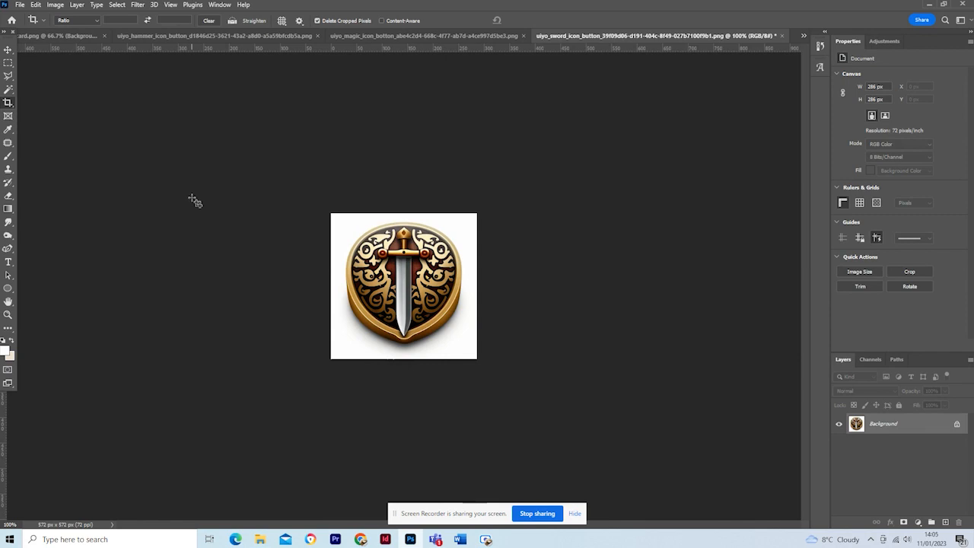
# Cut out the sword shield on a duplicate of the Background layer by selecting the subject, inverting and deleting the white surroundings
pyautogui.click(8, 89)
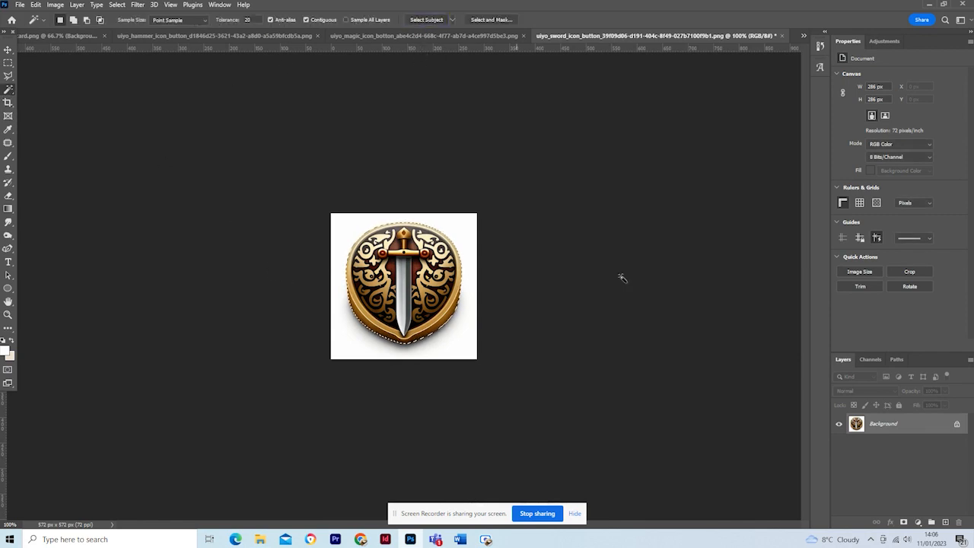
pyautogui.rightClick(881, 428)
pyautogui.click(913, 307)
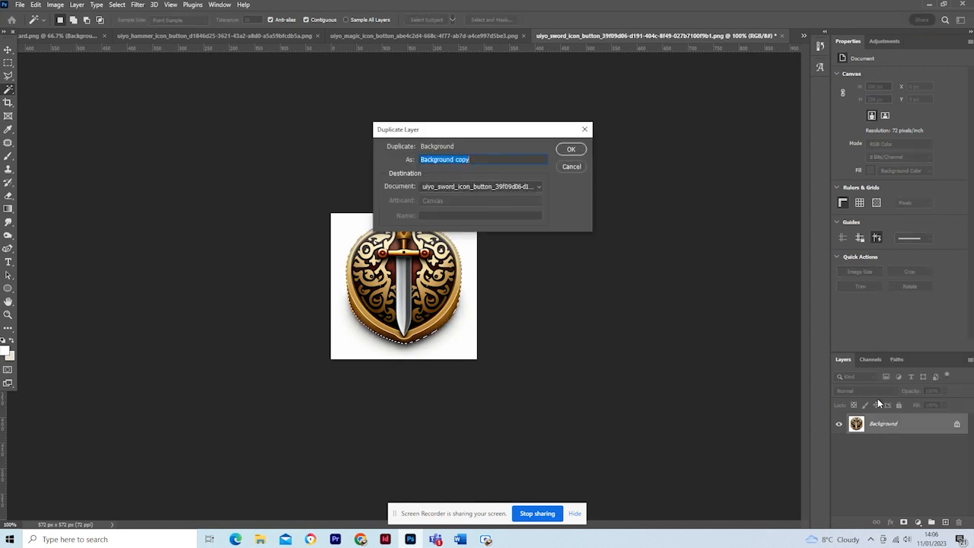
pyautogui.press('Return')
pyautogui.click(117, 5)
pyautogui.click(122, 42)
pyautogui.press('Delete')
pyautogui.click(4, 65)
pyautogui.hotkey('ctrl', 'd')
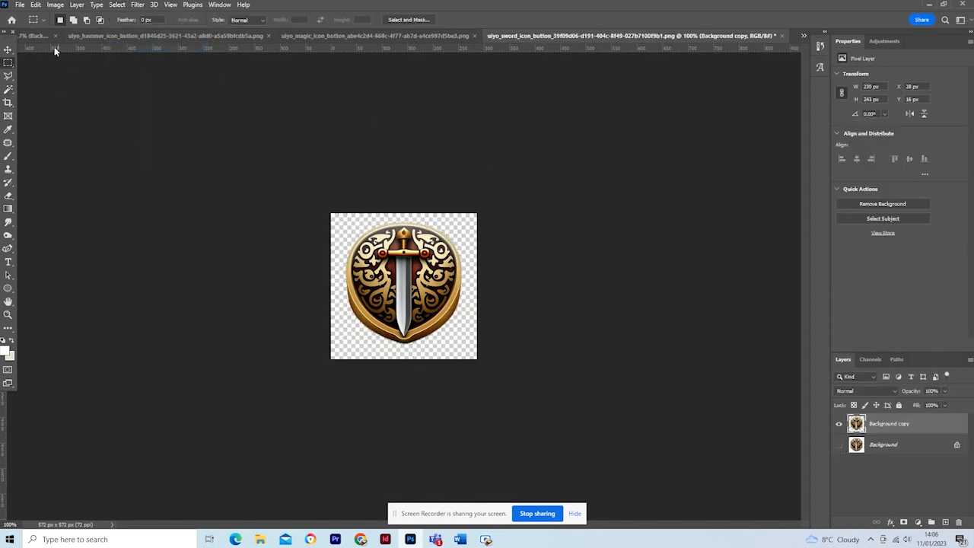
# Save a PNG copy of the sword shield to the Downloads folder as "sheald and sword icon" and close its document without saving changes
pyautogui.click(20, 4)
pyautogui.click(42, 137)
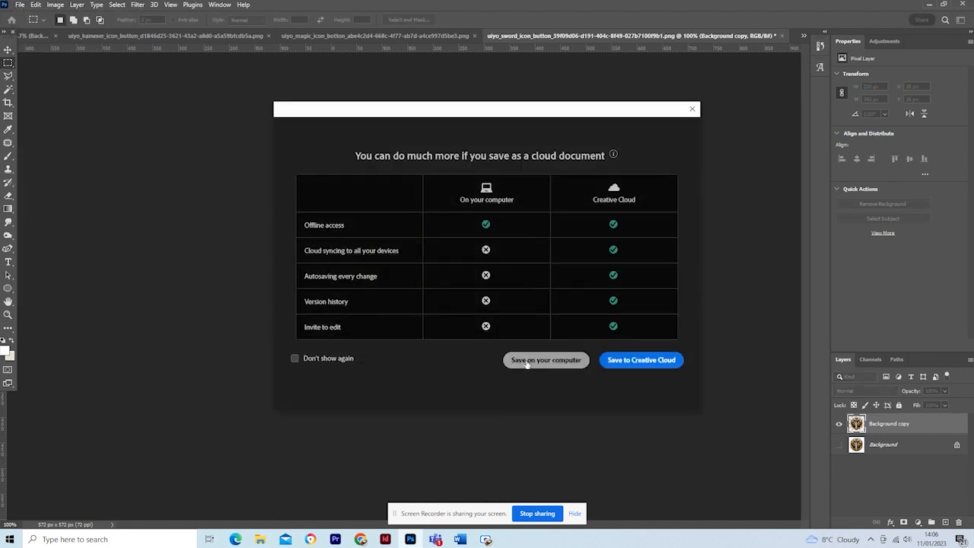
pyautogui.click(546, 361)
pyautogui.scroll(2, 176, 257)
pyautogui.scroll(2, 177, 257)
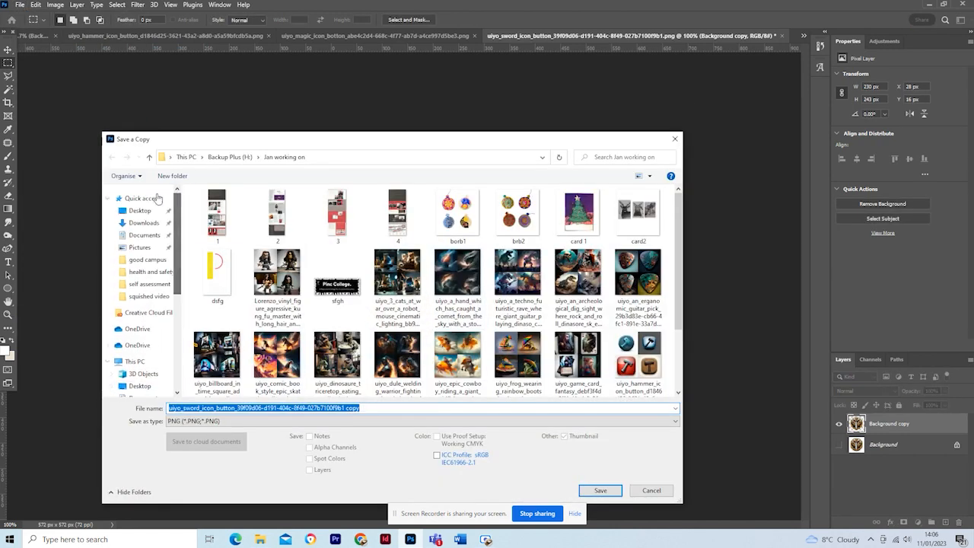
pyautogui.click(143, 222)
pyautogui.click(376, 410)
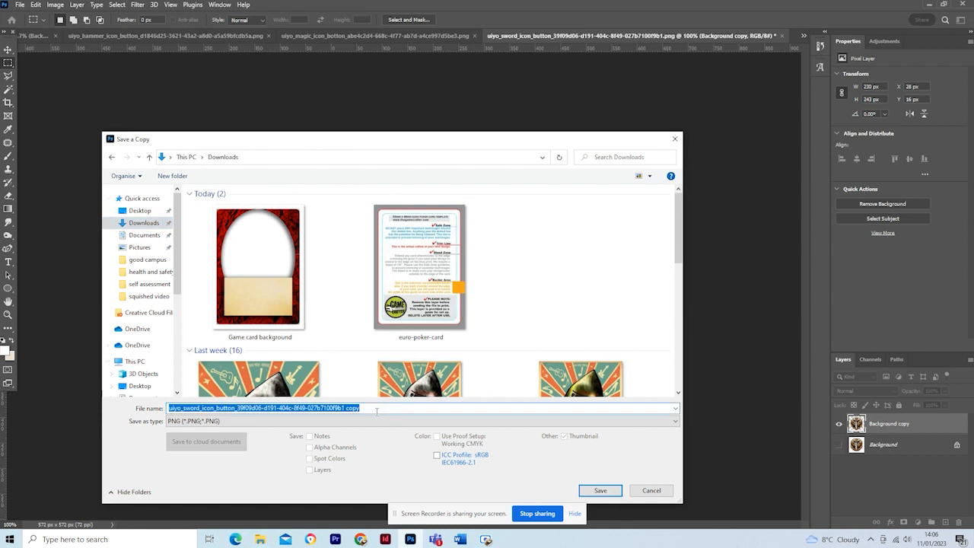
pyautogui.moveTo(407, 141)
pyautogui.mouseDown()
pyautogui.moveTo(359, 370)
pyautogui.moveTo(391, 149)
pyautogui.mouseUp()
pyautogui.write('sh')
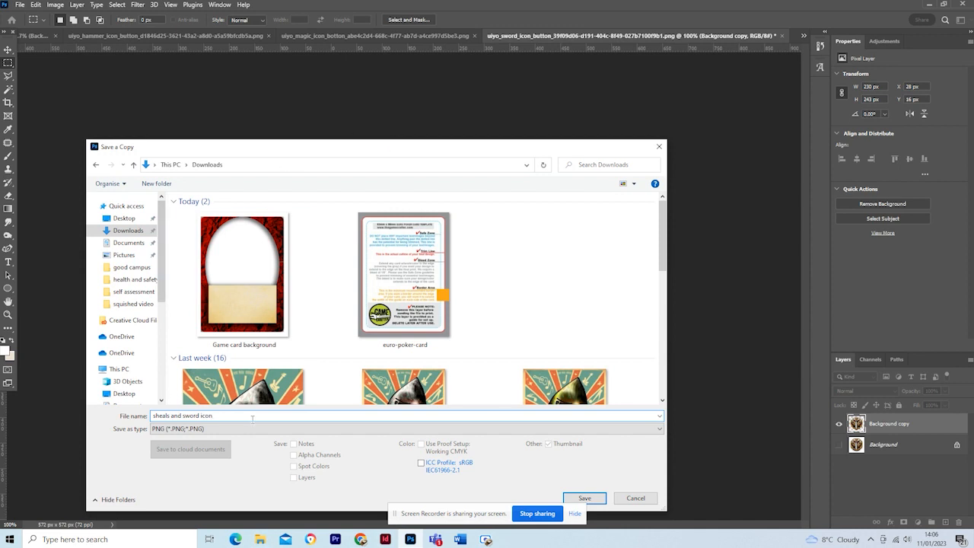
pyautogui.write('eald and sword icon')
pyautogui.click(585, 498)
pyautogui.click(533, 157)
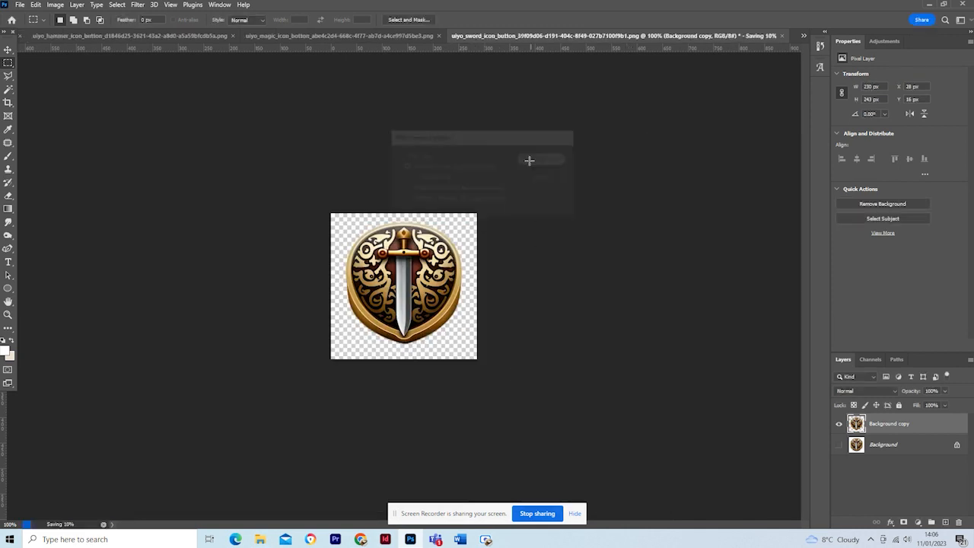
pyautogui.click(783, 36)
pyautogui.click(482, 199)
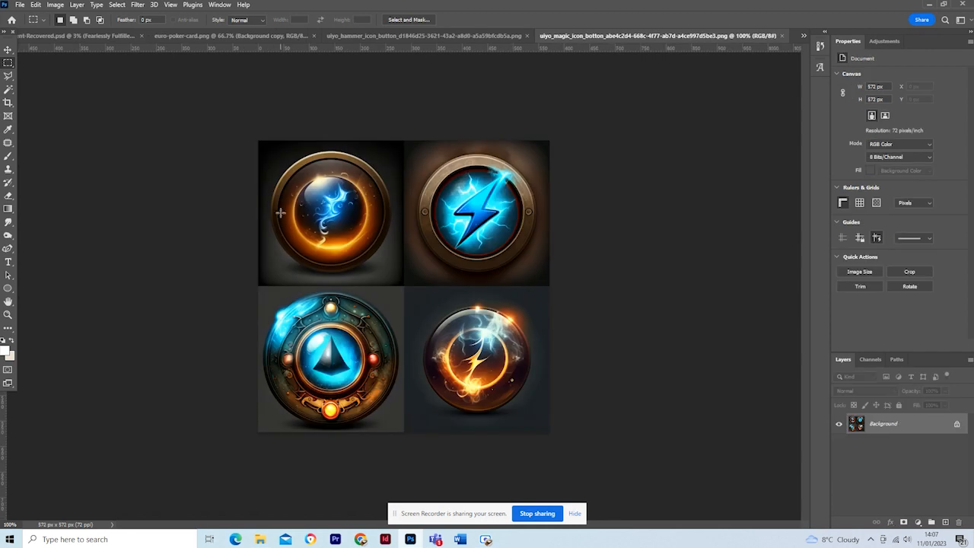
# Select the upper-right blue lightning button with a circle about 239 px wide, aligned to guides at its edges, and invert the selection
pyautogui.rightClick(8, 67)
pyautogui.click(53, 72)
pyautogui.moveTo(4, 411); pyautogui.dragTo(415, 312)
pyautogui.moveTo(455, 50); pyautogui.dragTo(551, 273)
pyautogui.click(118, 7)
pyautogui.click(133, 46)
# Duplicate the Background layer, hide the original, delete everything around the lightning button on the copy and deselect
pyautogui.rightClick(877, 425)
pyautogui.click(906, 305)
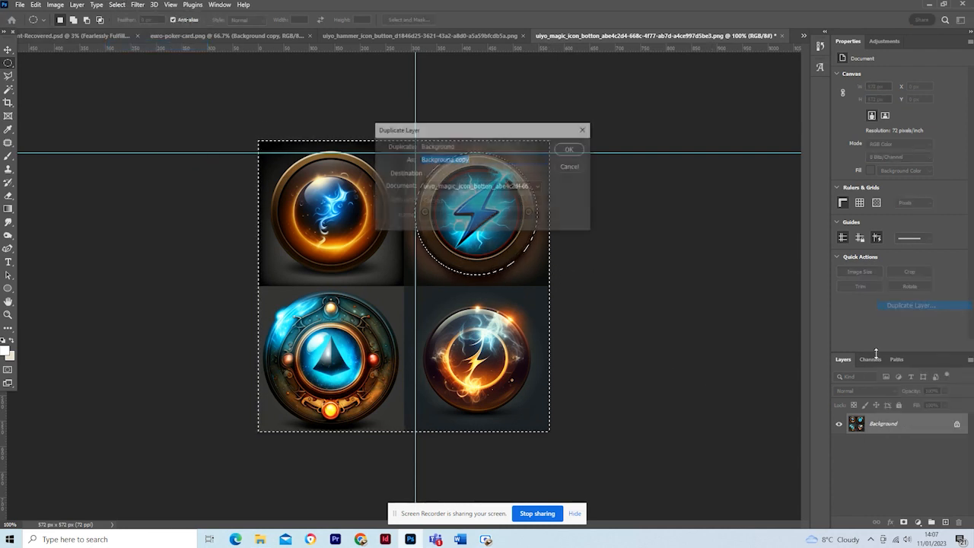
pyautogui.click(570, 149)
pyautogui.click(839, 445)
pyautogui.press('Delete')
pyautogui.hotkey('ctrl', 'd')
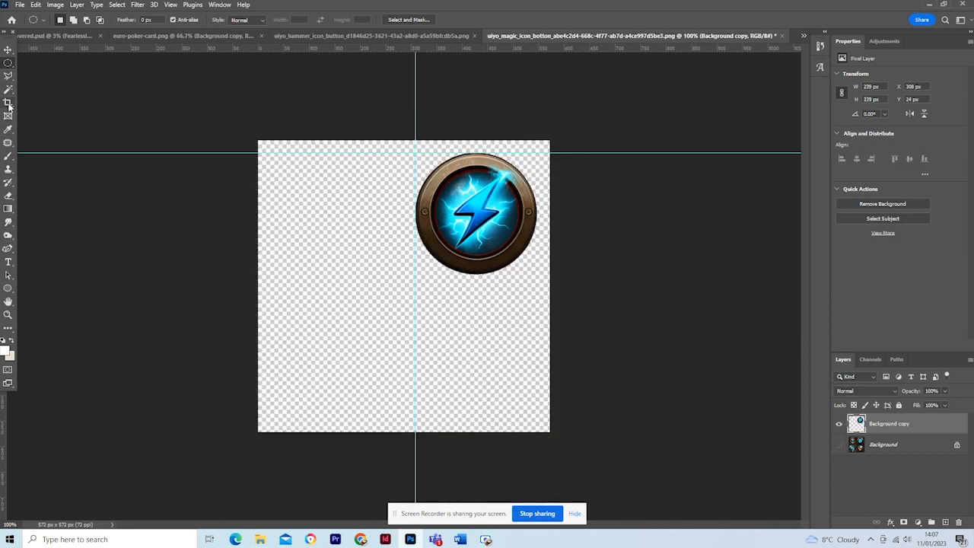
# Crop the canvas closely around the cut-out lightning button to about 260 × 258 px
pyautogui.click(9, 103)
pyautogui.moveTo(256, 434); pyautogui.dragTo(332, 356)
pyautogui.moveTo(476, 219); pyautogui.dragTo(471, 223)
pyautogui.press('Return')
# Save a PNG copy of the lightning button to Downloads as "magic icon" and close its document without saving changes
pyautogui.click(20, 5)
pyautogui.click(55, 122)
pyautogui.click(546, 359)
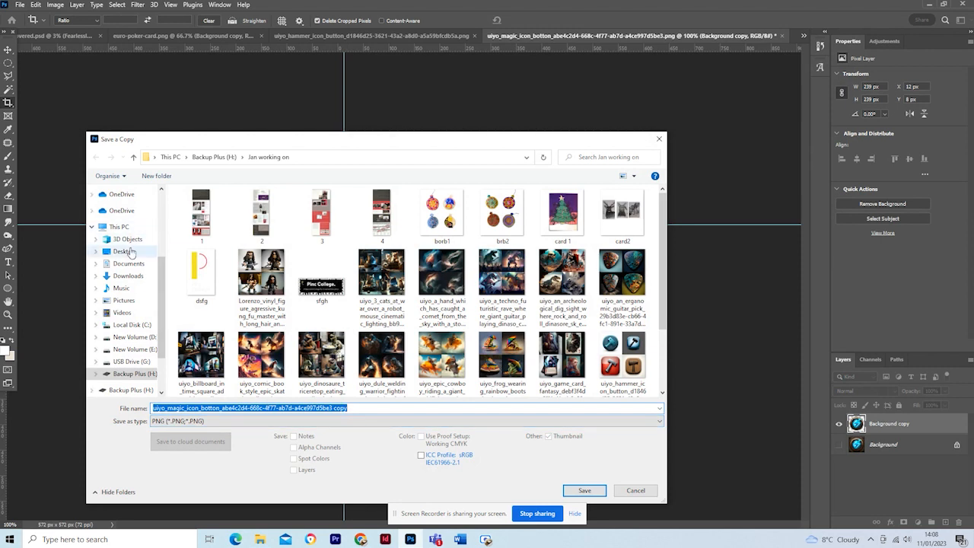
pyautogui.click(128, 276)
pyautogui.click(339, 409)
pyautogui.write('magi')
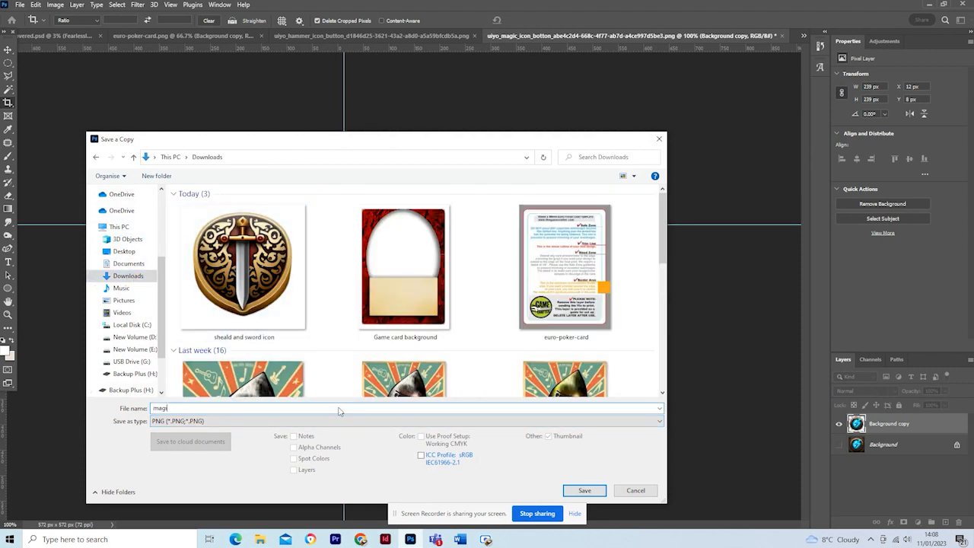
pyautogui.press('Return')
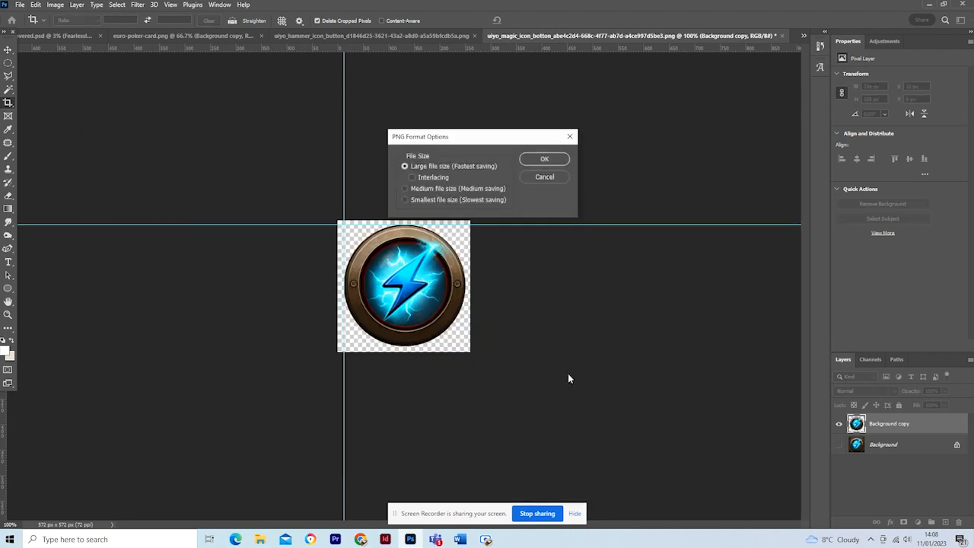
pyautogui.click(537, 160)
pyautogui.click(783, 36)
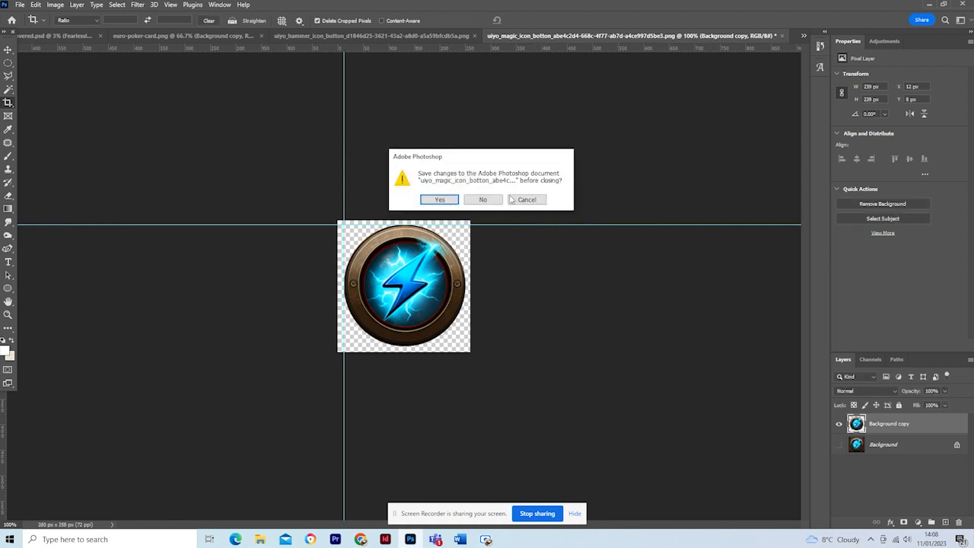
pyautogui.click(508, 197)
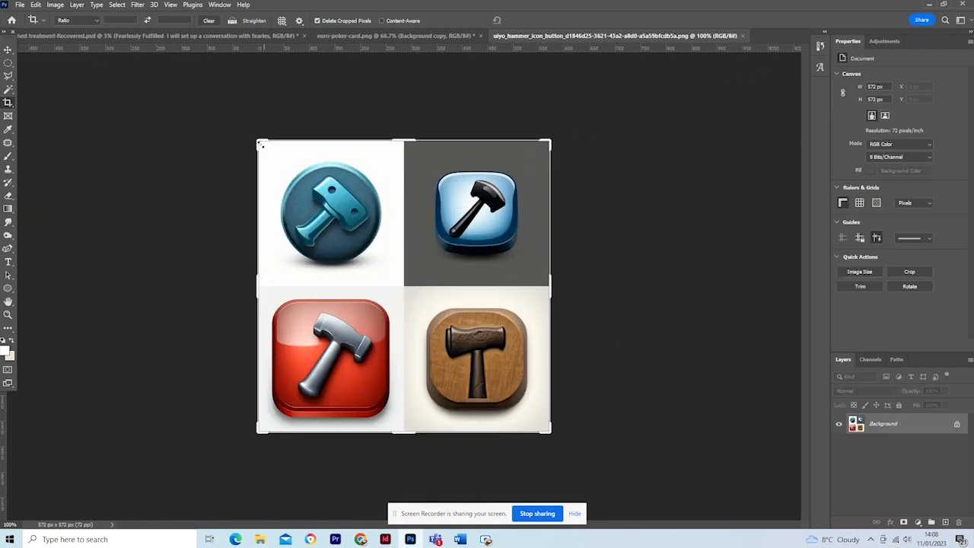
# Crop the hammer icon sheet to the lower-right wooden hammer button, 286 × 286 px
pyautogui.moveTo(261, 144); pyautogui.dragTo(328, 214)
pyautogui.press('Return')
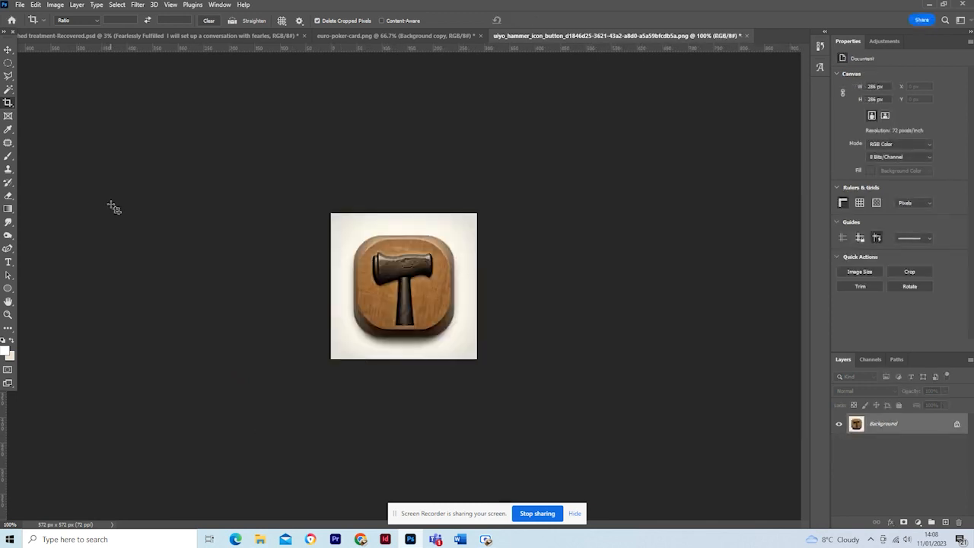
# Try to select the pale surroundings of the wooden hammer button with the Magic Wand at a tolerance of 50
pyautogui.click(8, 89)
pyautogui.click(343, 231)
pyautogui.click(232, 21)
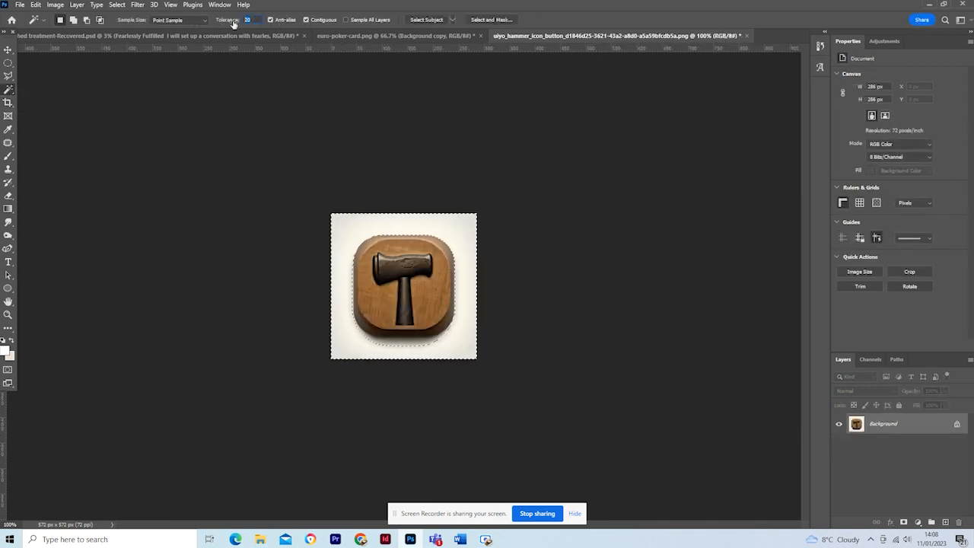
pyautogui.write('50')
pyautogui.click(353, 232)
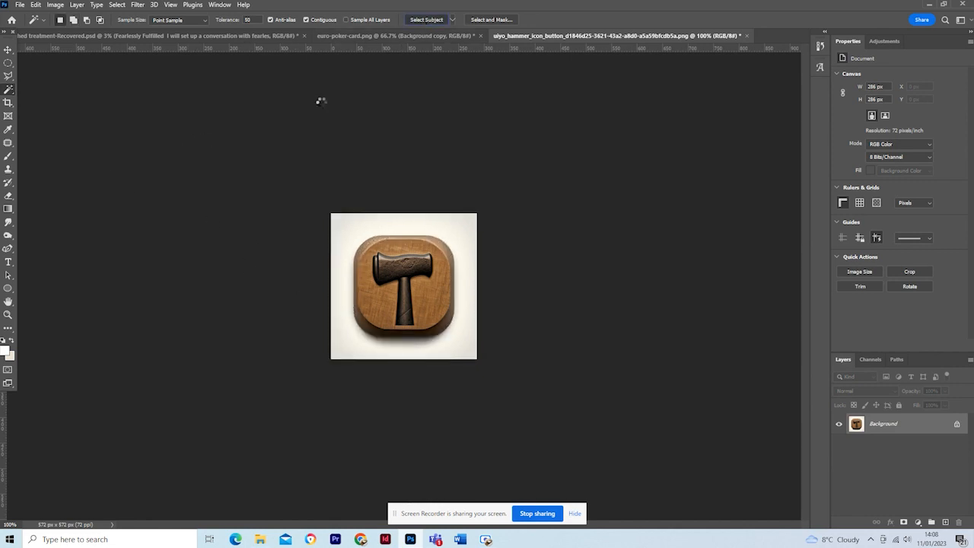
# Cut out the hammer button on a duplicate of the Background layer by inverting the subject selection, hiding the original and deleting the surroundings
pyautogui.click(117, 4)
pyautogui.click(126, 45)
pyautogui.rightClick(898, 426)
pyautogui.click(882, 306)
pyautogui.press('Return')
pyautogui.click(839, 447)
pyautogui.press('Delete')
pyautogui.press('m')
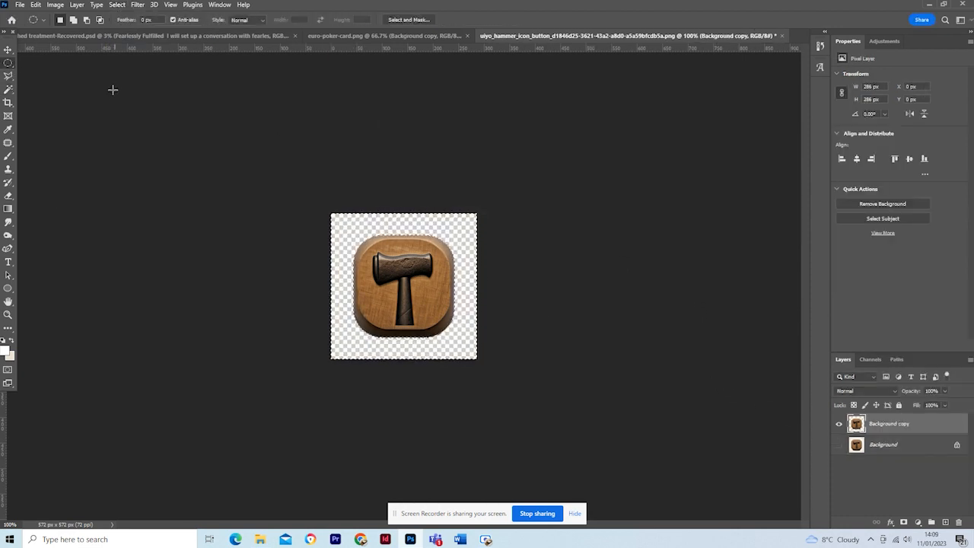
# Save a PNG copy of the hammer button to Downloads as "hammer icon" and close its document without saving changes
pyautogui.click(20, 5)
pyautogui.click(34, 127)
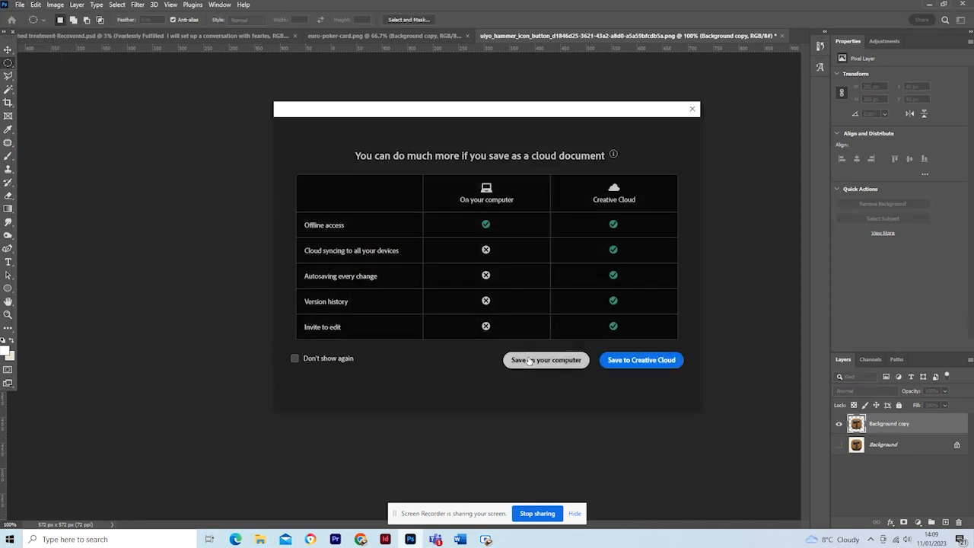
pyautogui.click(530, 361)
pyautogui.scroll(3, 125, 229)
pyautogui.click(128, 223)
pyautogui.click(378, 409)
pyautogui.write('hammer icon')
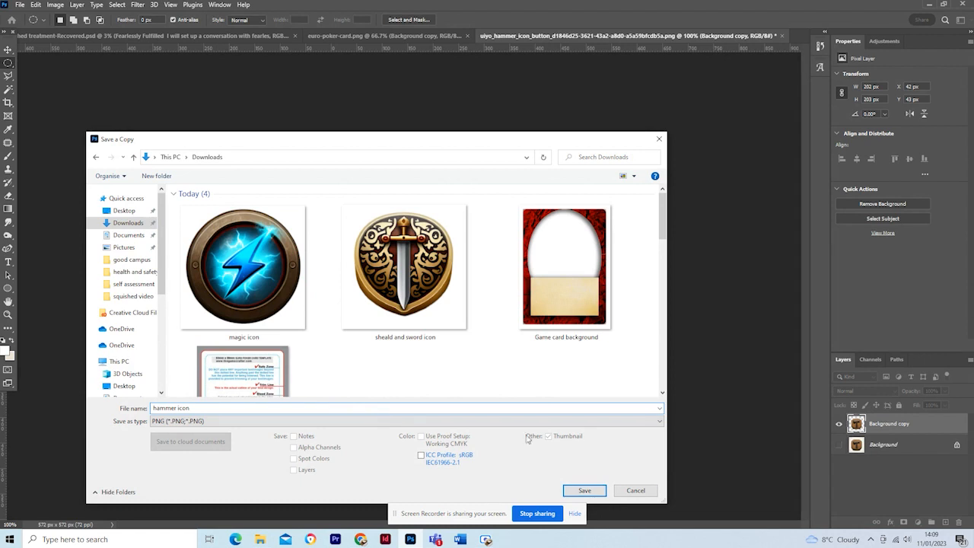
pyautogui.click(580, 489)
pyautogui.click(555, 160)
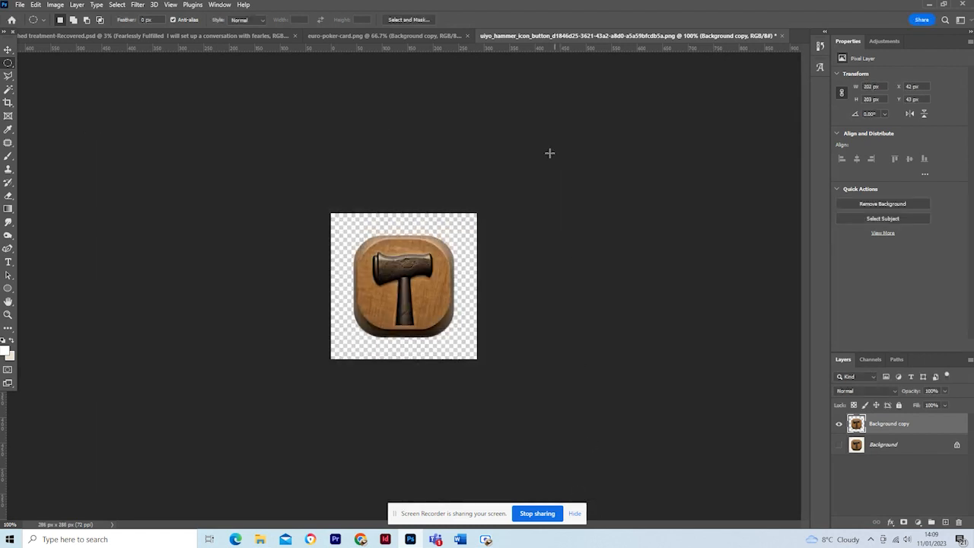
pyautogui.click(783, 36)
pyautogui.click(489, 206)
# Place the shield and sword, hammer and magic icons from the Downloads folder onto the poker card as separate layers
pyautogui.click(263, 539)
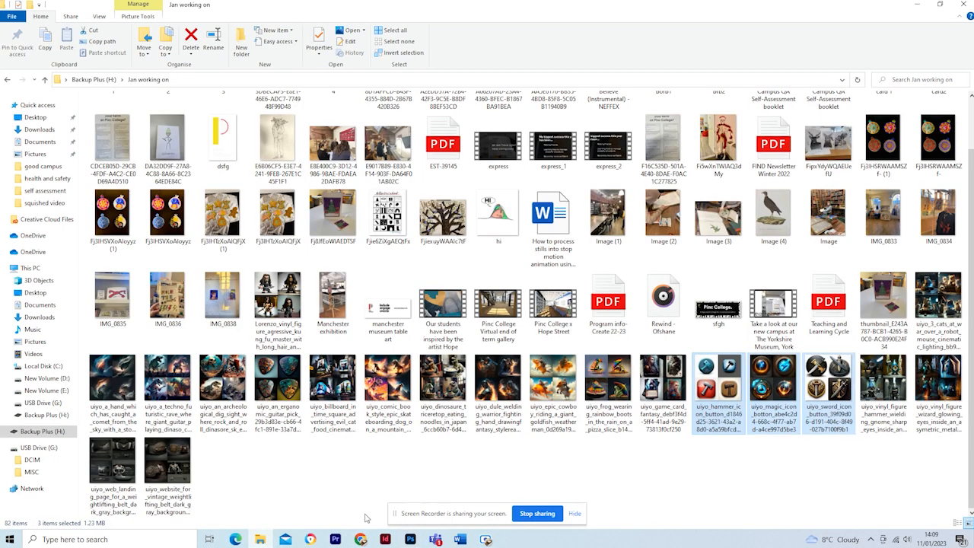
pyautogui.click(42, 130)
pyautogui.keyDown('shift'); pyautogui.click(219, 160); pyautogui.keyUp('shift')
pyautogui.moveTo(219, 162); pyautogui.dragTo(364, 352)
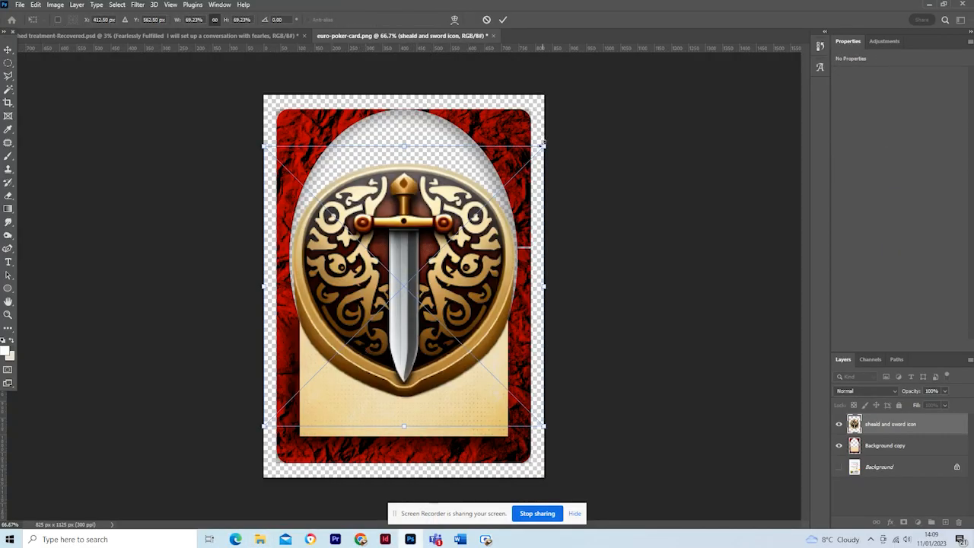
pyautogui.click(10, 53)
pyautogui.click(9, 53)
pyautogui.click(9, 53)
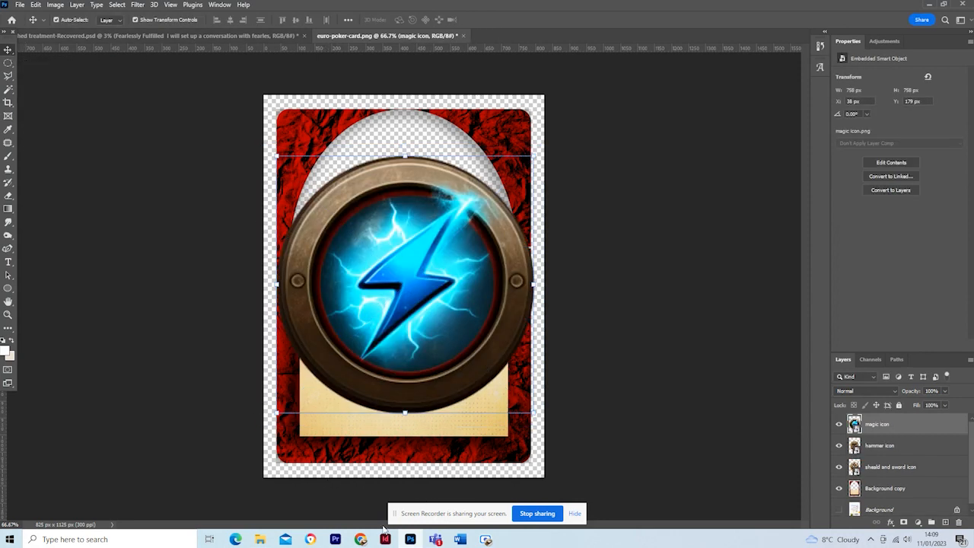
# View the fantasy game card image from the "Jan working on" folder as a reference for the icon layout
pyautogui.click(260, 539)
pyautogui.click(43, 431)
pyautogui.doubleClick(110, 206)
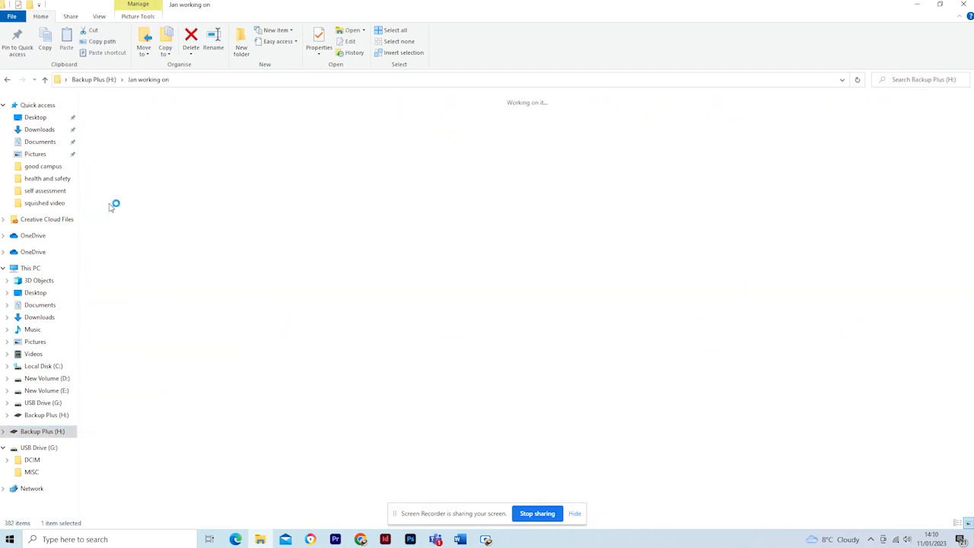
pyautogui.doubleClick(662, 445)
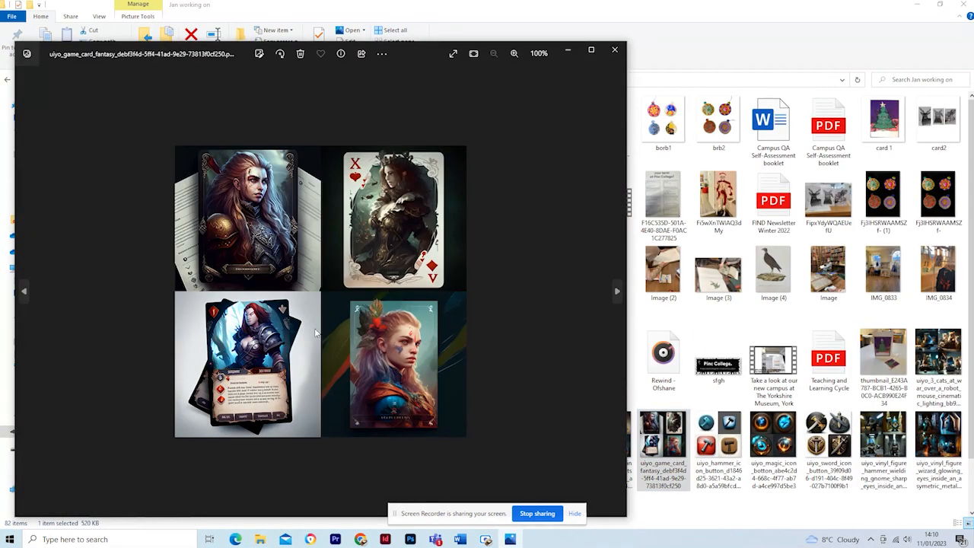
# Shrink the magic icon on the poker card and fit it over the lower-left corner of the text box
pyautogui.click(410, 539)
pyautogui.moveTo(533, 158); pyautogui.dragTo(317, 422)
pyautogui.press('Return')
# Scale the hammer icon to about 146 × 147 px and place it directly to the right of the magic icon
pyautogui.click(7, 48)
pyautogui.click(369, 261)
pyautogui.moveTo(505, 190); pyautogui.dragTo(524, 214)
pyautogui.moveTo(561, 167); pyautogui.dragTo(342, 367)
pyautogui.moveTo(337, 411); pyautogui.dragTo(327, 422)
pyautogui.moveTo(269, 462); pyautogui.dragTo(273, 459)
pyautogui.moveTo(282, 408); pyautogui.dragTo(336, 409)
pyautogui.click(7, 63)
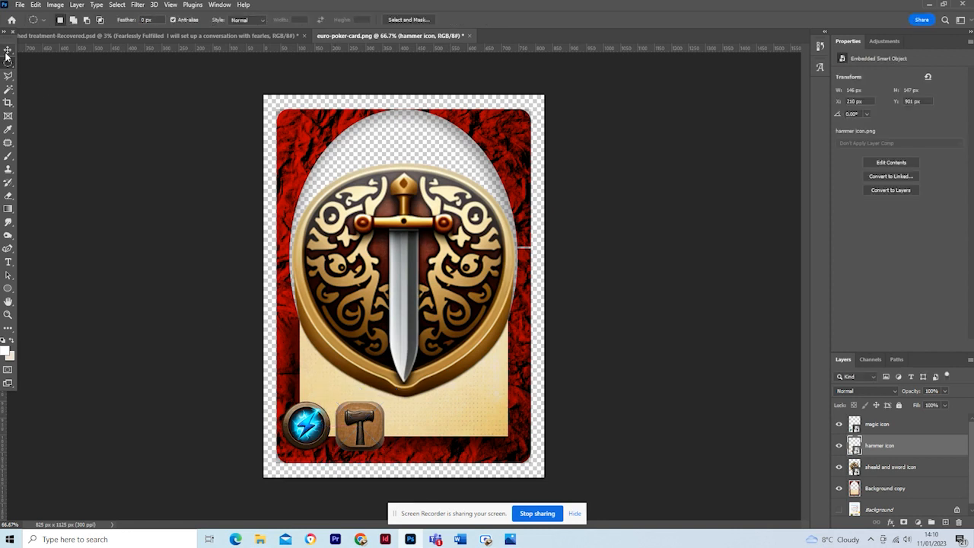
# Scale the shield and sword icon to about 141 × 148 px above the magic icon, and hide all three icon layers
pyautogui.click(890, 466)
pyautogui.hotkey('ctrl', 't')
pyautogui.moveTo(545, 144); pyautogui.dragTo(296, 409)
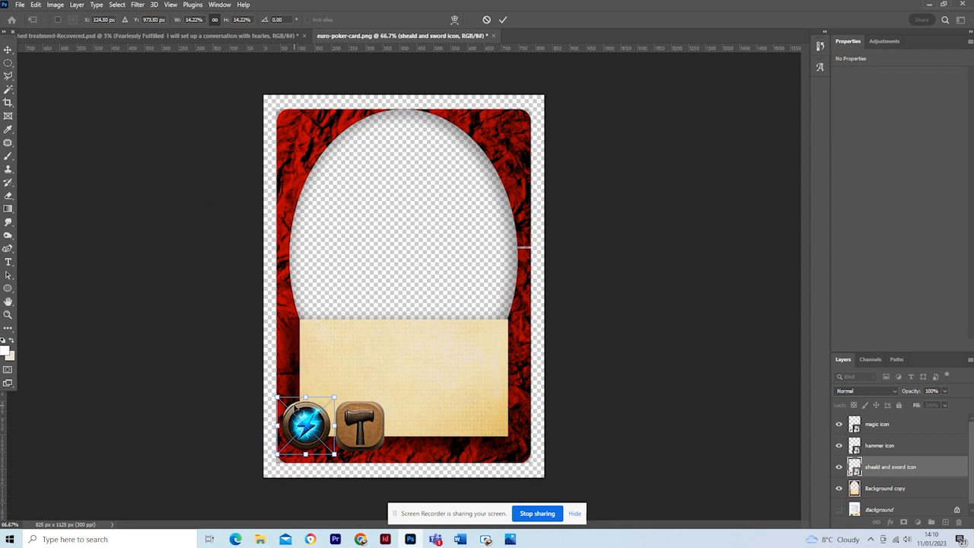
pyautogui.moveTo(314, 457); pyautogui.dragTo(323, 375)
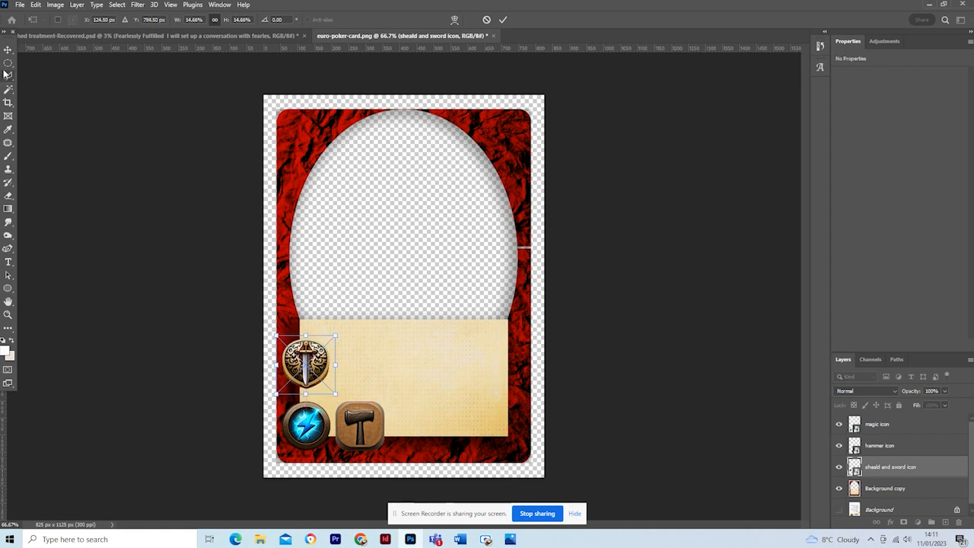
pyautogui.click(8, 65)
pyautogui.moveTo(838, 466); pyautogui.dragTo(840, 424)
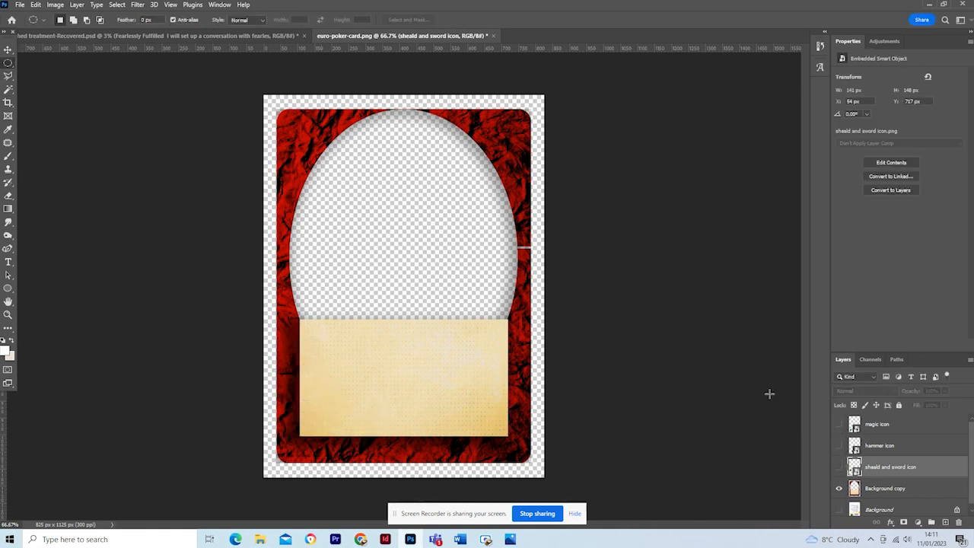
pyautogui.click(435, 538)
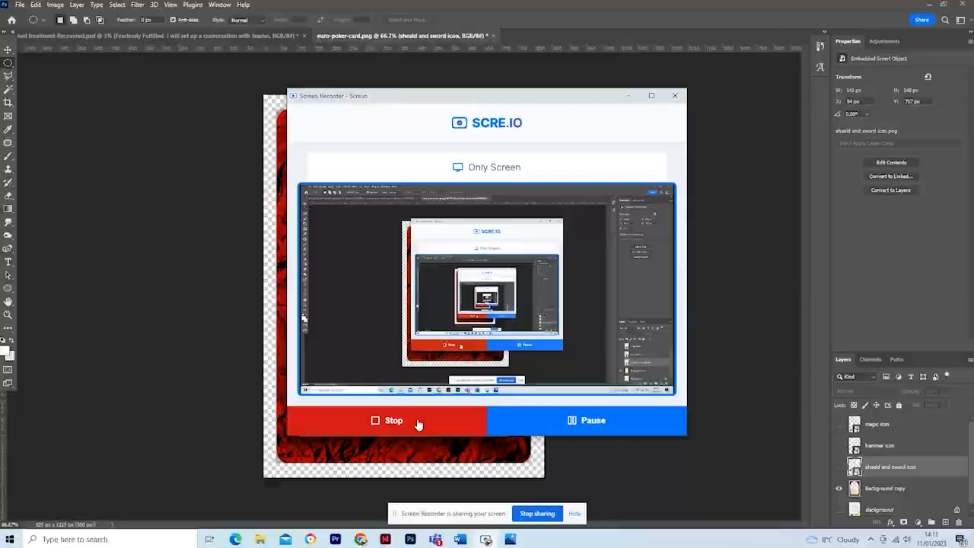
pyautogui.click(420, 425)
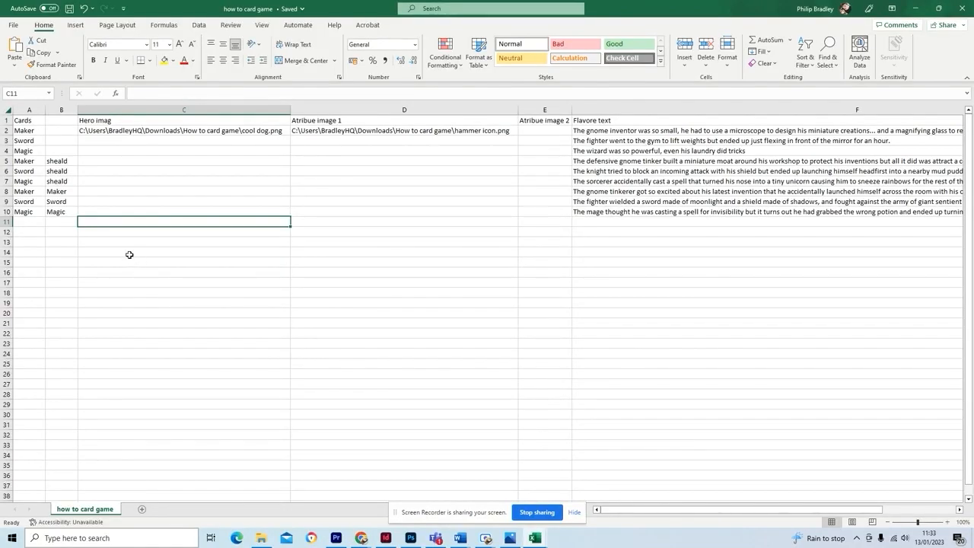
# Examine the hero image and first attribute image file paths in row 2 of the "how to card game" spreadsheet
pyautogui.click(131, 129)
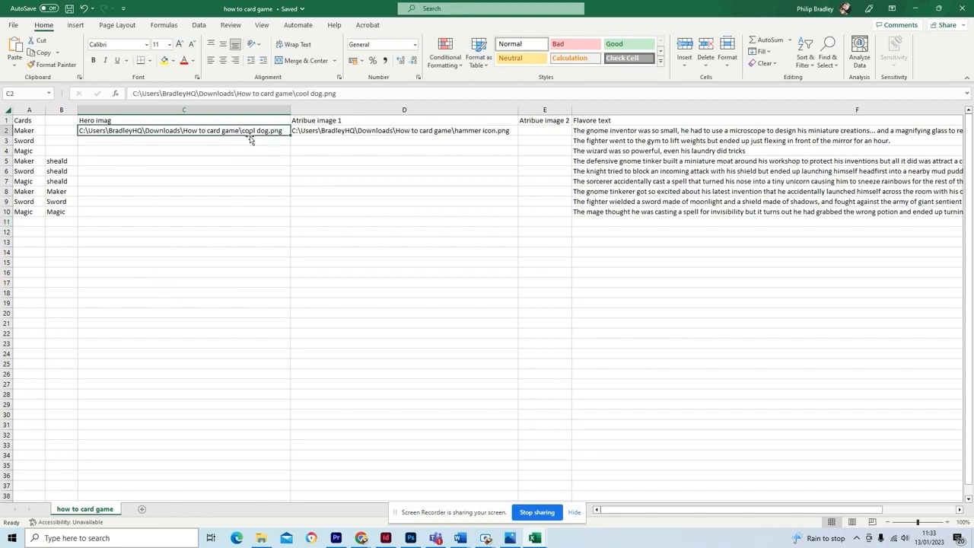
pyautogui.click(319, 131)
pyautogui.click(235, 145)
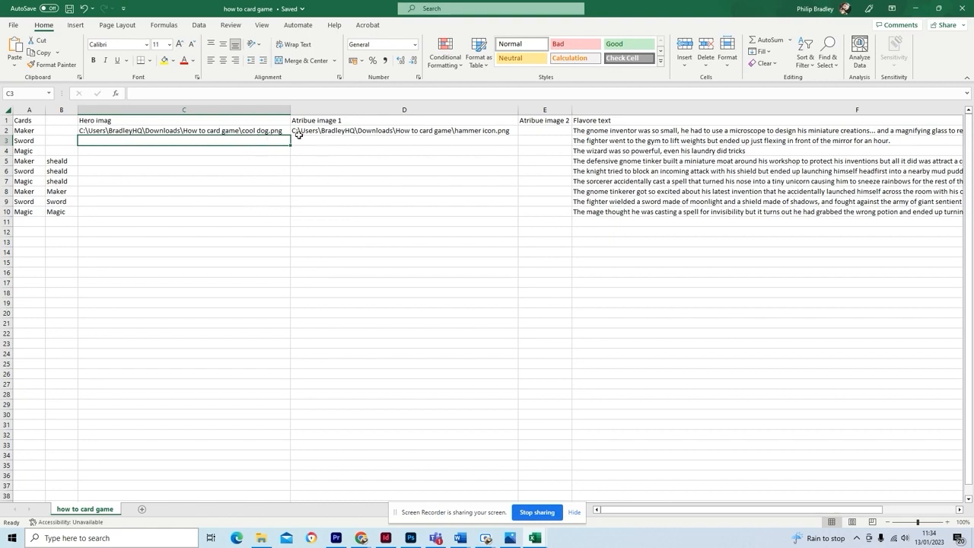
# Switch to File Explorer and copy the address of the "How to card game" folder
pyautogui.click(262, 541)
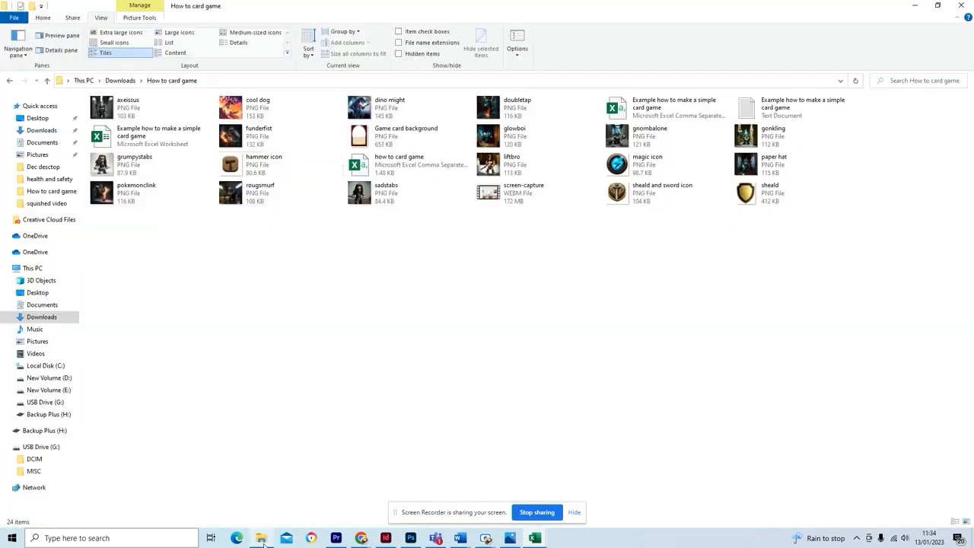
pyautogui.click(68, 81)
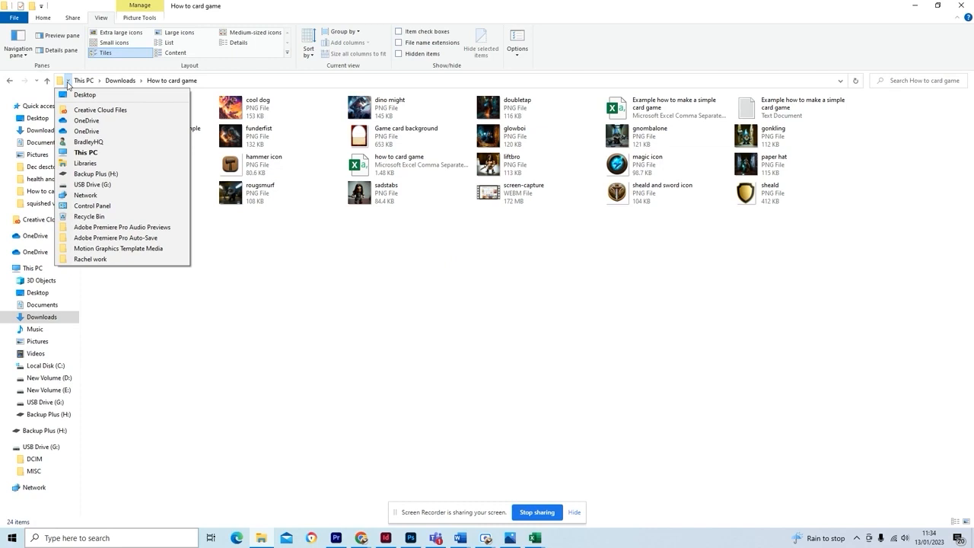
pyautogui.click(68, 81)
pyautogui.rightClick(68, 82)
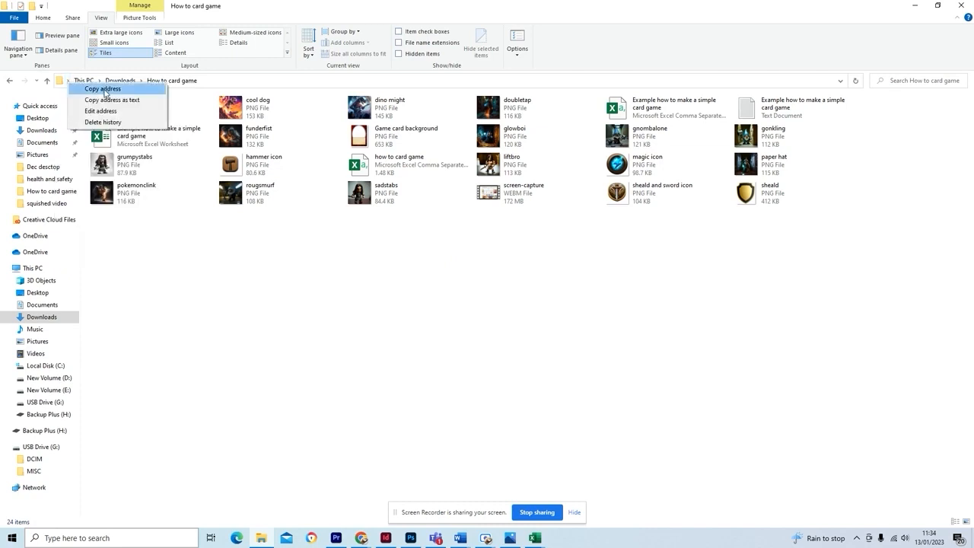
pyautogui.click(108, 95)
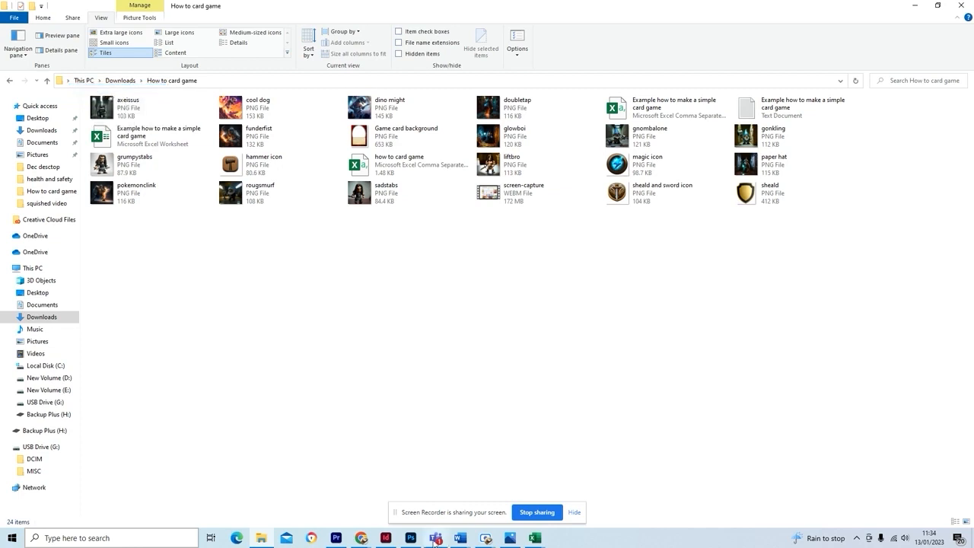
# Switch to the "how to card game" workbook in Excel and paste the folder address into cell C3 under the hero image heading
pyautogui.click(531, 540)
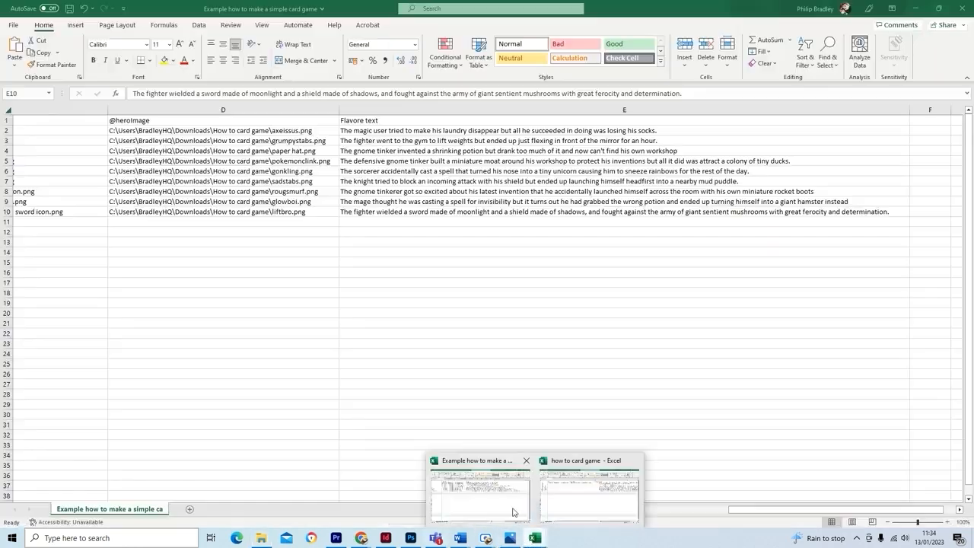
pyautogui.click(548, 515)
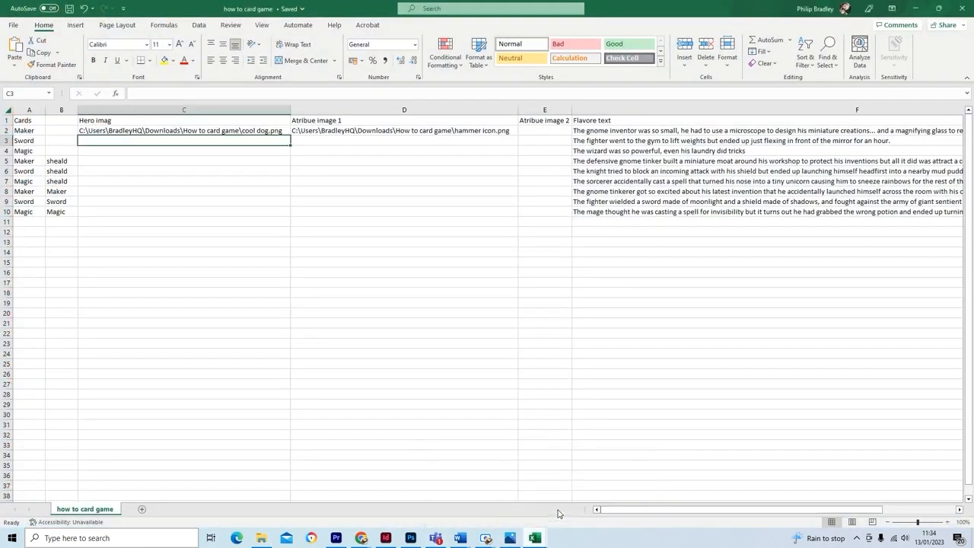
pyautogui.rightClick(110, 141)
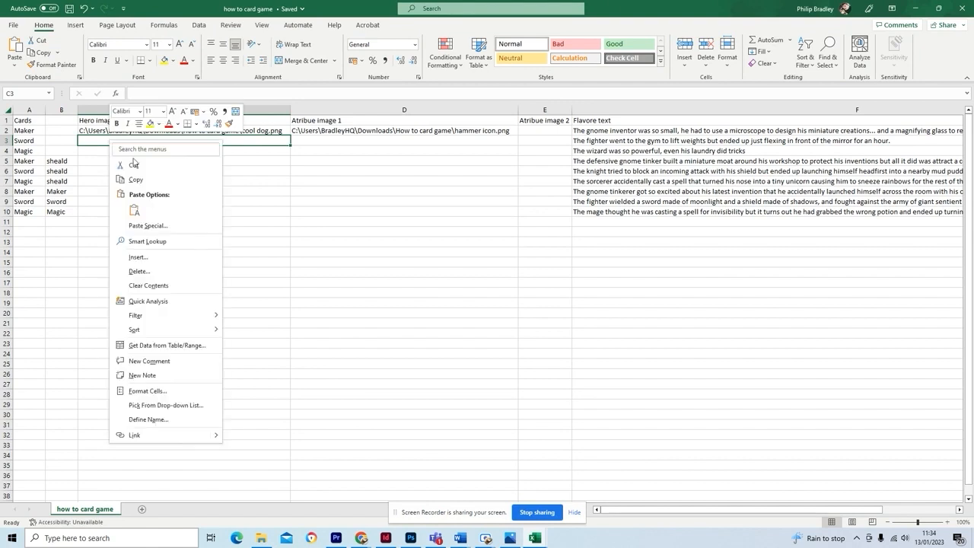
pyautogui.click(134, 211)
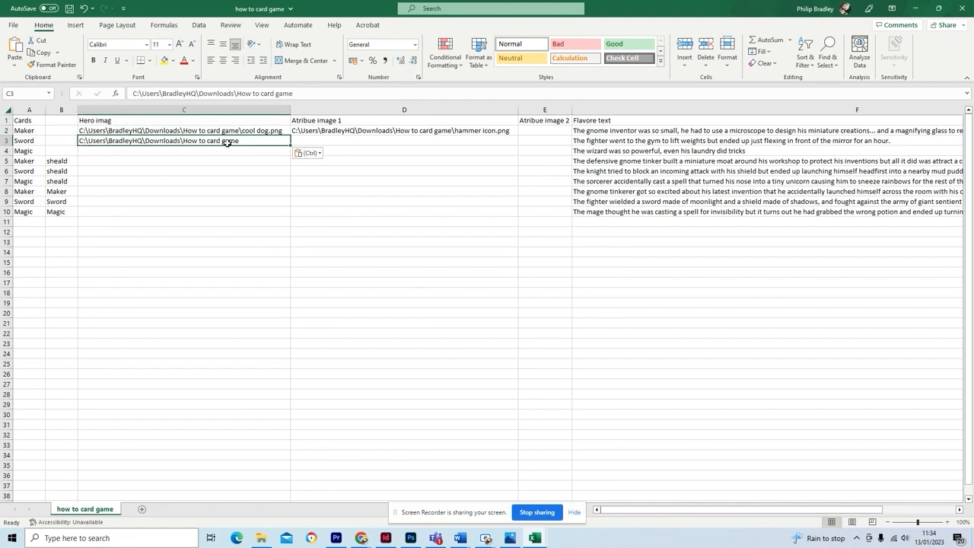
# Copy a backslash from within the path in cell C3 and paste it at the end, after "How to card game"
pyautogui.moveTo(237, 92); pyautogui.dragTo(234, 93)
pyautogui.rightClick(235, 93)
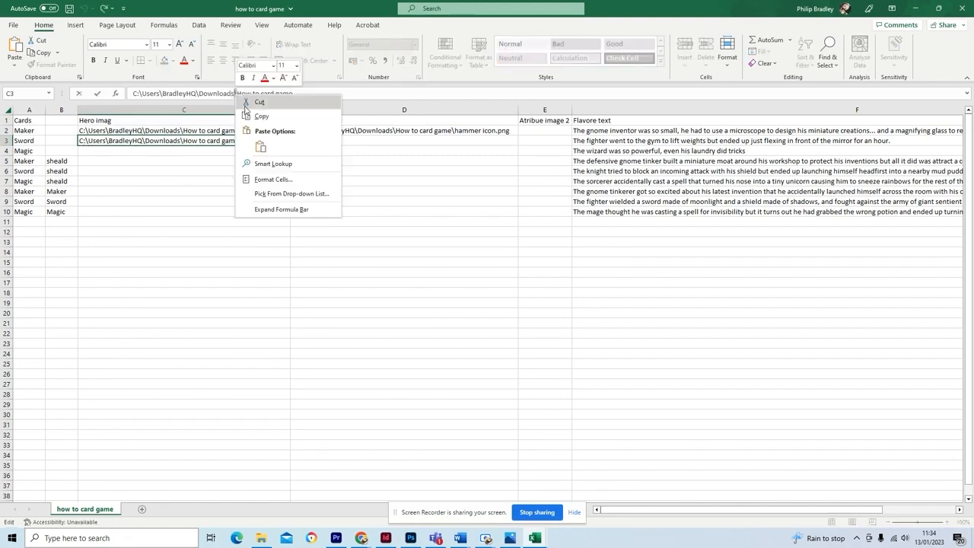
pyautogui.click(254, 117)
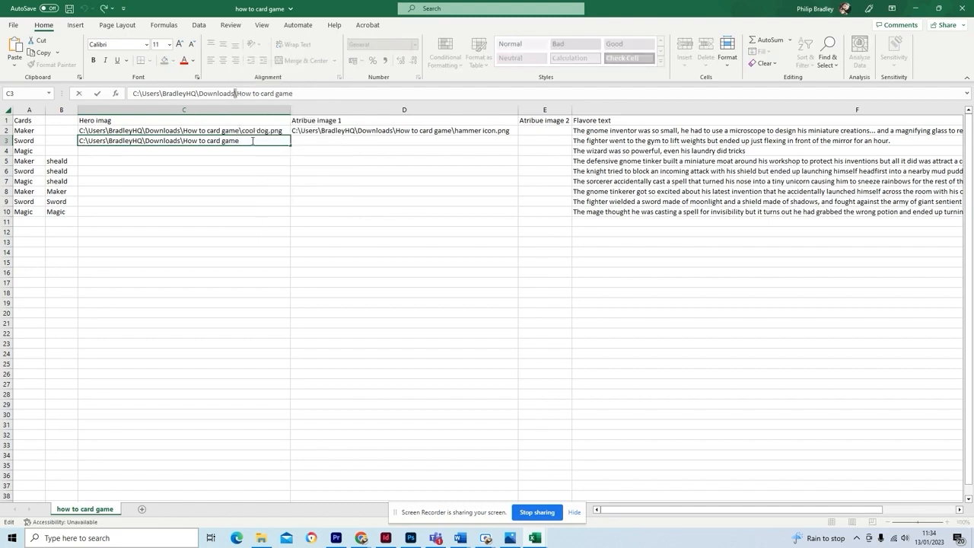
pyautogui.rightClick(308, 95)
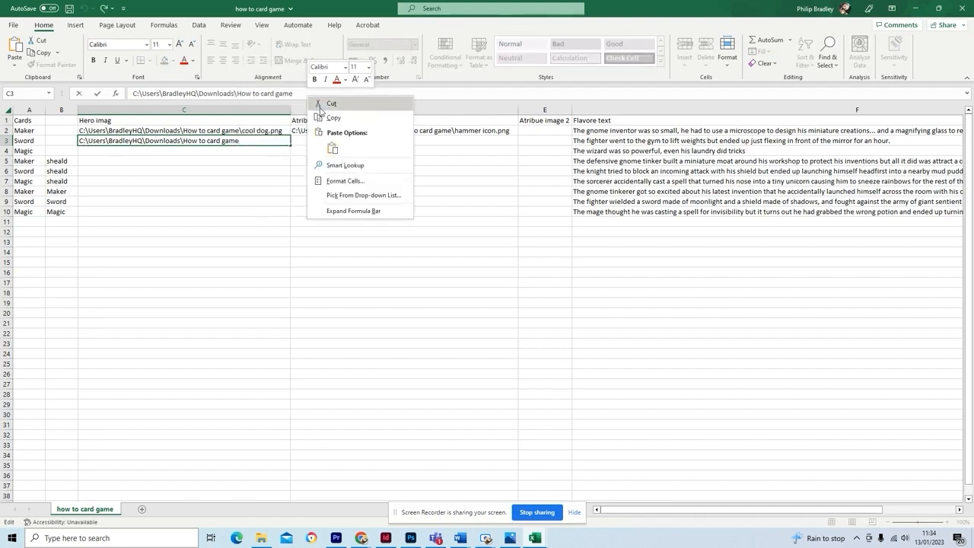
pyautogui.click(332, 148)
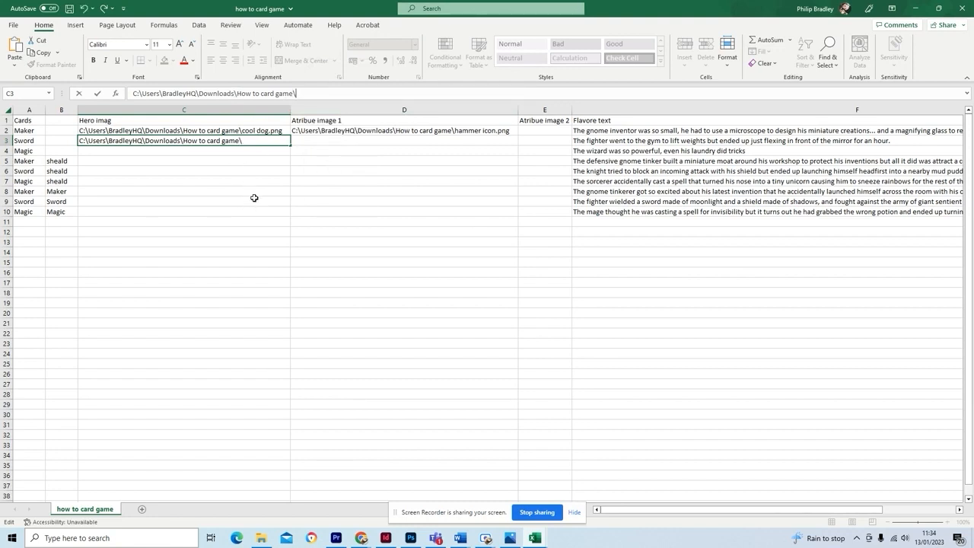
# In File Explorer, copy the file name of the "pokemonclink" image without renaming the file
pyautogui.moveTo(263, 537)
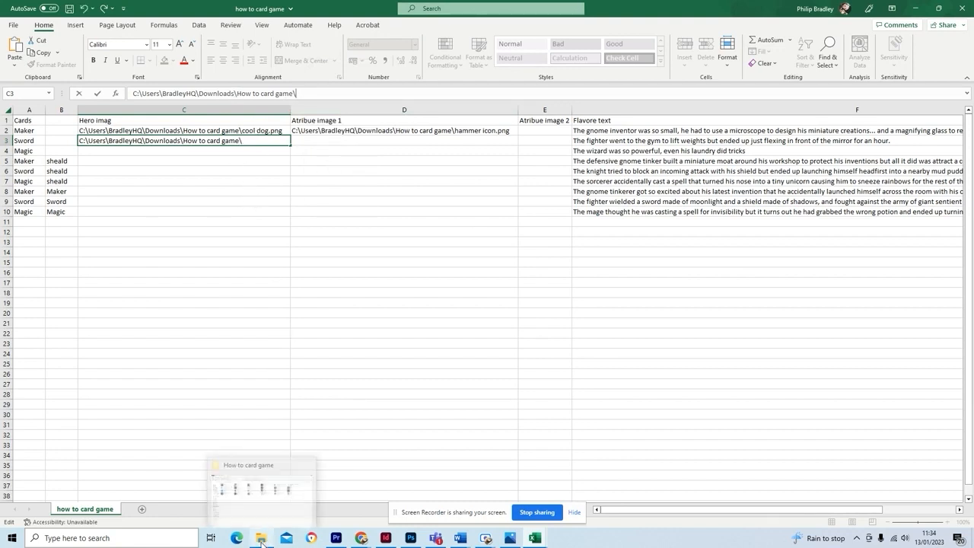
pyautogui.click(274, 481)
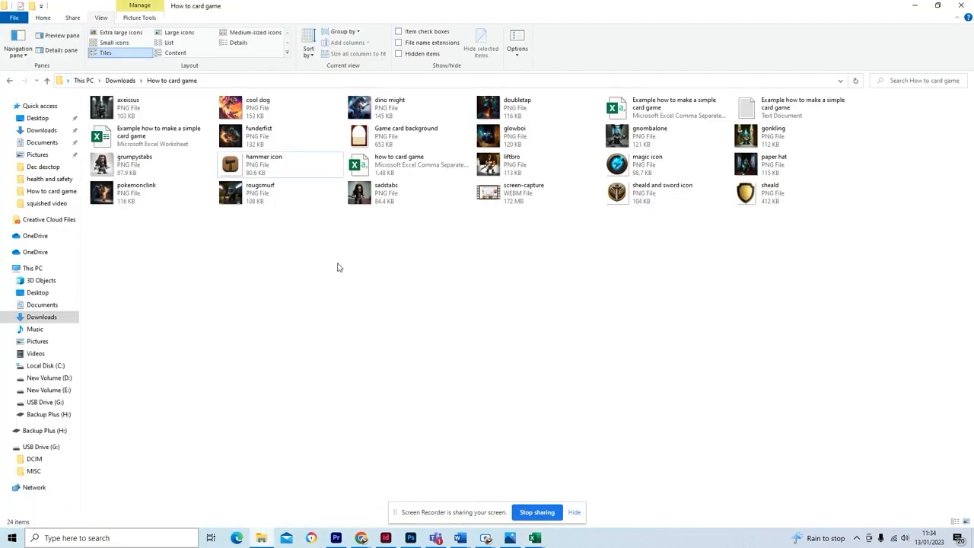
pyautogui.click(150, 195)
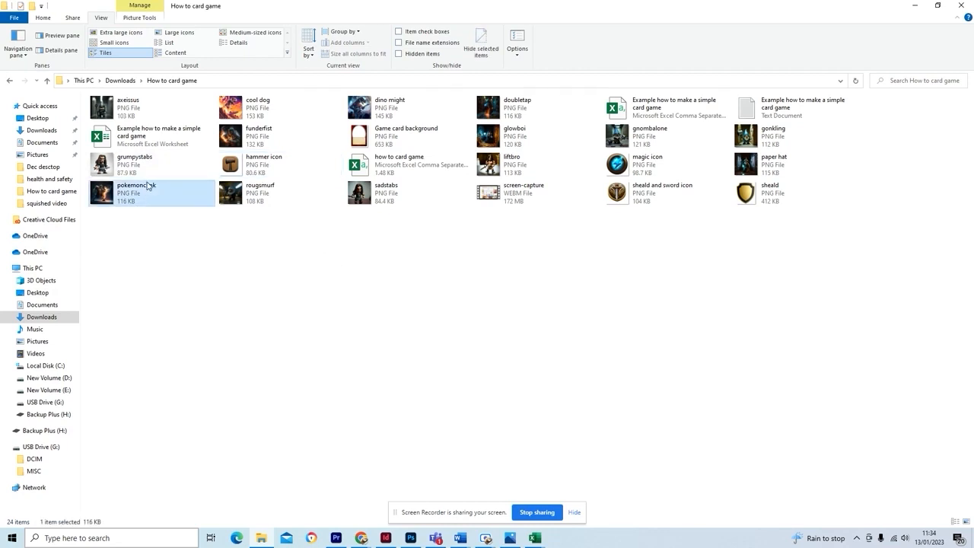
pyautogui.rightClick(150, 188)
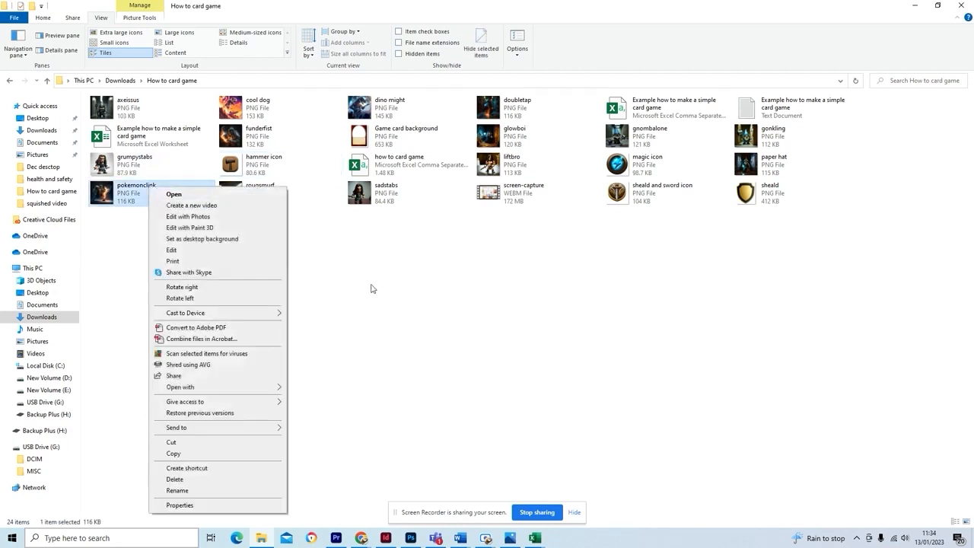
pyautogui.click(187, 491)
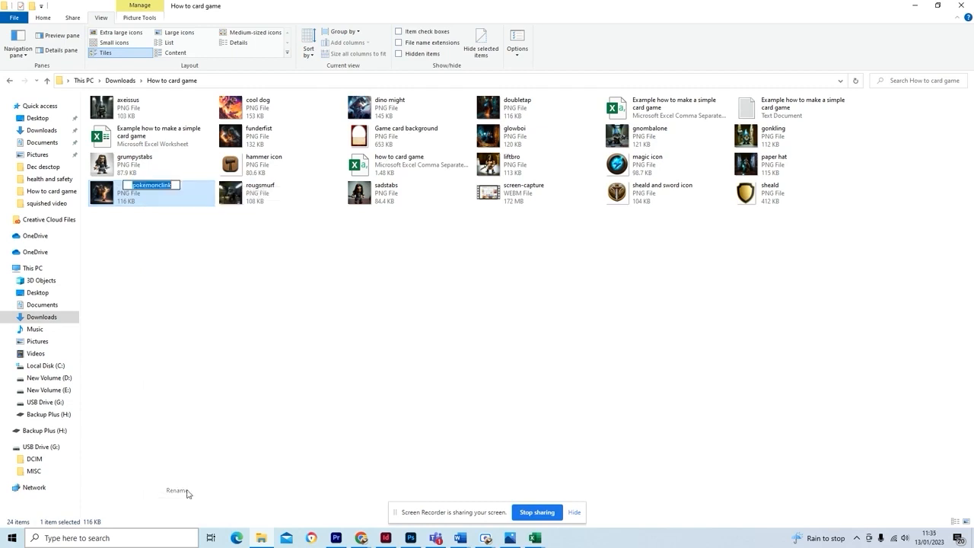
pyautogui.rightClick(158, 184)
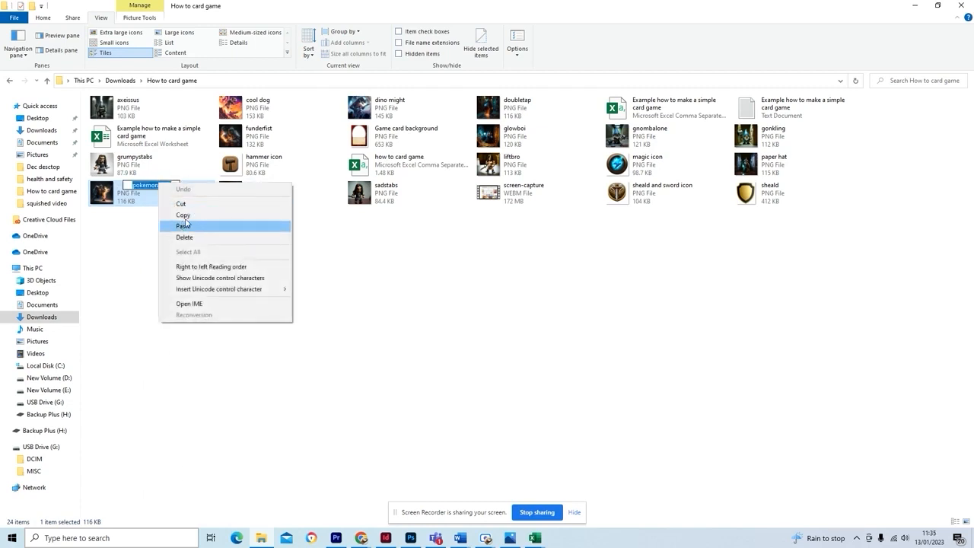
pyautogui.click(186, 217)
pyautogui.click(223, 290)
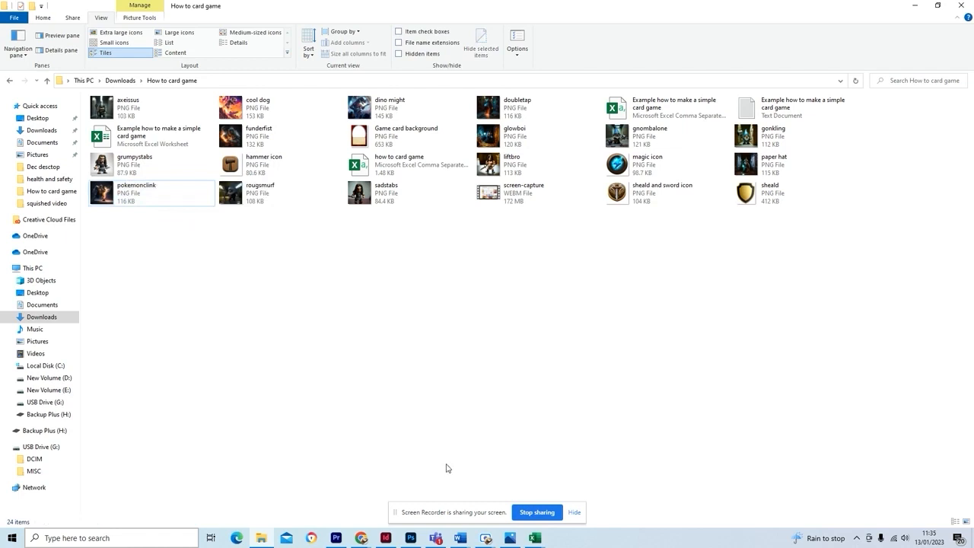
# Back in the "how to card game" workbook, complete the path in cell C3 with the file name pokemonclink.png
pyautogui.moveTo(537, 540)
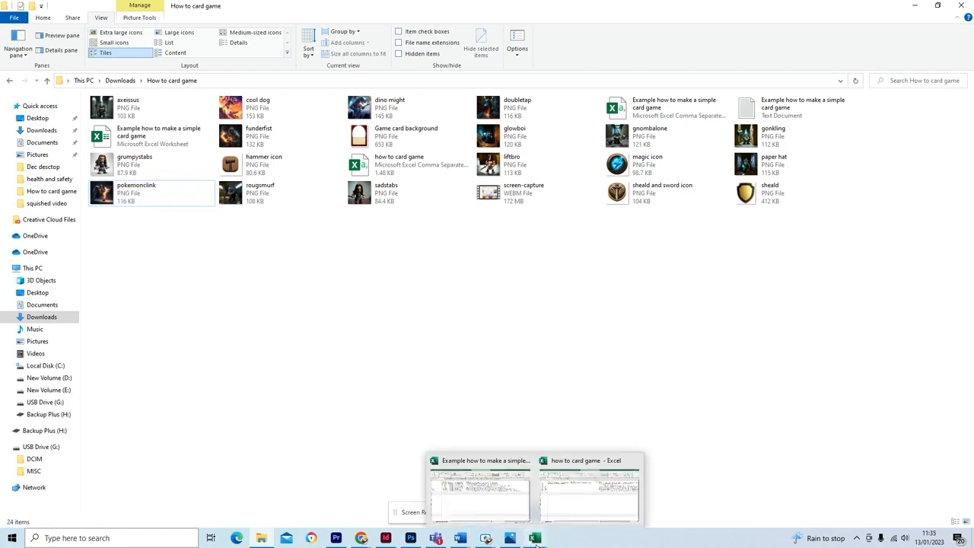
pyautogui.click(559, 522)
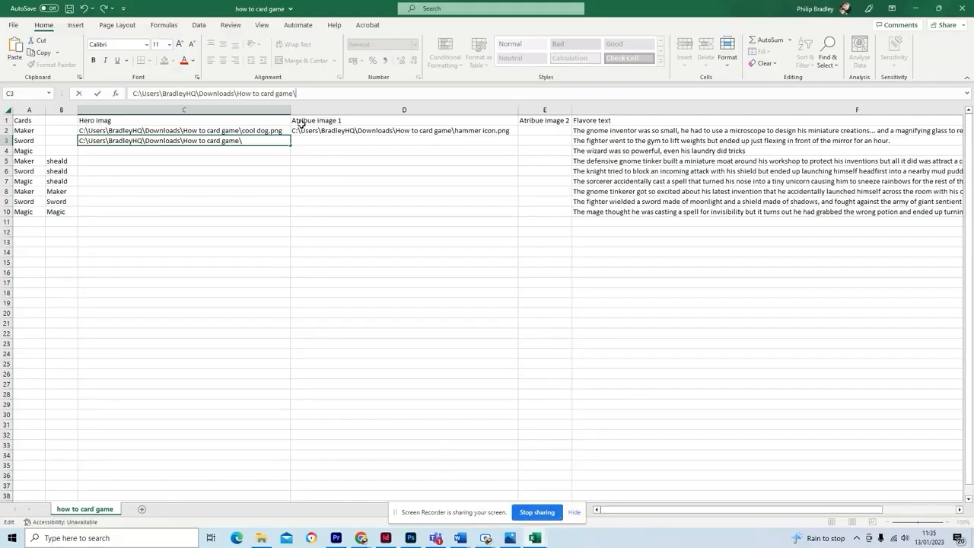
pyautogui.rightClick(314, 93)
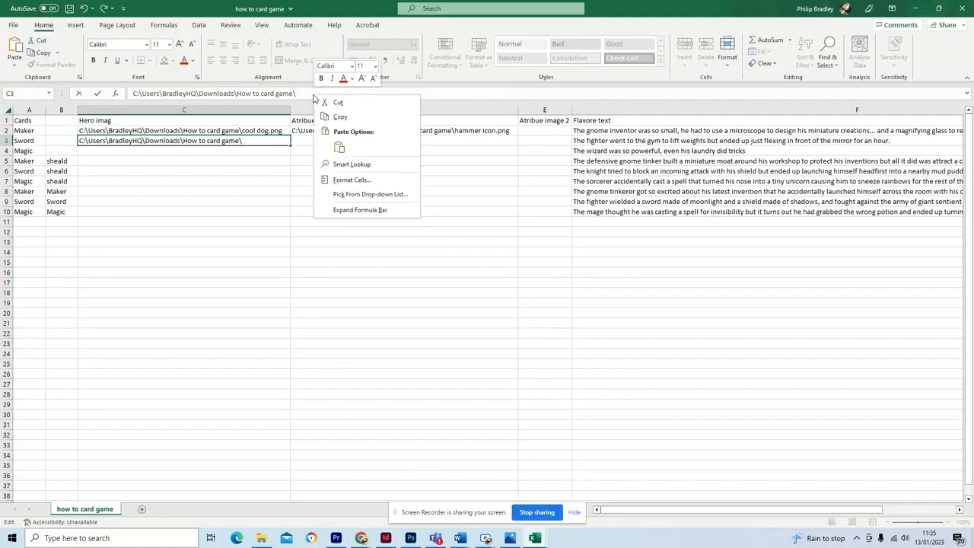
pyautogui.click(338, 144)
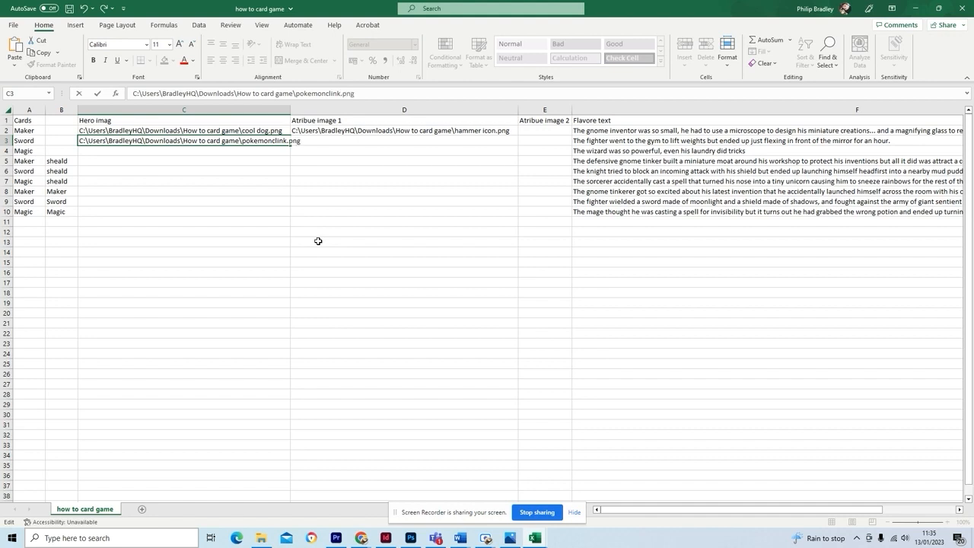
pyautogui.click(278, 188)
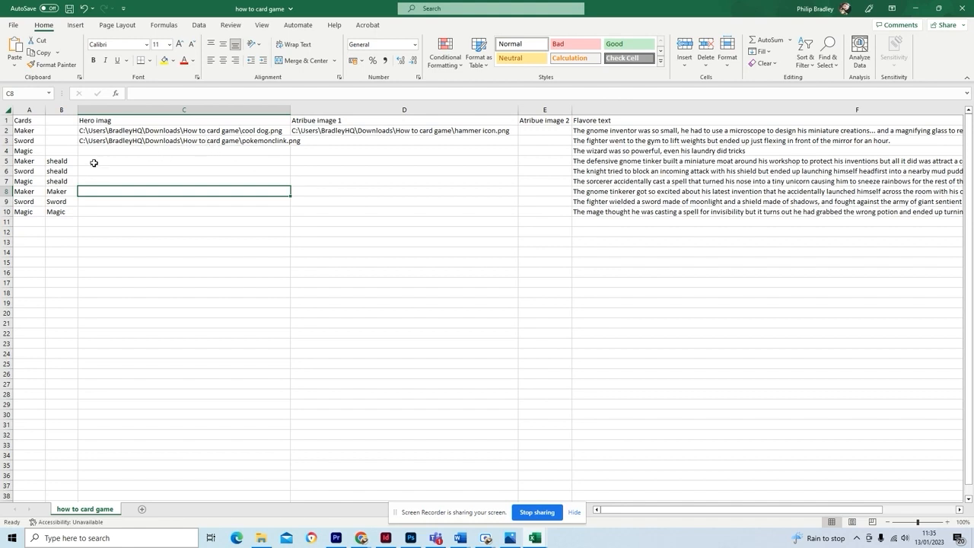
# Fit column C to its contents and fill the image path from C3 across into D3
pyautogui.click(116, 142)
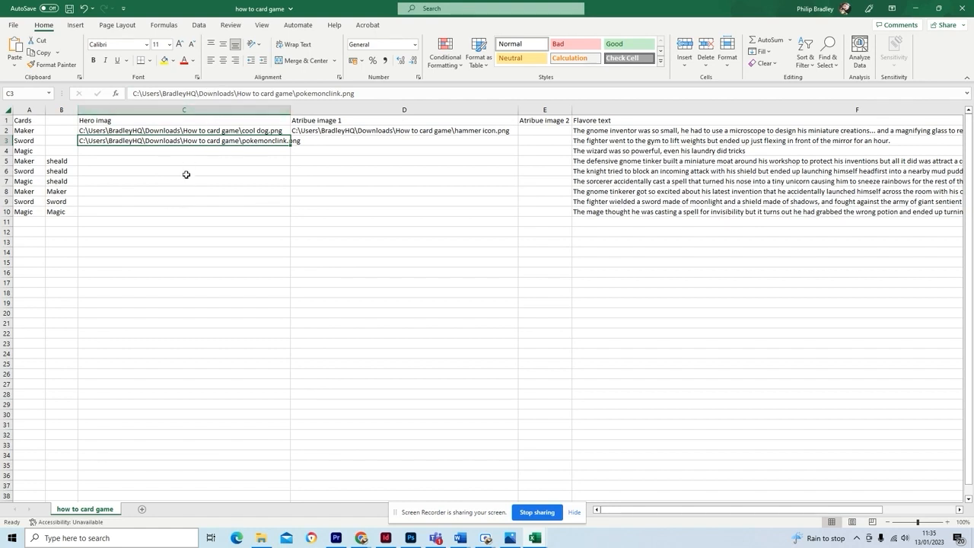
pyautogui.click(237, 151)
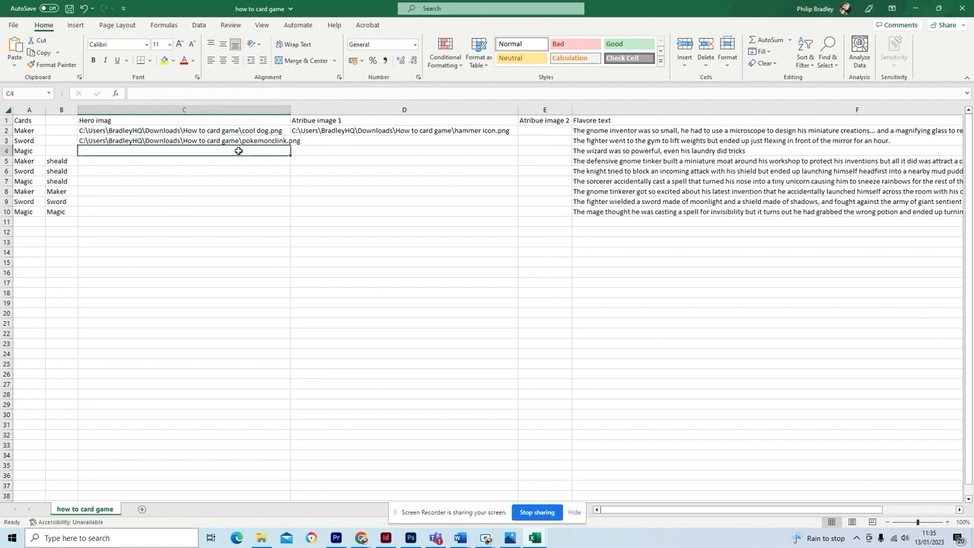
pyautogui.doubleClick(291, 111)
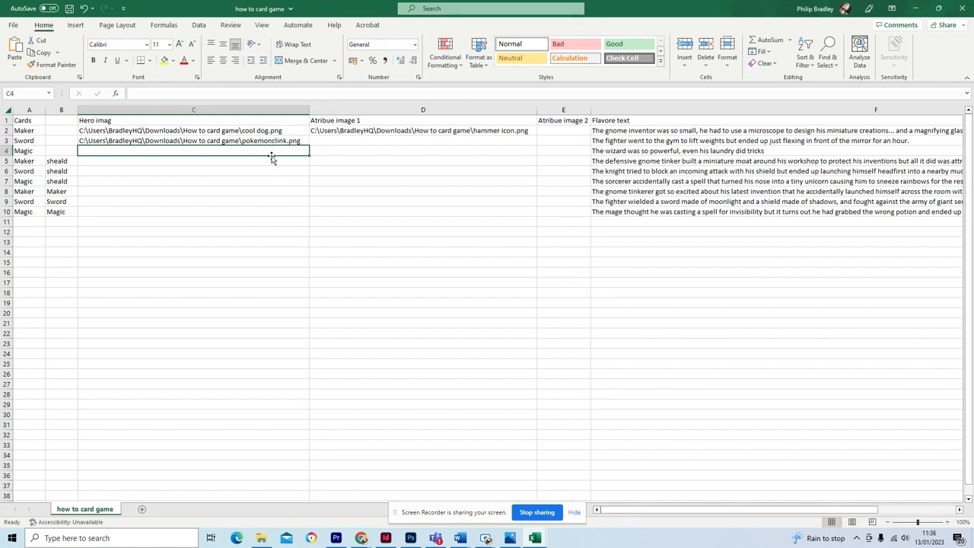
pyautogui.click(307, 142)
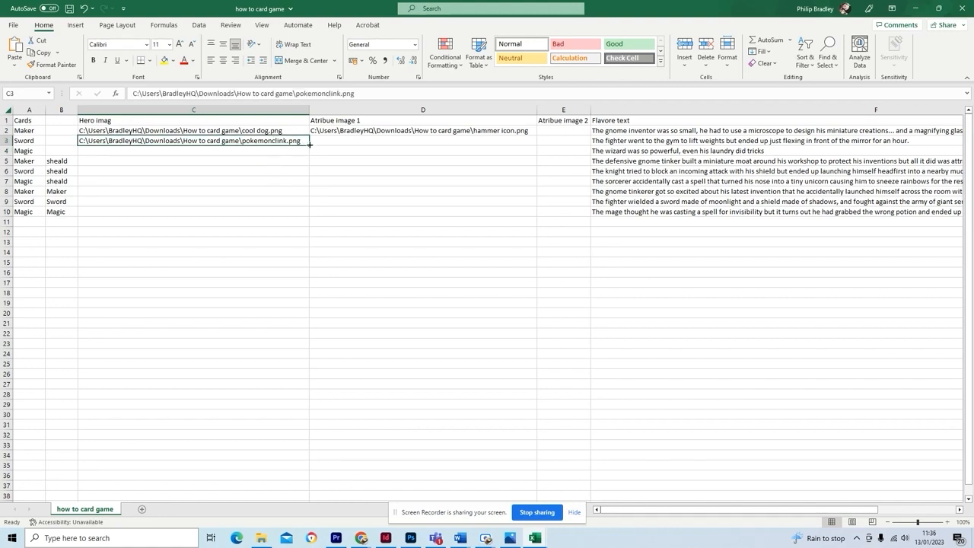
pyautogui.moveTo(309, 145); pyautogui.dragTo(393, 148)
pyautogui.click(481, 150)
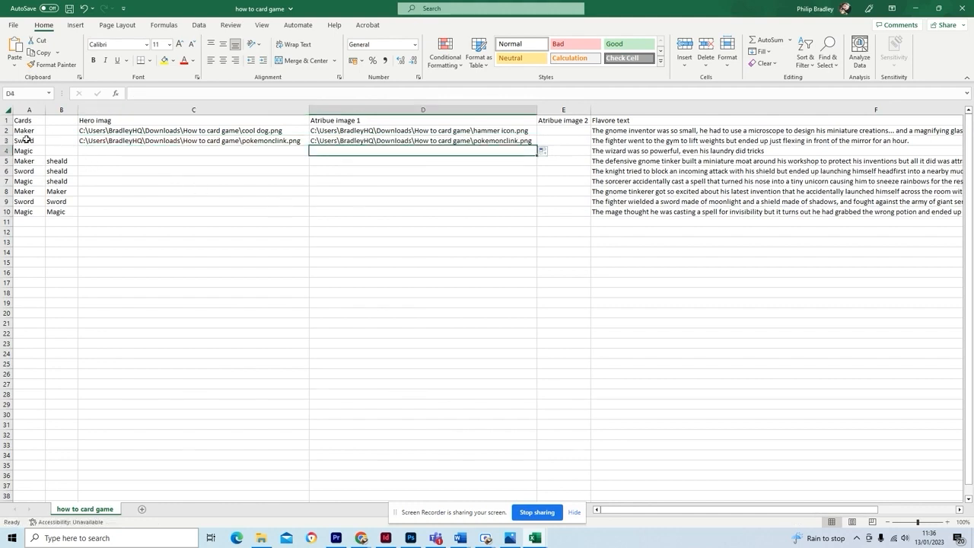
# Copy the file name of the "sheald and sword icon" image in File Explorer and return to the "how to card game" workbook
pyautogui.click(262, 540)
pyautogui.click(678, 196)
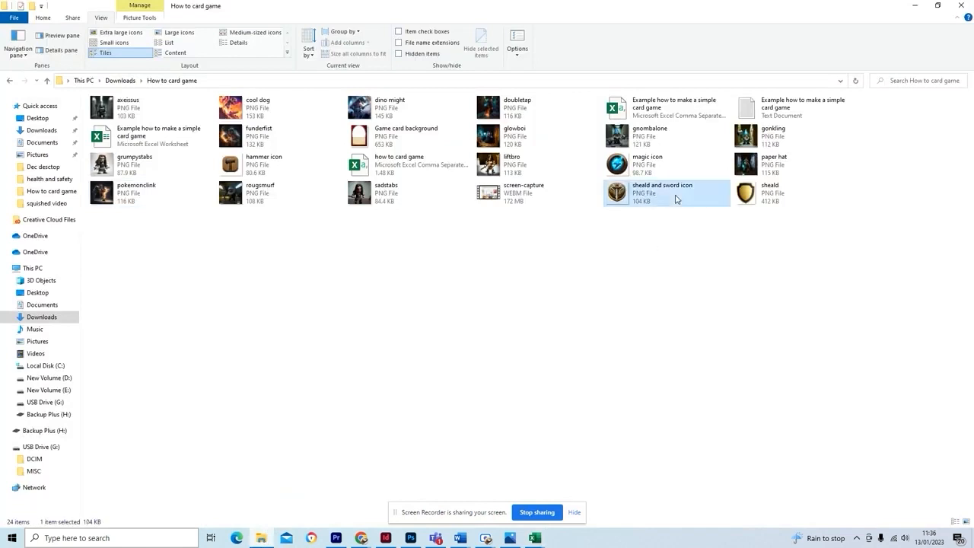
pyautogui.rightClick(689, 190)
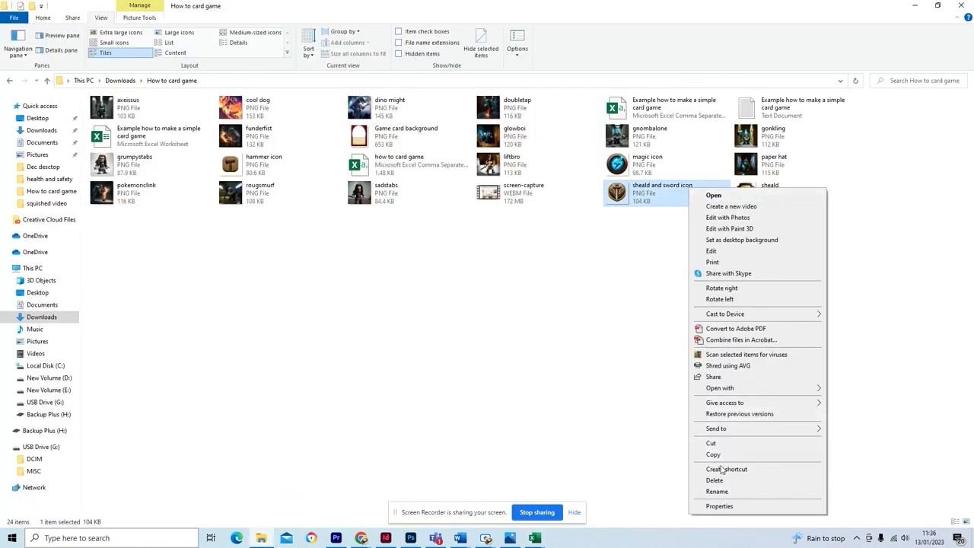
pyautogui.click(717, 491)
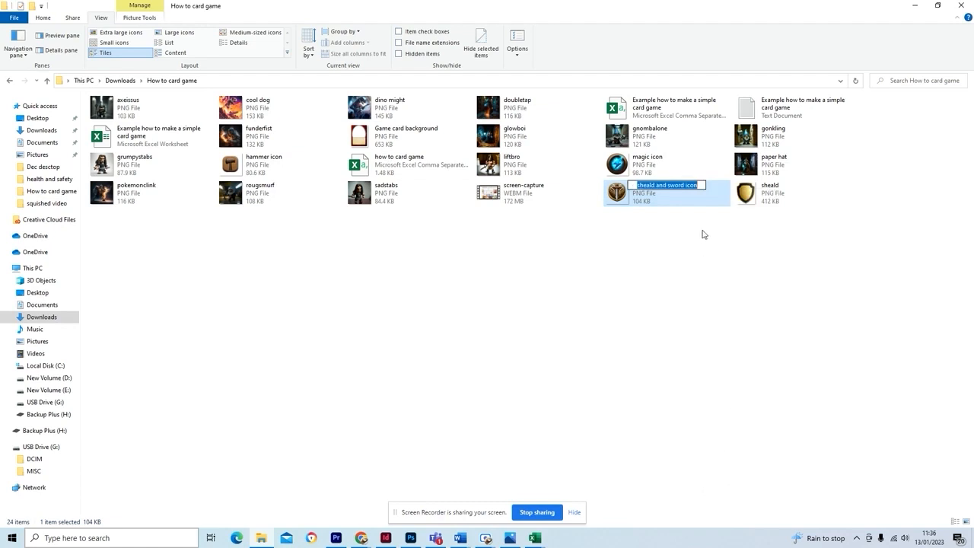
pyautogui.rightClick(684, 187)
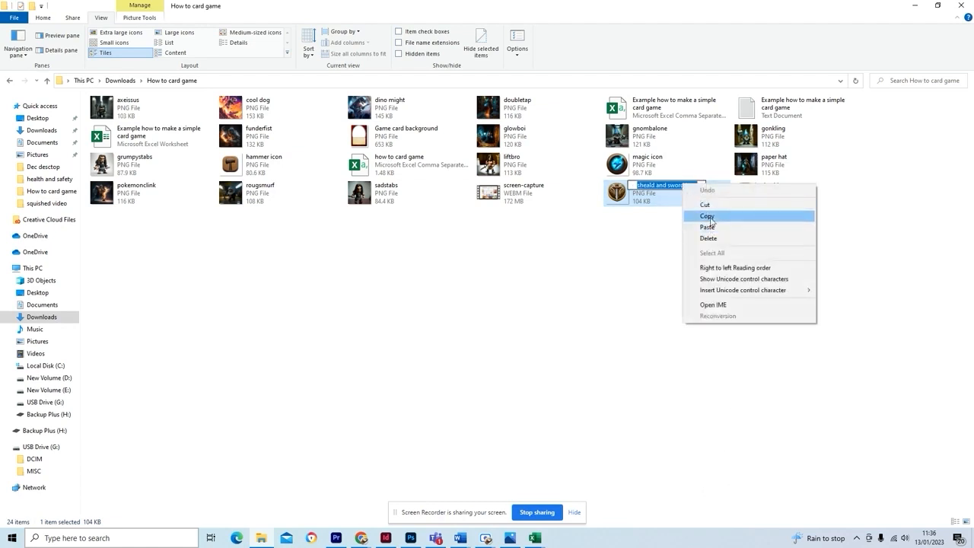
pyautogui.click(708, 217)
pyautogui.click(661, 252)
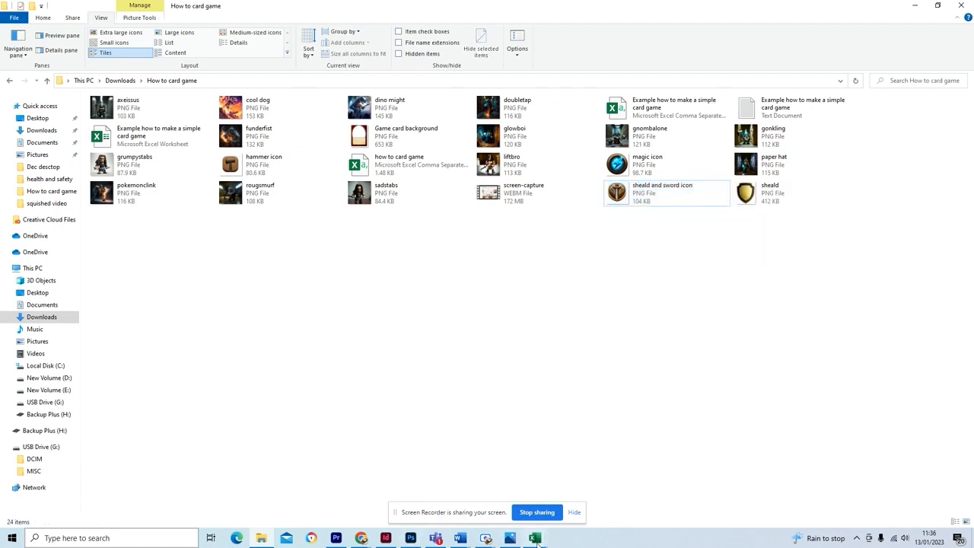
pyautogui.moveTo(537, 540)
pyautogui.click(559, 504)
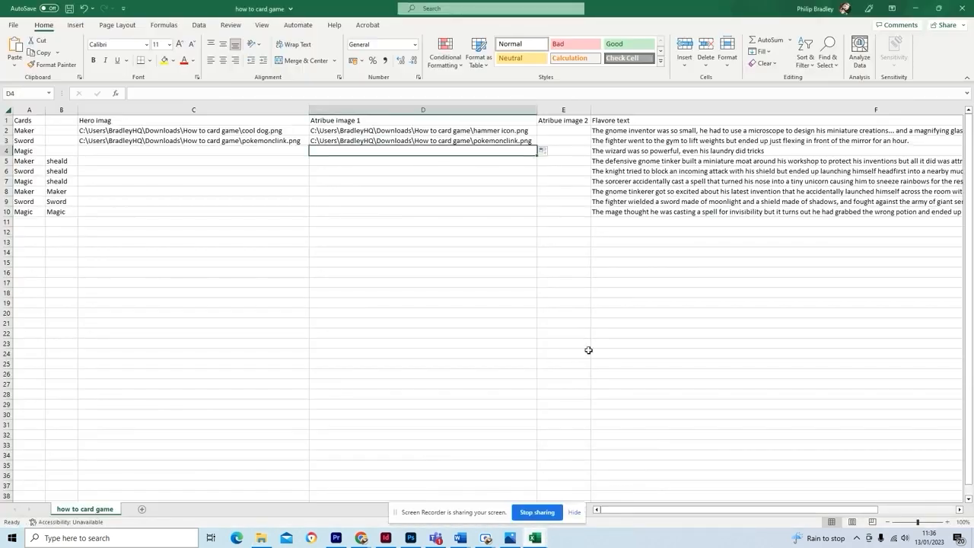
# Replace the file name in cell D3's path with sheald and sword icon, keeping .png, and fit column D to its contents
pyautogui.click(507, 141)
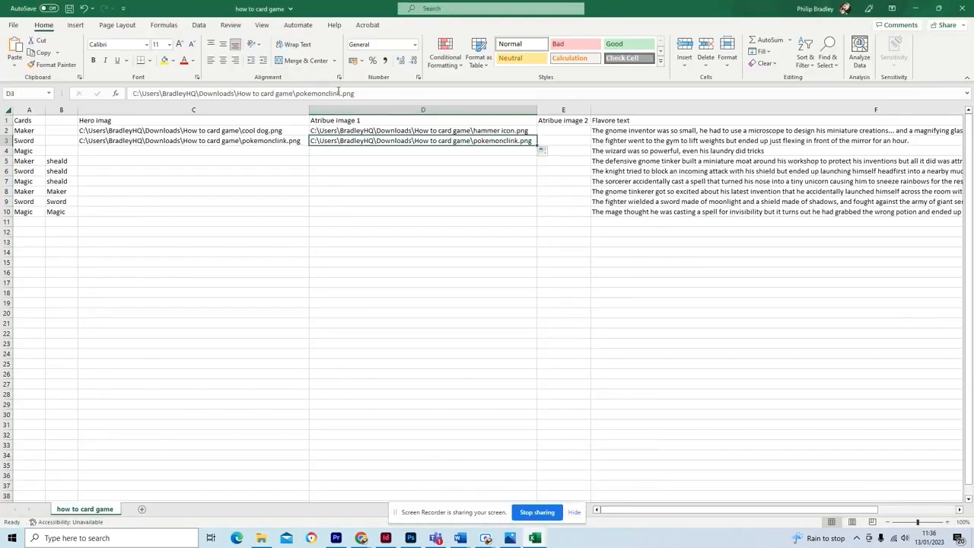
pyautogui.moveTo(340, 93); pyautogui.dragTo(297, 95)
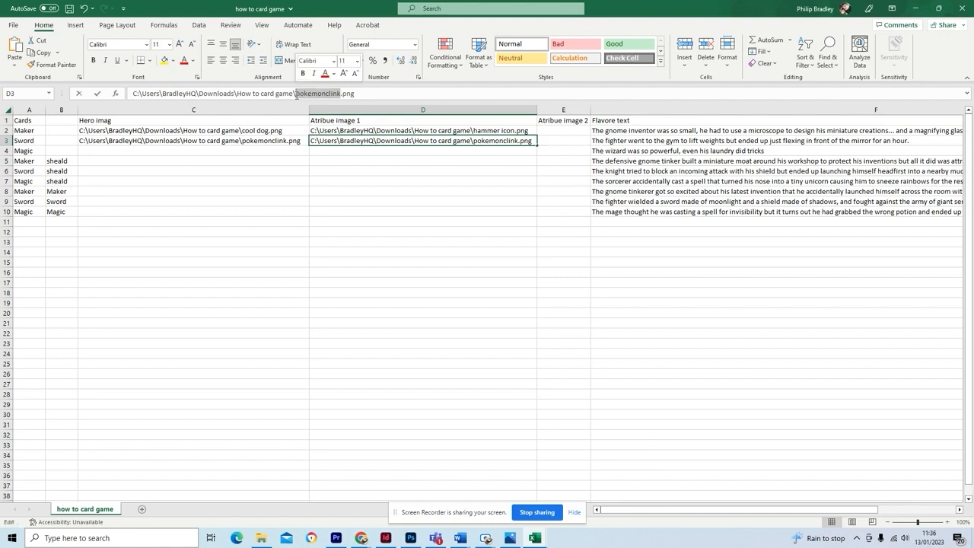
pyautogui.rightClick(297, 95)
pyautogui.click(333, 148)
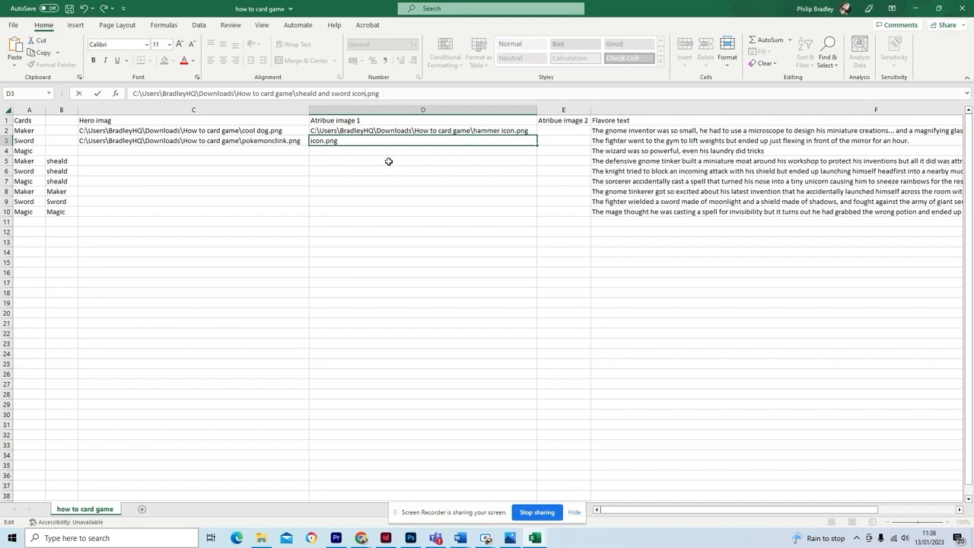
pyautogui.click(388, 161)
pyautogui.doubleClick(538, 111)
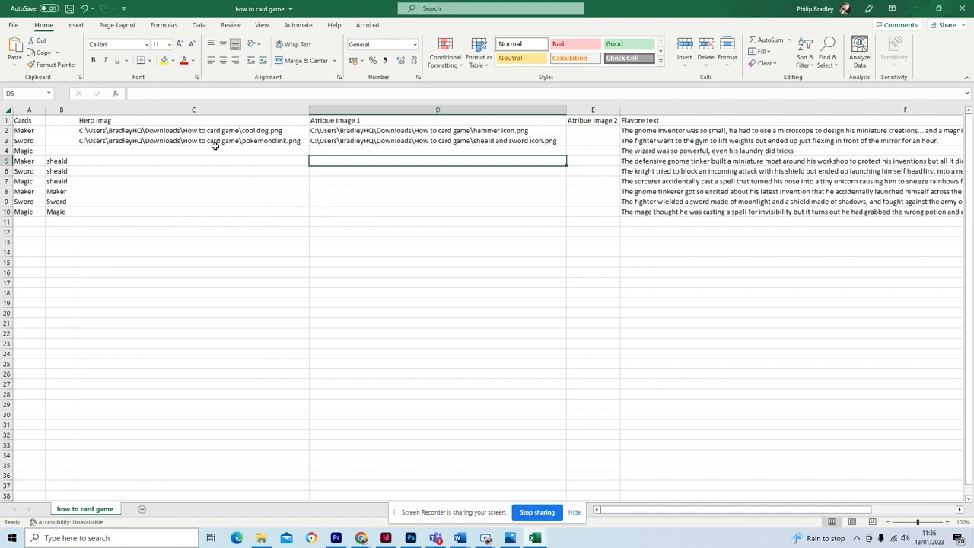
# Examine which hero and attribute image cells in rows 4 to 10 need paths, including the second attribute image column
pyautogui.moveTo(207, 153); pyautogui.dragTo(209, 211)
pyautogui.moveTo(354, 153); pyautogui.dragTo(355, 210)
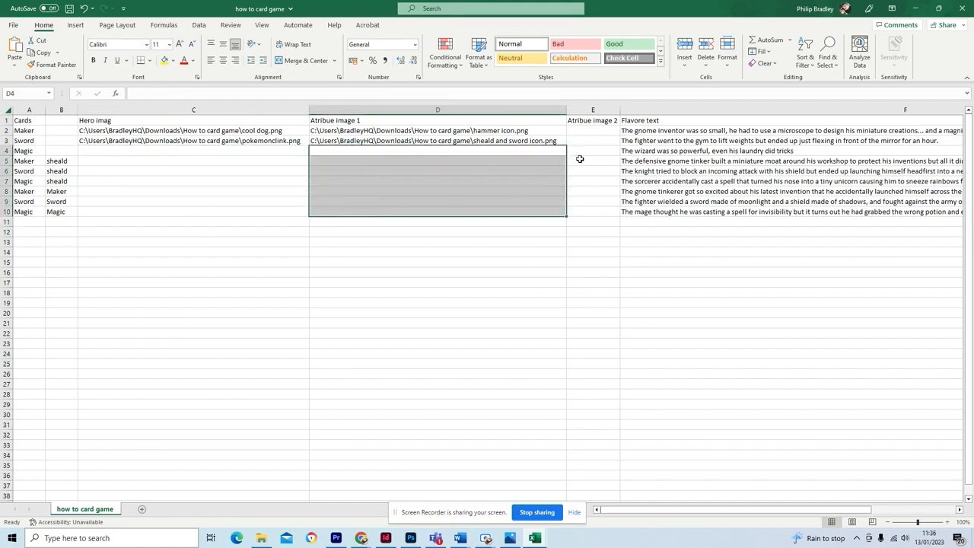
pyautogui.moveTo(579, 161)
pyautogui.mouseDown()
pyautogui.moveTo(578, 188)
pyautogui.moveTo(576, 179)
pyautogui.mouseUp()
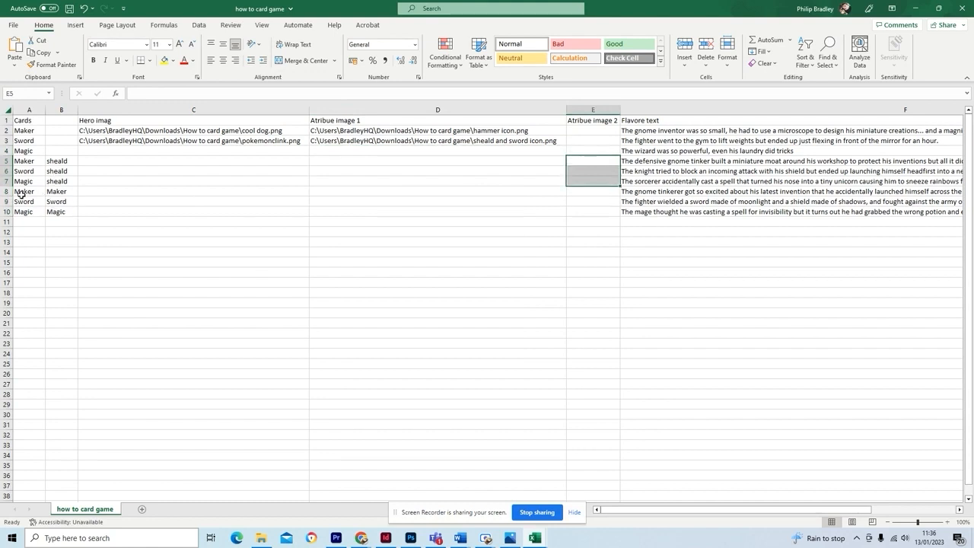
pyautogui.moveTo(142, 194); pyautogui.dragTo(235, 219)
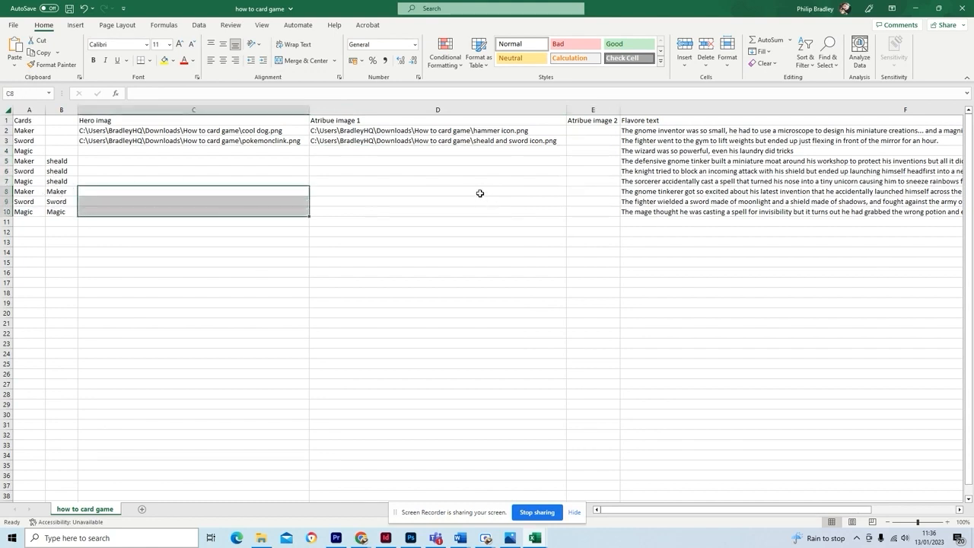
pyautogui.moveTo(480, 193); pyautogui.dragTo(480, 215)
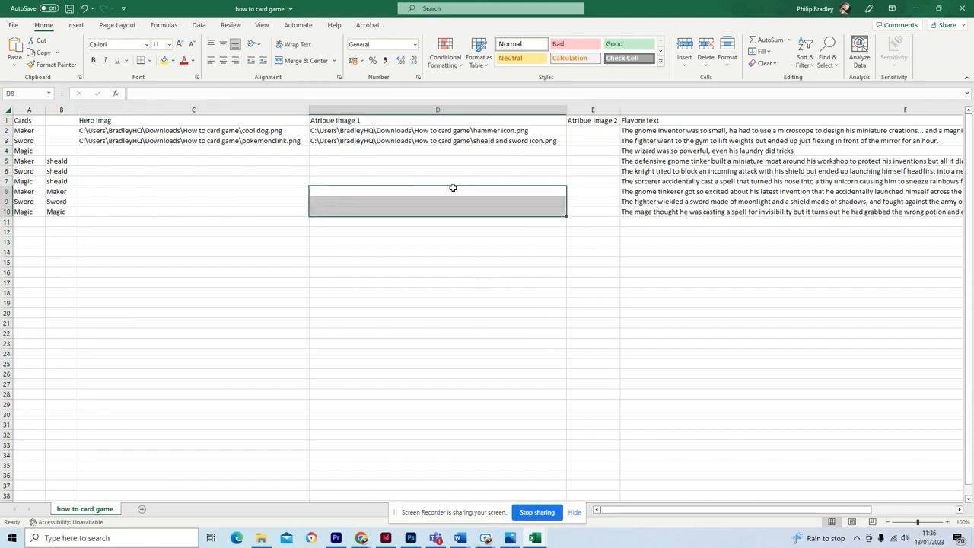
pyautogui.click(453, 191)
pyautogui.moveTo(454, 195); pyautogui.dragTo(466, 218)
pyautogui.moveTo(592, 191)
pyautogui.mouseDown()
pyautogui.moveTo(593, 217)
pyautogui.moveTo(591, 208)
pyautogui.mouseUp()
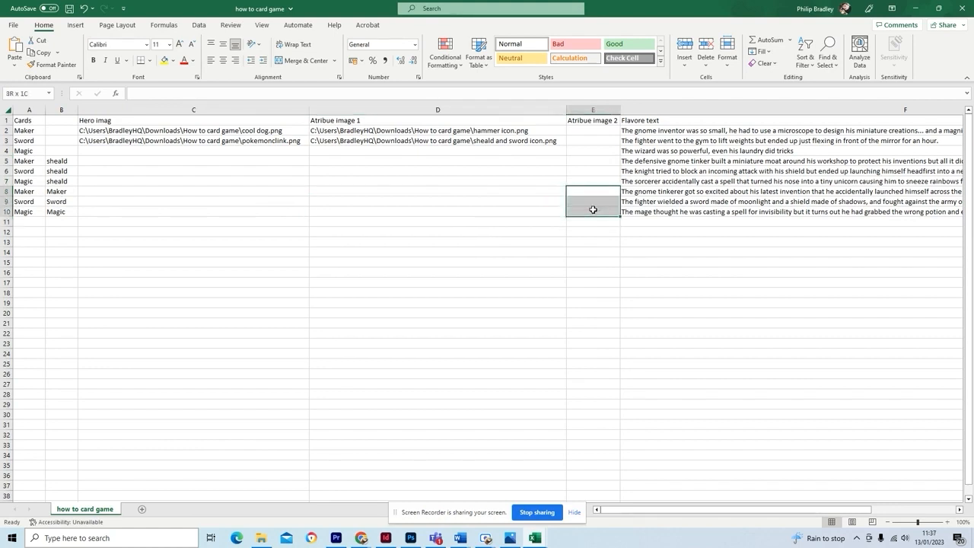
pyautogui.click(452, 252)
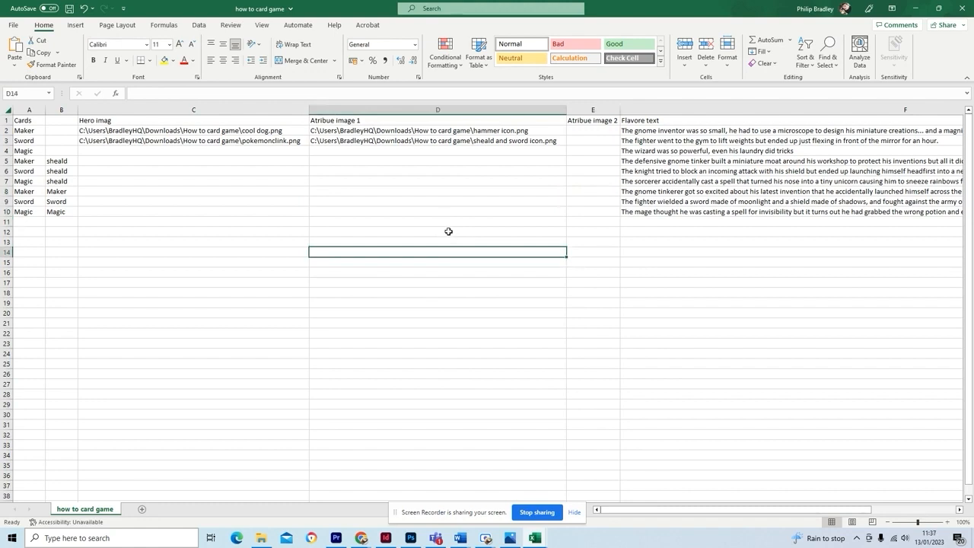
pyautogui.click(449, 228)
pyautogui.click(452, 222)
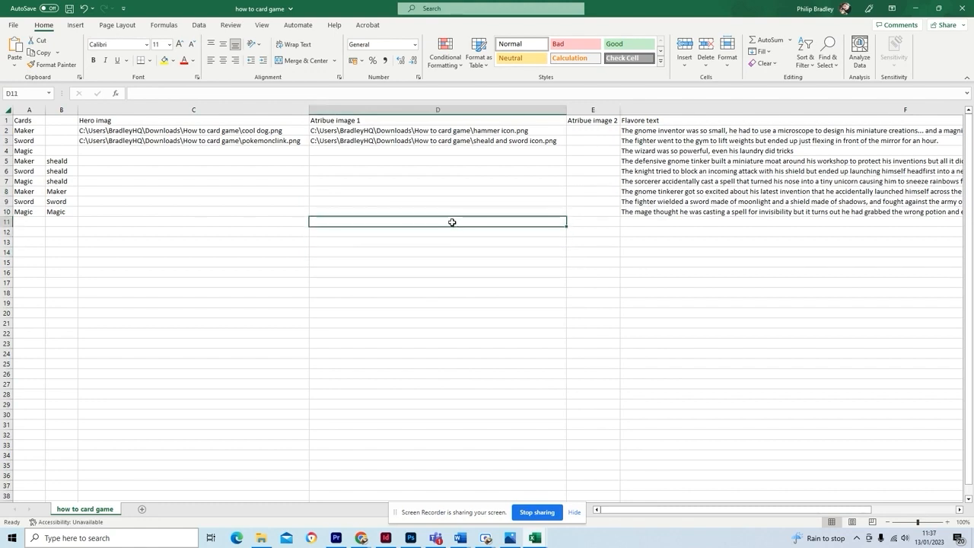
pyautogui.click(439, 194)
pyautogui.click(421, 219)
# Save the sheet as a CSV (Comma delimited) file named "how to make card game" in the How to card game folder
pyautogui.click(14, 25)
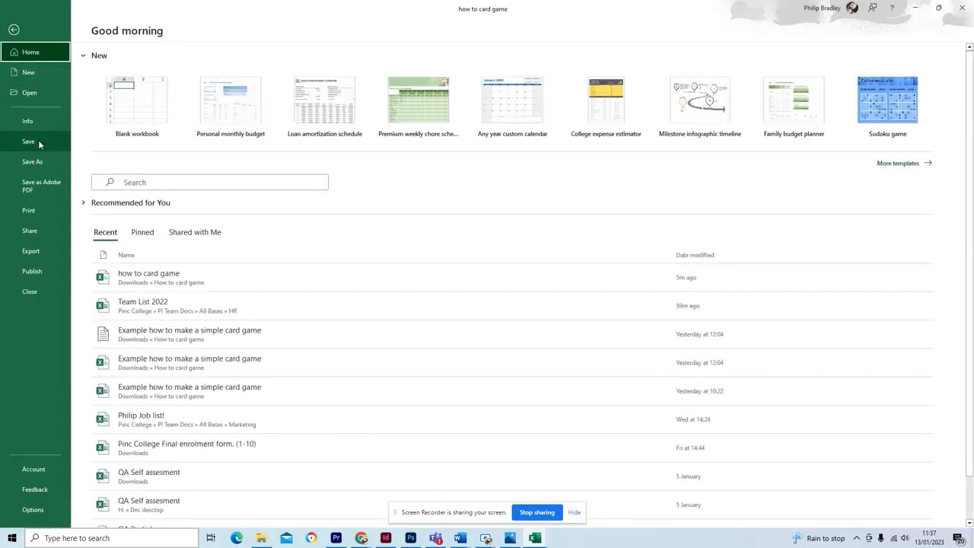
pyautogui.click(38, 163)
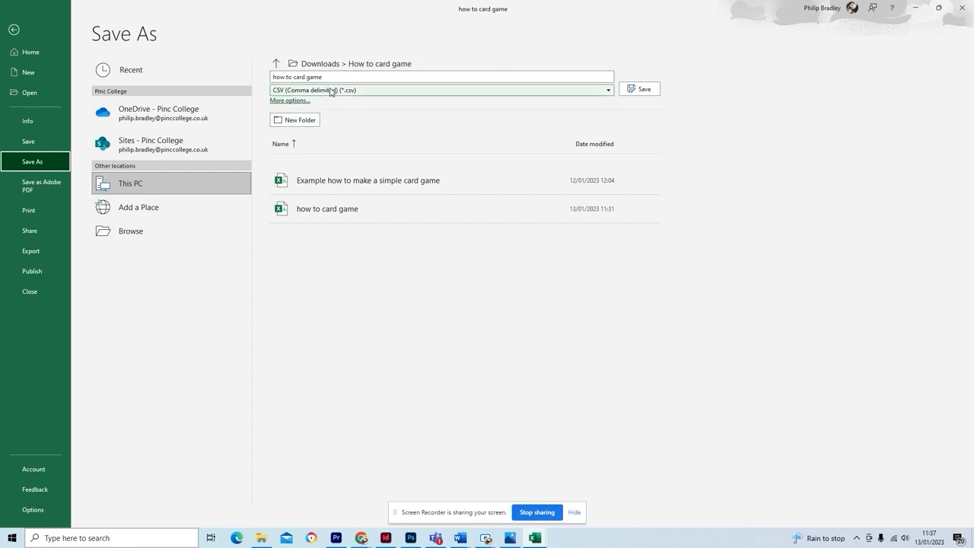
pyautogui.click(368, 92)
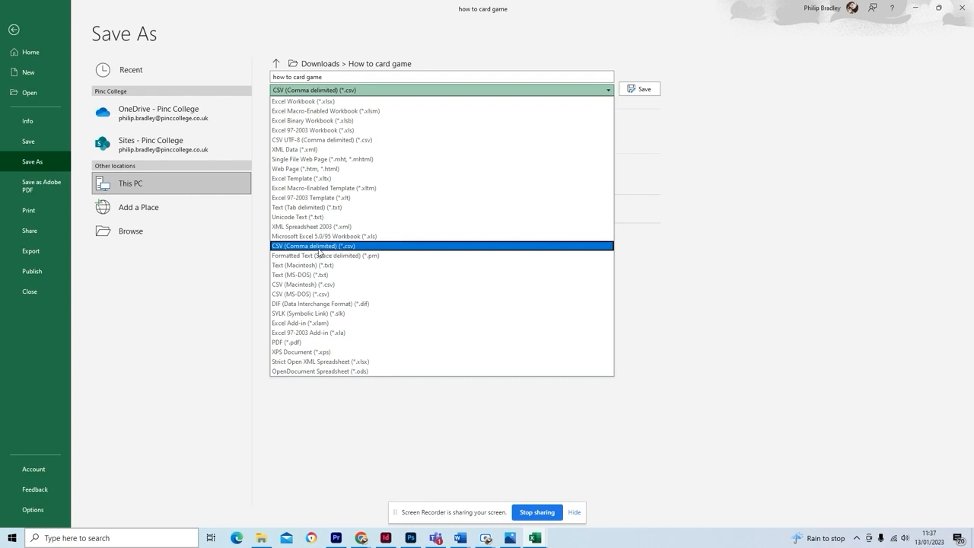
pyautogui.click(360, 250)
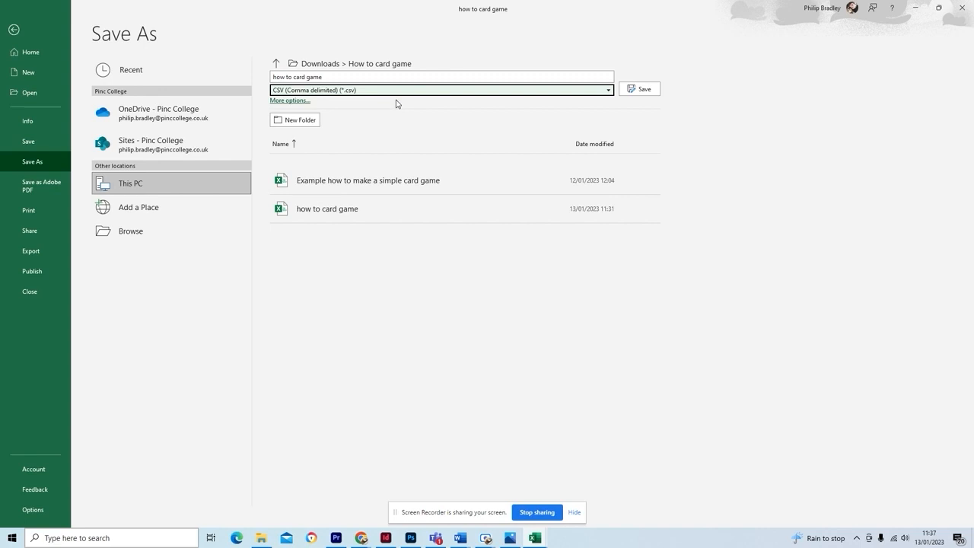
pyautogui.click(321, 76)
pyautogui.click(322, 76)
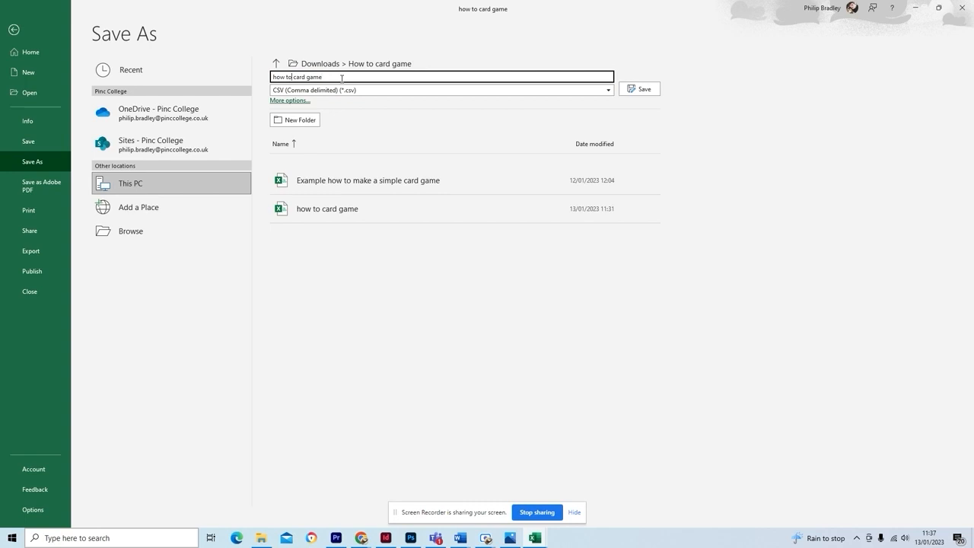
pyautogui.write('make')
pyautogui.click(640, 90)
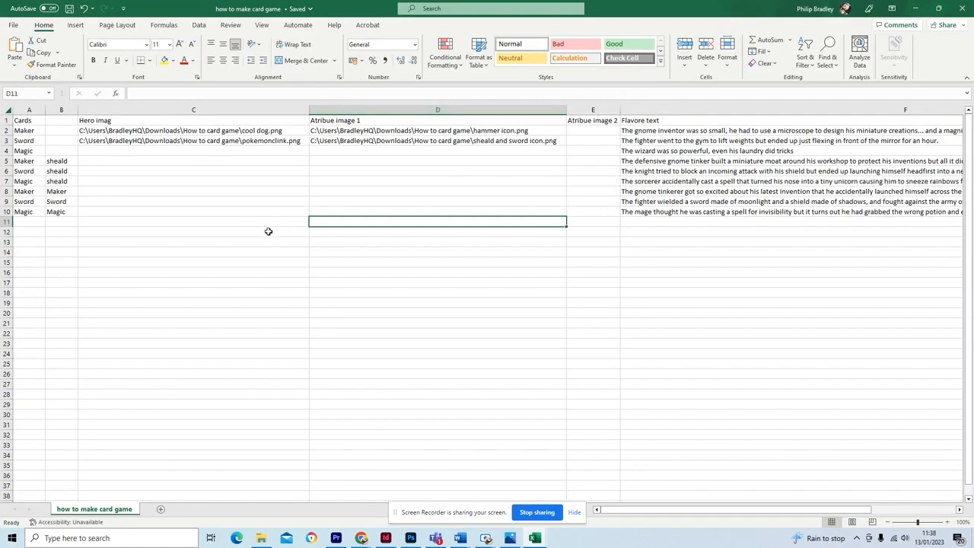
pyautogui.moveTo(234, 150); pyautogui.dragTo(244, 200)
pyautogui.moveTo(371, 155); pyautogui.dragTo(373, 213)
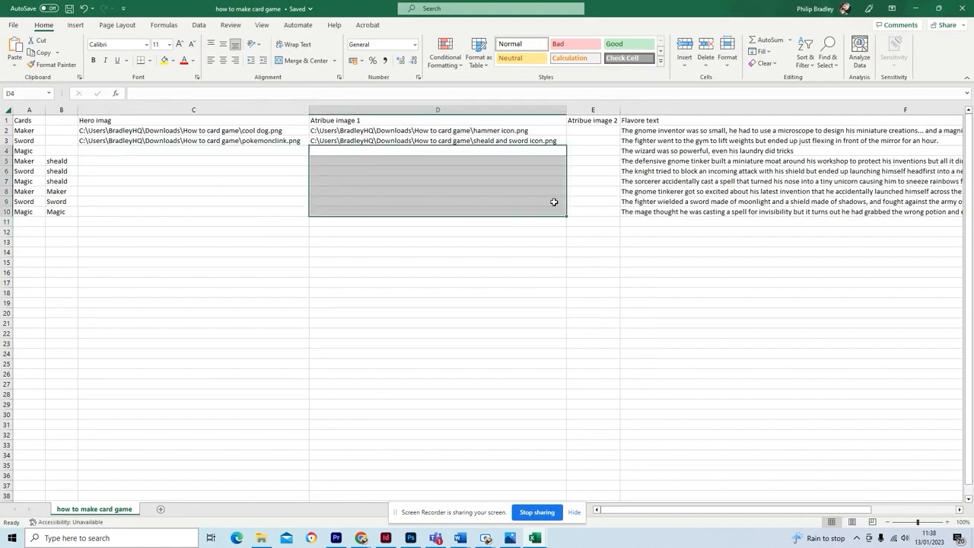
pyautogui.click(485, 232)
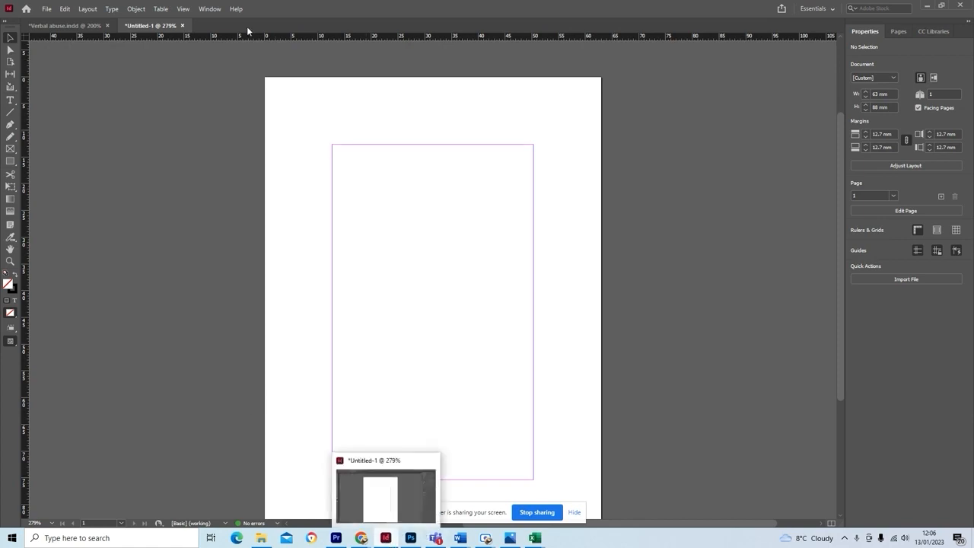
# In the untitled InDesign card document, set "Example how to make a simple card game.csv" as the Data Merge source
pyautogui.click(210, 9)
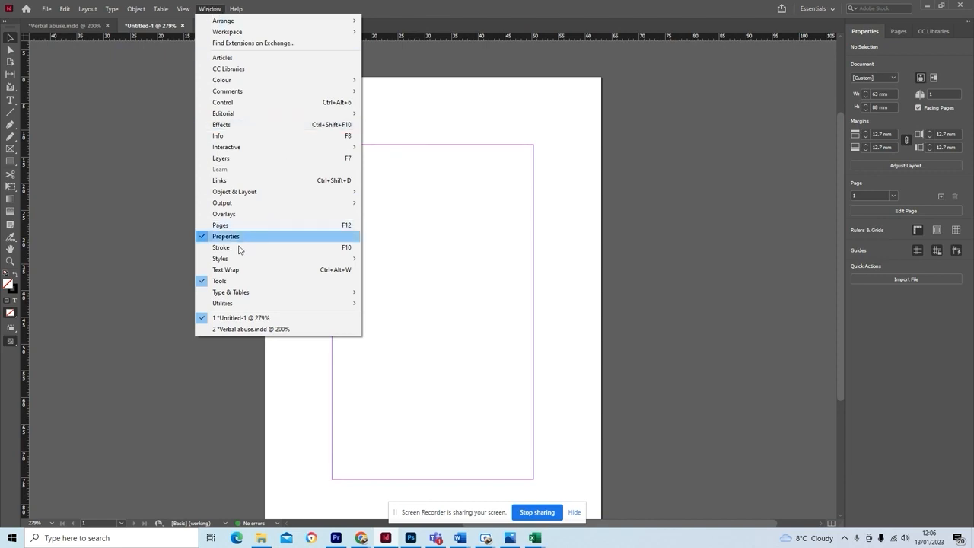
pyautogui.moveTo(230, 306)
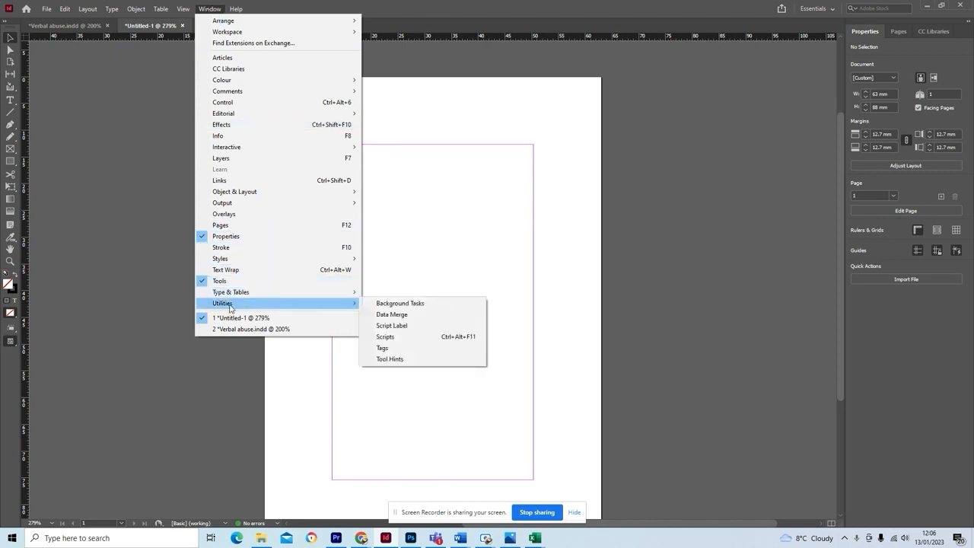
pyautogui.click(394, 315)
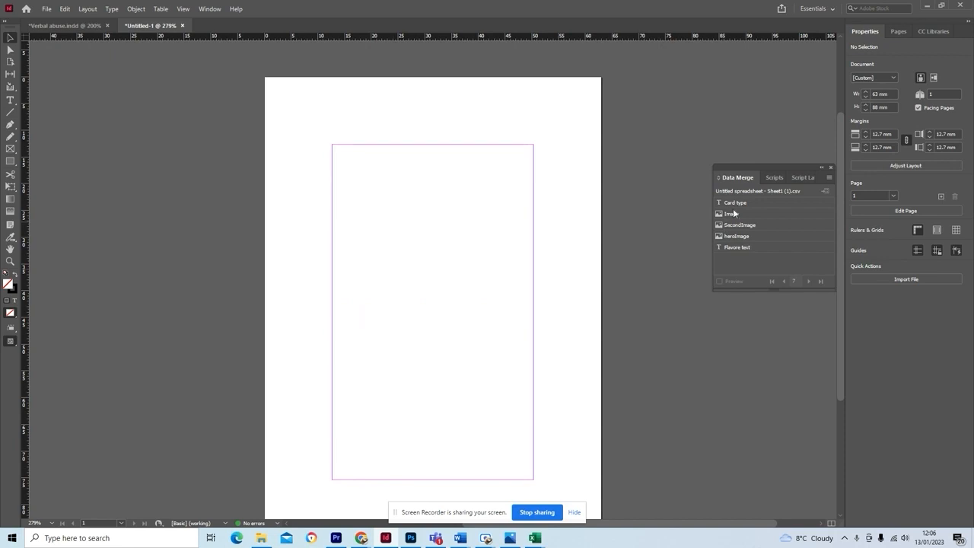
pyautogui.click(829, 177)
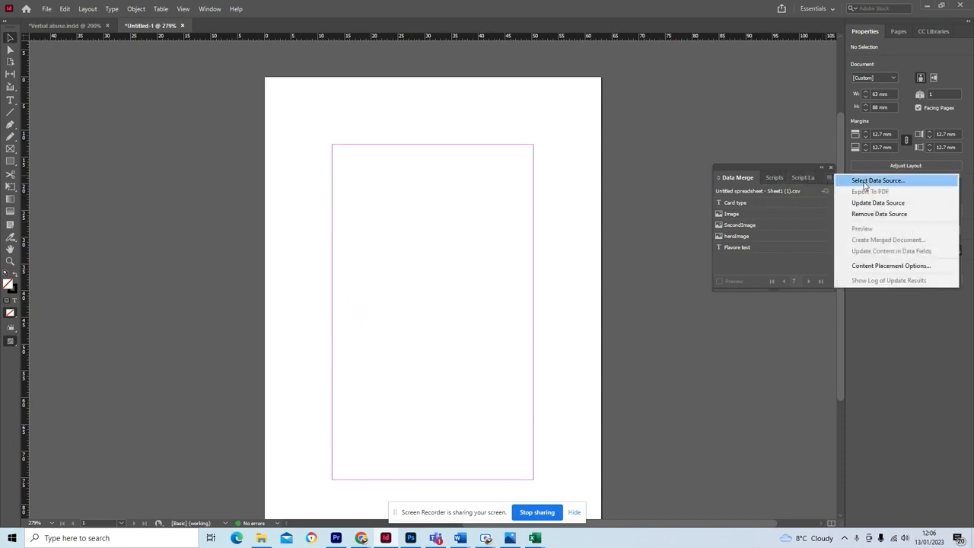
pyautogui.click(864, 183)
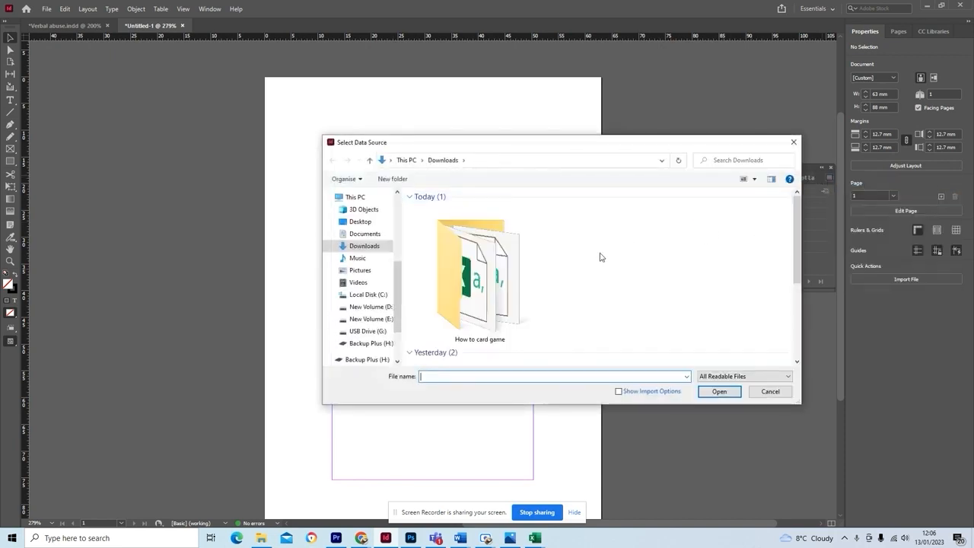
pyautogui.doubleClick(456, 297)
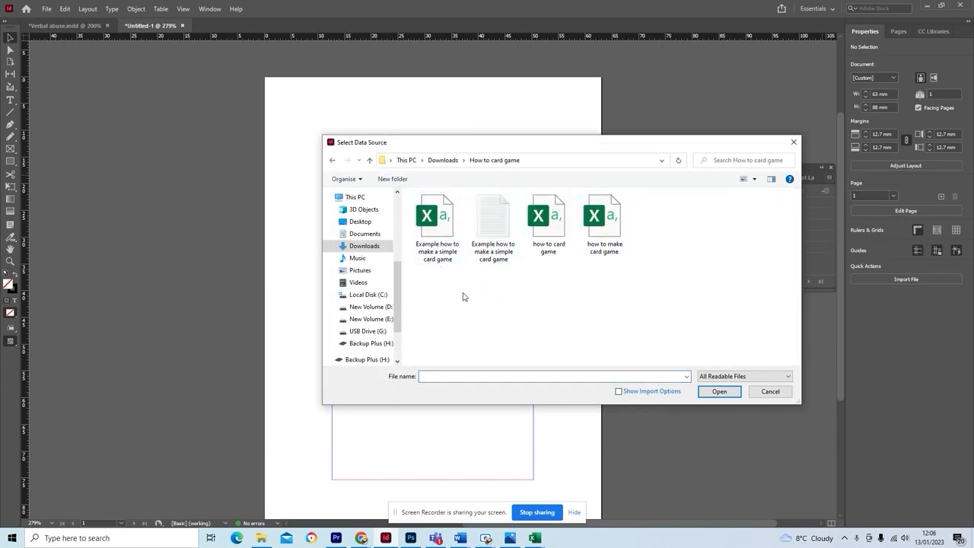
pyautogui.click(455, 237)
pyautogui.click(719, 392)
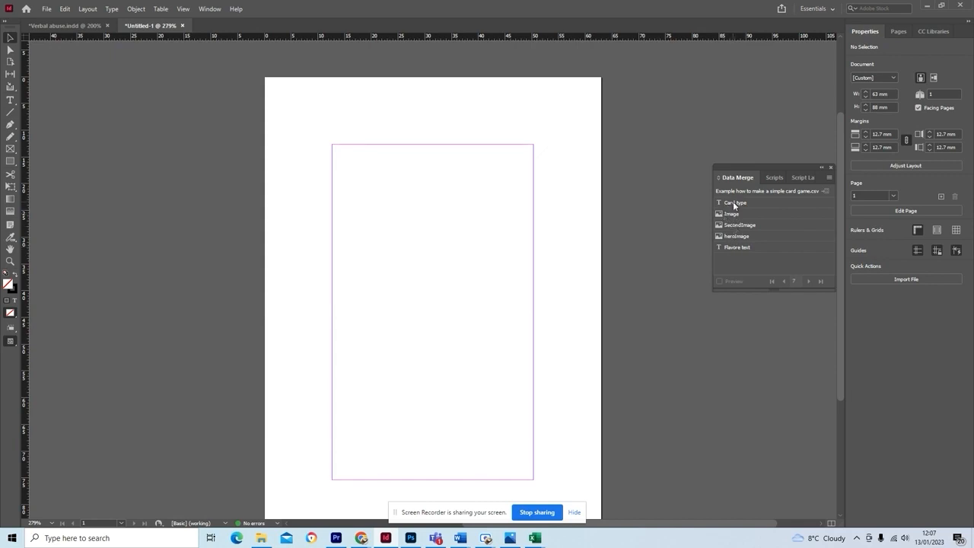
# Look through the image files in the How to card game folder in File Explorer and return to InDesign
pyautogui.click(261, 538)
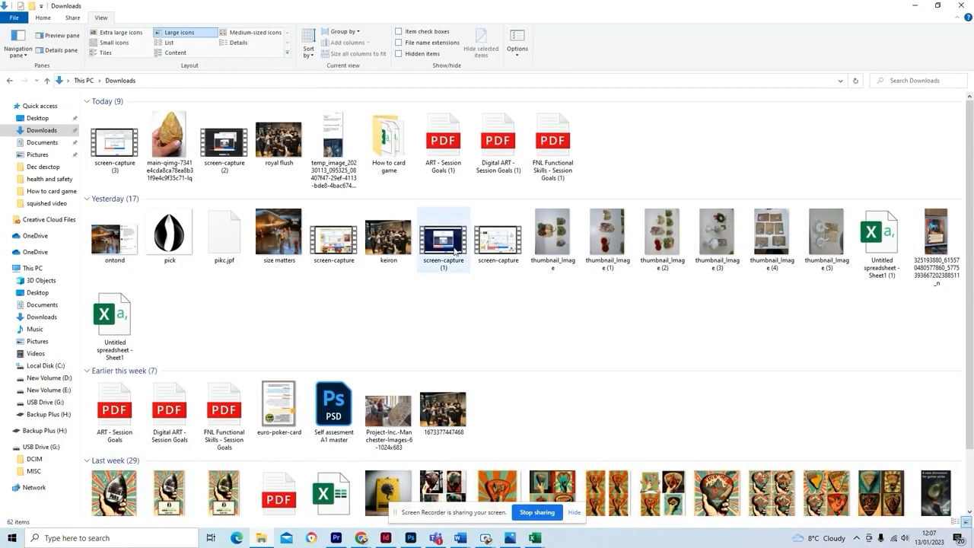
pyautogui.doubleClick(396, 163)
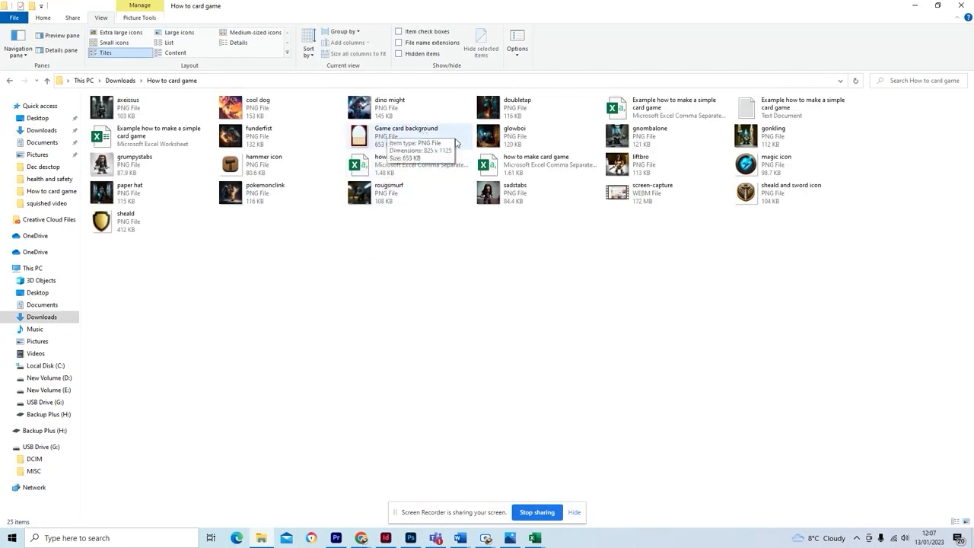
pyautogui.click(386, 538)
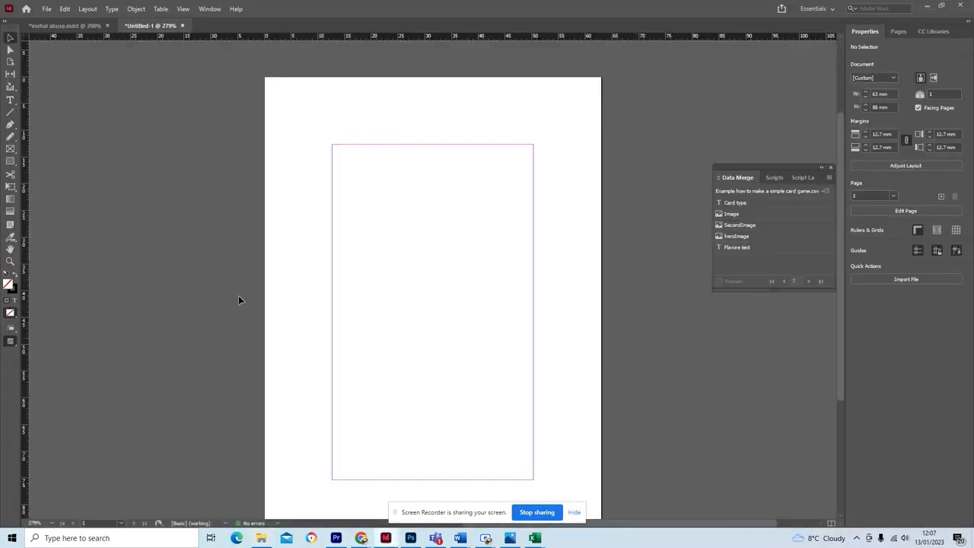
# Draw a graphic frame about 63 × 86.9 mm covering the card page and place the "Game card background" image in it
pyautogui.click(9, 149)
pyautogui.moveTo(266, 77); pyautogui.dragTo(601, 522)
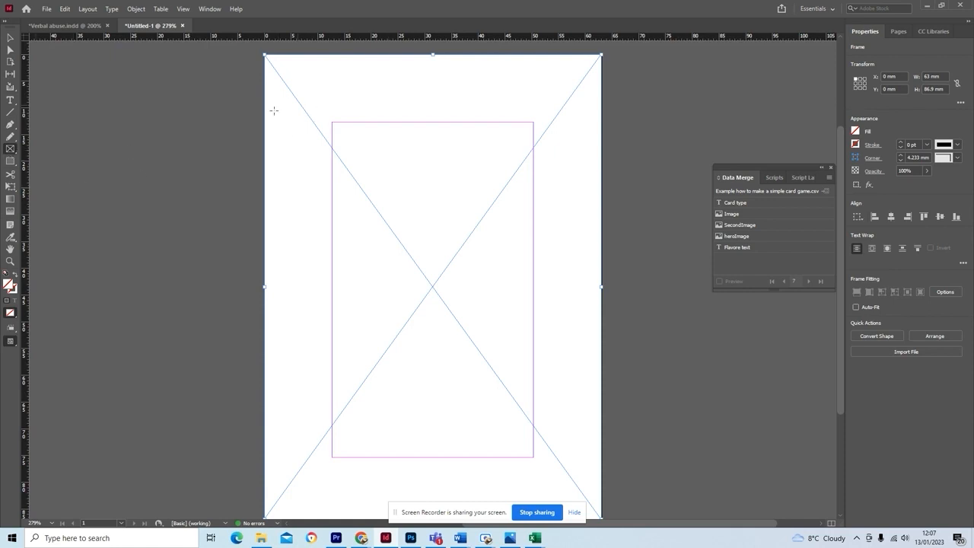
pyautogui.click(894, 354)
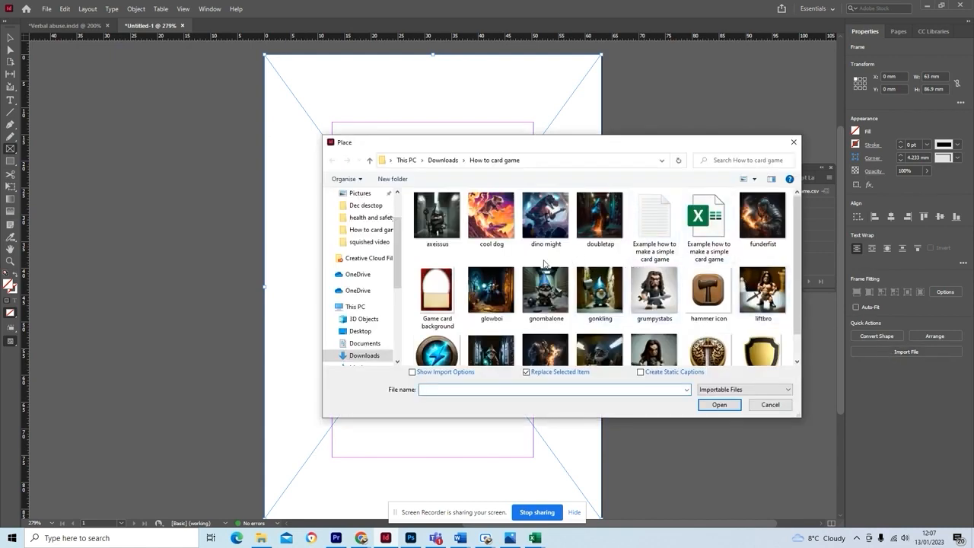
pyautogui.click(440, 297)
pyautogui.click(727, 408)
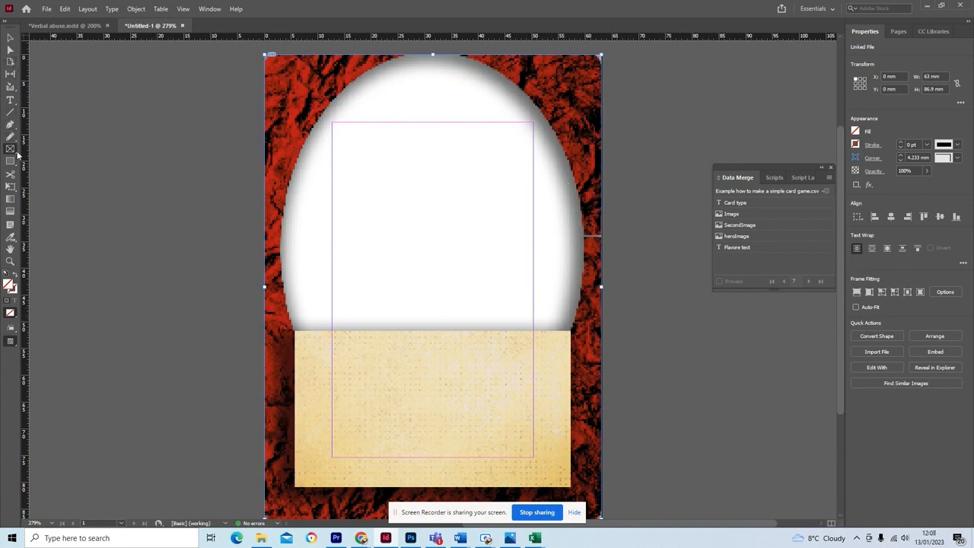
# Draw a frame about 63 × 52.2 mm over the card's arched picture area, assign it the heroImage field and preview the merge
pyautogui.click(12, 152)
pyautogui.moveTo(262, 52); pyautogui.dragTo(599, 331)
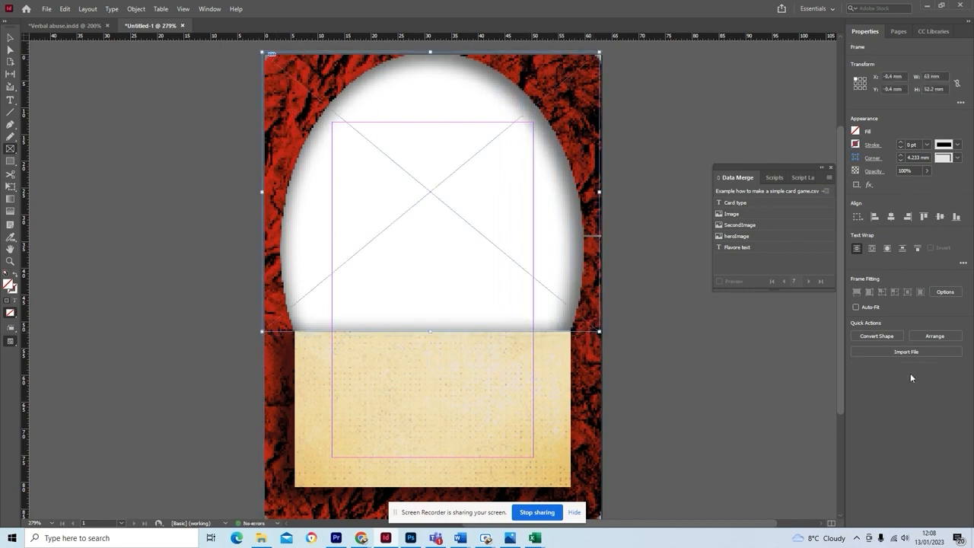
pyautogui.click(731, 237)
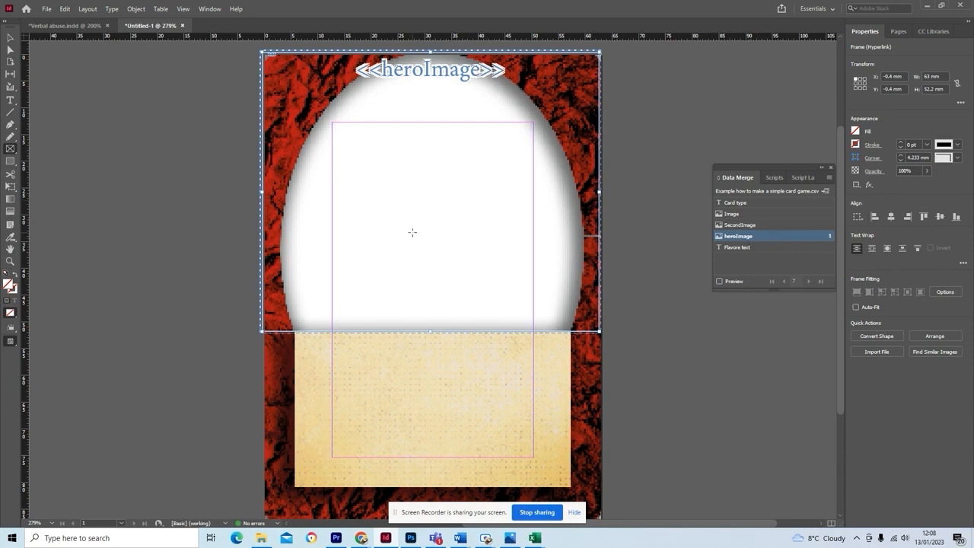
pyautogui.click(10, 37)
pyautogui.click(720, 281)
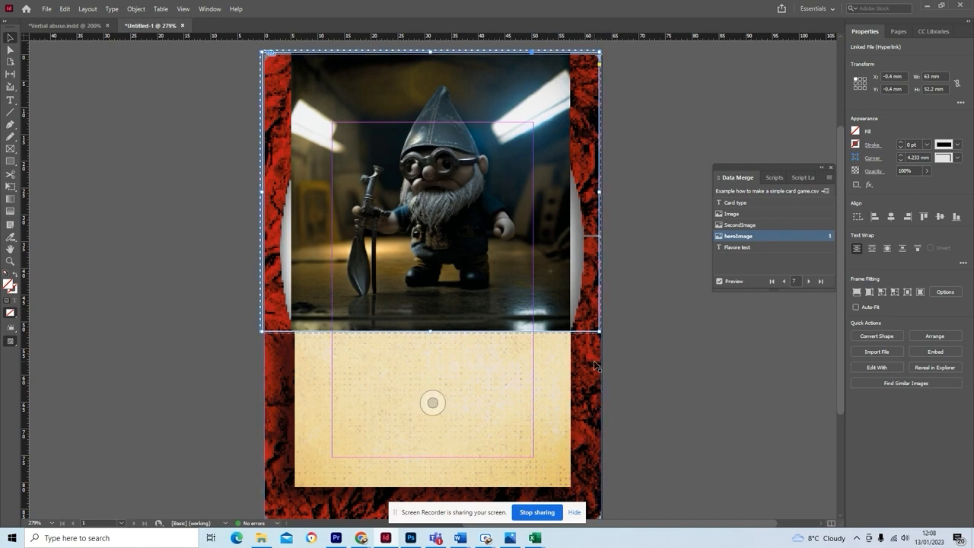
# Send the heroImage frame to the back, behind the card background, and check the arched picture area in the merge preview
pyautogui.click(730, 282)
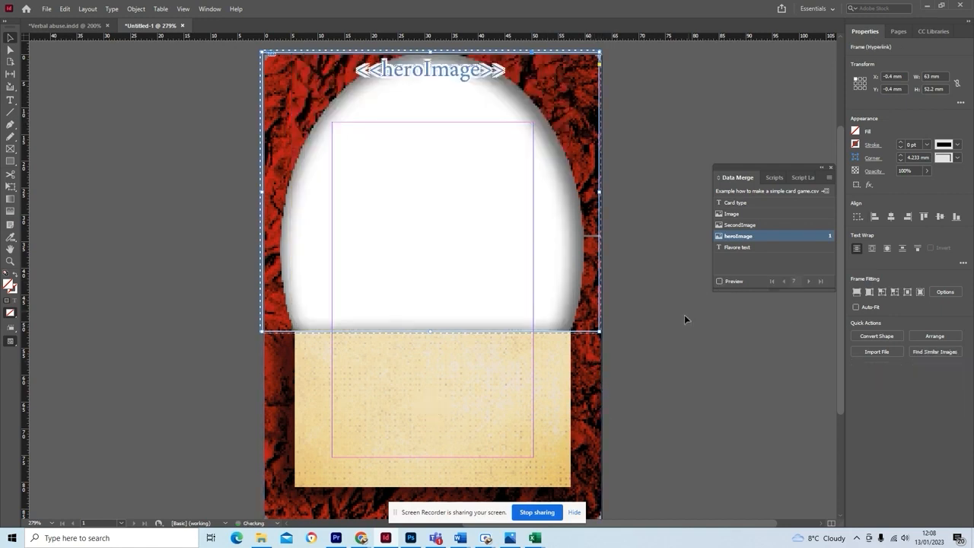
pyautogui.rightClick(583, 98)
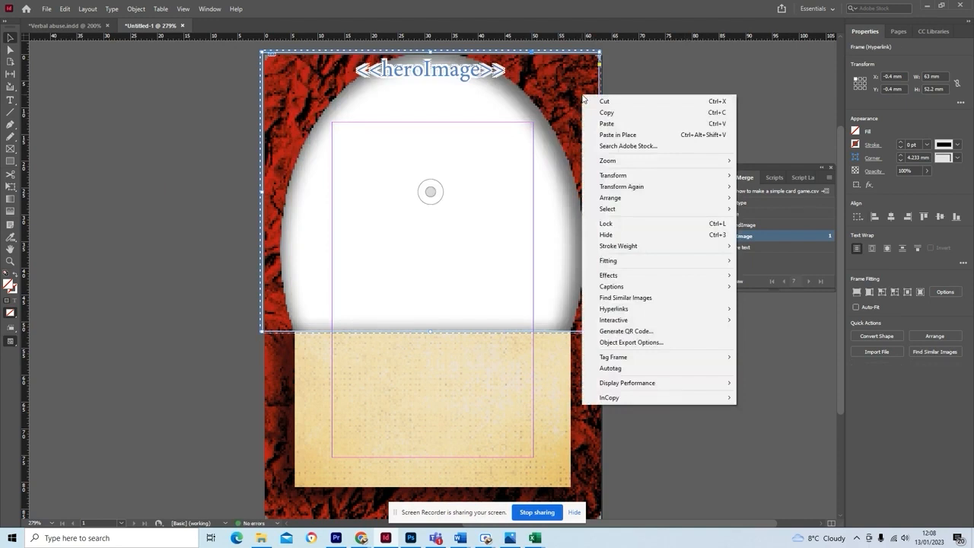
pyautogui.moveTo(667, 199)
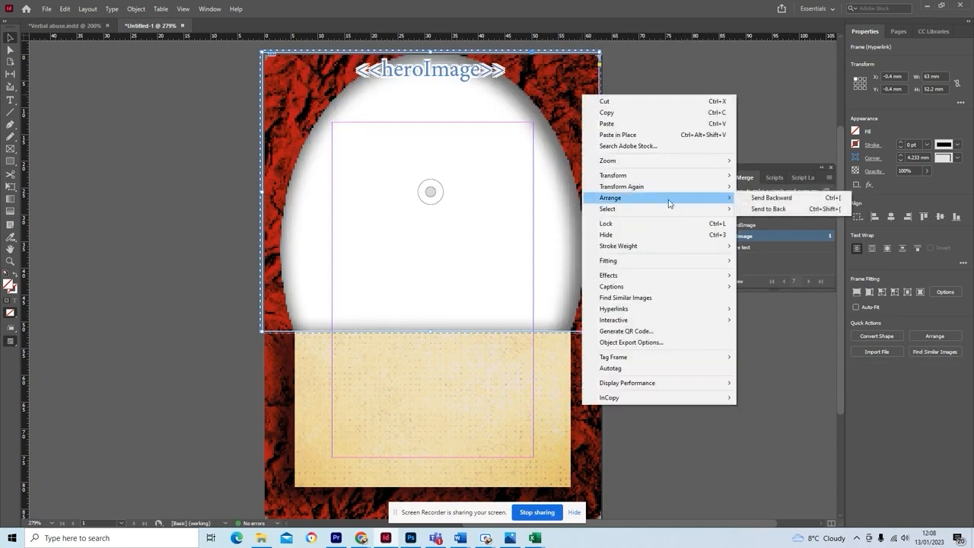
pyautogui.click(754, 210)
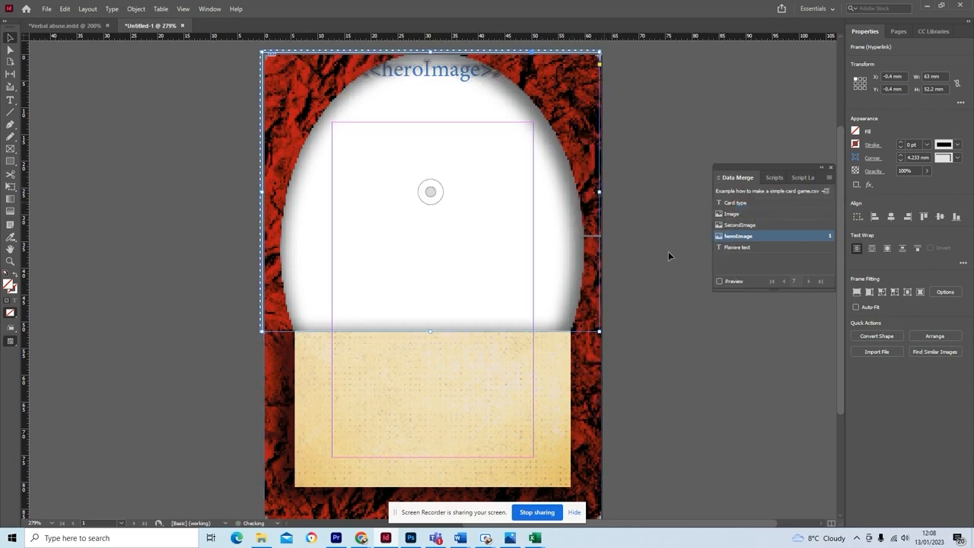
pyautogui.click(719, 282)
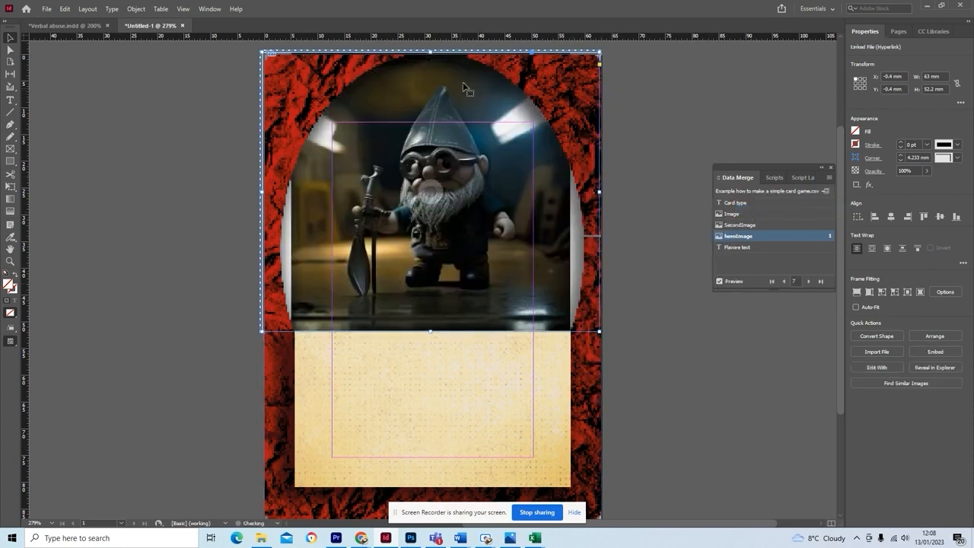
pyautogui.click(673, 243)
pyautogui.click(719, 282)
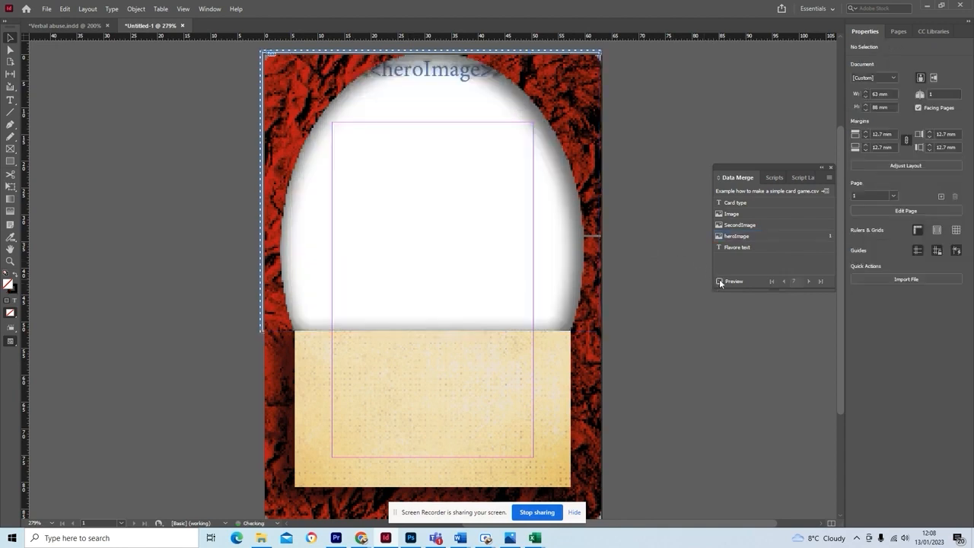
# Draw two stacked frames about 10.8 × 10.8 mm along the parchment's left edge and assign them the Image and SecondImage fields
pyautogui.click(11, 148)
pyautogui.moveTo(274, 335); pyautogui.dragTo(332, 393)
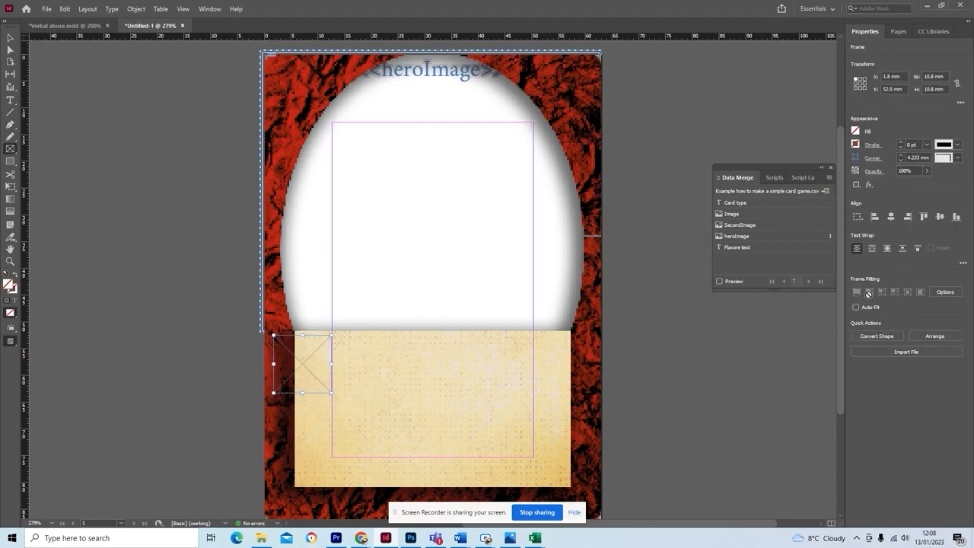
pyautogui.click(733, 216)
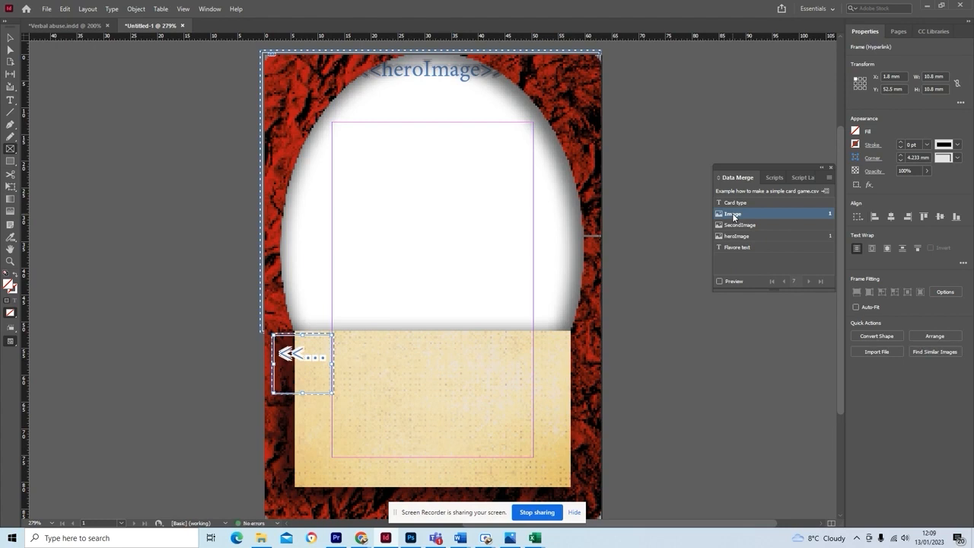
pyautogui.click(719, 282)
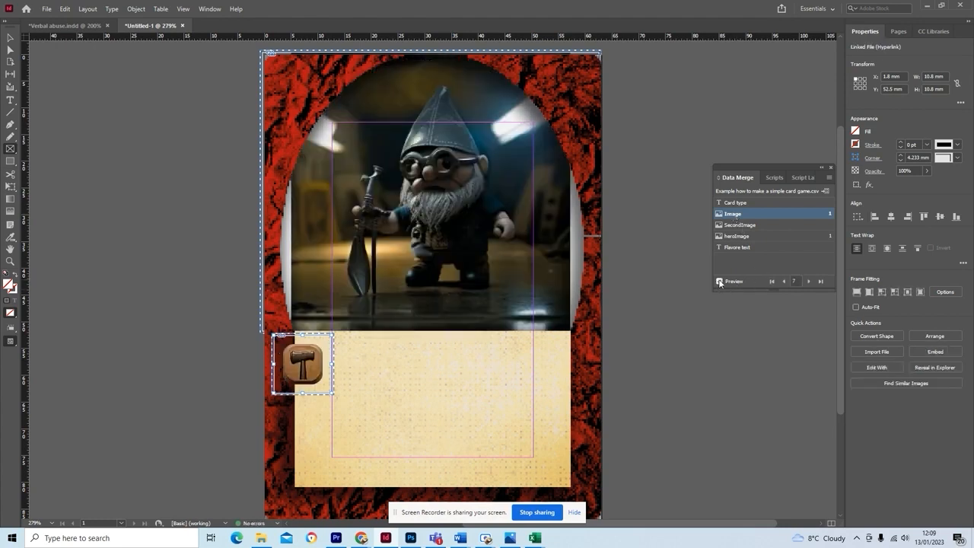
pyautogui.click(719, 282)
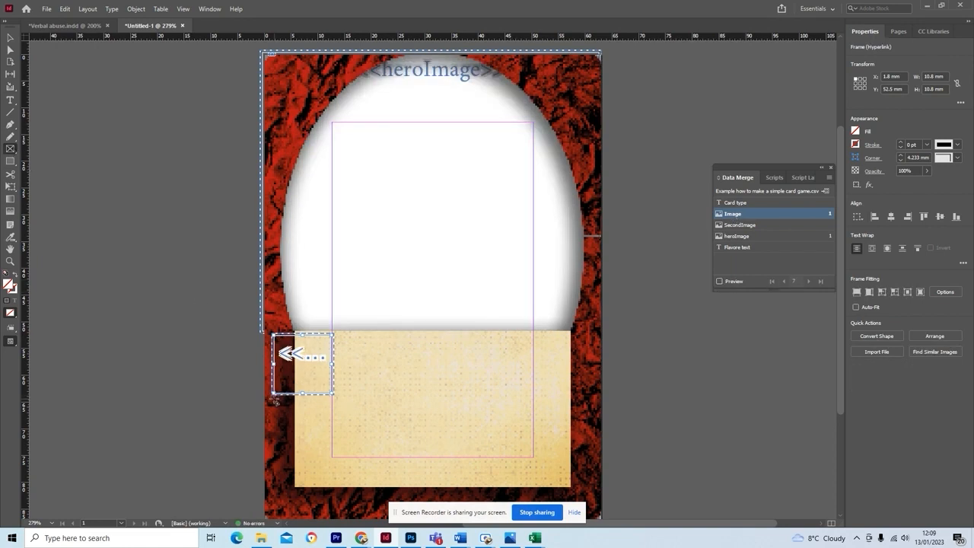
pyautogui.moveTo(274, 403); pyautogui.dragTo(333, 456)
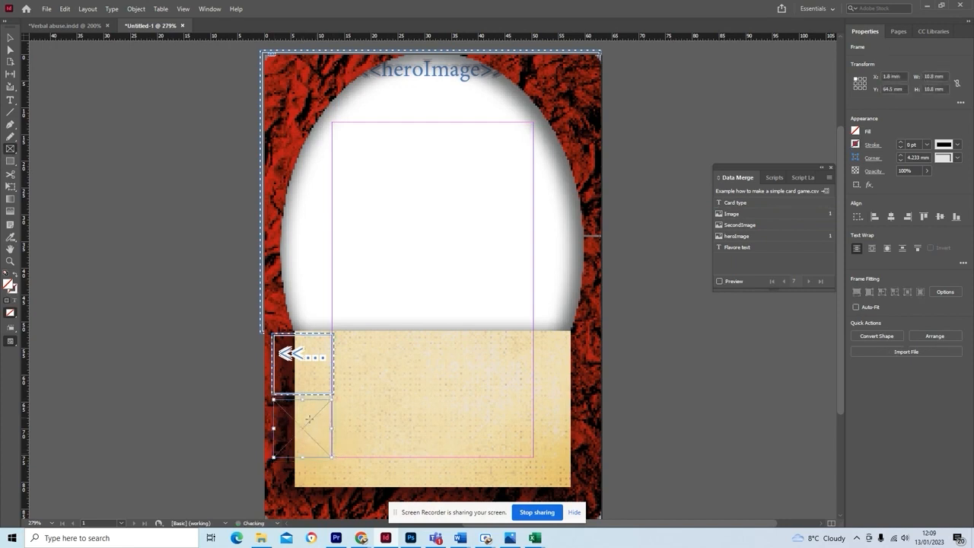
pyautogui.click(732, 227)
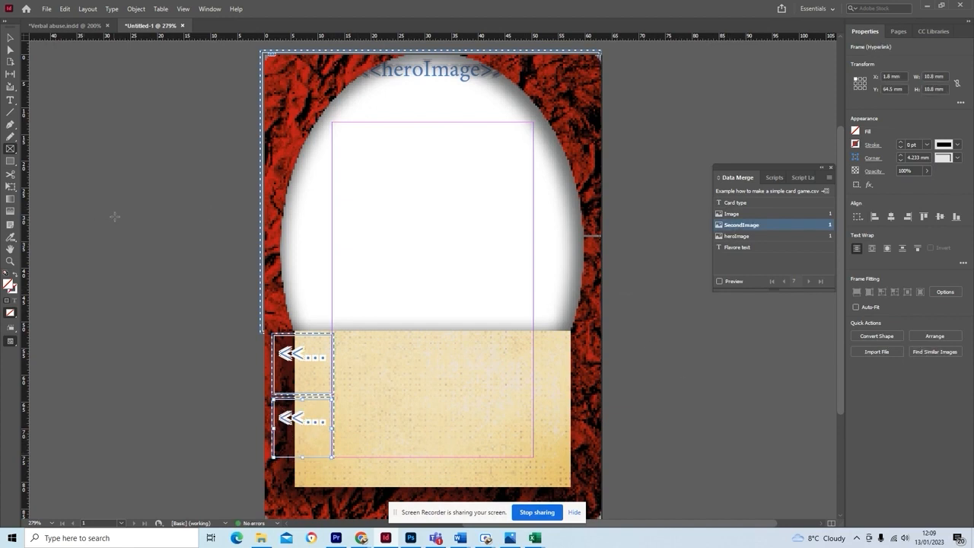
# Draw a text frame about 42.7 × 27.7 mm over the parchment beside the icon frames, insert the Flavore text field and preview it
pyautogui.click(10, 104)
pyautogui.moveTo(339, 335); pyautogui.dragTo(568, 484)
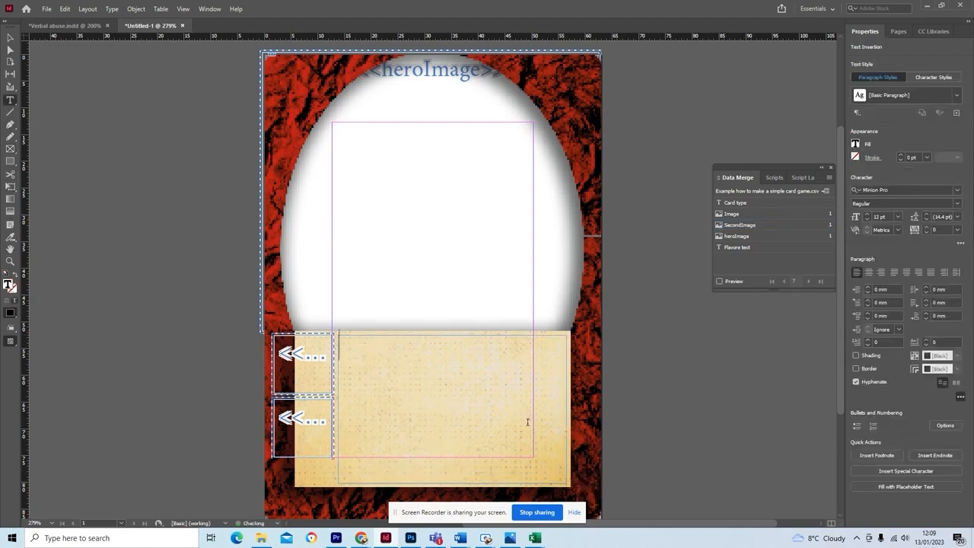
pyautogui.click(727, 248)
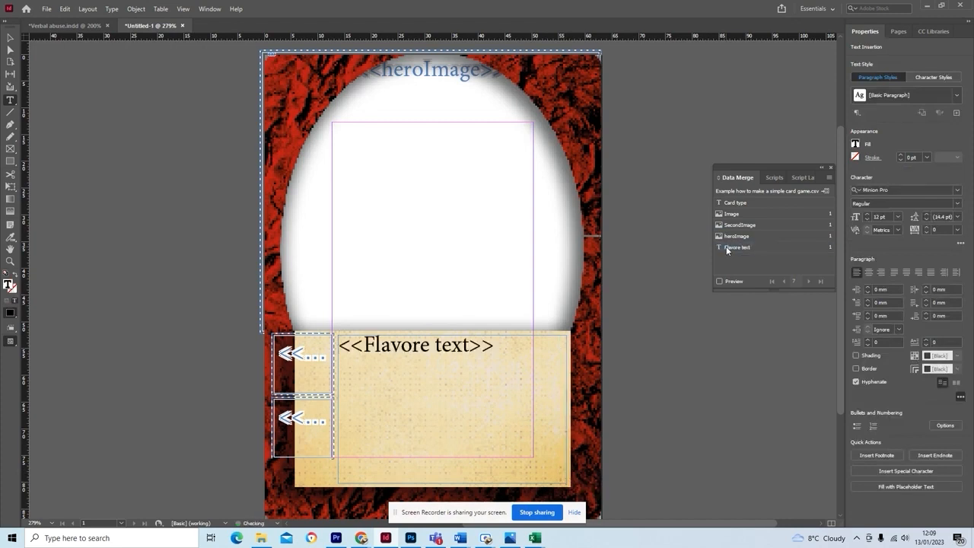
pyautogui.click(720, 282)
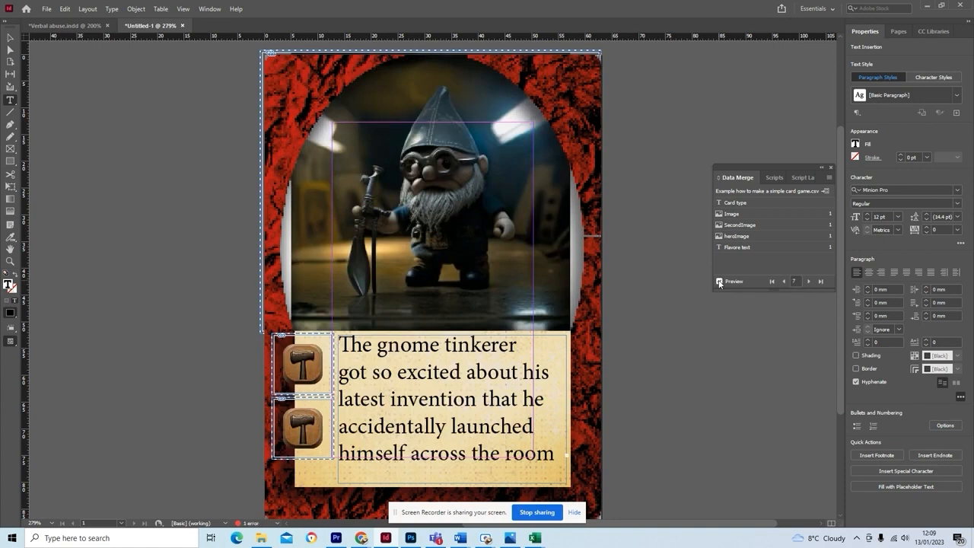
pyautogui.click(720, 282)
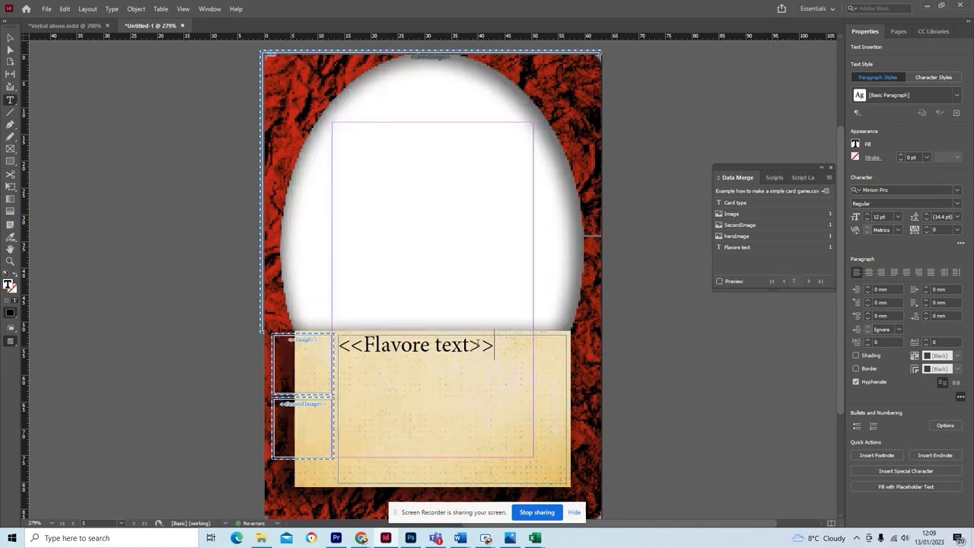
# Set the Flavore text placeholder to Arial Bold at 9 pt and preview the merged card
pyautogui.moveTo(497, 347); pyautogui.dragTo(333, 351)
pyautogui.click(738, 248)
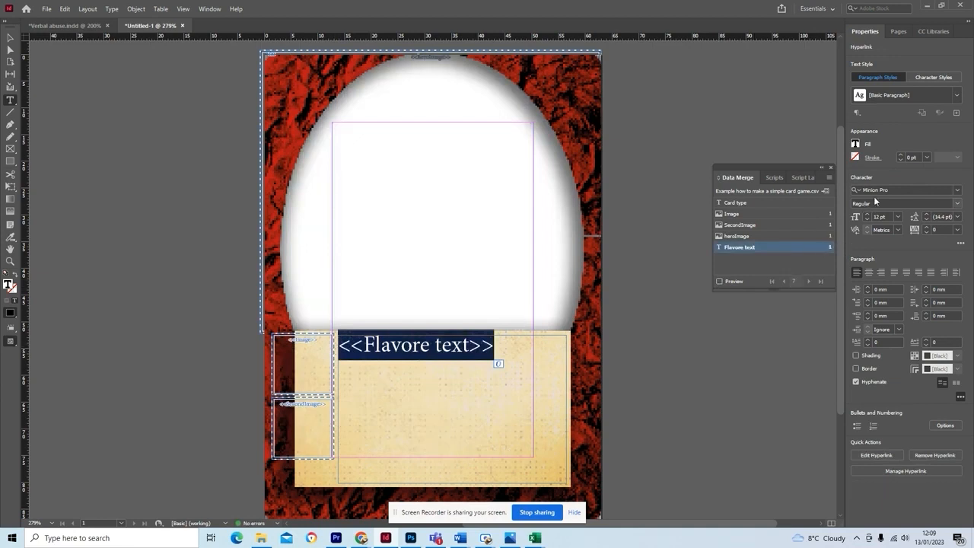
pyautogui.click(903, 190)
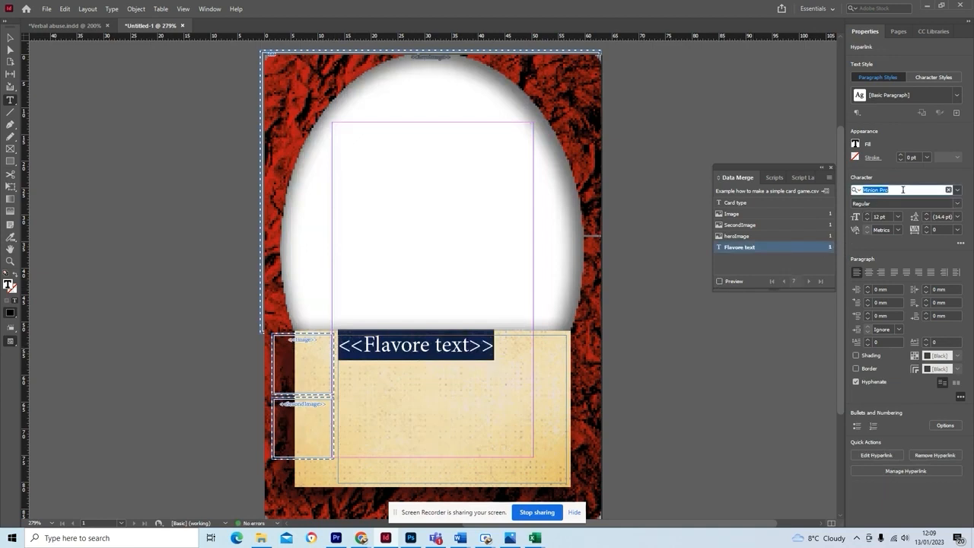
pyautogui.write('ar')
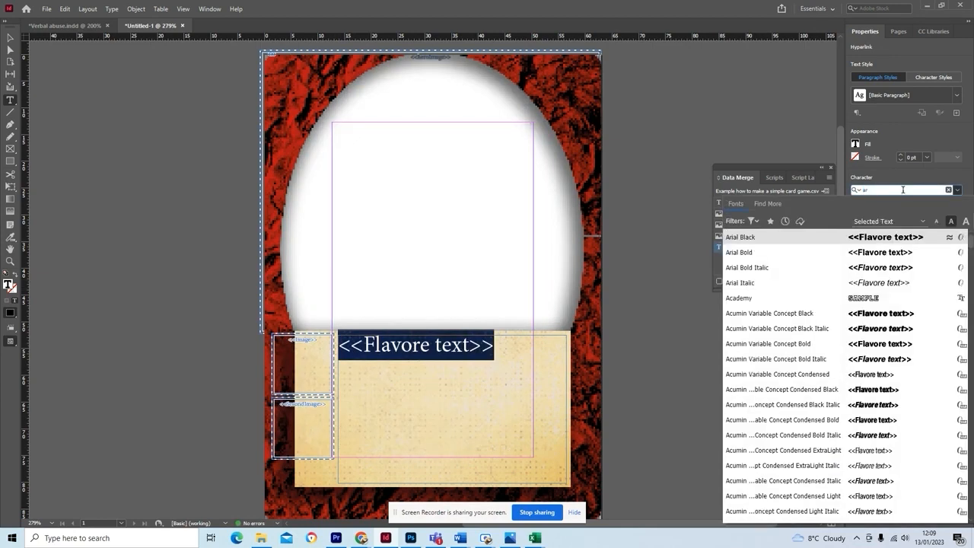
pyautogui.click(772, 252)
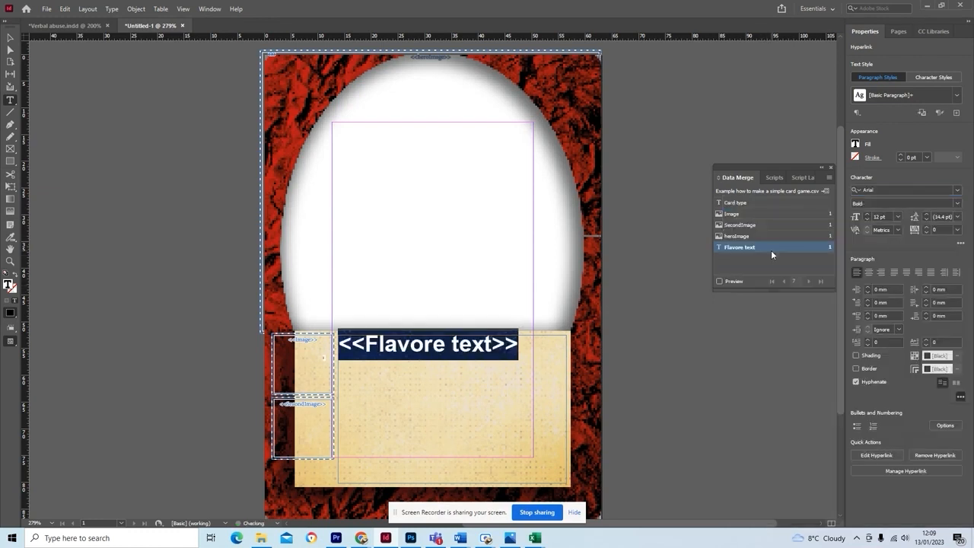
pyautogui.click(868, 220)
pyautogui.click(869, 220)
pyautogui.click(869, 220)
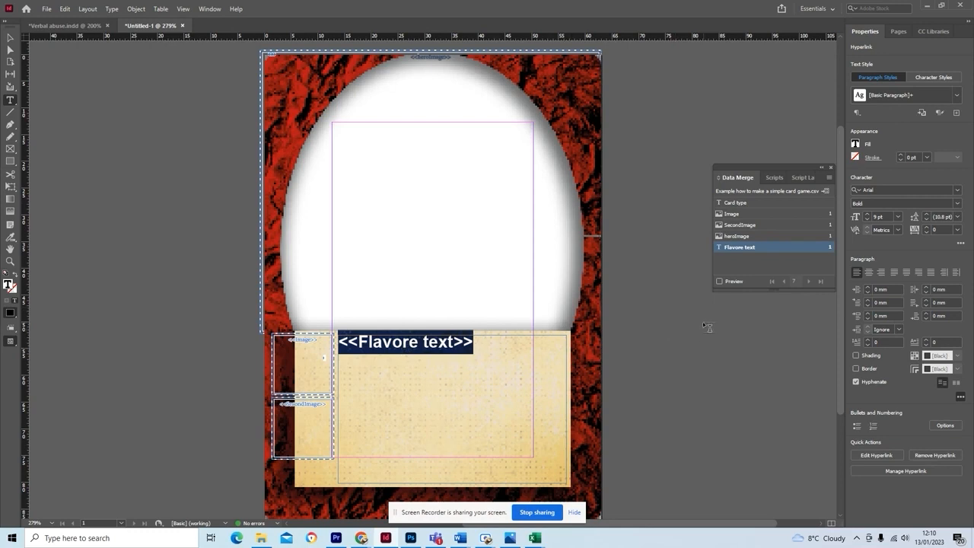
pyautogui.click(718, 281)
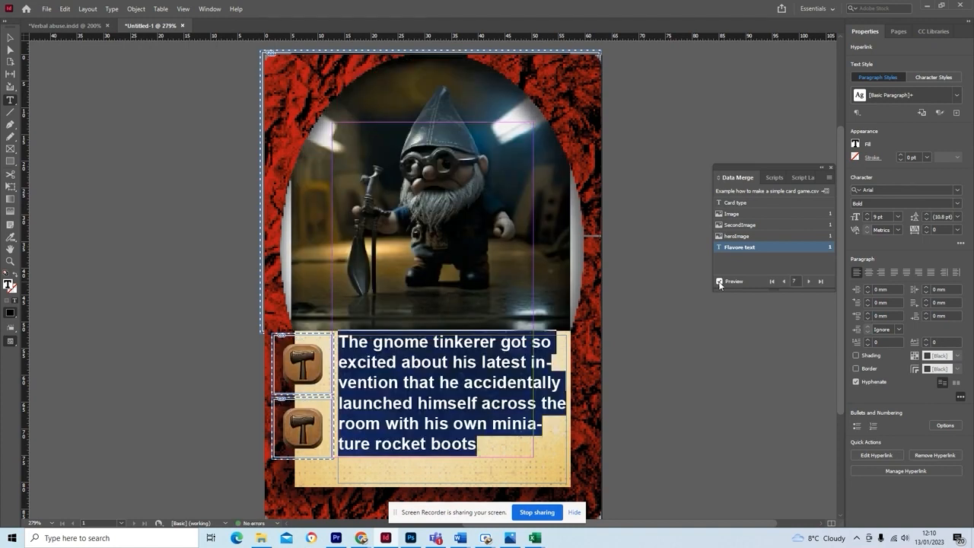
# Turn off hyphenation for all the flavour text in the parchment's text frame
pyautogui.click(10, 37)
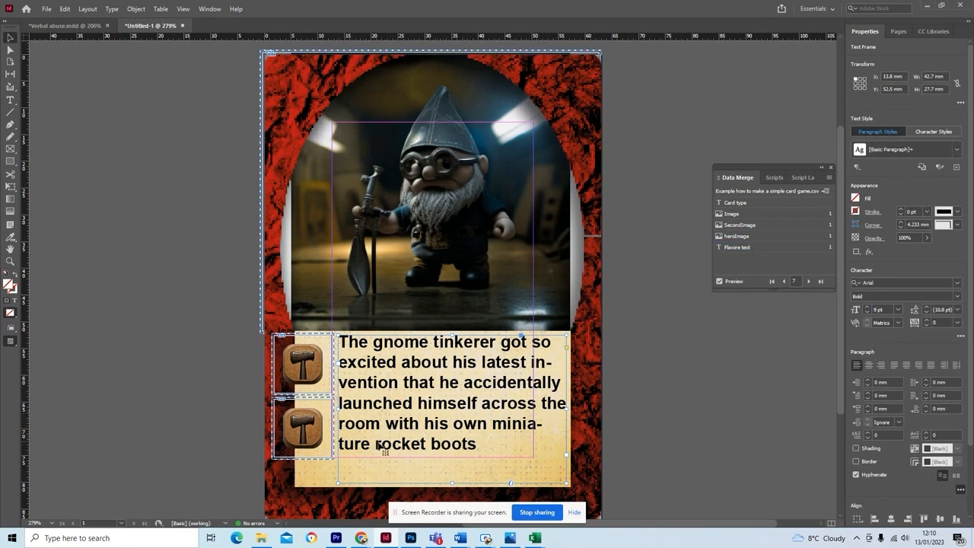
pyautogui.doubleClick(480, 430)
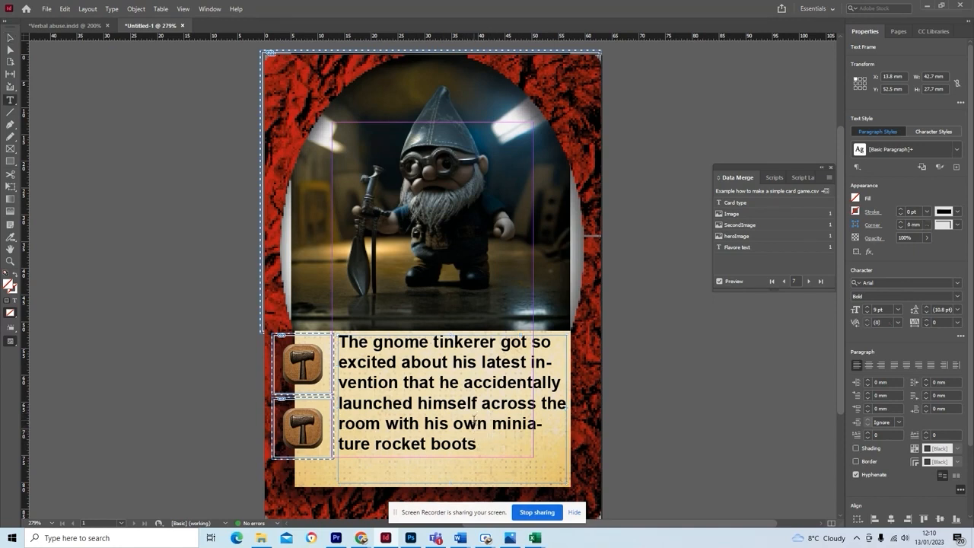
pyautogui.hotkey('ctrl', 'a')
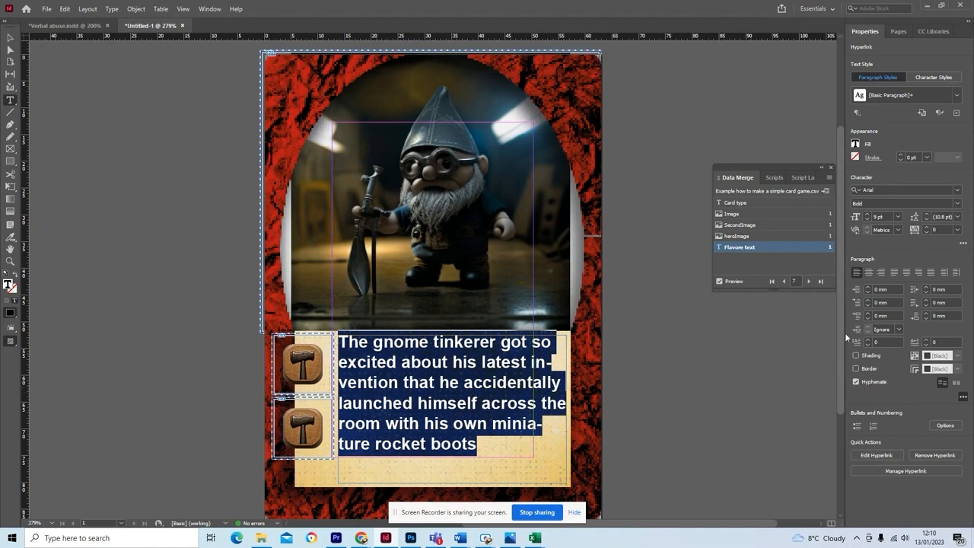
pyautogui.click(855, 381)
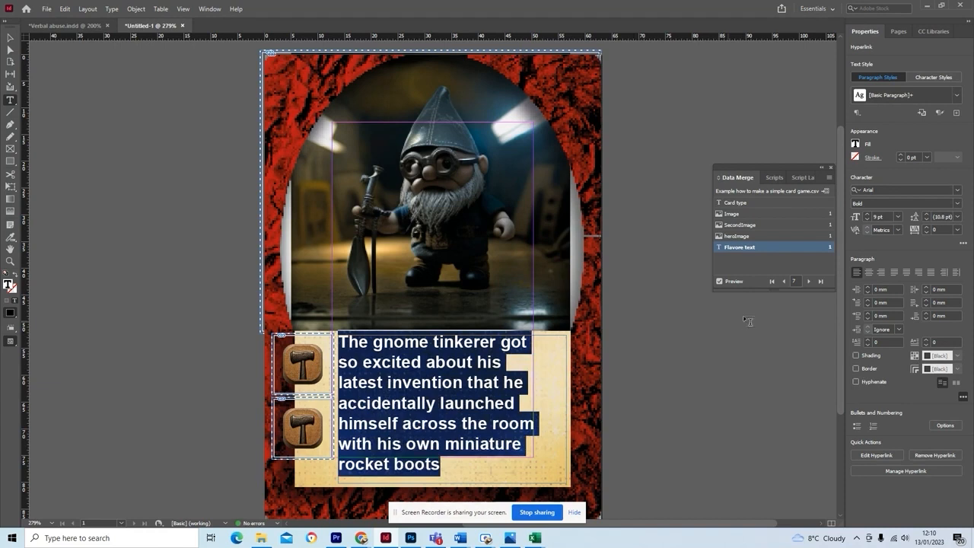
# Step through the merge preview from record 7 back to record 1 and forward to record 7, checking each card's images and text
pyautogui.click(784, 282)
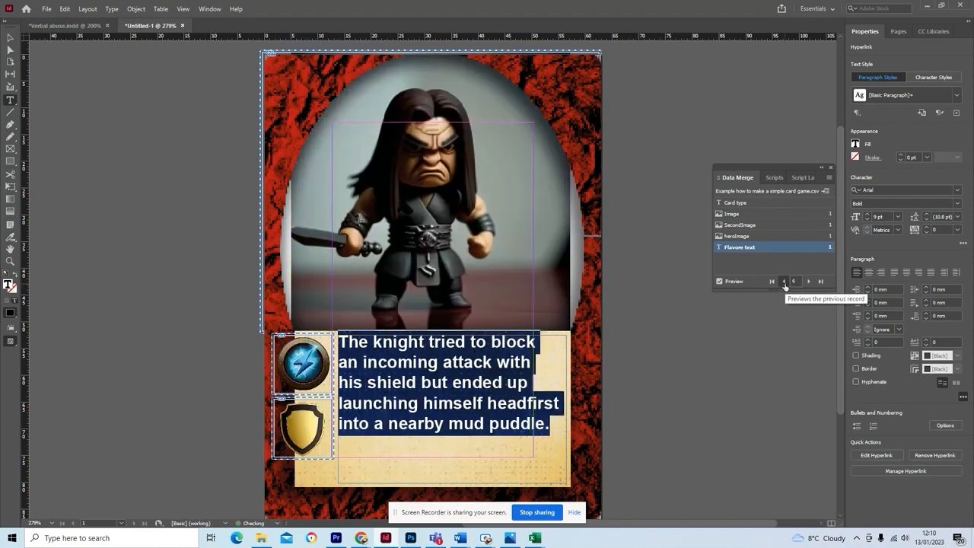
pyautogui.click(784, 282)
pyautogui.click(784, 282)
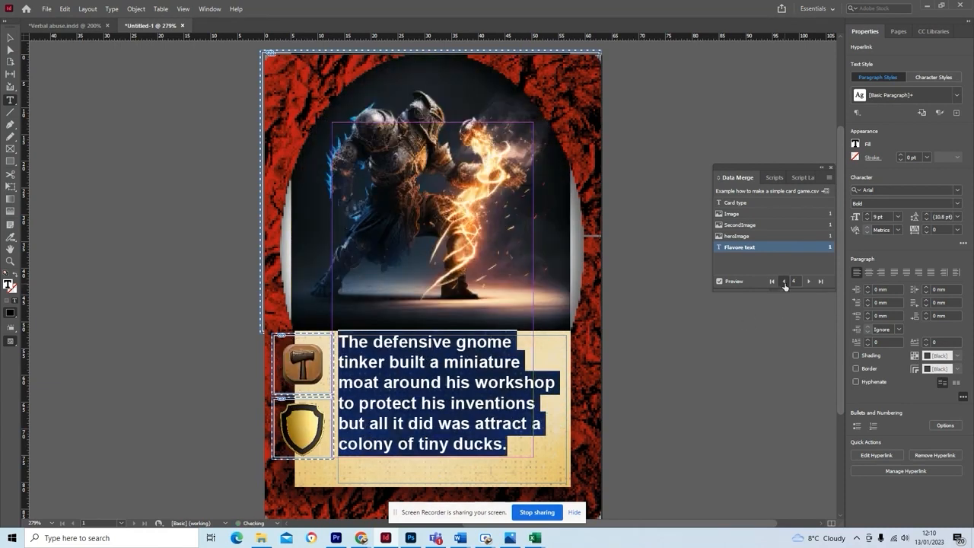
pyautogui.click(784, 281)
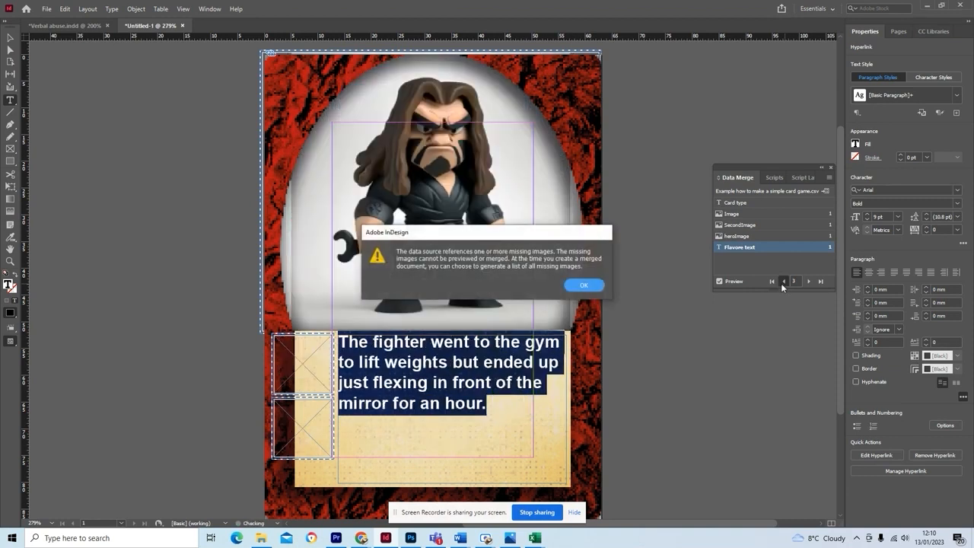
pyautogui.click(587, 287)
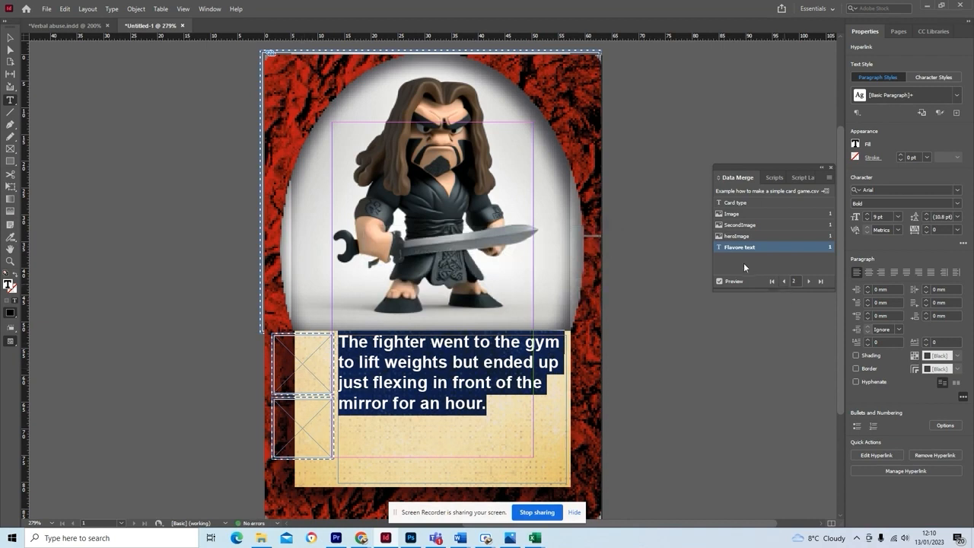
pyautogui.click(785, 281)
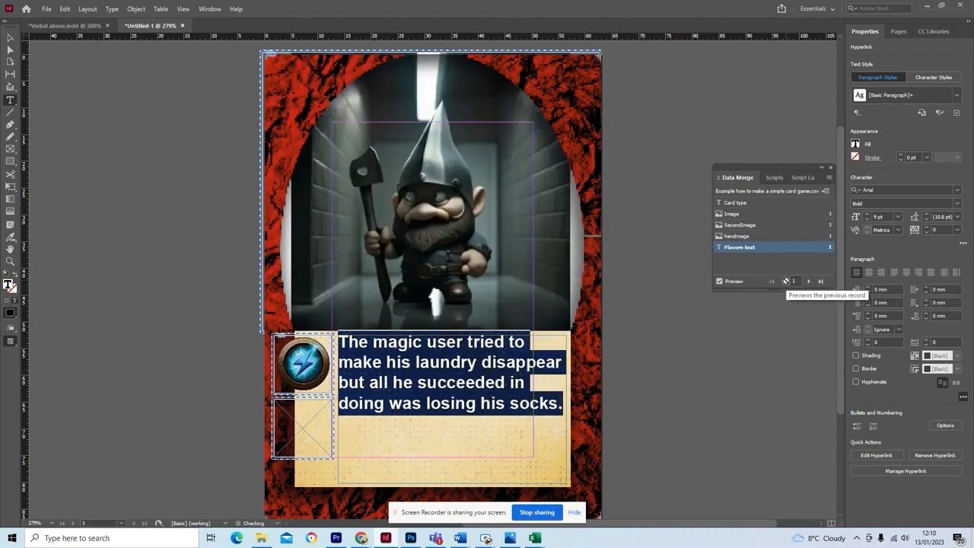
pyautogui.click(810, 281)
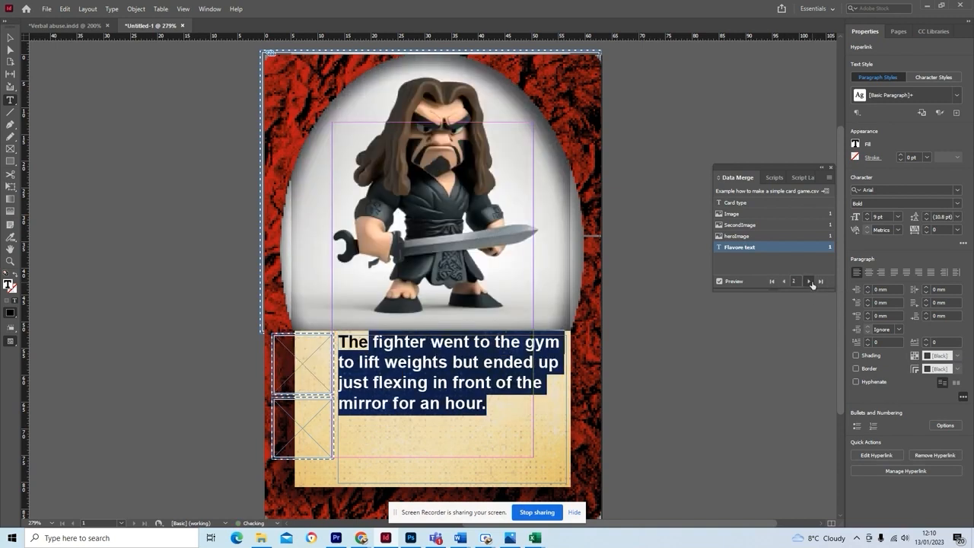
pyautogui.click(810, 281)
pyautogui.click(810, 281)
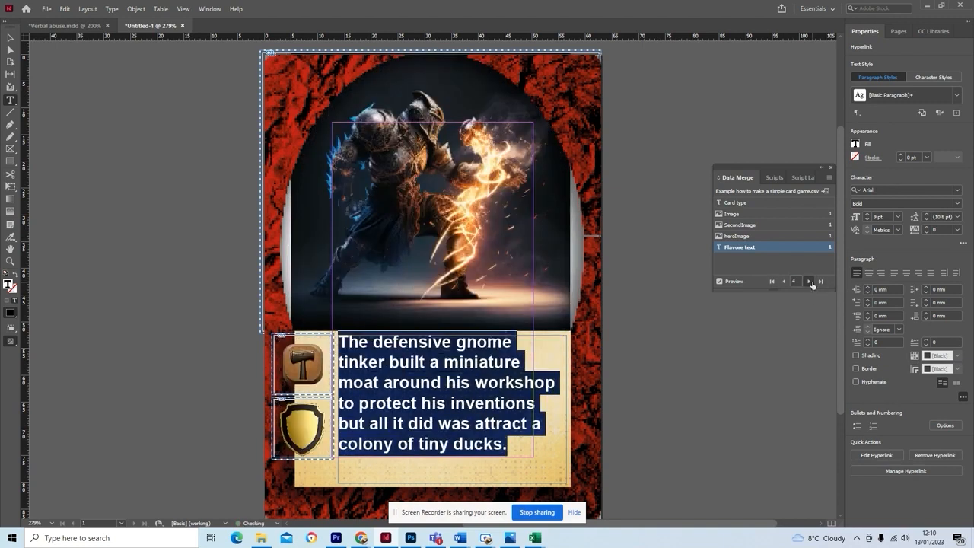
pyautogui.click(810, 281)
pyautogui.click(810, 281)
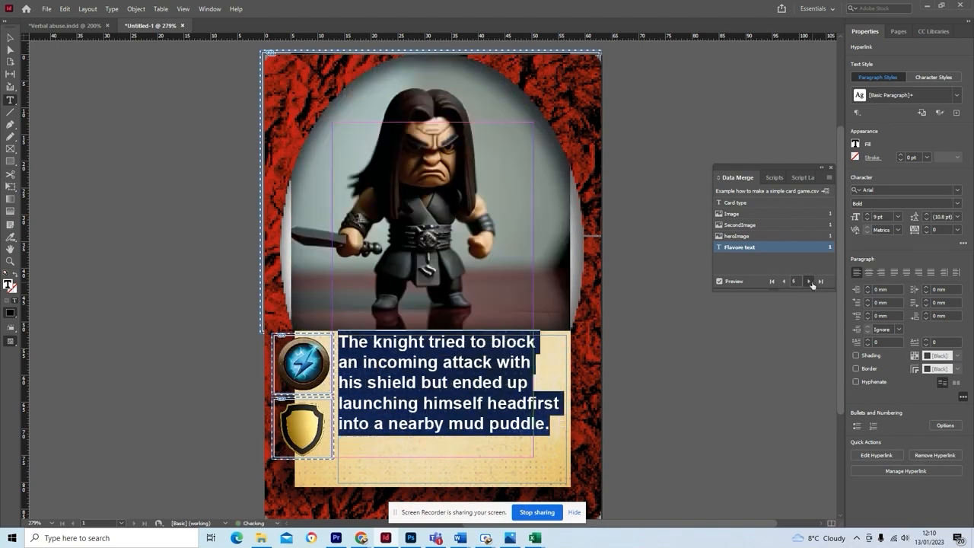
pyautogui.click(810, 281)
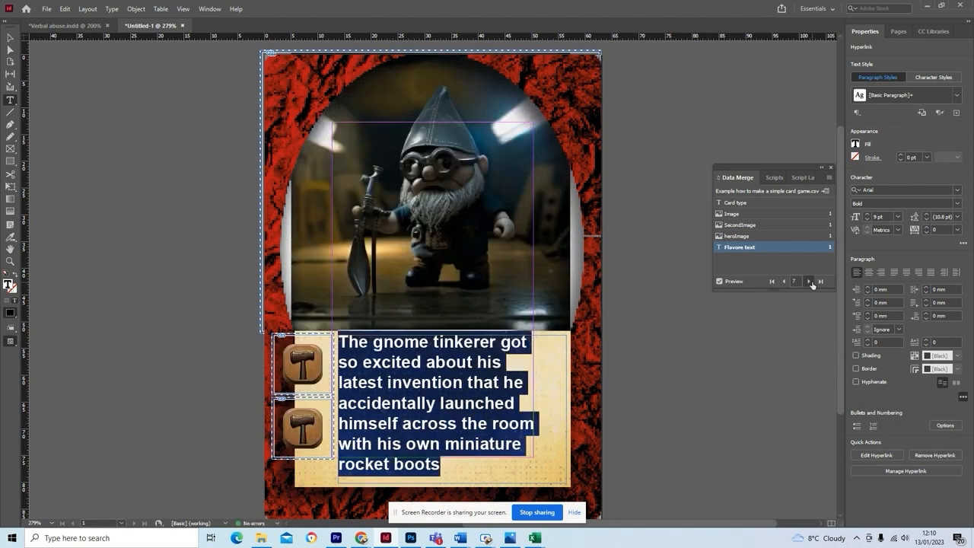
# Apply content-aware fit to the hero image on record 7's card and centre it in its frame
pyautogui.press('Escape')
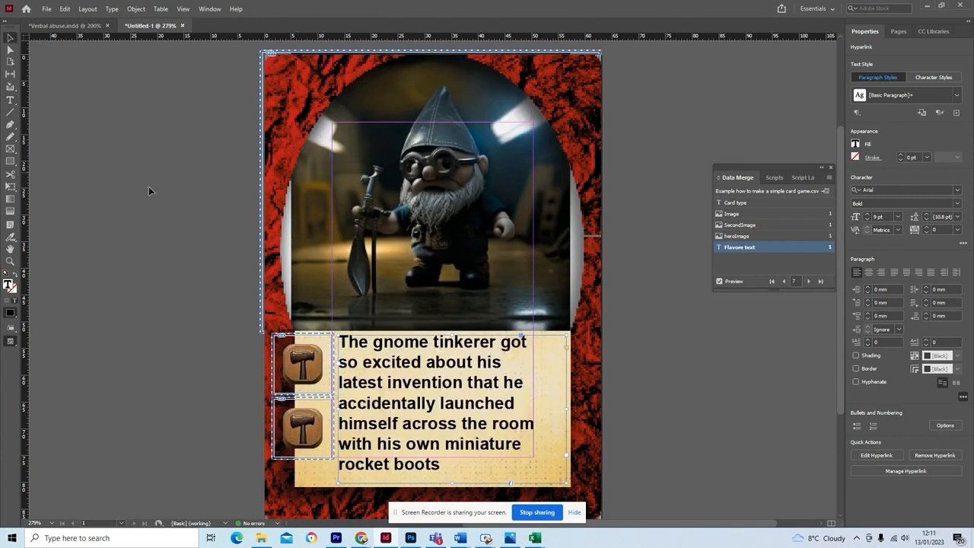
pyautogui.click(150, 190)
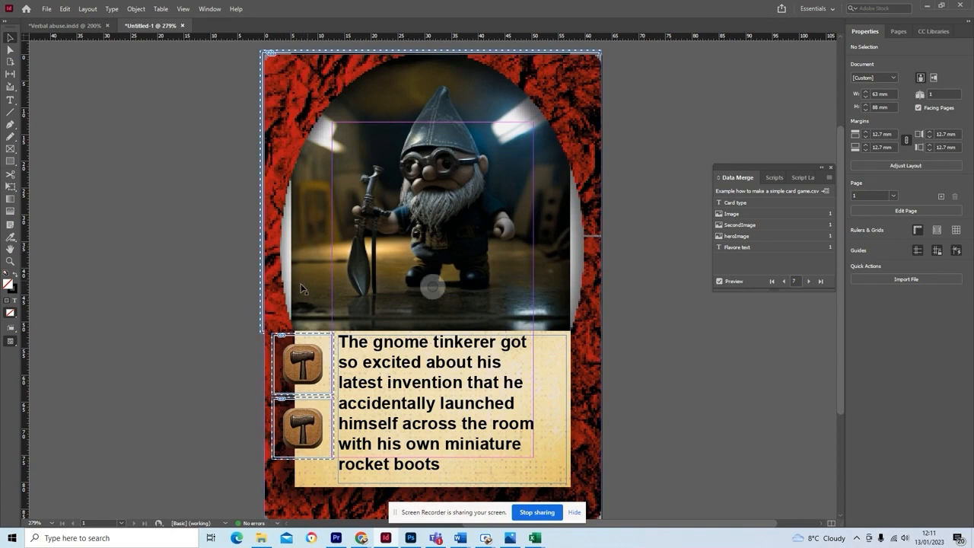
pyautogui.click(262, 331)
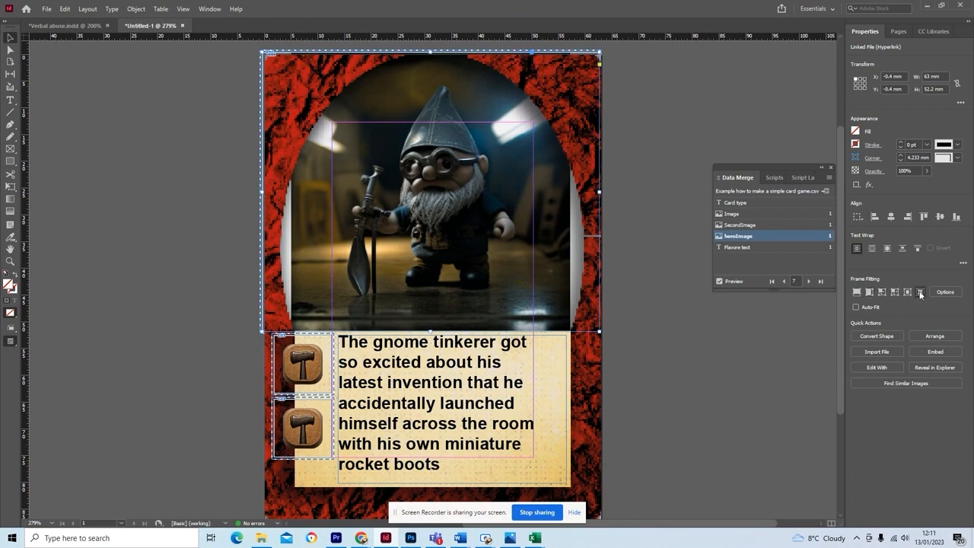
pyautogui.click(908, 296)
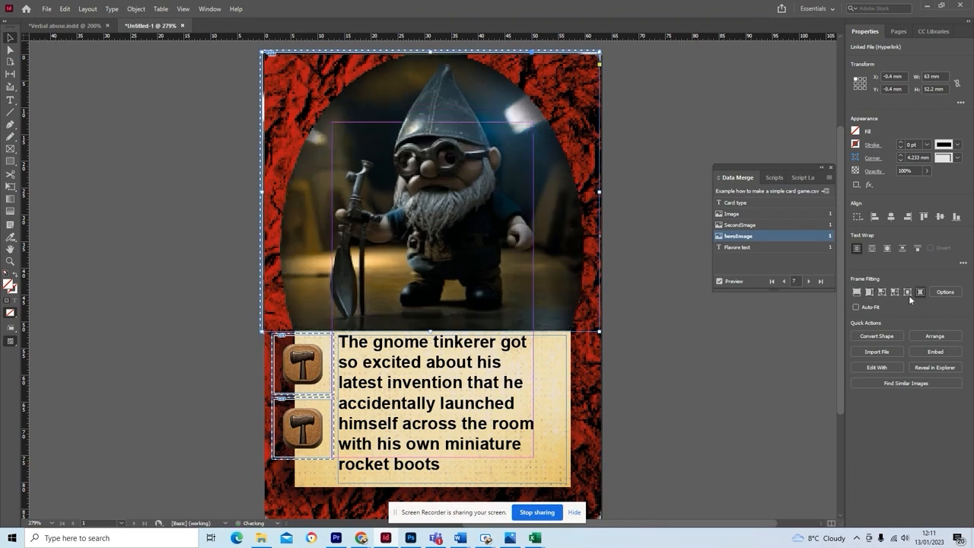
pyautogui.click(908, 296)
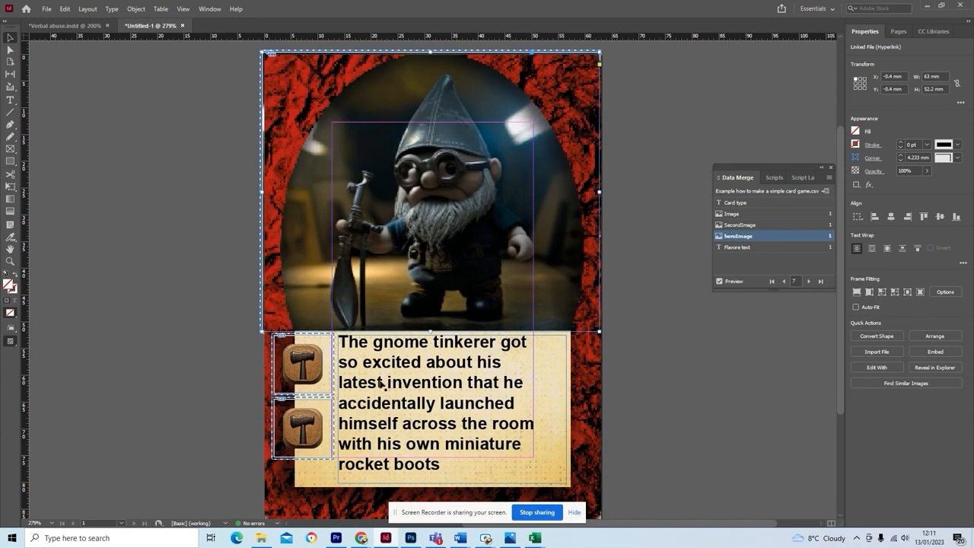
pyautogui.click(97, 302)
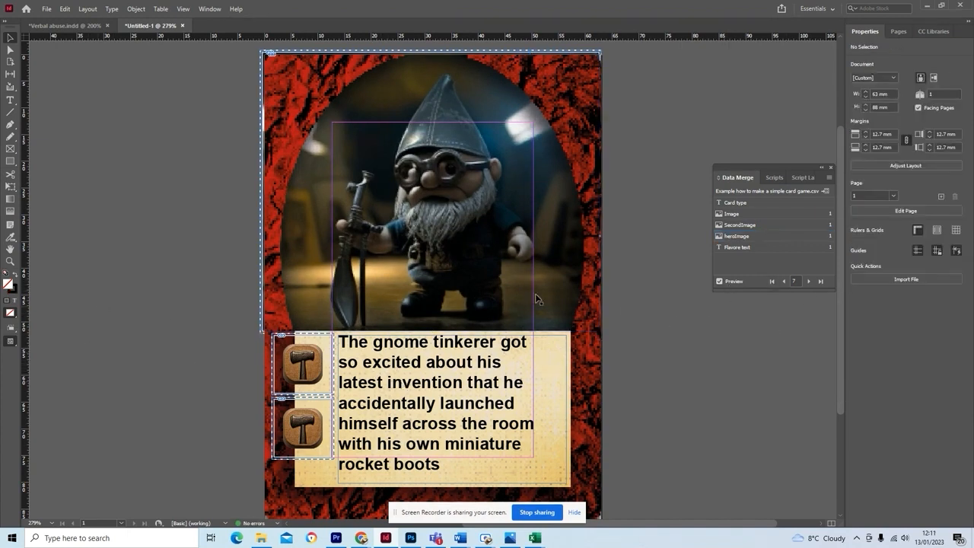
# Preview record 6, apply content-aware fit to its hero image, centre it and fit the frame to the content
pyautogui.click(785, 282)
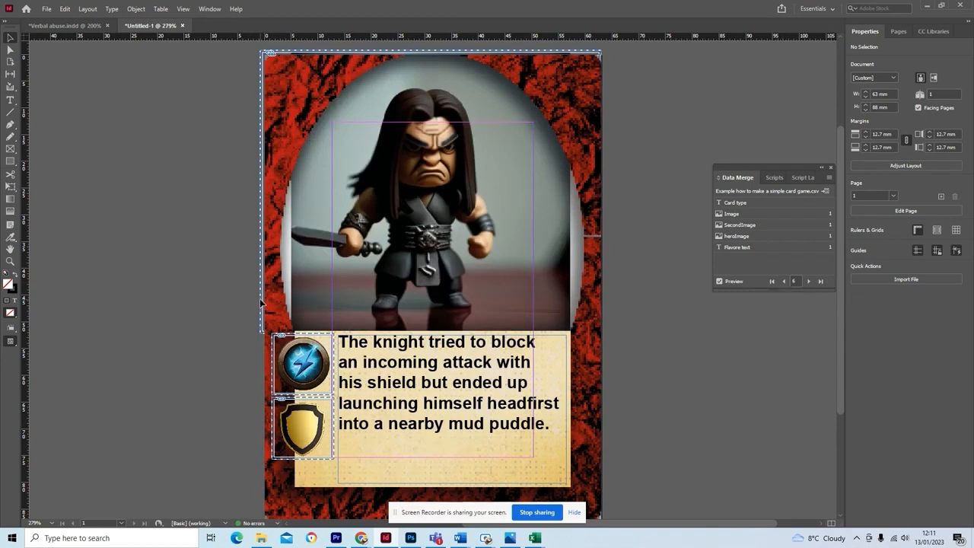
pyautogui.click(263, 304)
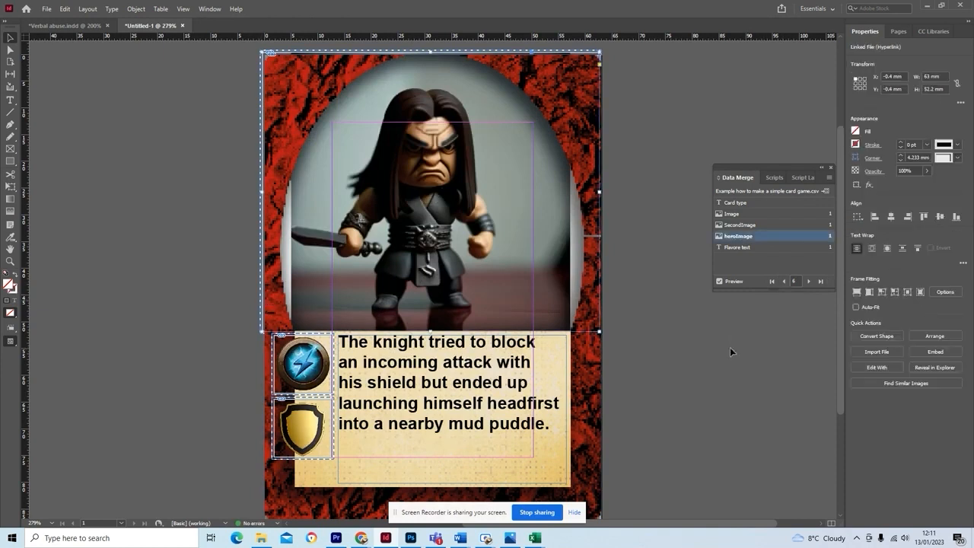
pyautogui.click(917, 291)
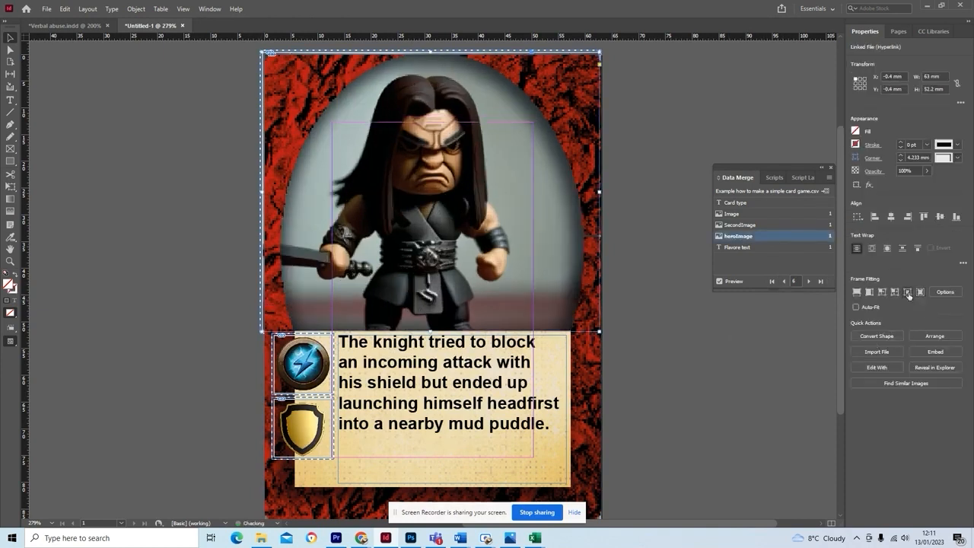
pyautogui.click(908, 294)
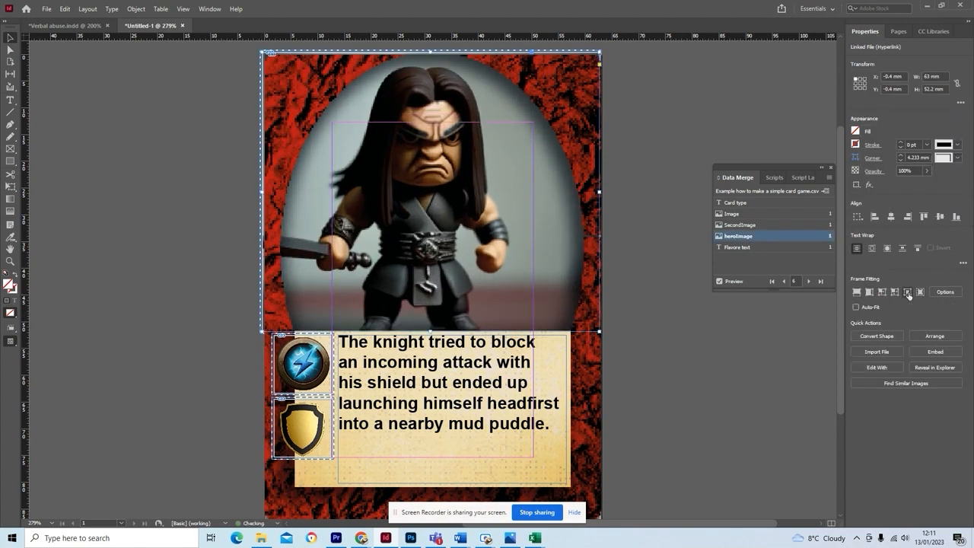
pyautogui.click(896, 293)
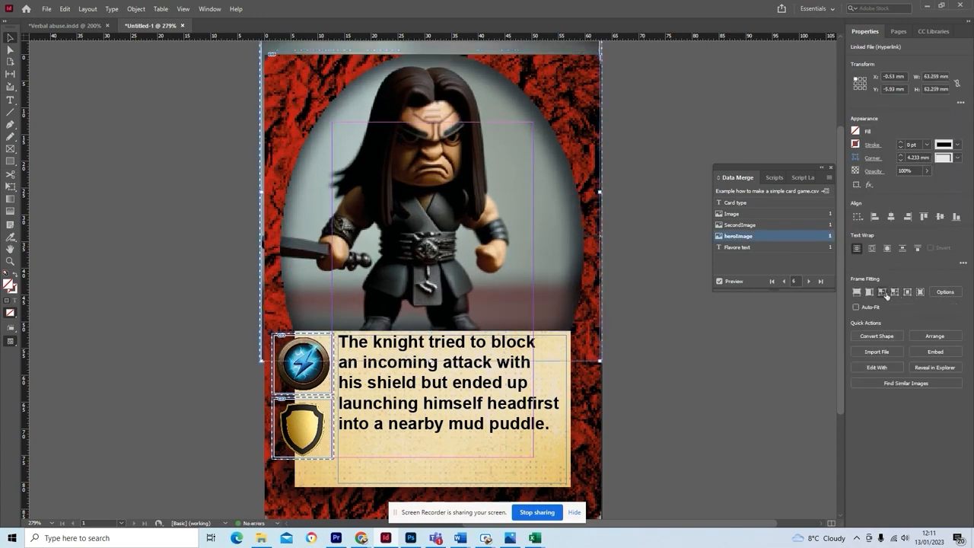
pyautogui.click(754, 387)
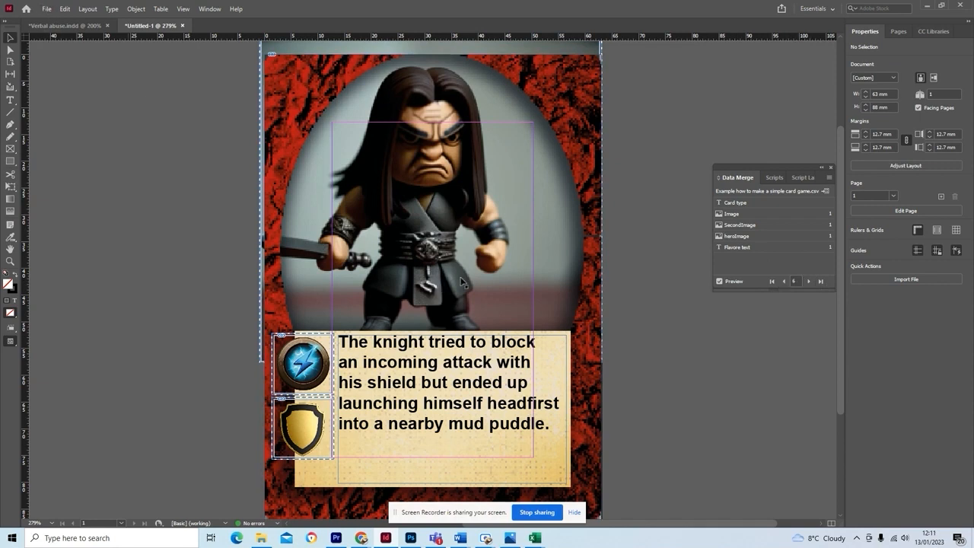
# Start the data merge export to PDF for all records, with a single record per document page
pyautogui.click(829, 180)
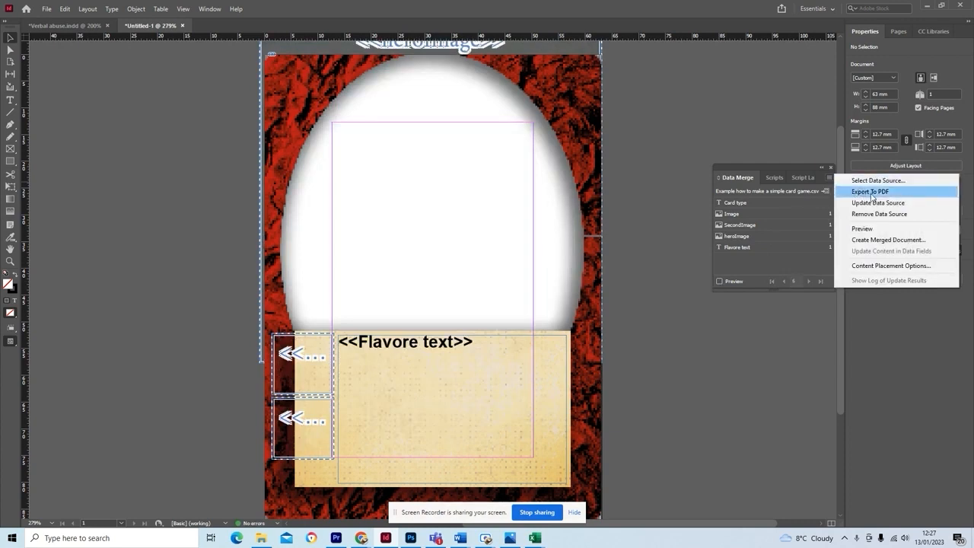
pyautogui.click(865, 193)
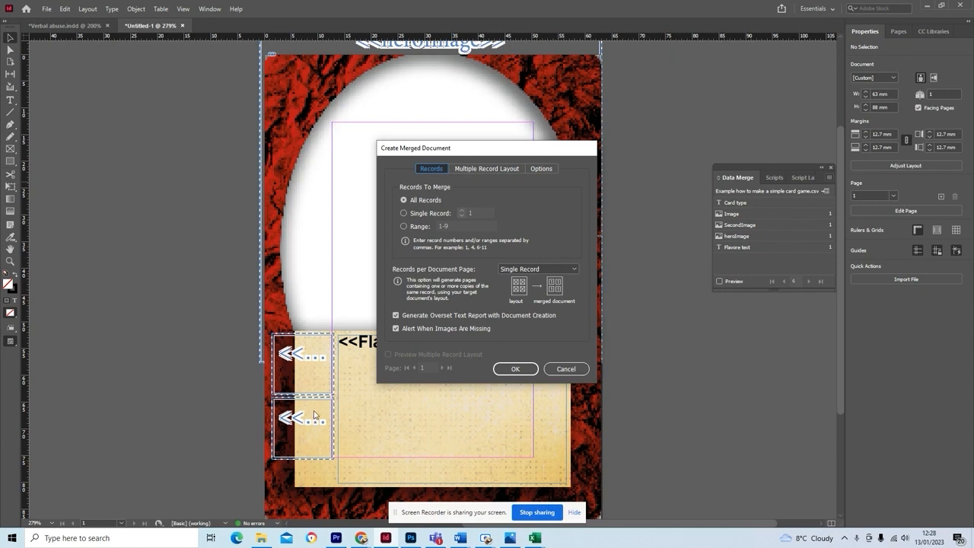
pyautogui.click(514, 370)
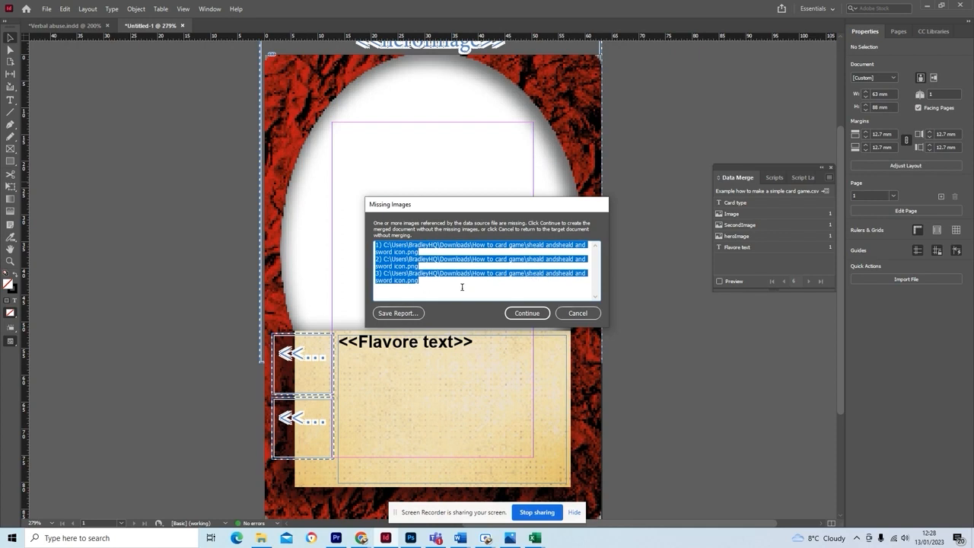
# Check the last file name in the missing images list and continue the merge without those images
pyautogui.click(529, 276)
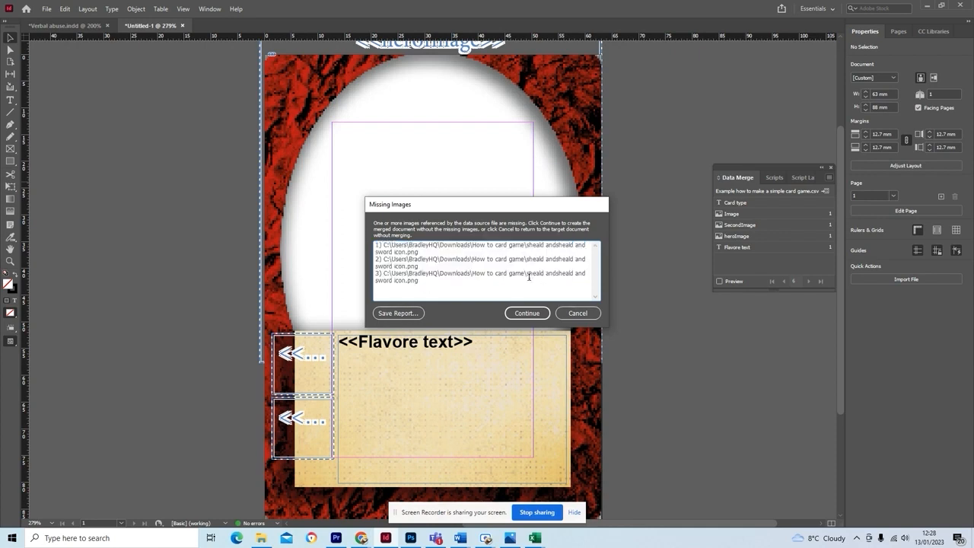
pyautogui.moveTo(528, 272); pyautogui.dragTo(588, 279)
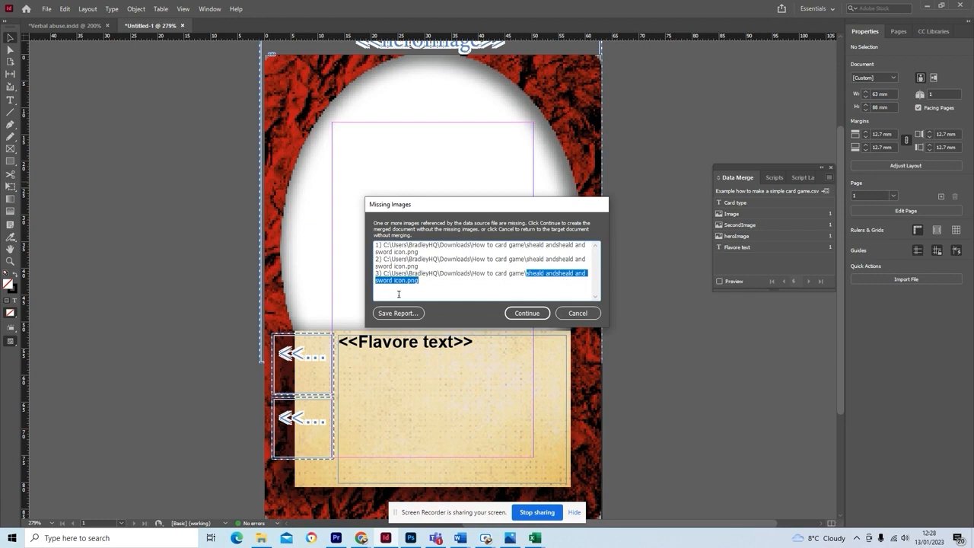
pyautogui.click(561, 290)
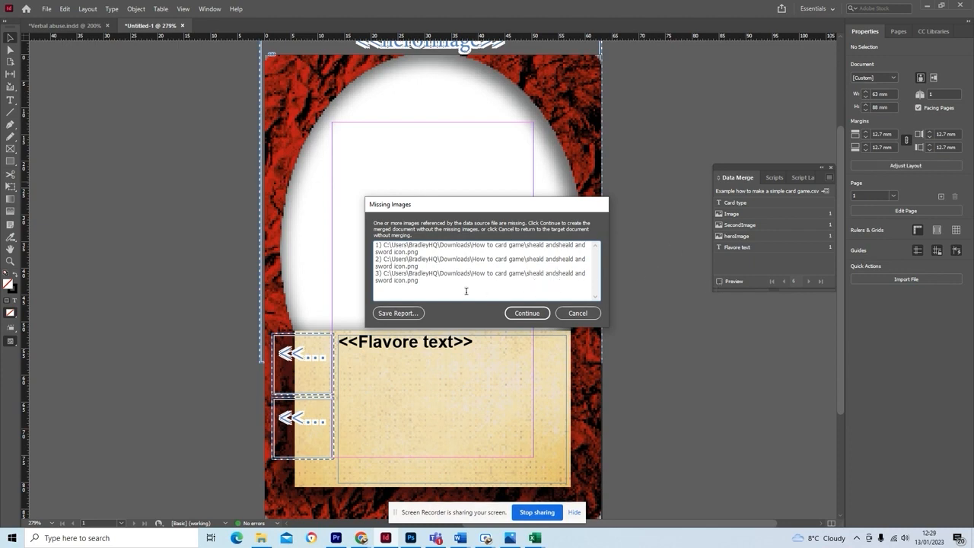
pyautogui.click(523, 318)
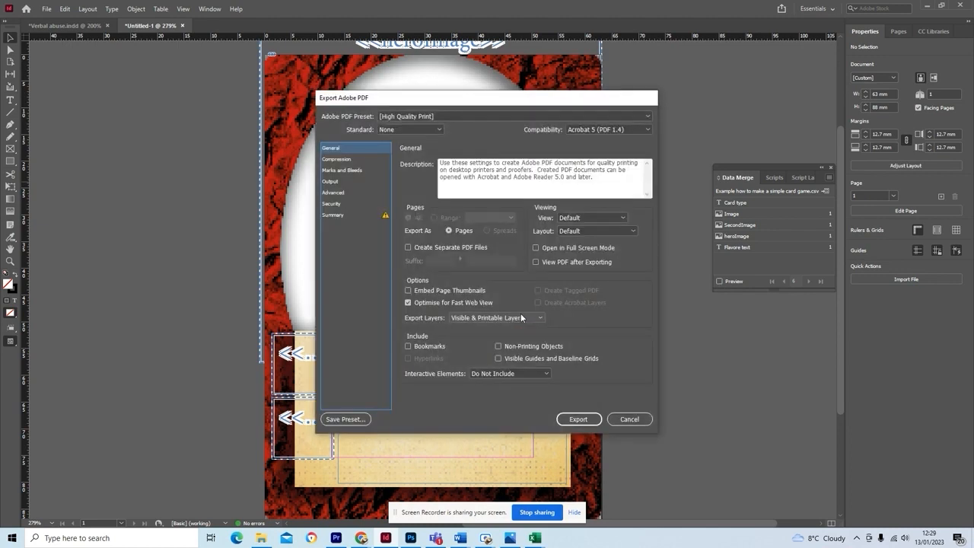
# Export the merged cards with the High Quality Print preset as "cards for how to" in the health and safety folder
pyautogui.click(579, 419)
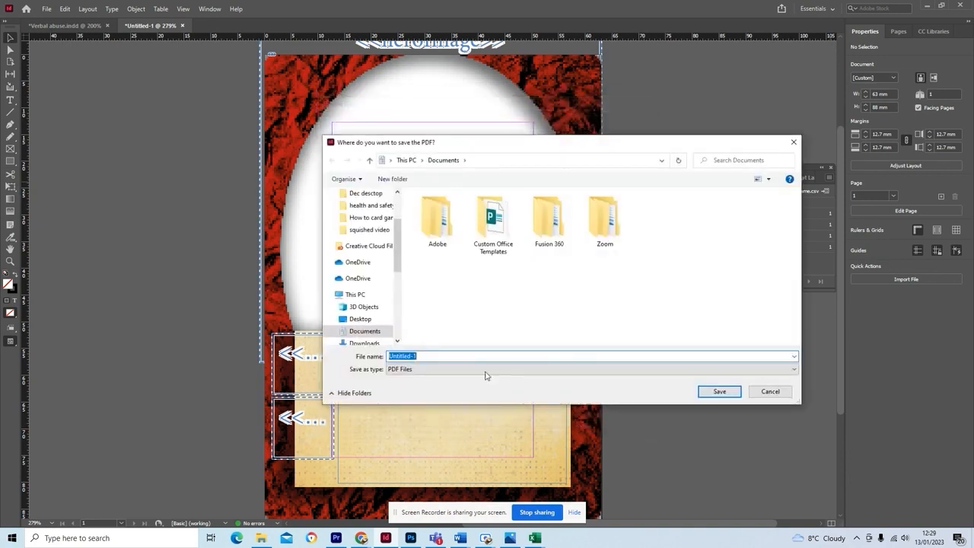
pyautogui.click(370, 205)
pyautogui.click(426, 356)
pyautogui.doubleClick(430, 357)
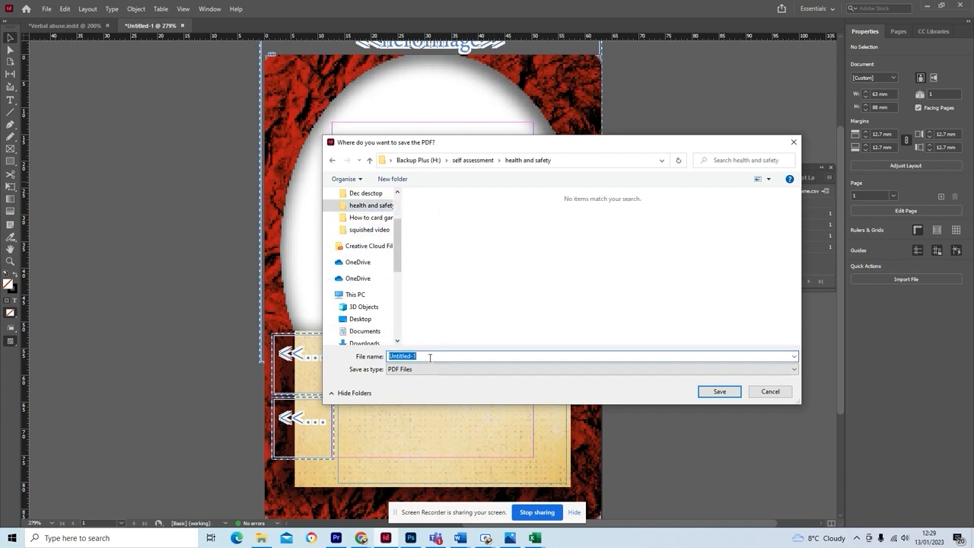
pyautogui.write('cards for how to')
pyautogui.click(718, 393)
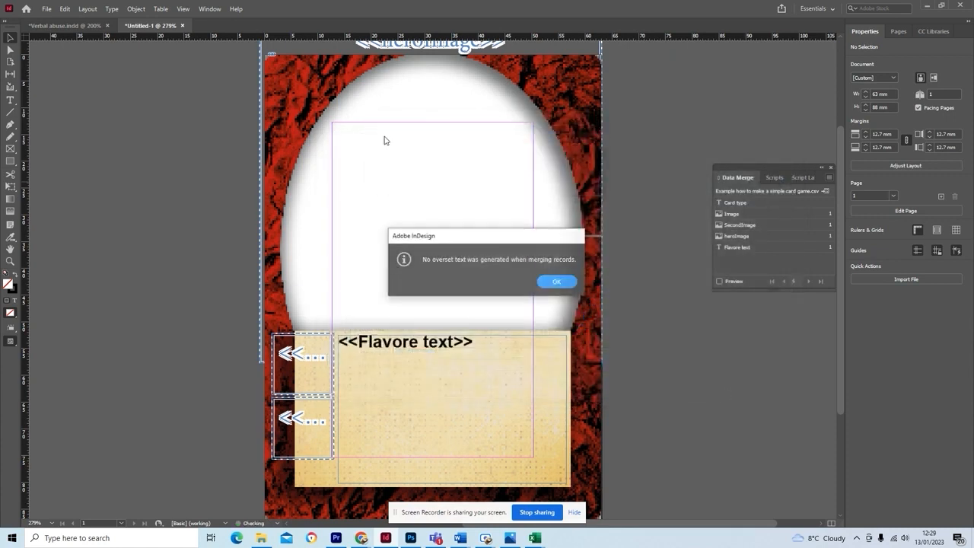
pyautogui.click(558, 283)
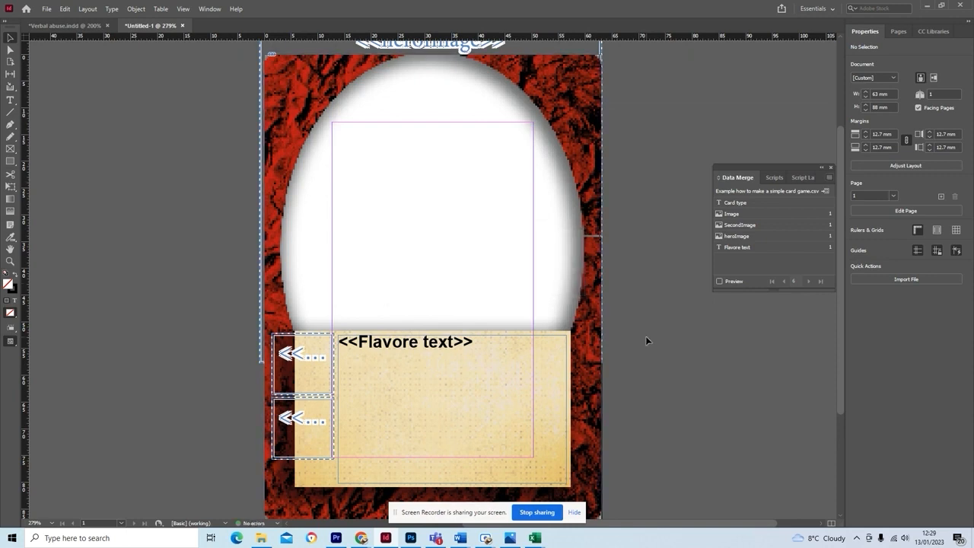
# Switch to File Explorer and open the PDF named game from the How to card game folder in Downloads
pyautogui.click(261, 538)
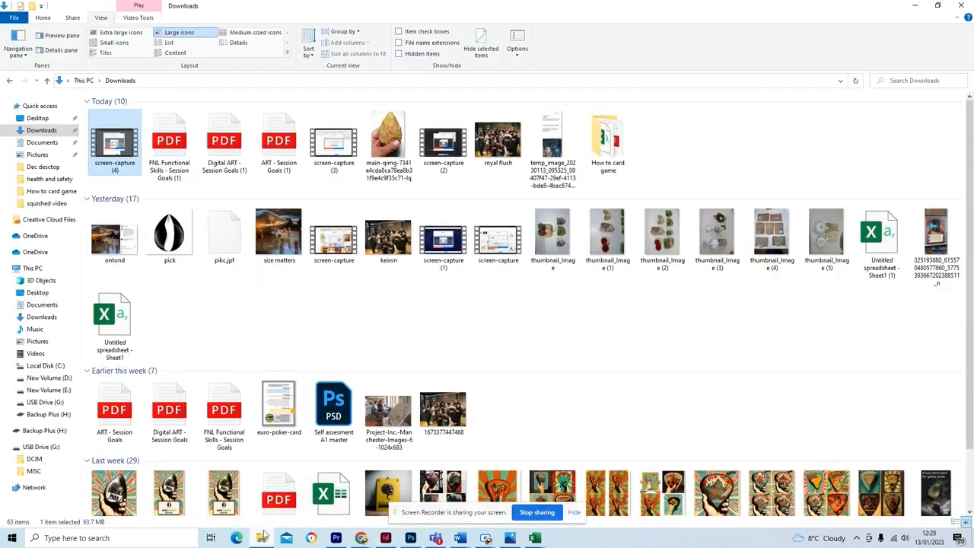
pyautogui.doubleClick(607, 138)
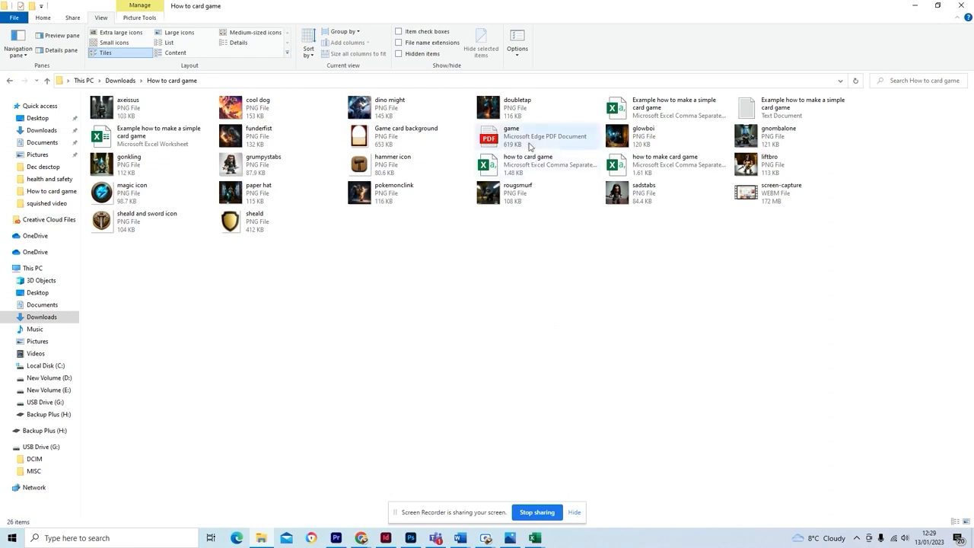
pyautogui.click(530, 145)
pyautogui.press('Return')
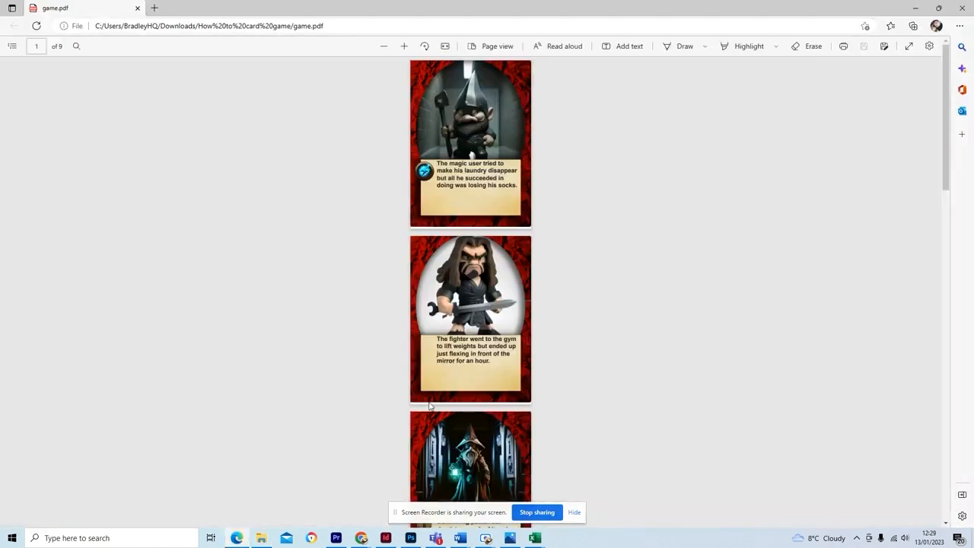
# Examine the first cards in the PDF at a larger size, checking the images, icons and flavour text up to page 4
pyautogui.scroll(-10, 487, 124)
pyautogui.scroll(2, 482, 289)
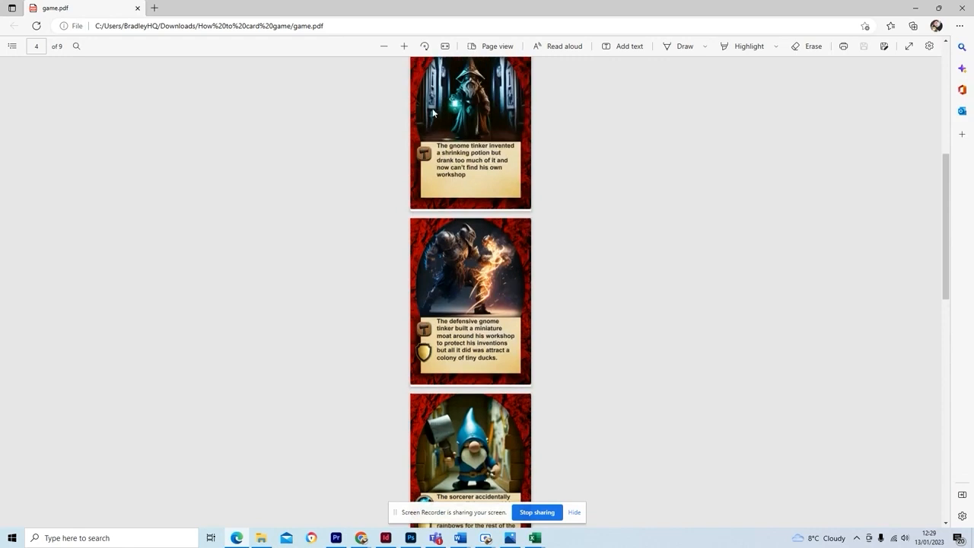
pyautogui.click(404, 45)
pyautogui.click(404, 46)
pyautogui.click(404, 46)
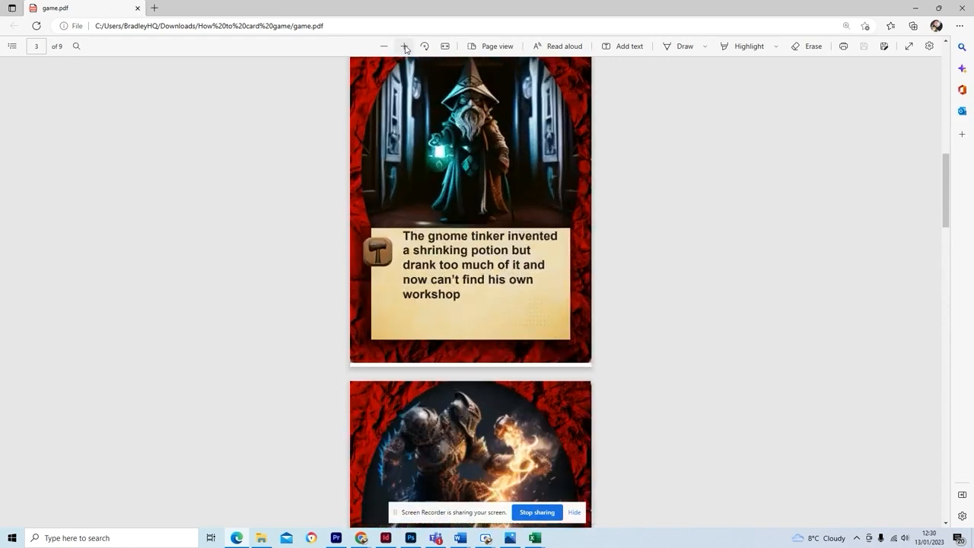
pyautogui.click(404, 45)
pyautogui.scroll(-5, 670, 366)
pyautogui.scroll(1, 667, 362)
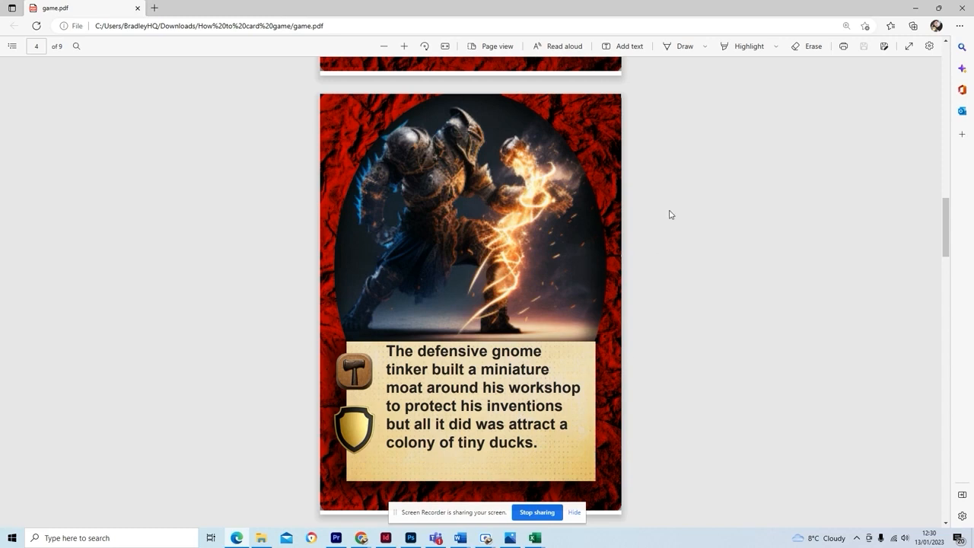
# Review the remaining cards through page 9, return to page 1 and look over the first cards at a smaller size
pyautogui.scroll(-3, 718, 283)
pyautogui.scroll(-20, 719, 283)
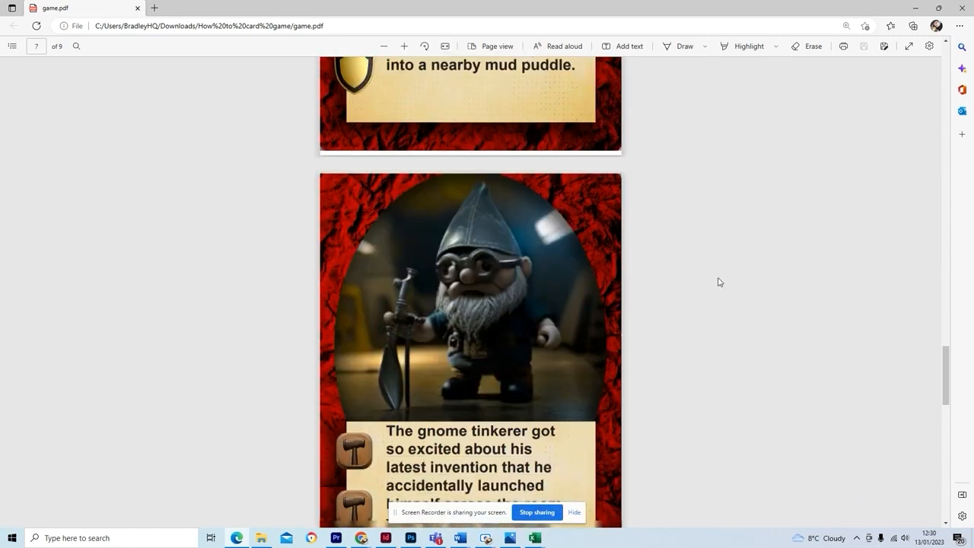
pyautogui.scroll(-4, 719, 282)
pyautogui.scroll(3, 719, 282)
pyautogui.scroll(-1, 719, 282)
pyautogui.scroll(-5, 719, 283)
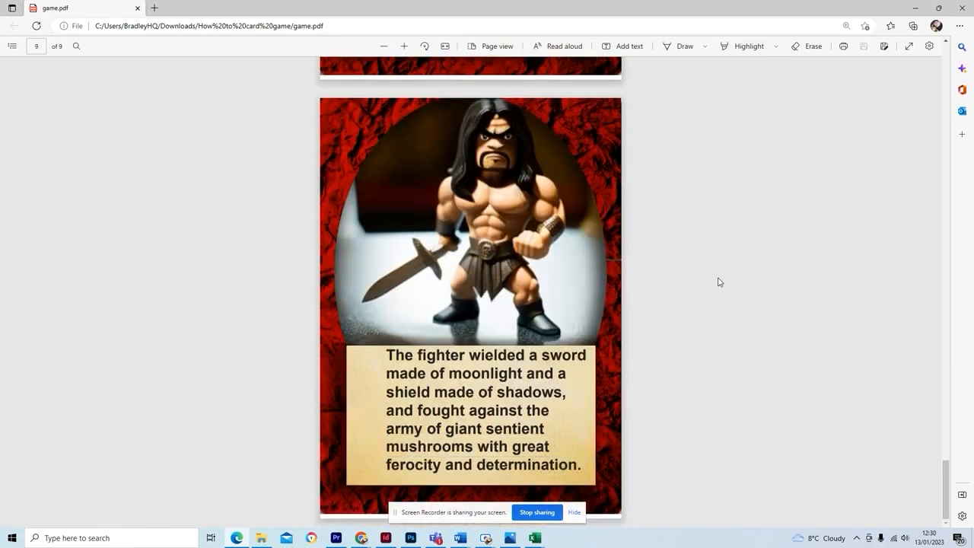
pyautogui.scroll(20, 719, 283)
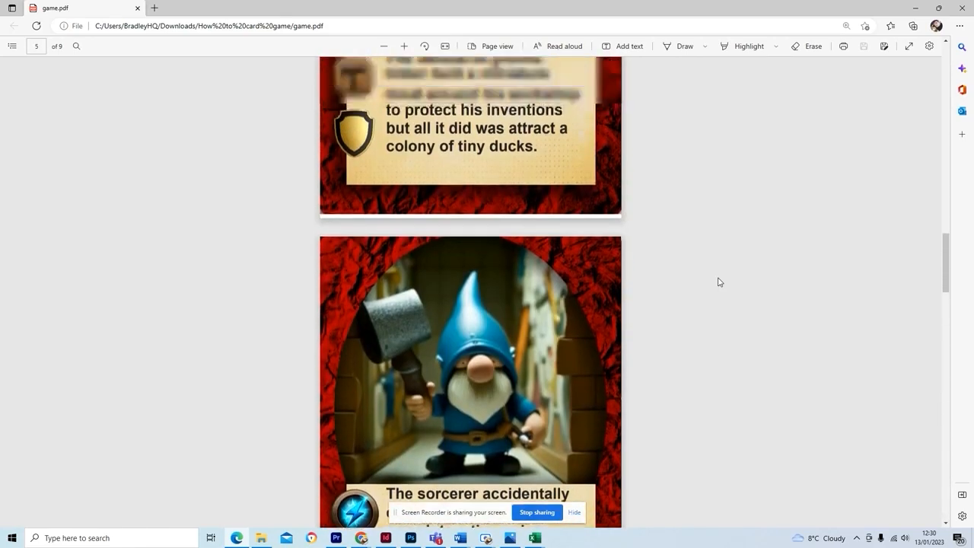
pyautogui.scroll(20, 718, 283)
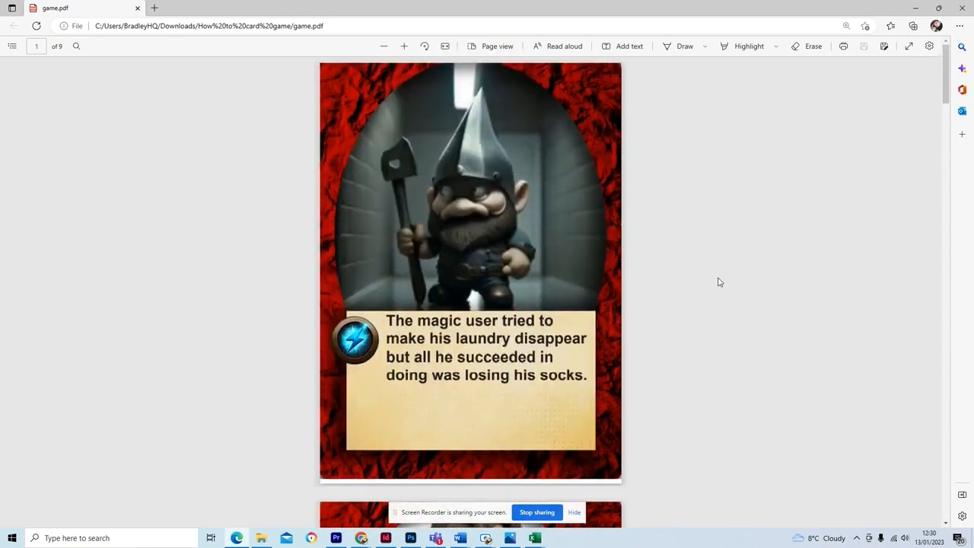
pyautogui.click(386, 47)
pyautogui.click(389, 48)
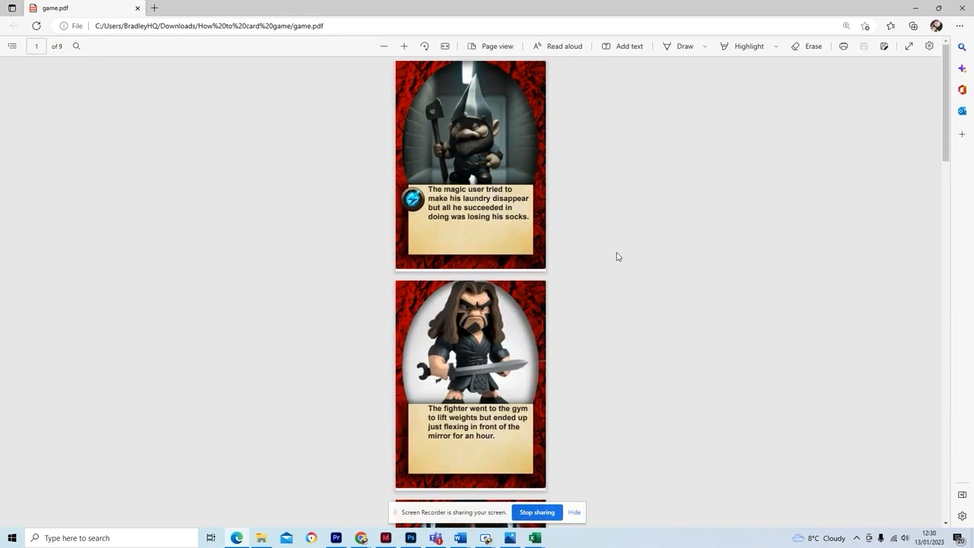
pyautogui.scroll(-5, 618, 257)
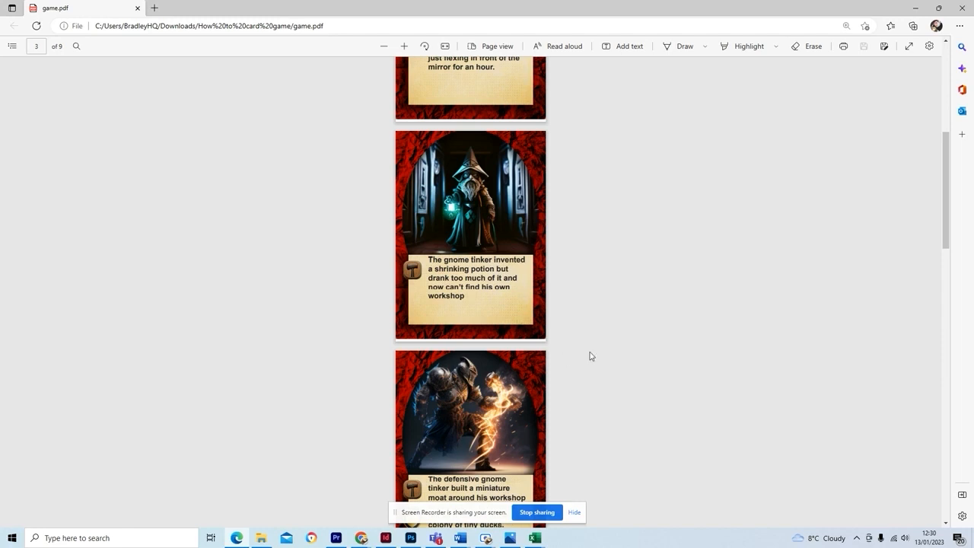
# Look through the merged cards in the PDF from page 3 to the last cards, checking artwork, icons and flavour text
pyautogui.scroll(-10, 591, 351)
pyautogui.scroll(-5, 591, 351)
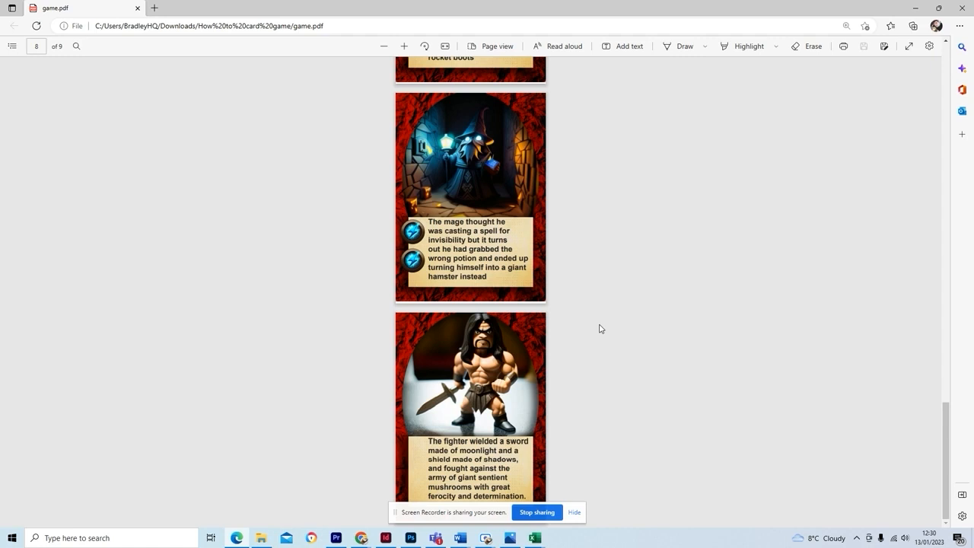
pyautogui.scroll(1, 592, 325)
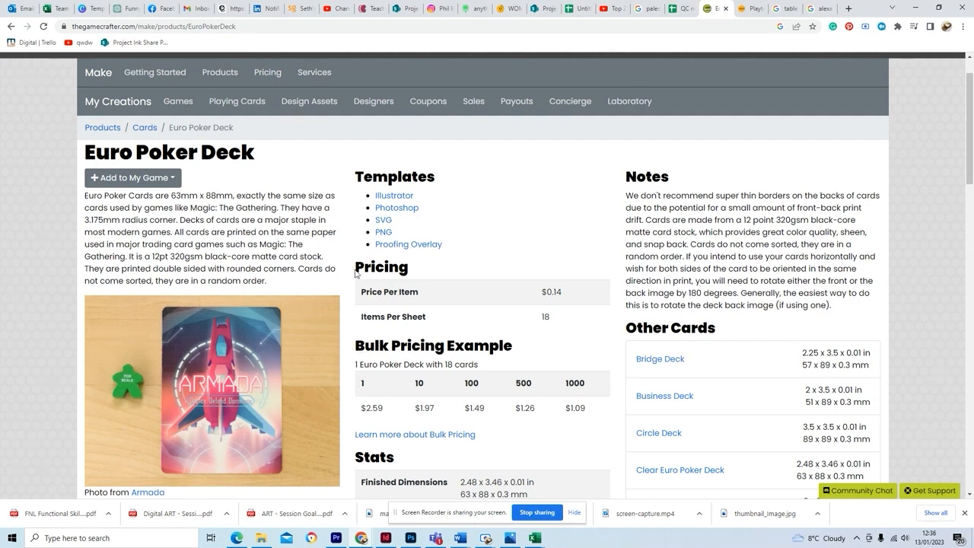
# Read the UK Games Expo Playtest page, covering the sections for designers and playtesters, and return to its beginning
pyautogui.click(747, 10)
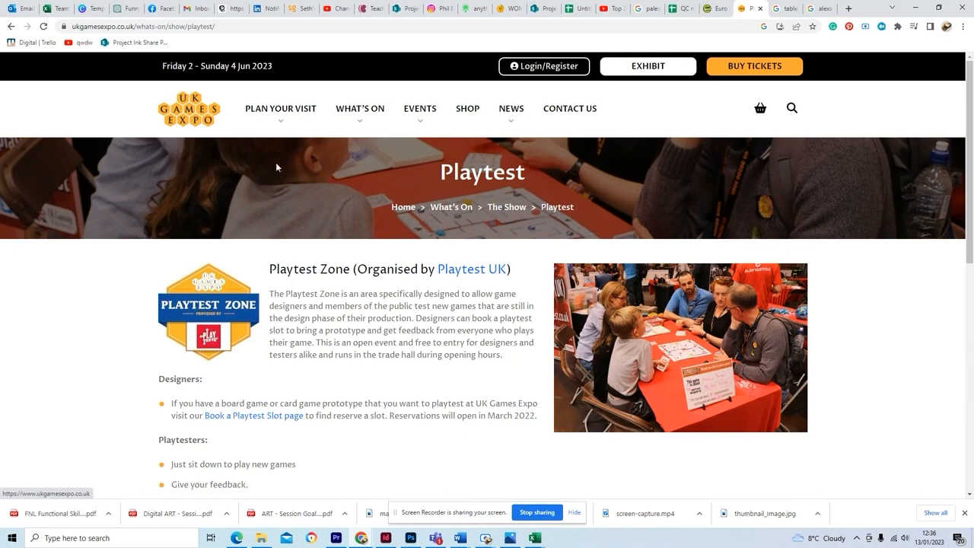
pyautogui.scroll(-2, 520, 320)
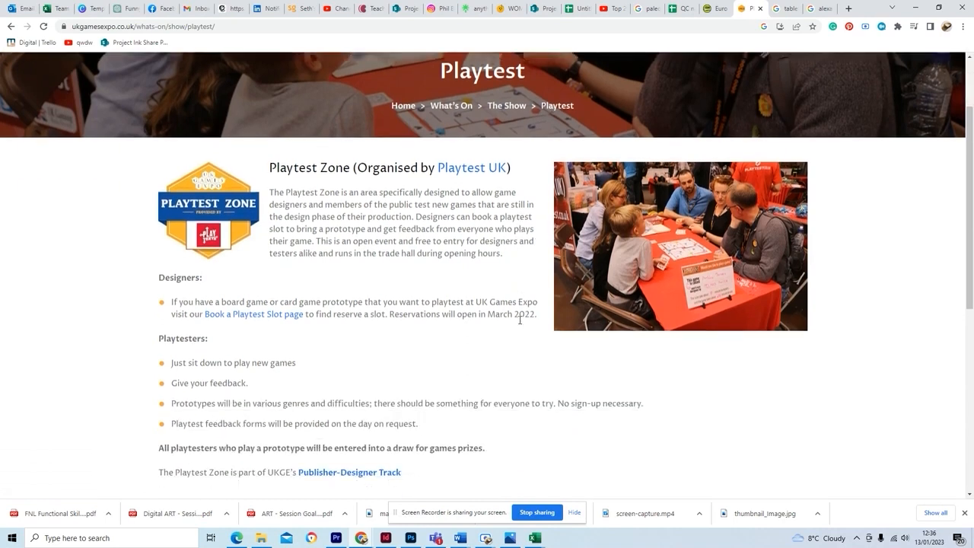
pyautogui.scroll(-3, 520, 320)
pyautogui.scroll(5, 520, 321)
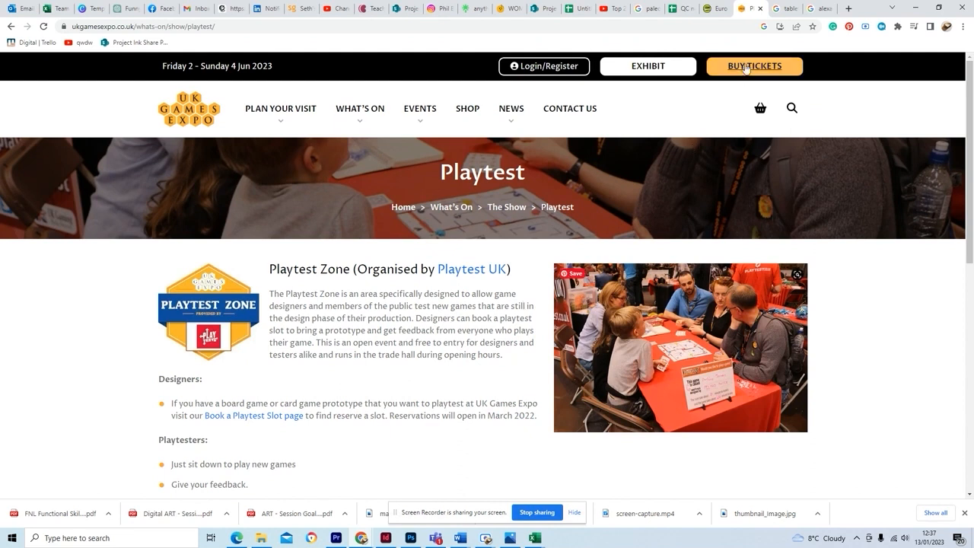
# View the tabletop simulator and Alexa skill development tutorial image results, and preview Losant's no-code interactive Alexa skill image
pyautogui.click(782, 8)
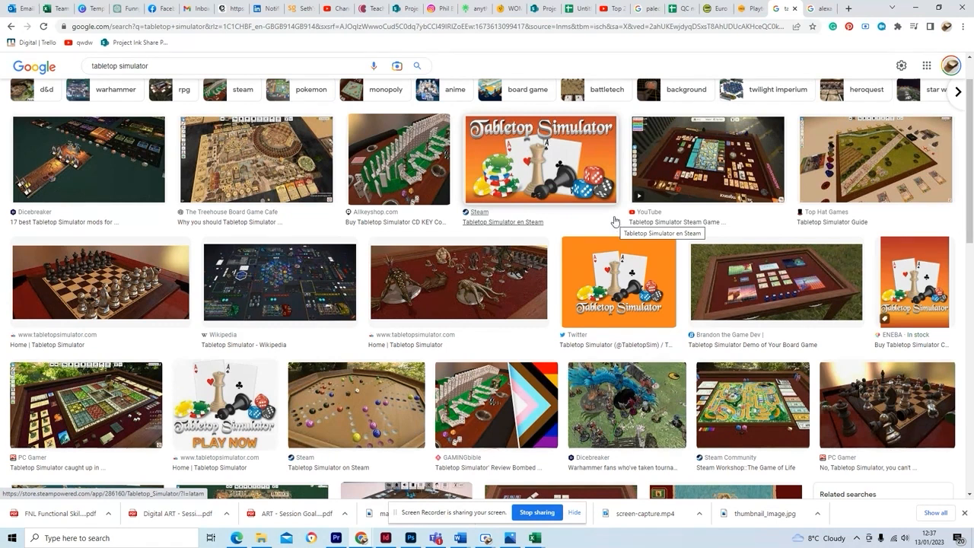
pyautogui.click(817, 9)
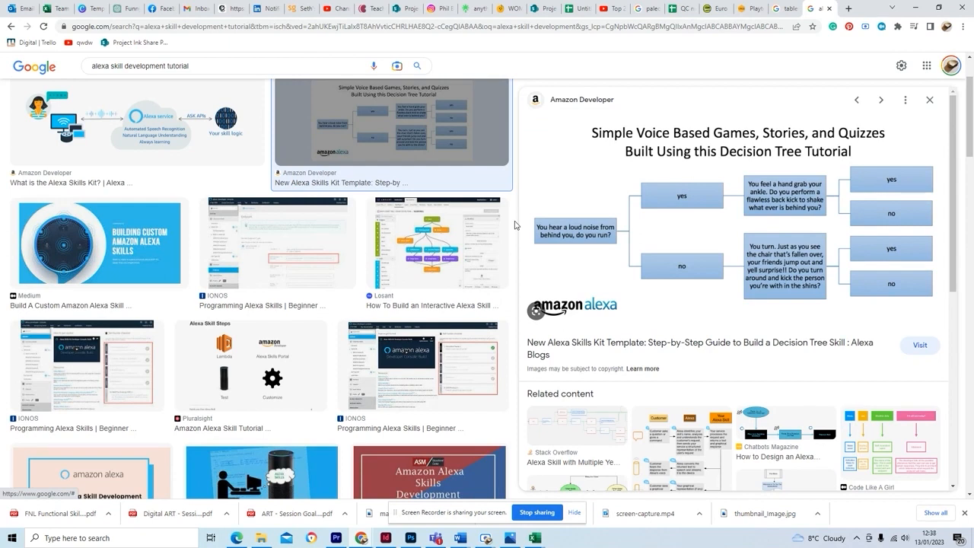
pyautogui.click(473, 252)
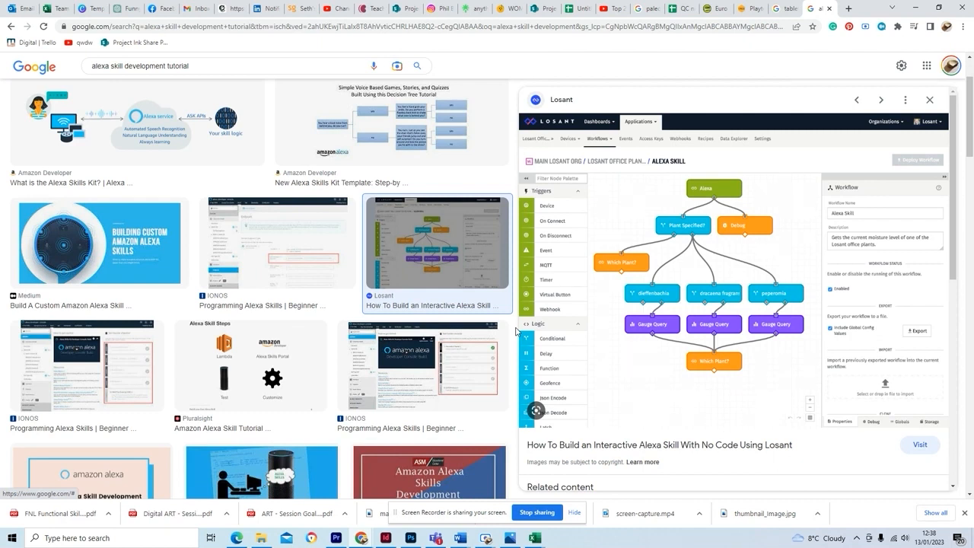
# Switch back to InDesign with the data-merge card template showing
pyautogui.click(386, 538)
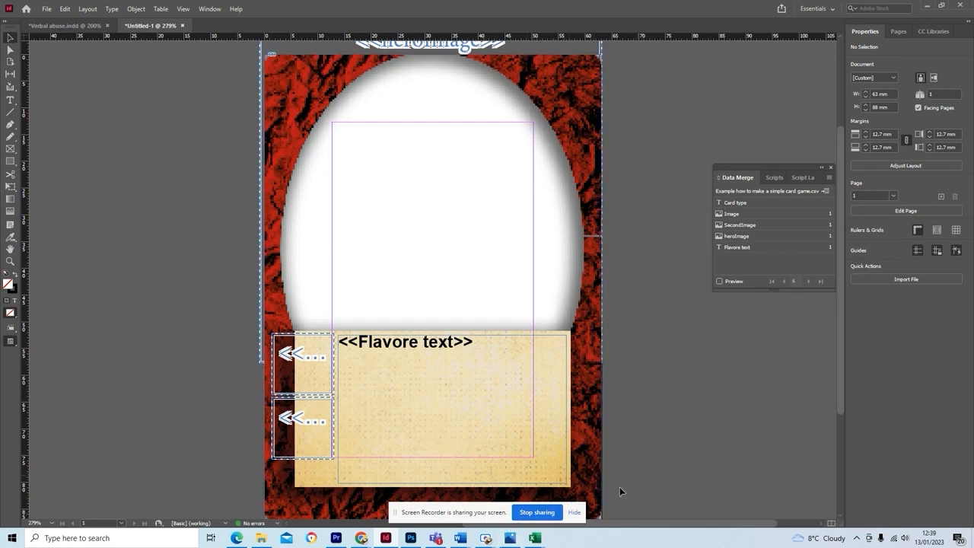
pyautogui.moveTo(488, 540)
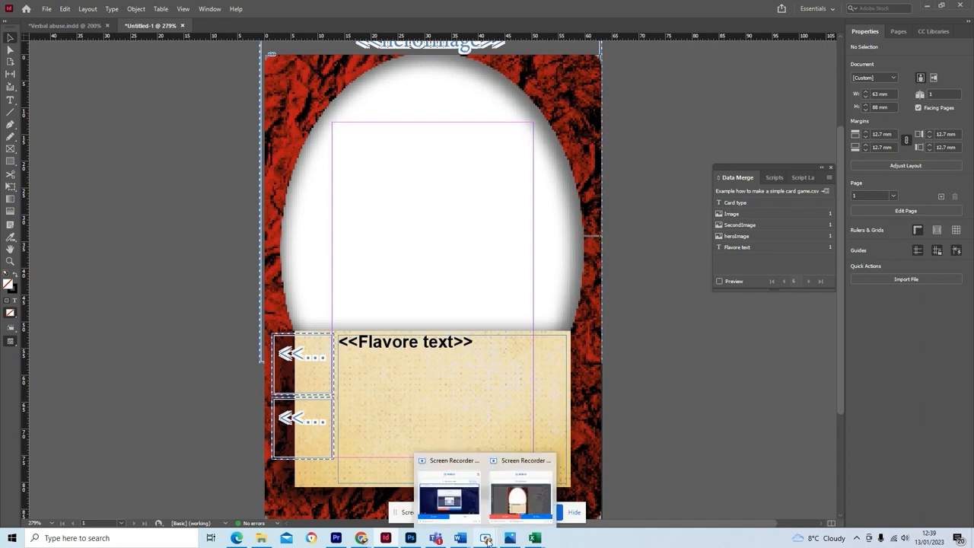